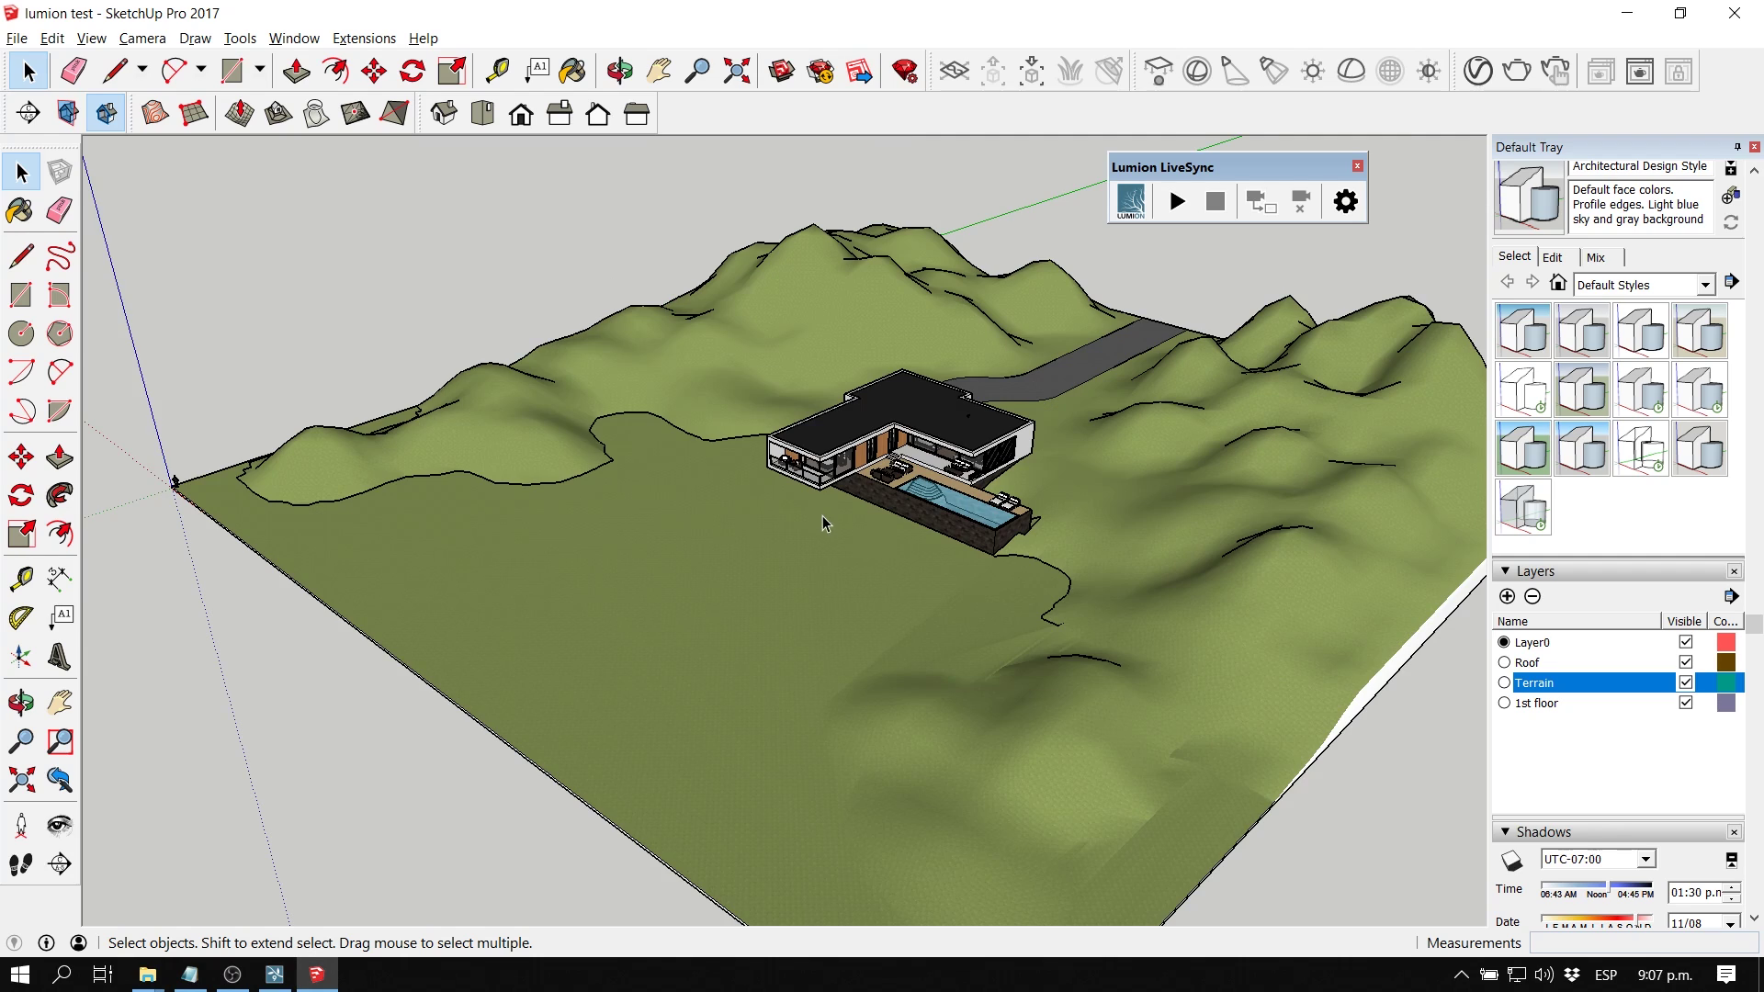
Step: Start Lumion LiveSync for the house and terrain model, and switch to Lumion
scroll(824, 516, "up", 2)
middle_click_drag(823, 515, 921, 537)
scroll(875, 544, "down", 3)
scroll(920, 546, "up", 2)
scroll(880, 528, "up", 1)
mouse_move(1243, 160)
left_mouse_down()
mouse_move(1222, 209)
mouse_move(1249, 154)
mouse_move(1241, 172)
left_mouse_up()
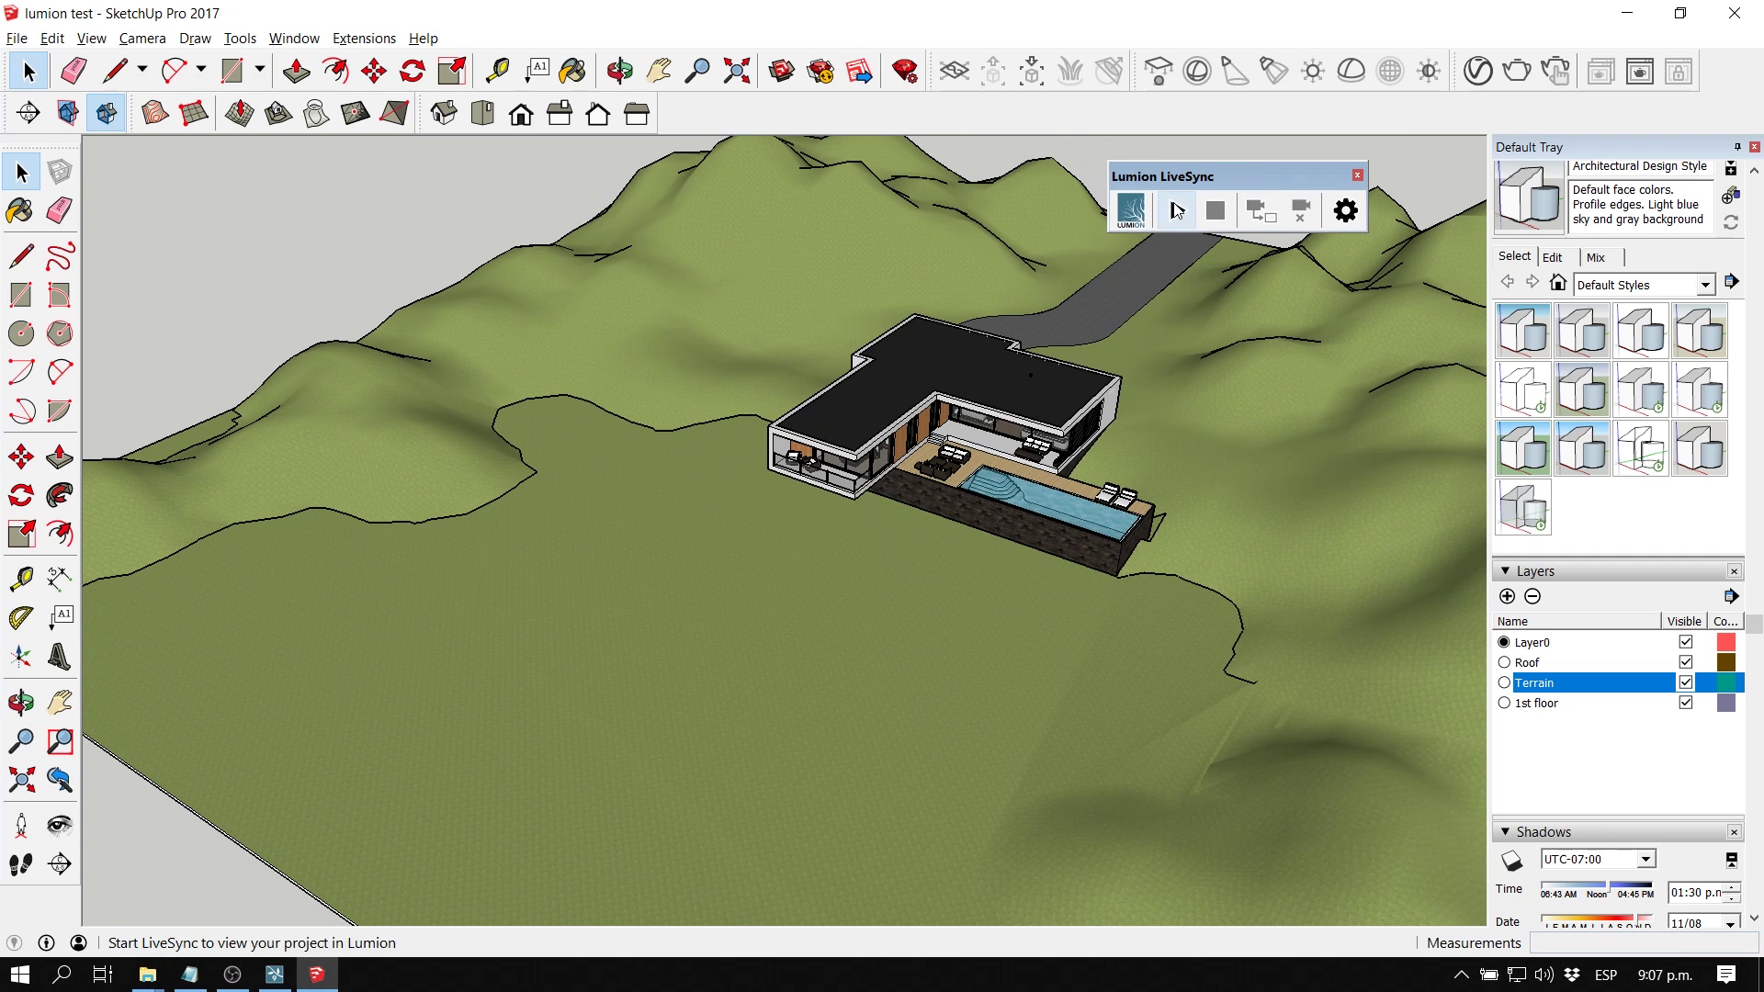
left_click(1177, 211)
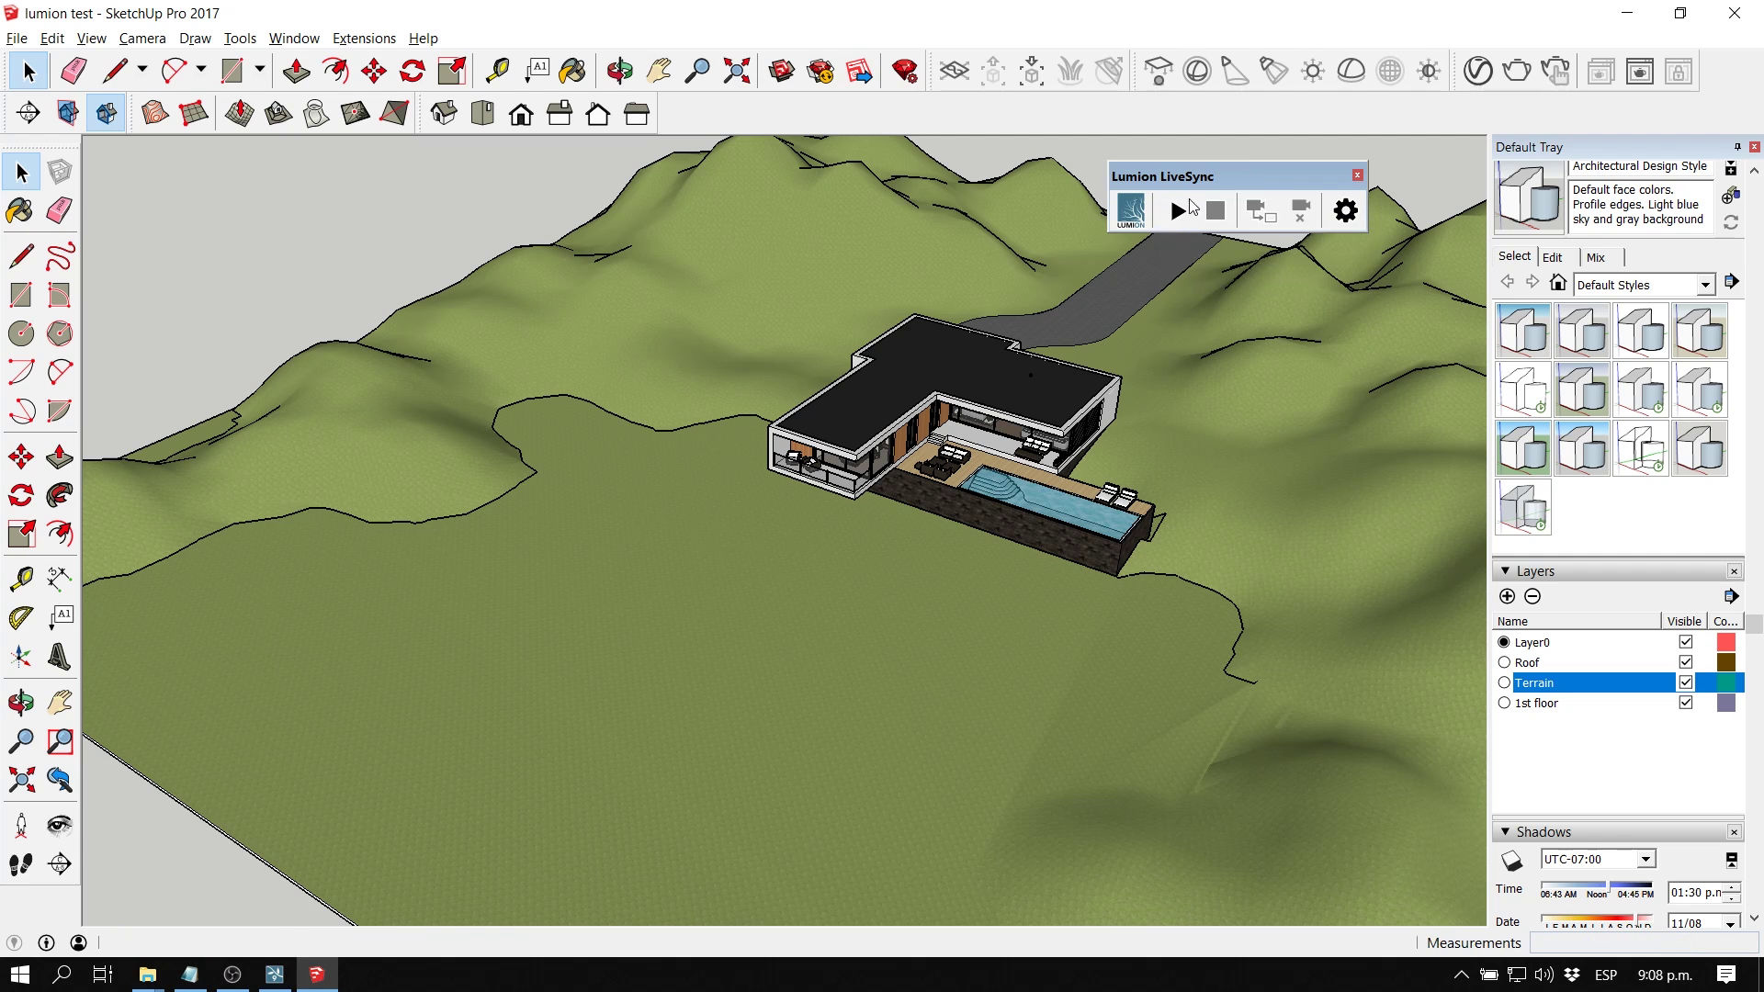
mouse_move(273, 972)
left_click(292, 893)
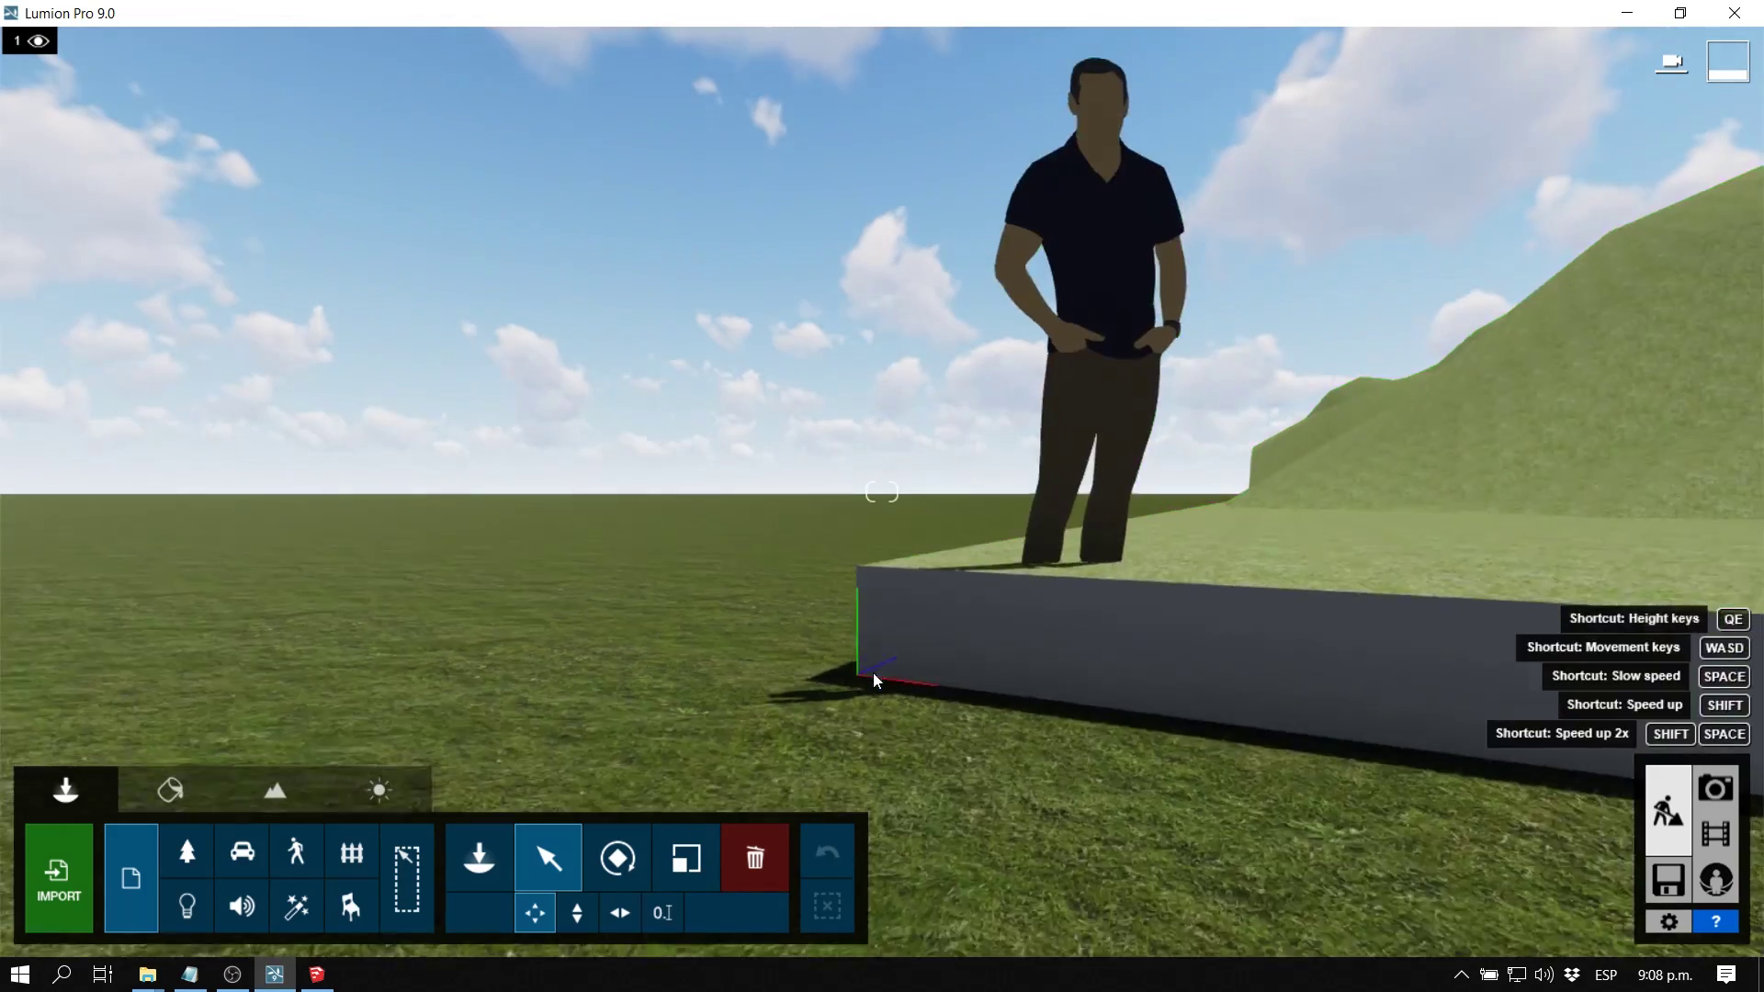
Step: Examine the synced house, pool and terrain from ground level up to an overall aerial view
key("s")
key("q")
right_click_drag(873, 672, 964, 790)
key("d")
mouse_move(882, 492)
right_mouse_down()
mouse_move(643, 551)
mouse_move(1029, 441)
mouse_move(1038, 478)
mouse_move(753, 491)
mouse_move(942, 497)
mouse_move(937, 561)
mouse_move(895, 570)
mouse_move(877, 533)
mouse_move(886, 473)
right_mouse_up()
key("w")
key("a")
key("s")
key("w")
key("w")
key("s")
key("d")
key("a")
key("q")
key("a")
key("w")
key("s")
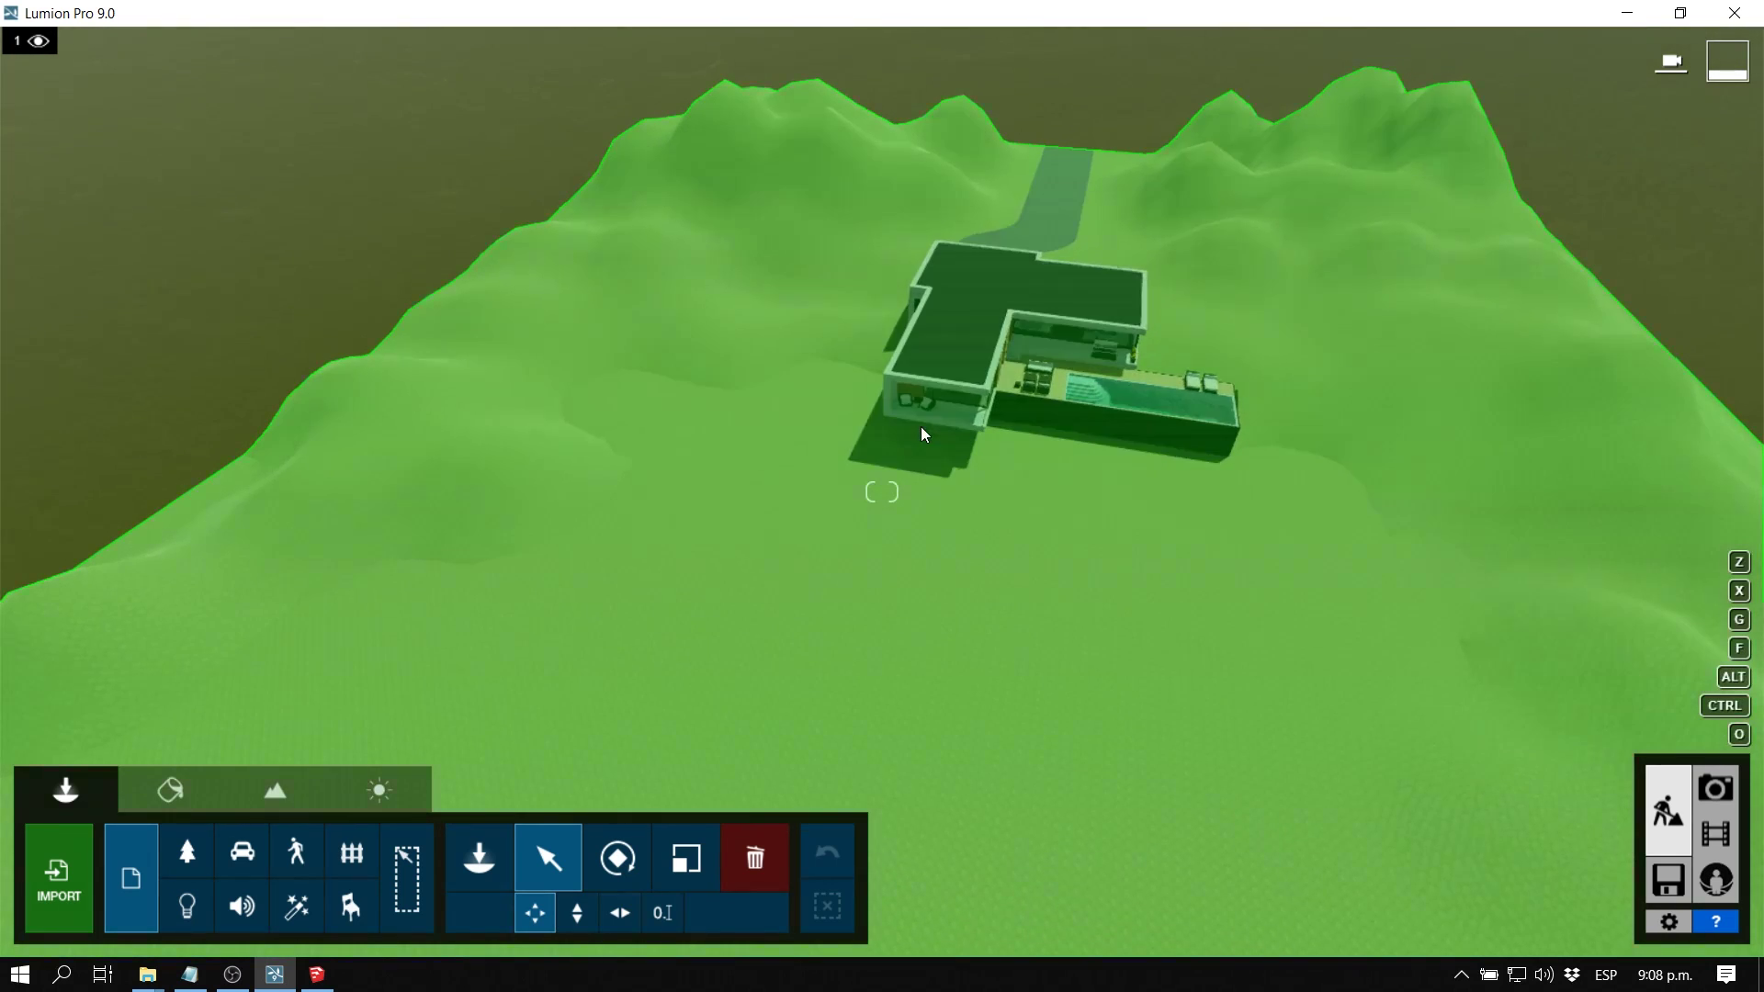
Step: Enable landscape grass and check the ground beside the imported terrain
left_click(280, 797)
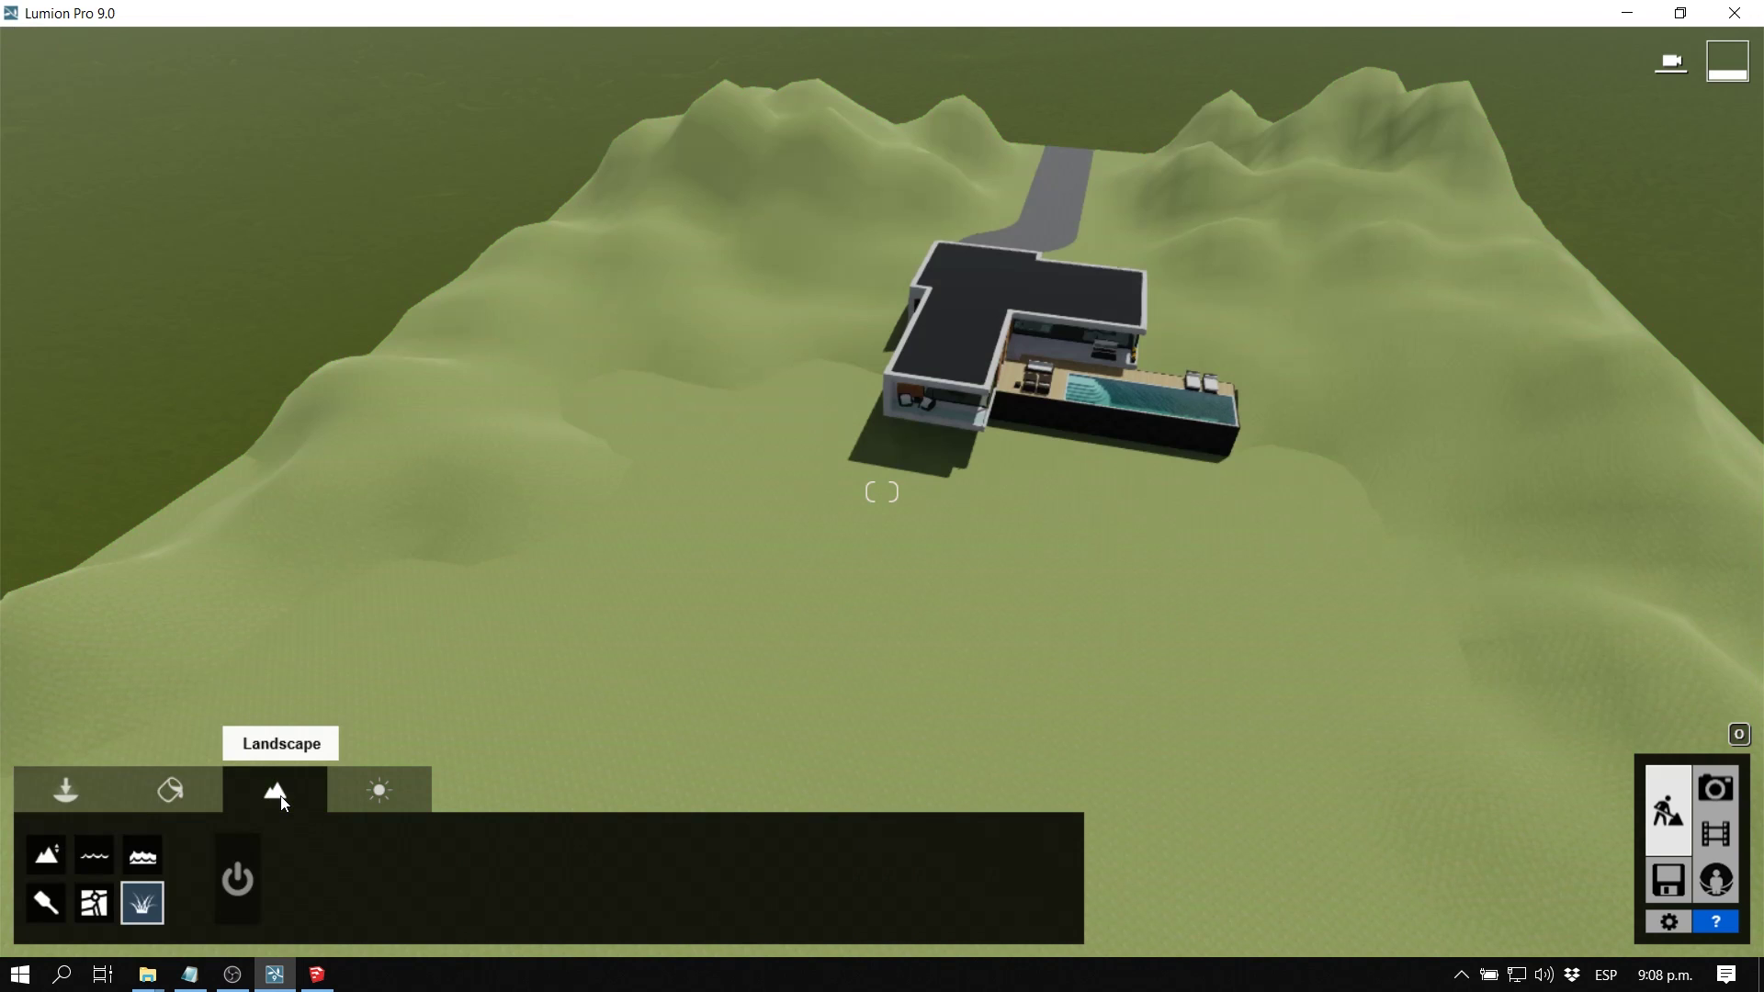
left_click(250, 889)
key("a")
right_click_drag(542, 397, 503, 552)
key("w")
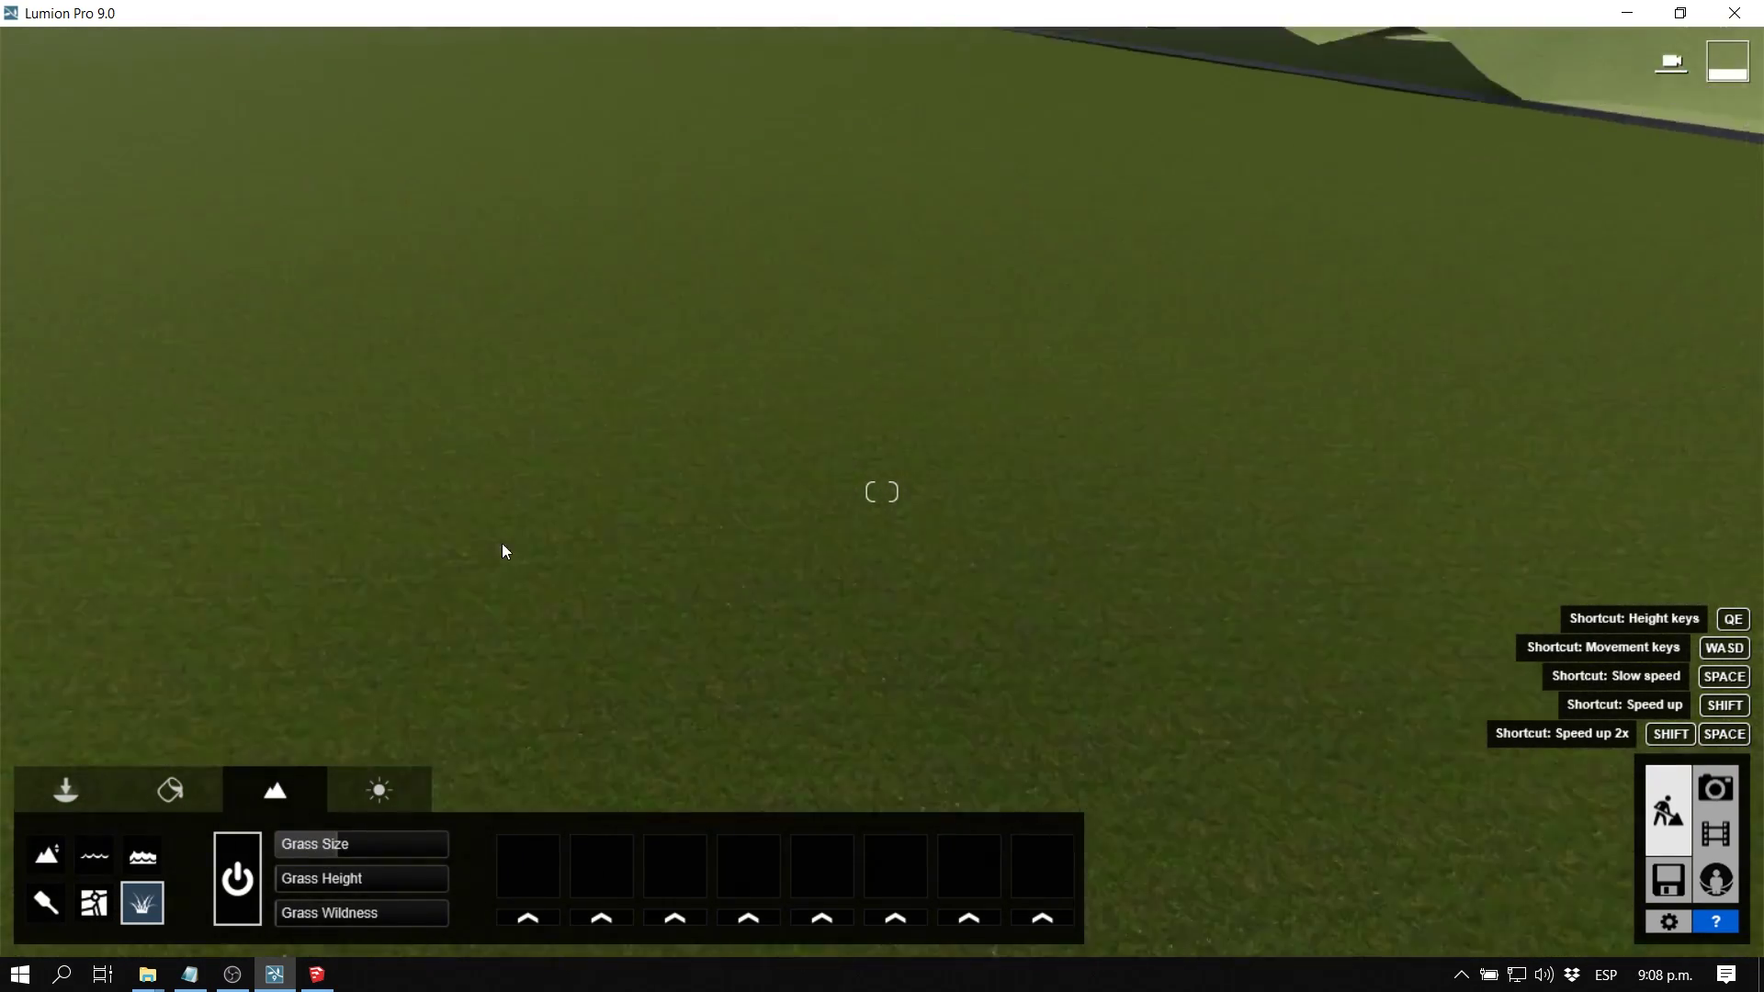
key("s")
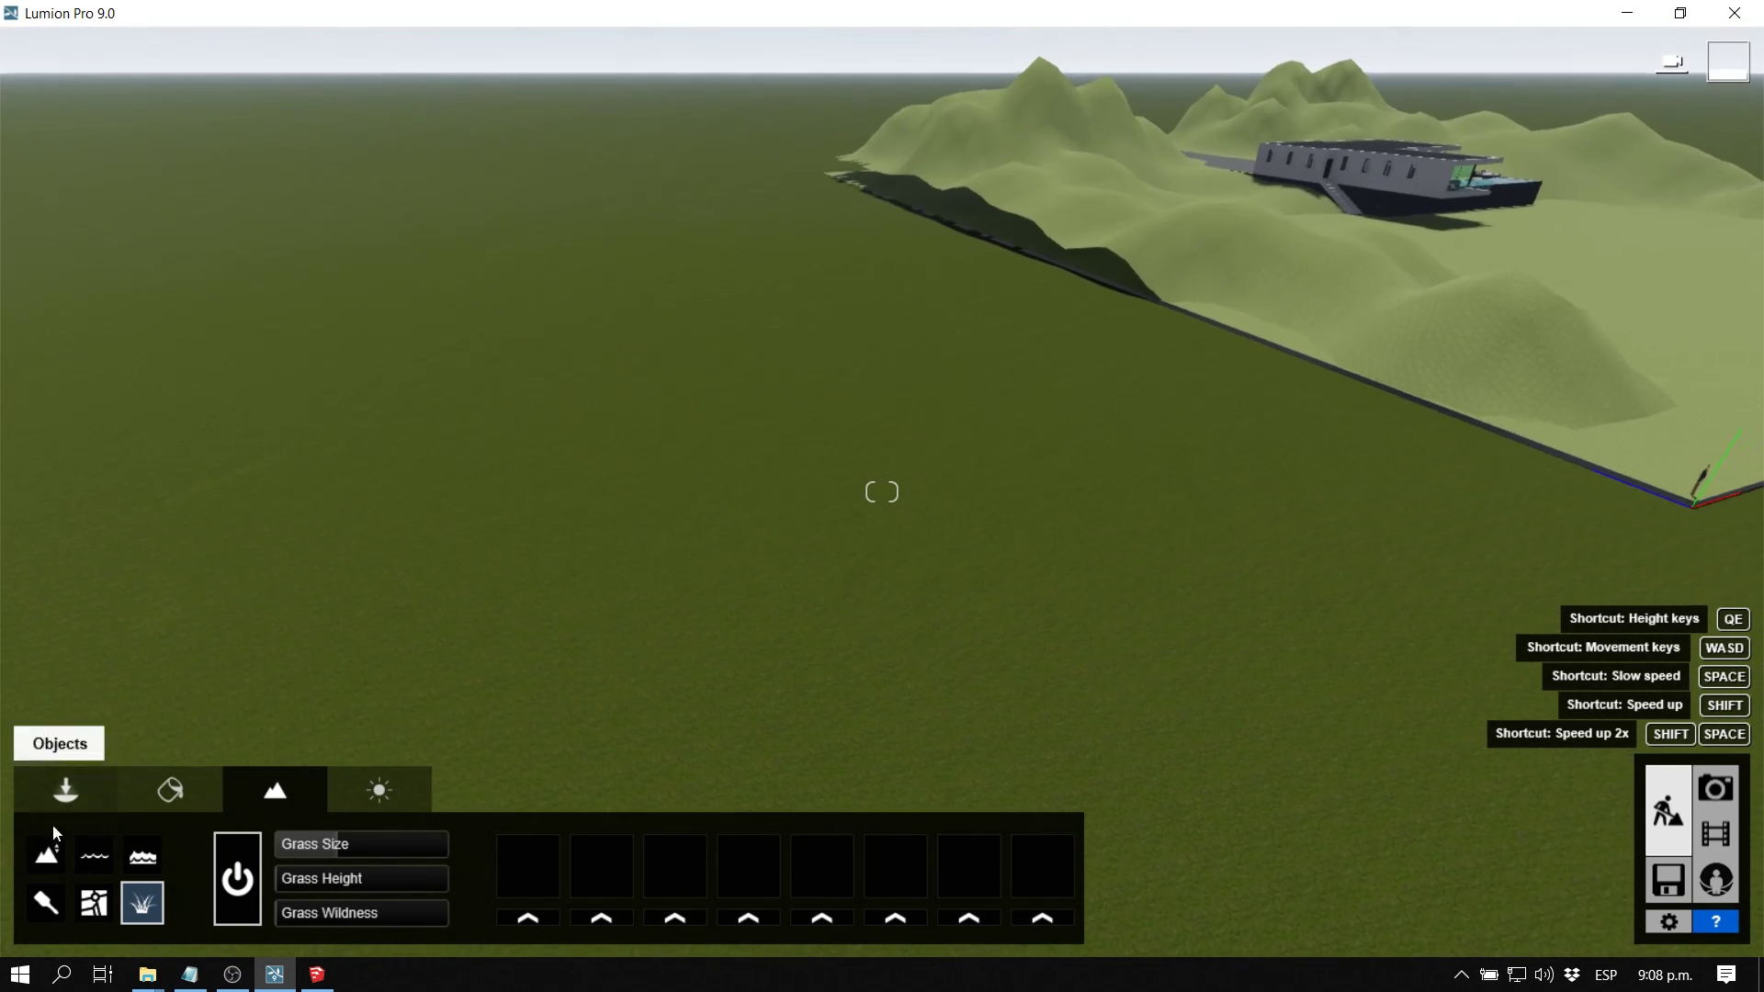
Step: Select the imported terrain's Vegetation Grass surface for material editing and assign the custom Landscape material to it
left_click(199, 792)
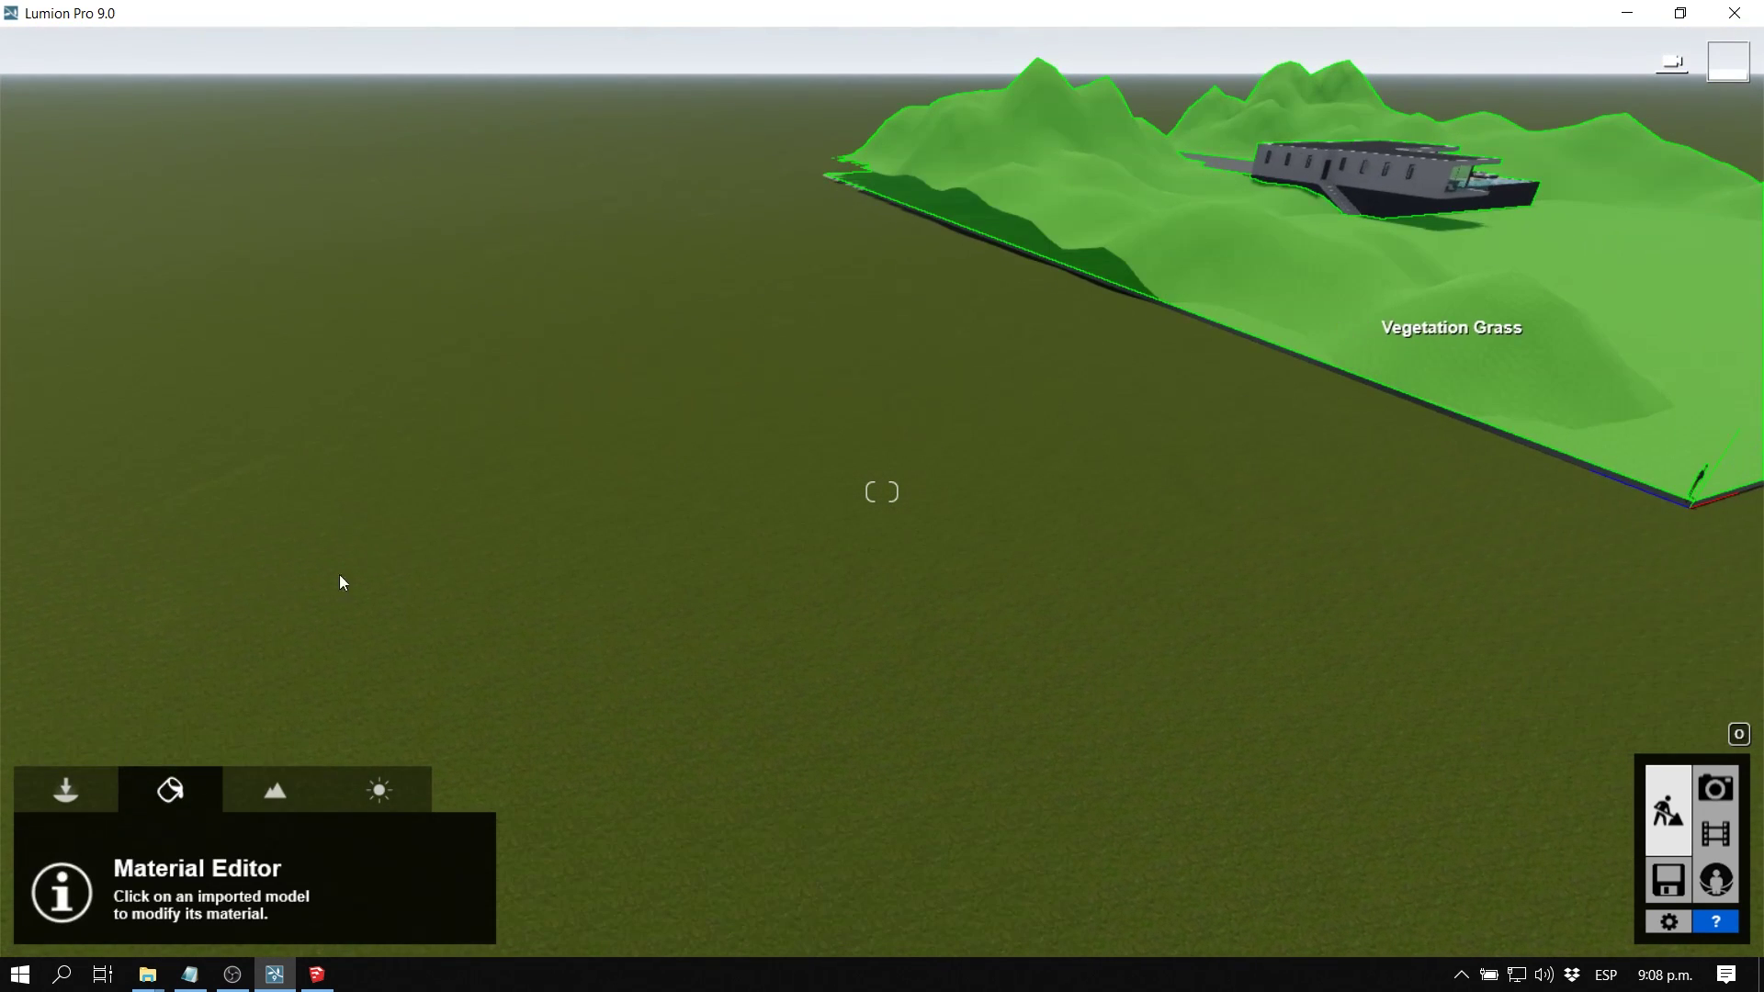
left_click(425, 546)
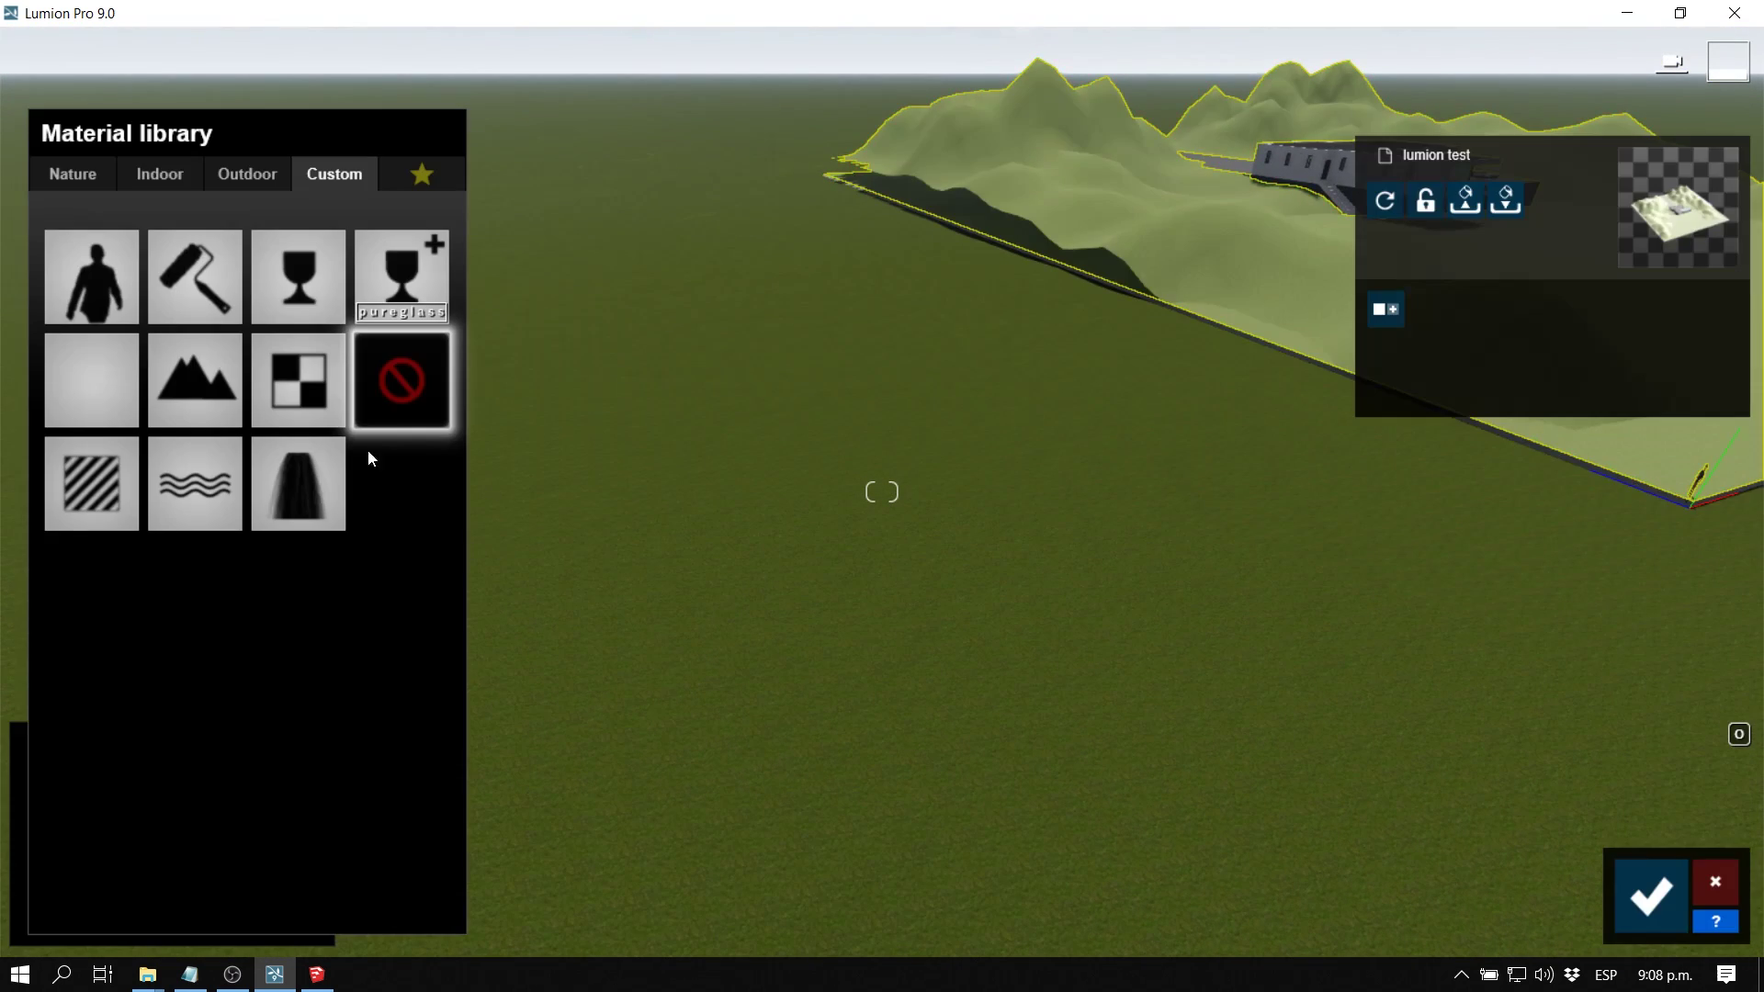
left_click(189, 382)
key("d")
right_click_drag(1108, 410, 946, 455)
key("w")
right_click_drag(1245, 514, 1178, 419)
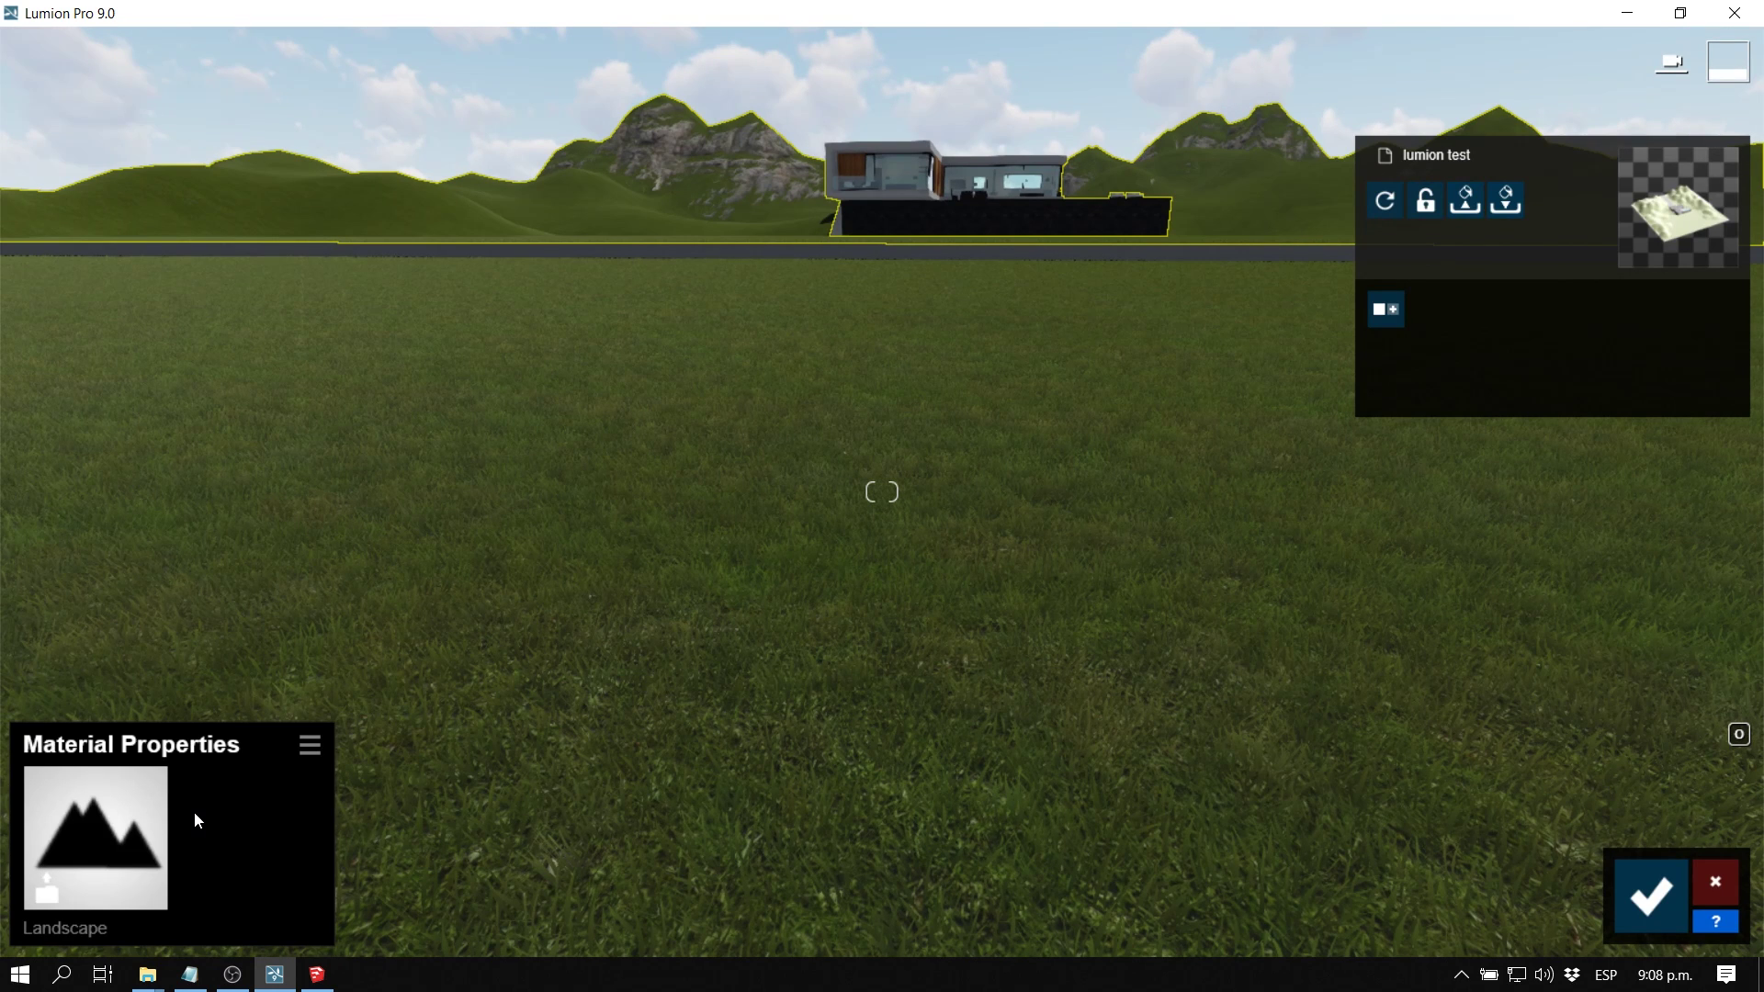
Step: Replace the terrain's Landscape material with the 3D grass material Circular Grass 02
left_click(99, 868)
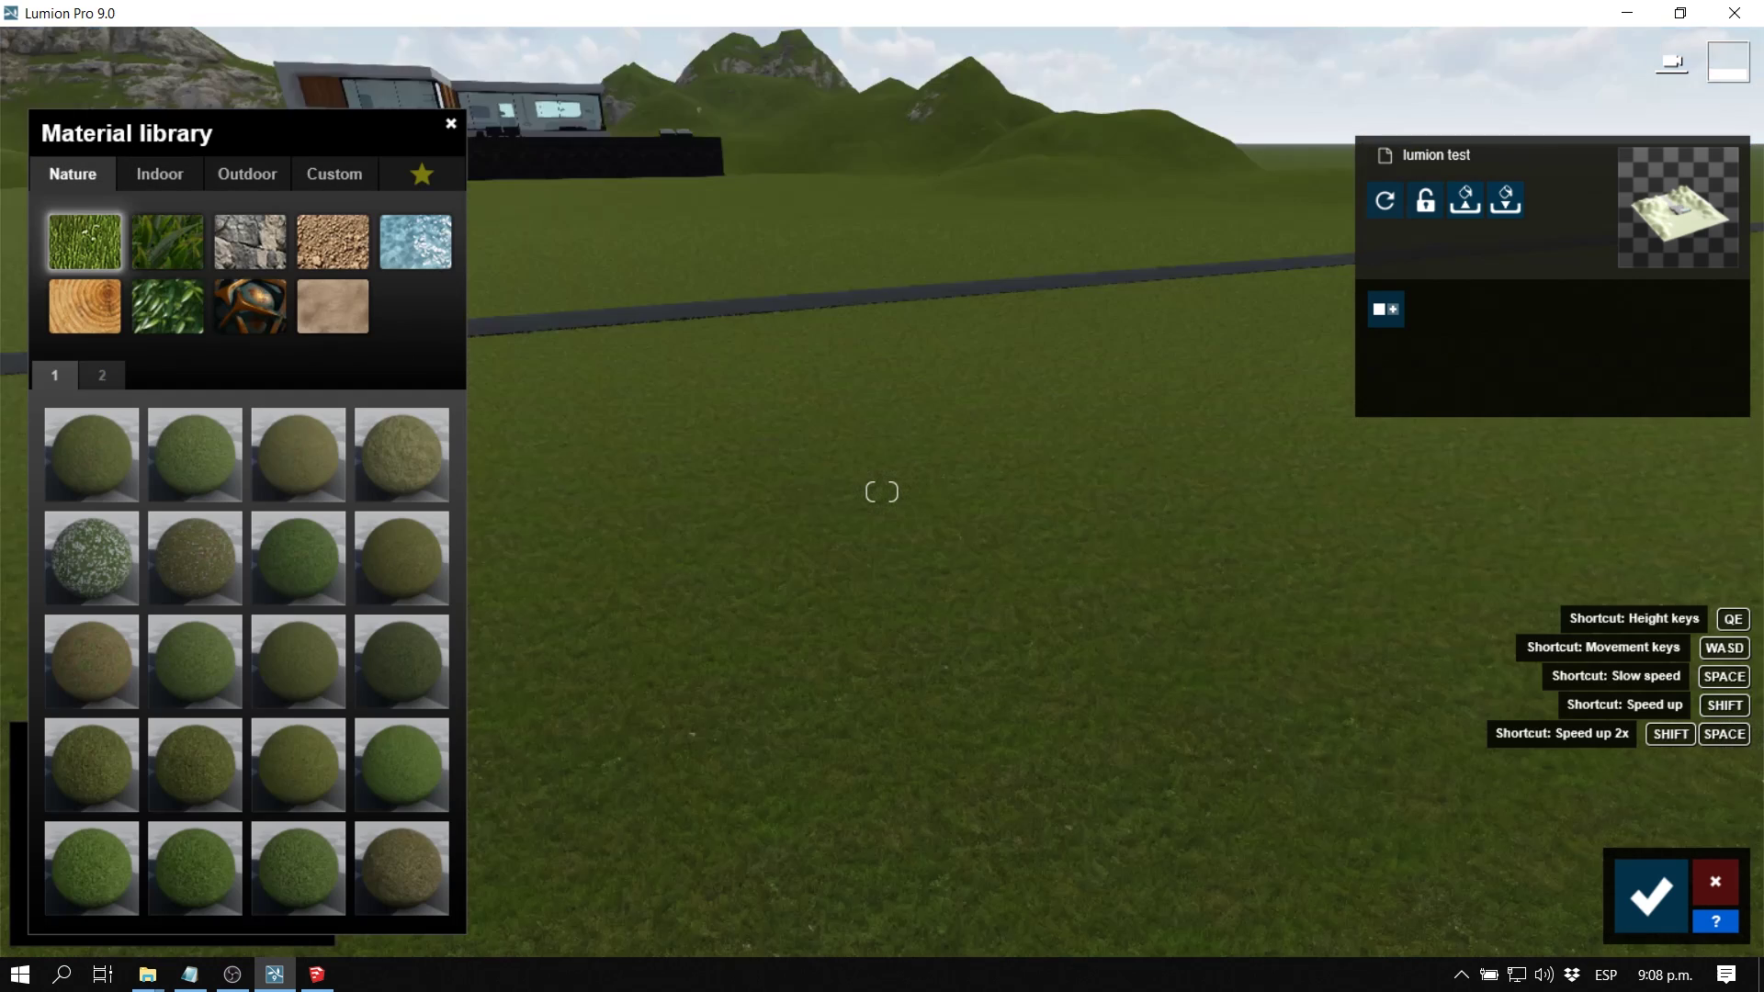
right_click_drag(882, 496, 762, 524)
key("w")
key("q")
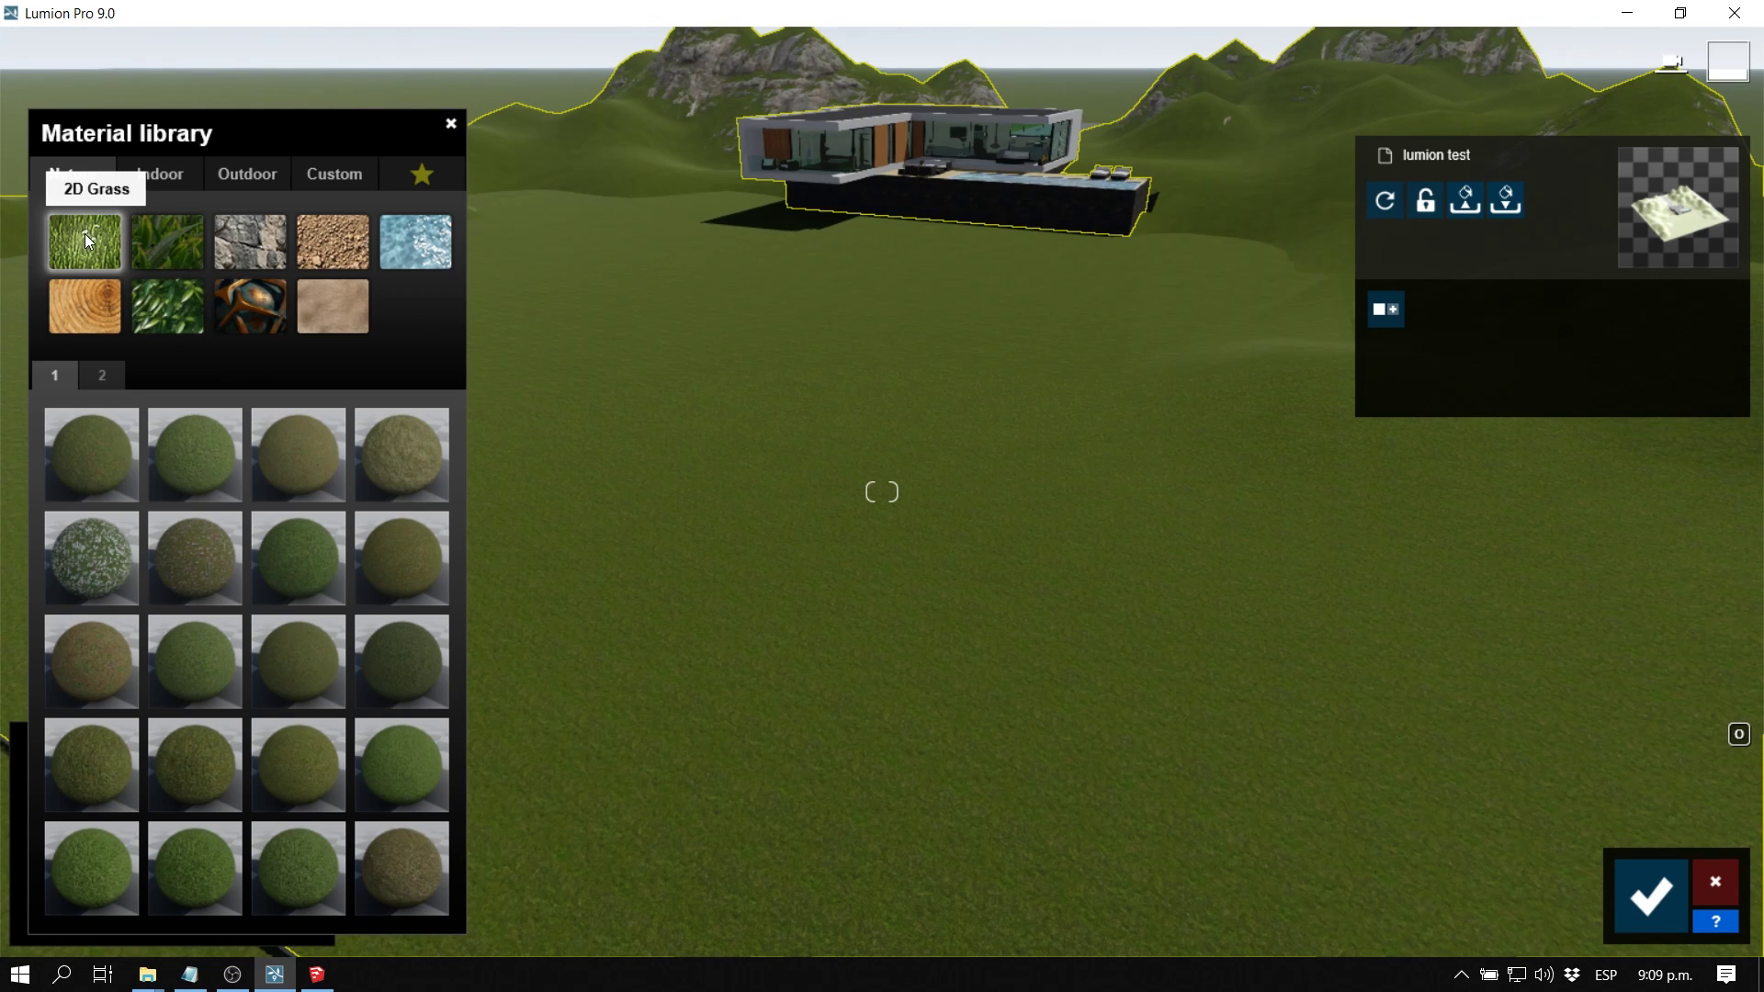
left_click(152, 233)
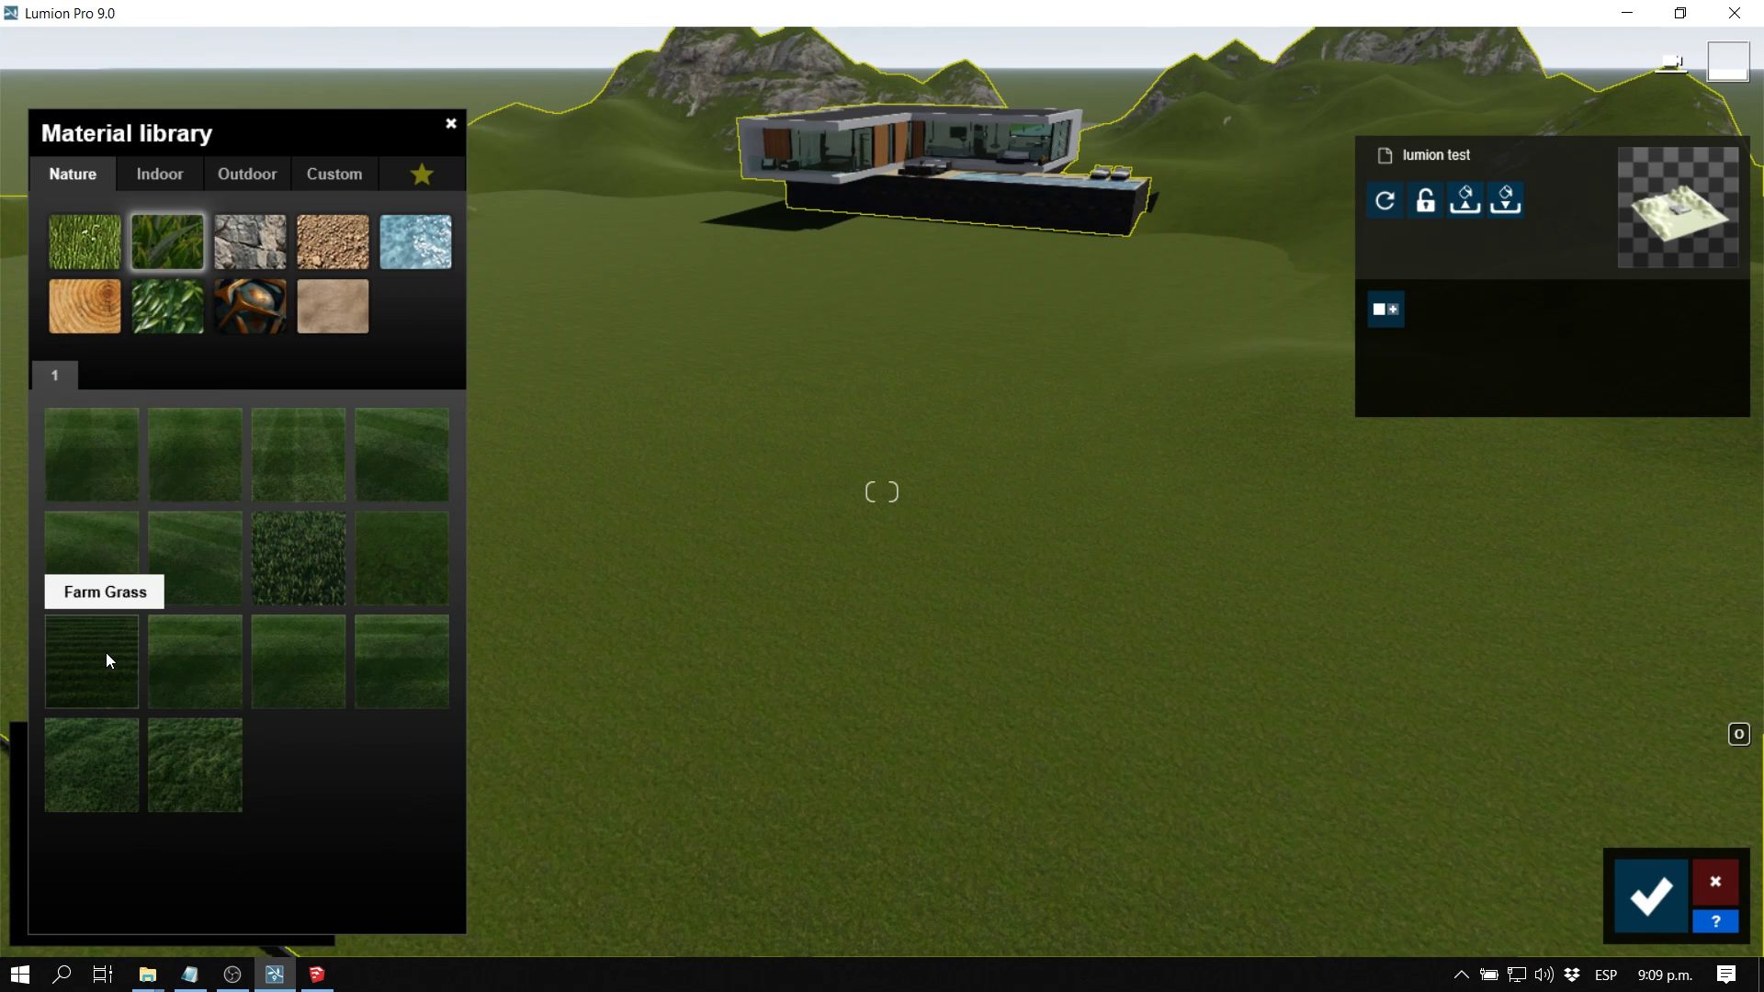
left_click(112, 562)
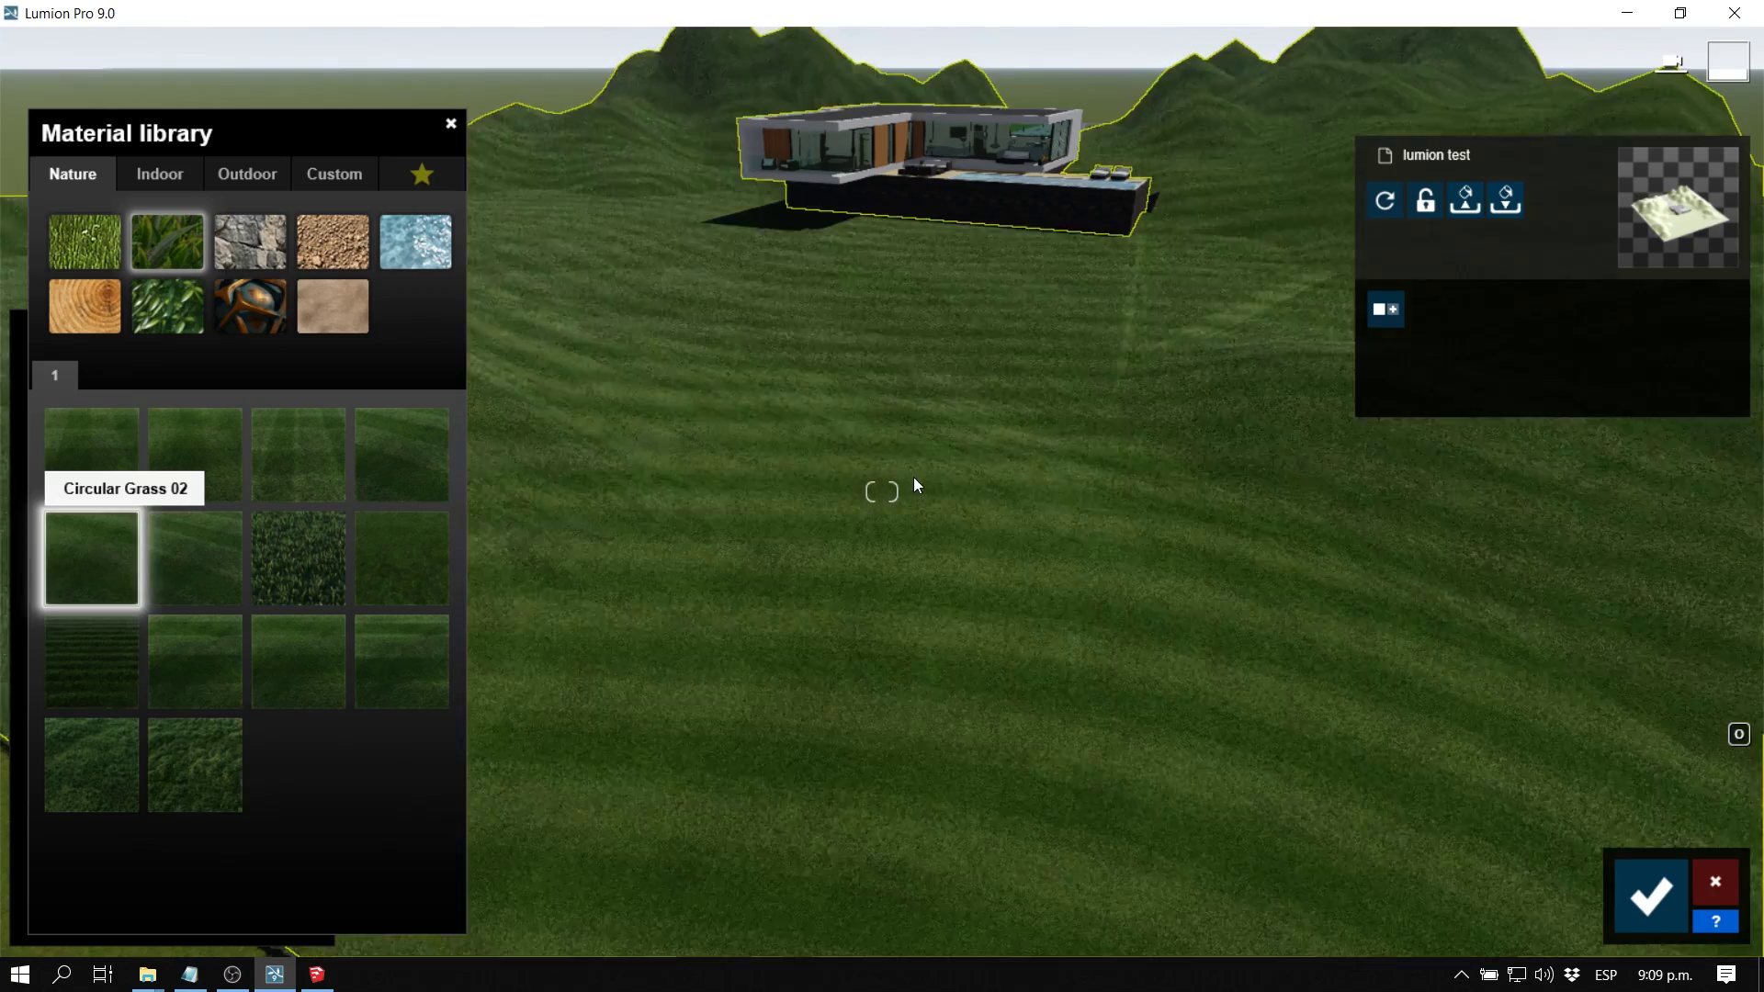
Step: Examine the circular mowing pattern on the terrain from above and close to the house
key("s")
key("q")
mouse_move(1080, 495)
right_mouse_down()
mouse_move(1080, 624)
mouse_move(1080, 496)
right_mouse_up()
scroll(881, 491, "up", 5)
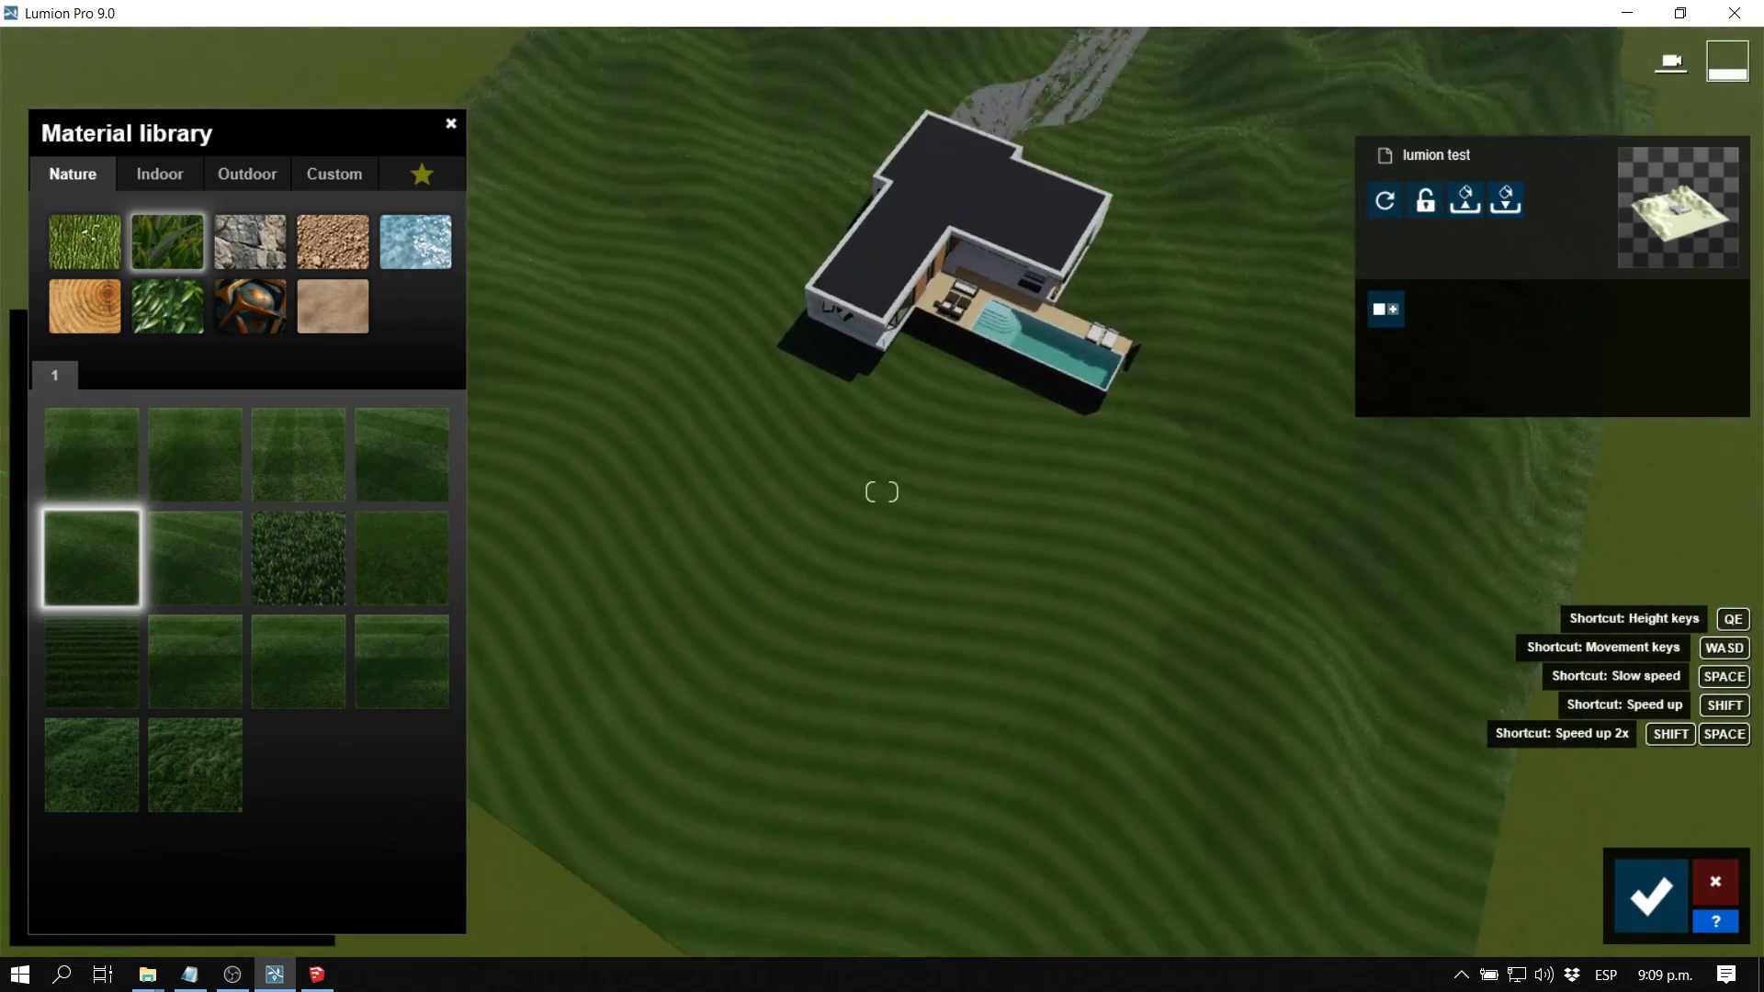
scroll(881, 492, "up", 5)
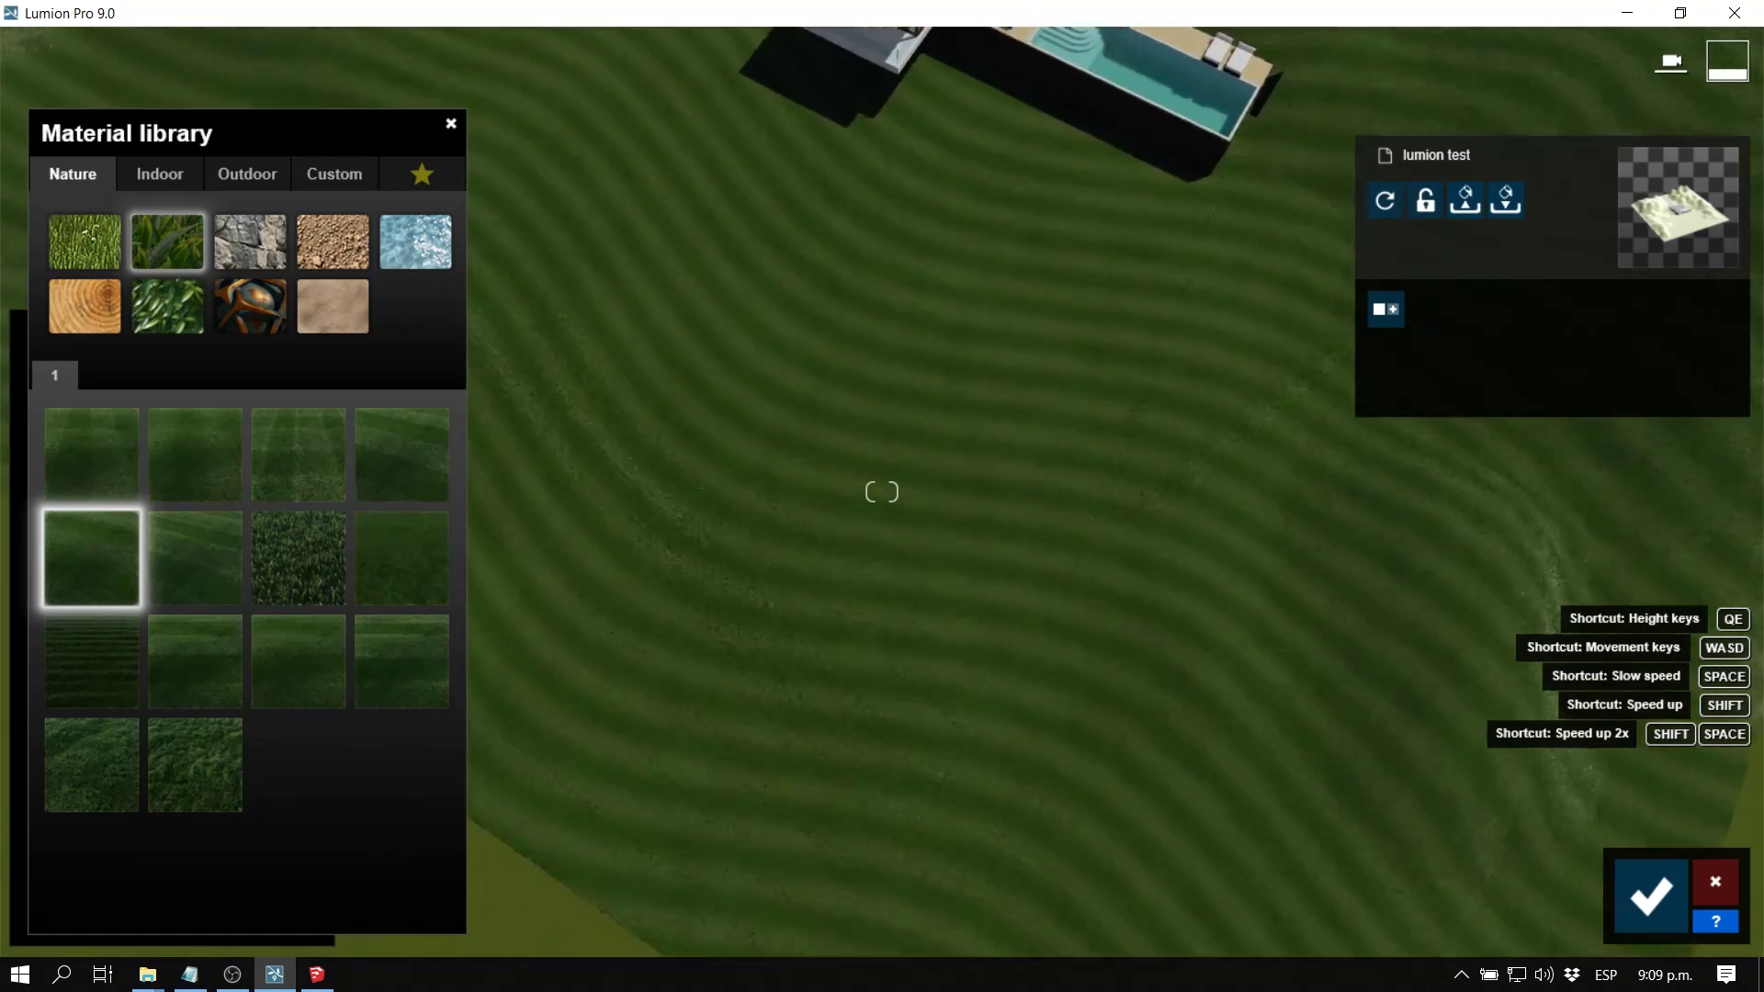
scroll(881, 491, "down", 5)
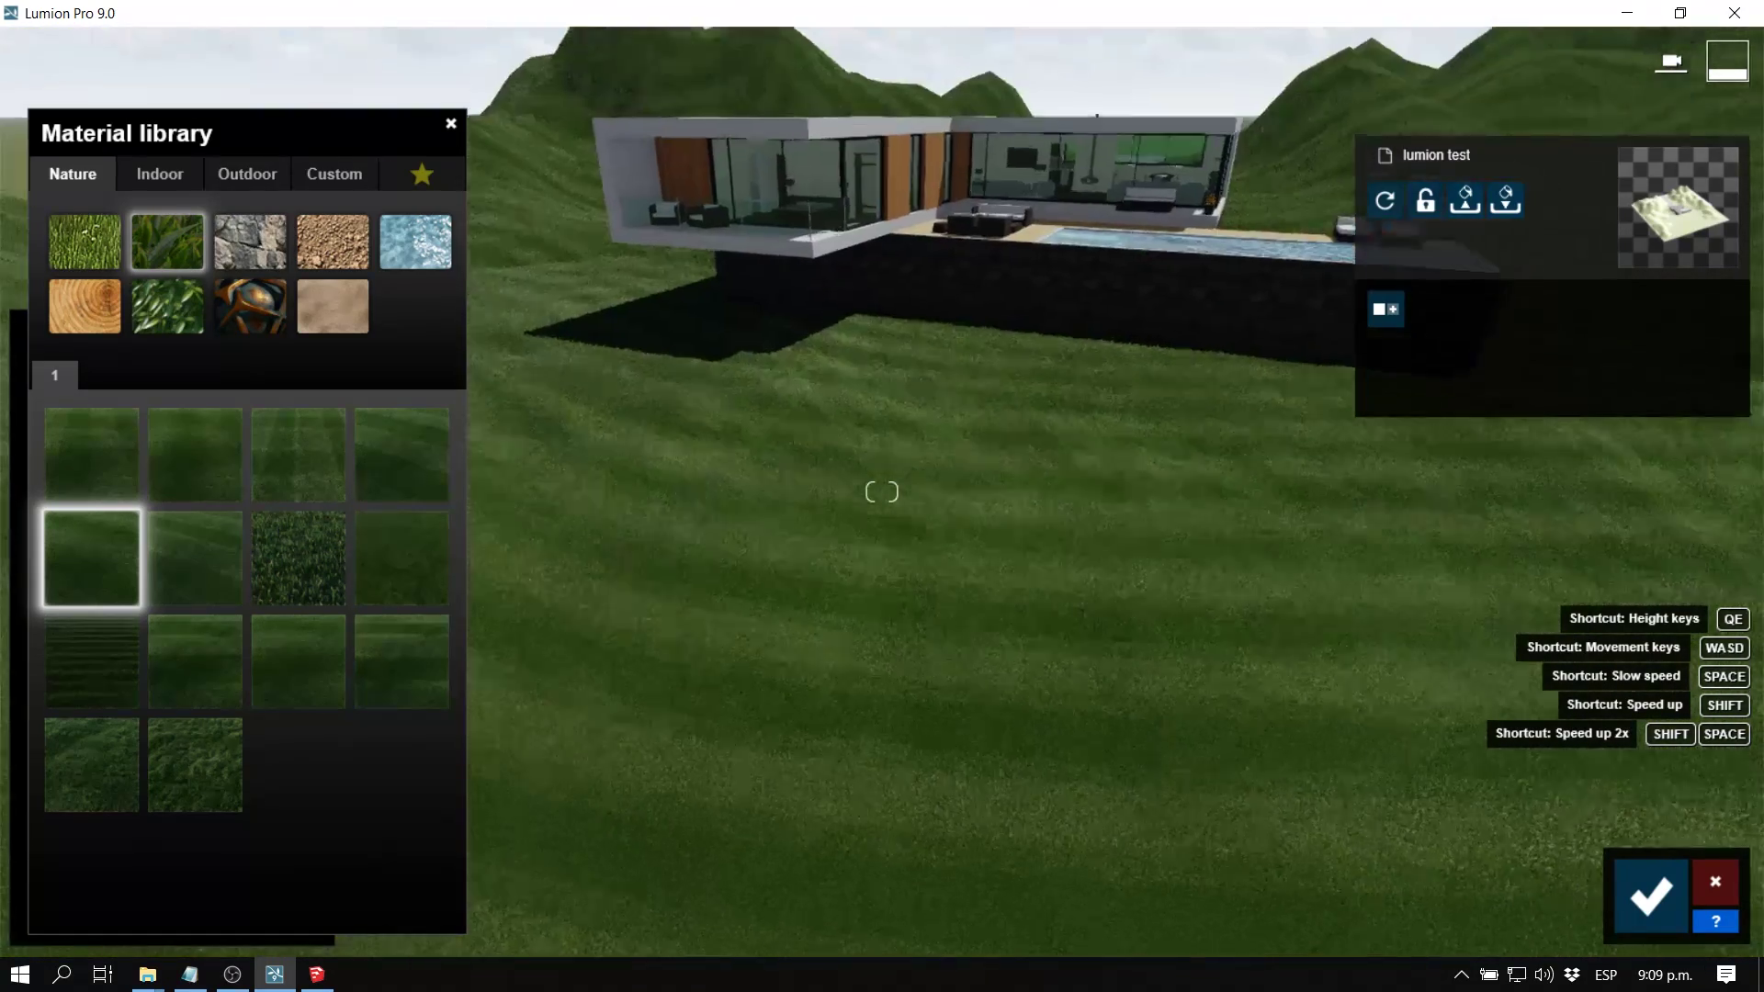
scroll(1066, 517, "down", 5)
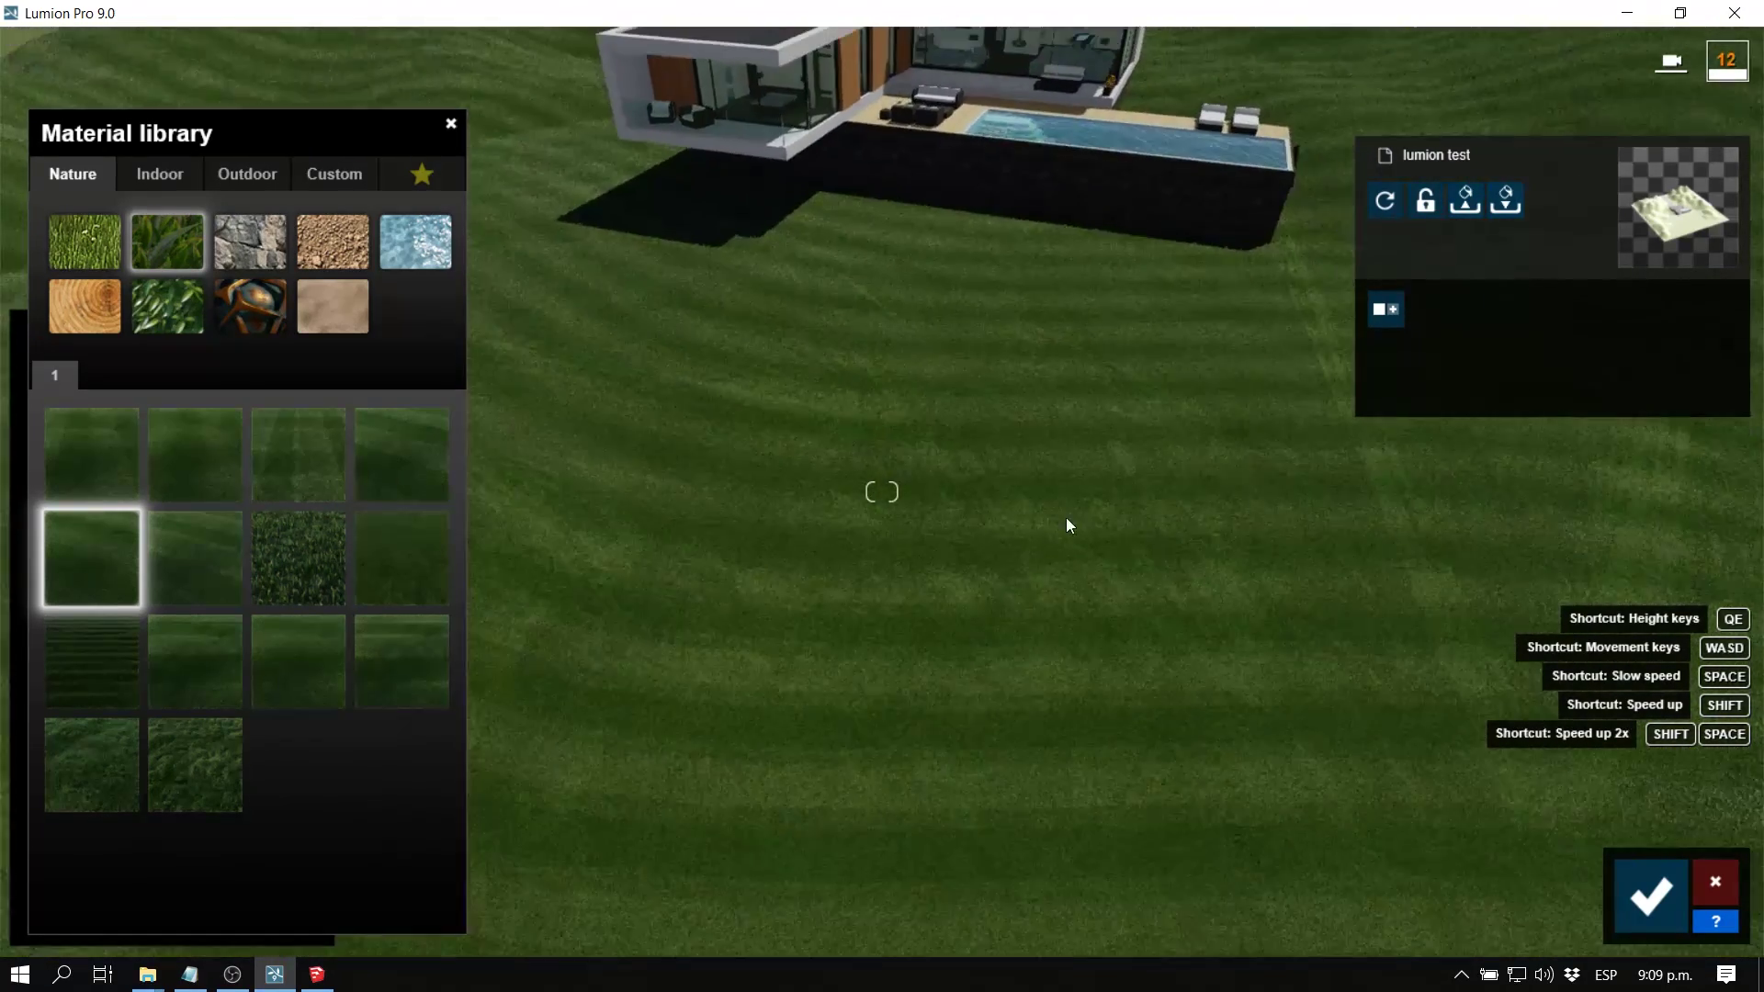
Step: Try other 3D grass materials on the terrain, including Clean Cut Grass and Farm Grass
left_click(221, 566)
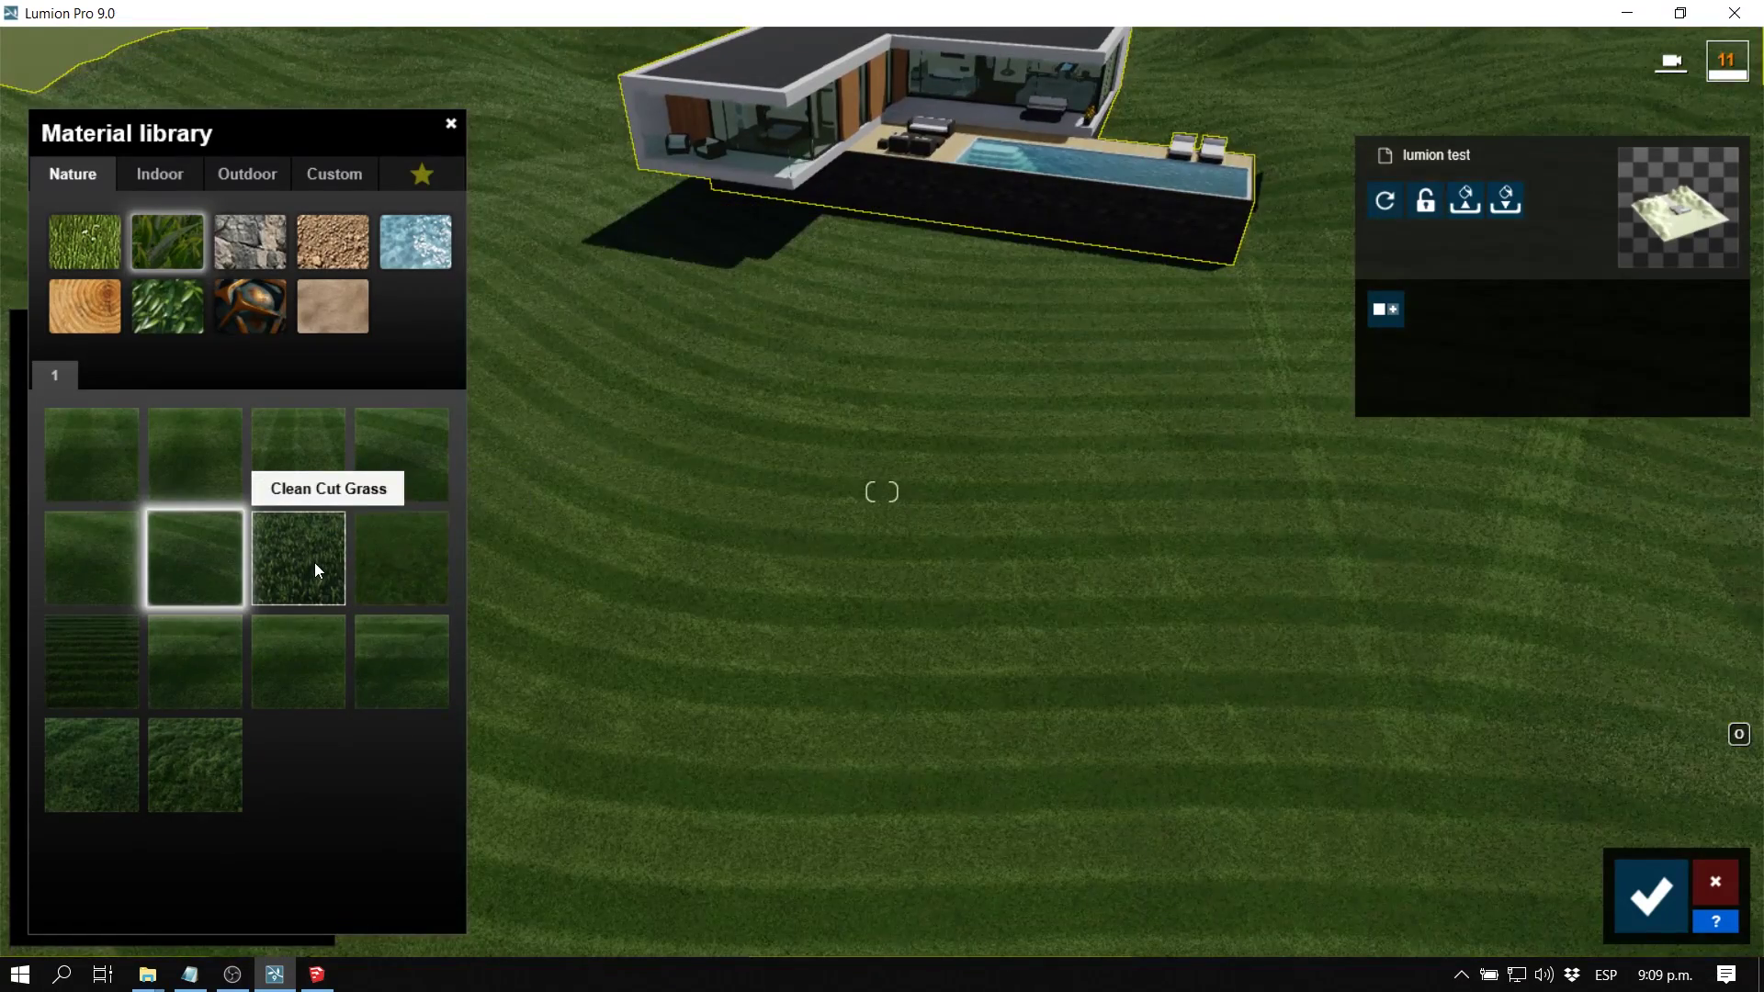
left_click(314, 562)
key("s")
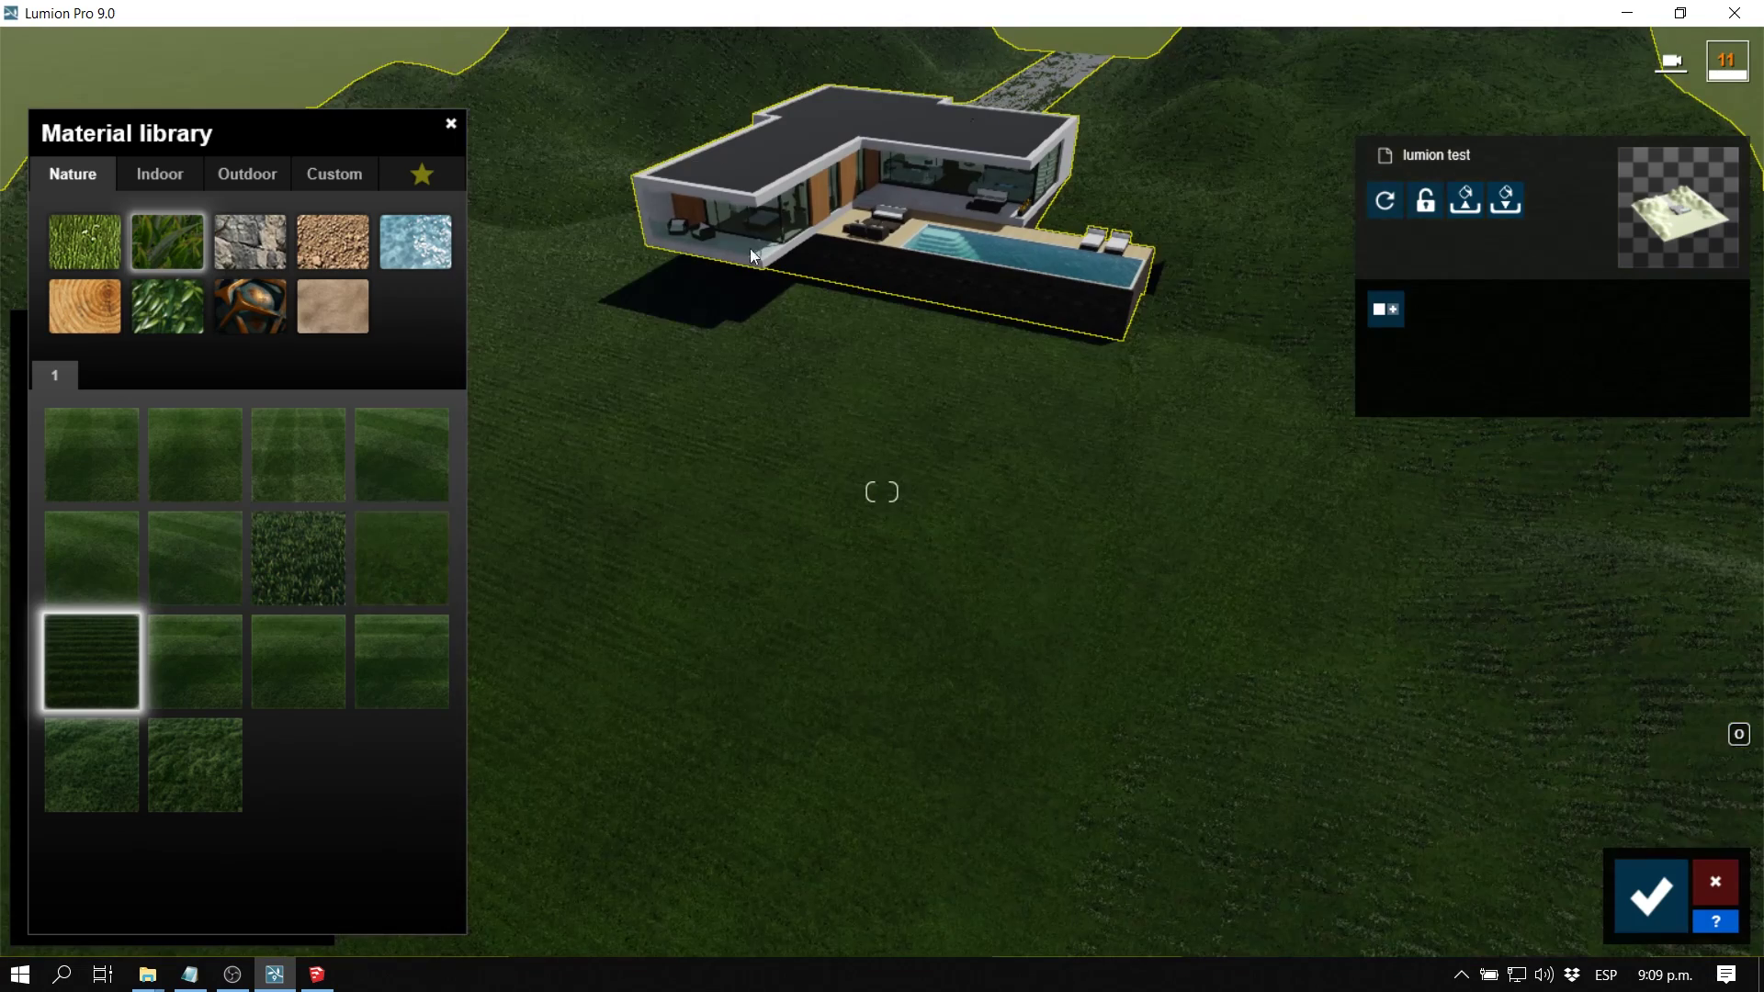
right_click_drag(982, 498, 974, 560)
key("s")
key("e")
key("q")
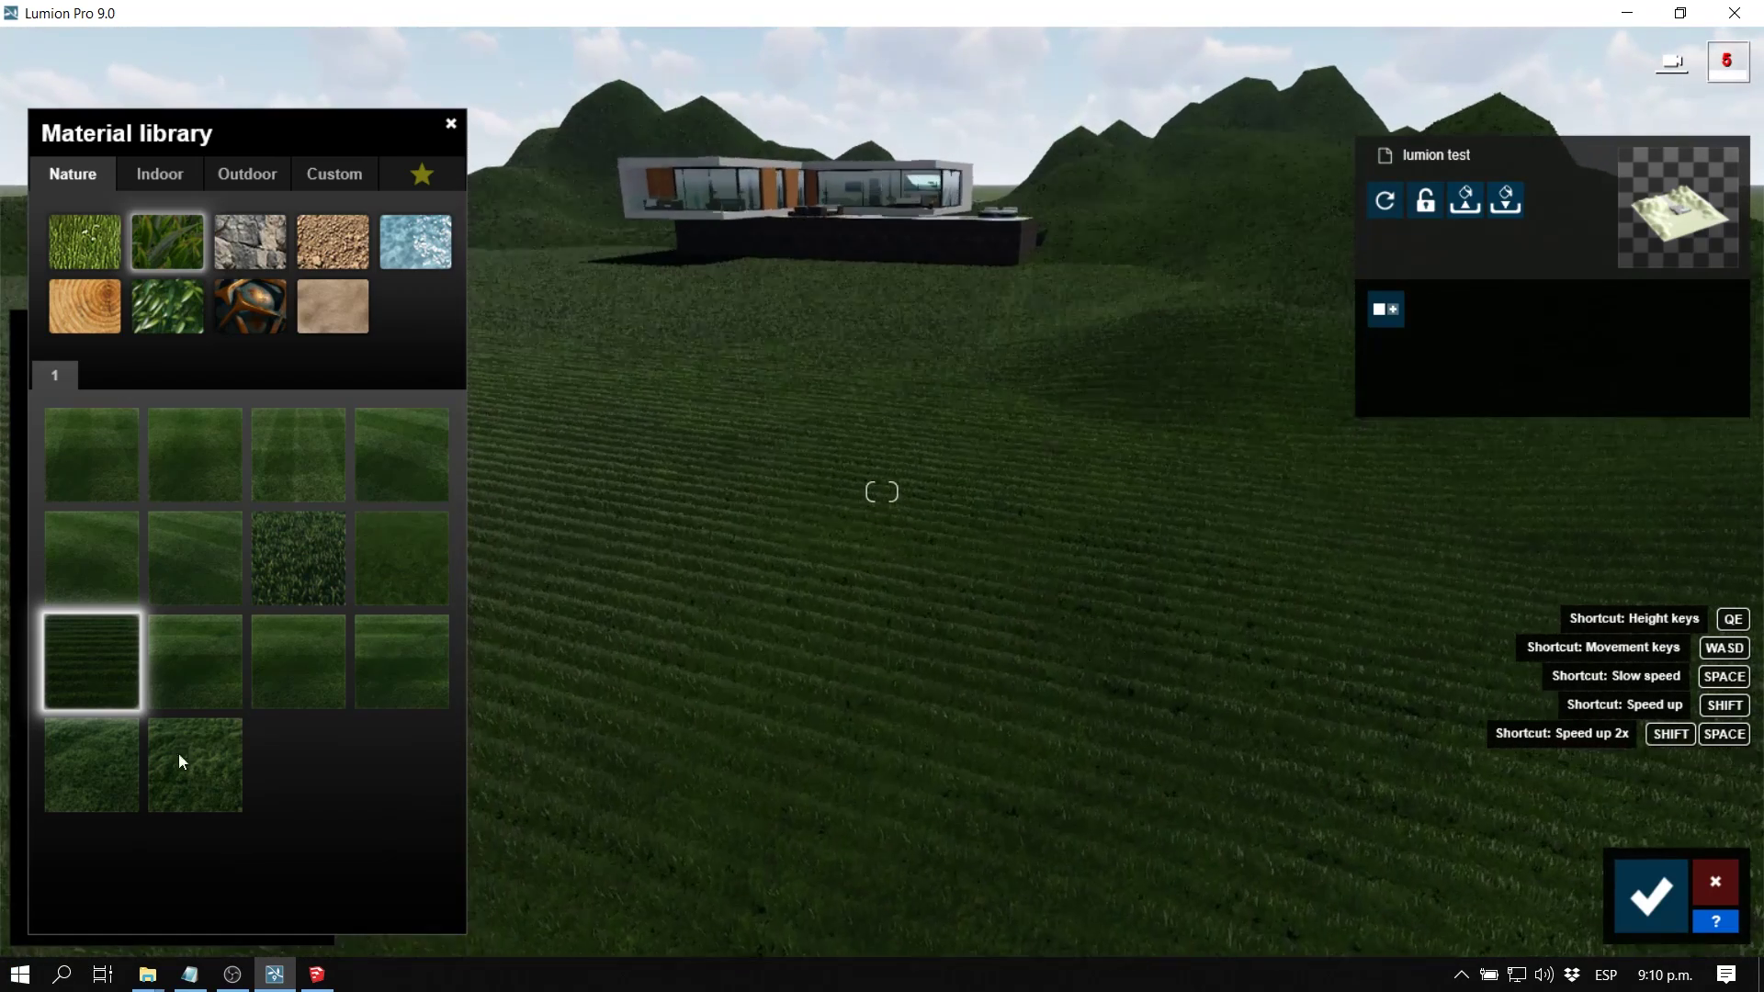
Step: Try the Wild Grass 02 and Wild Grass 01 materials on the terrain
left_click(241, 761)
key("a")
right_click_drag(882, 491, 804, 459)
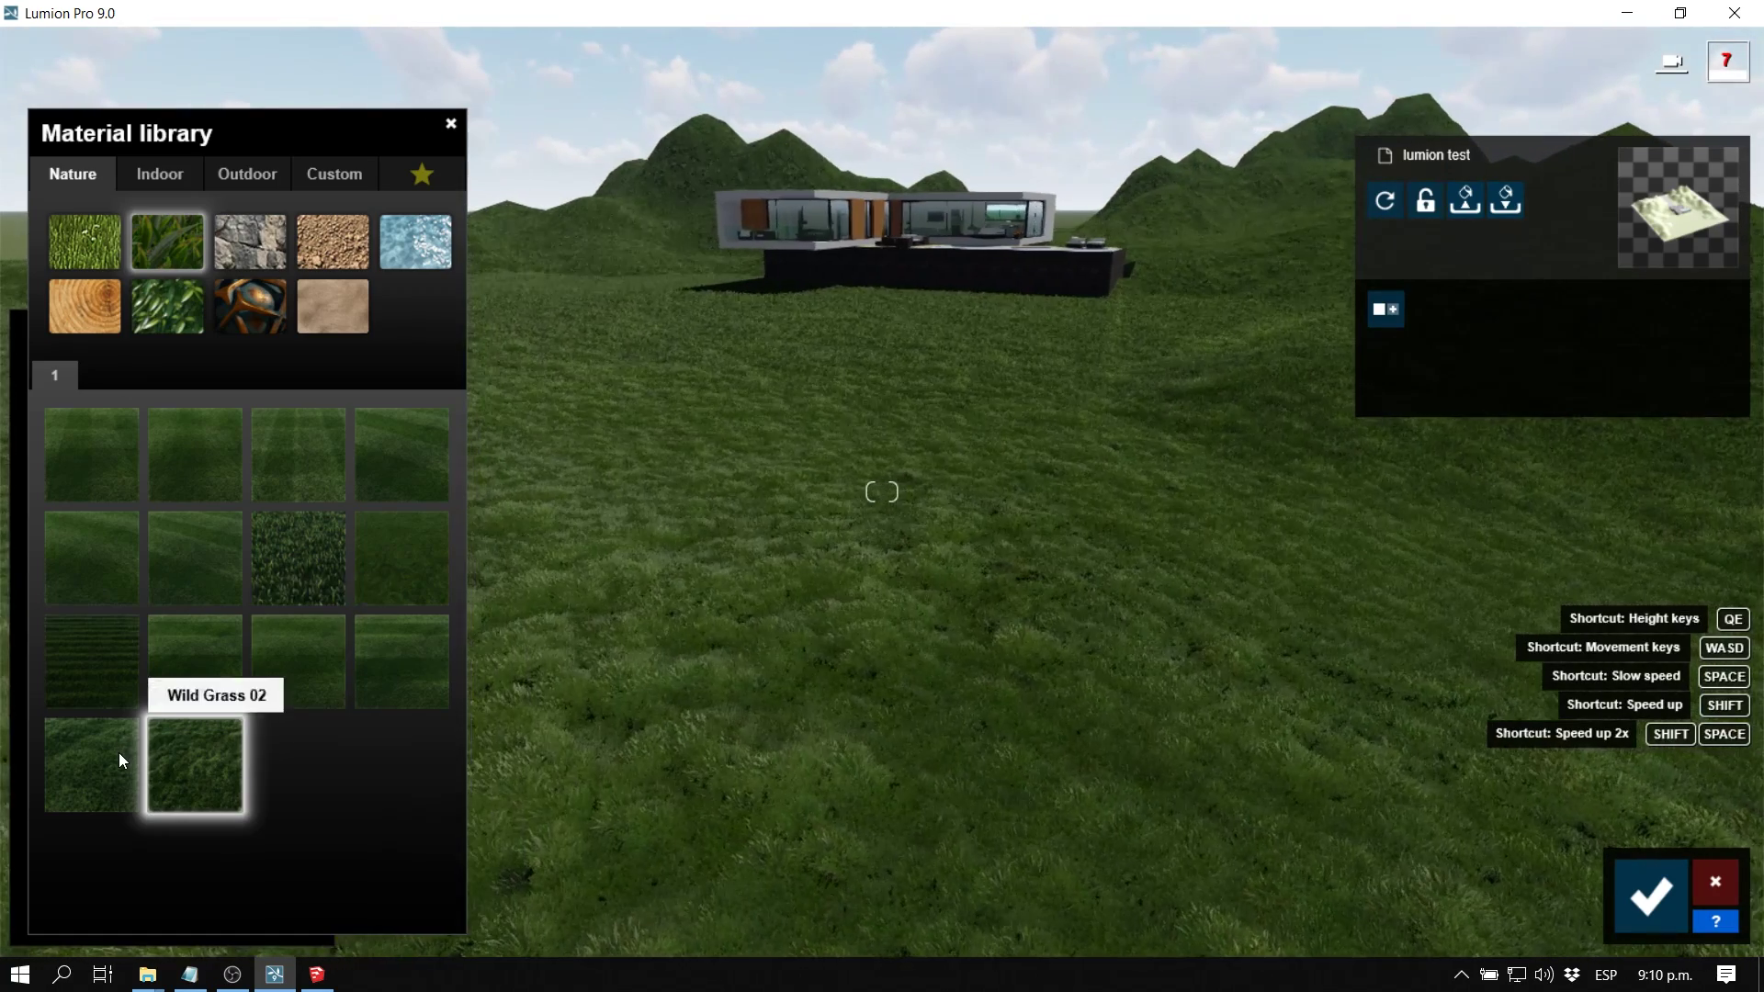
left_click(120, 760)
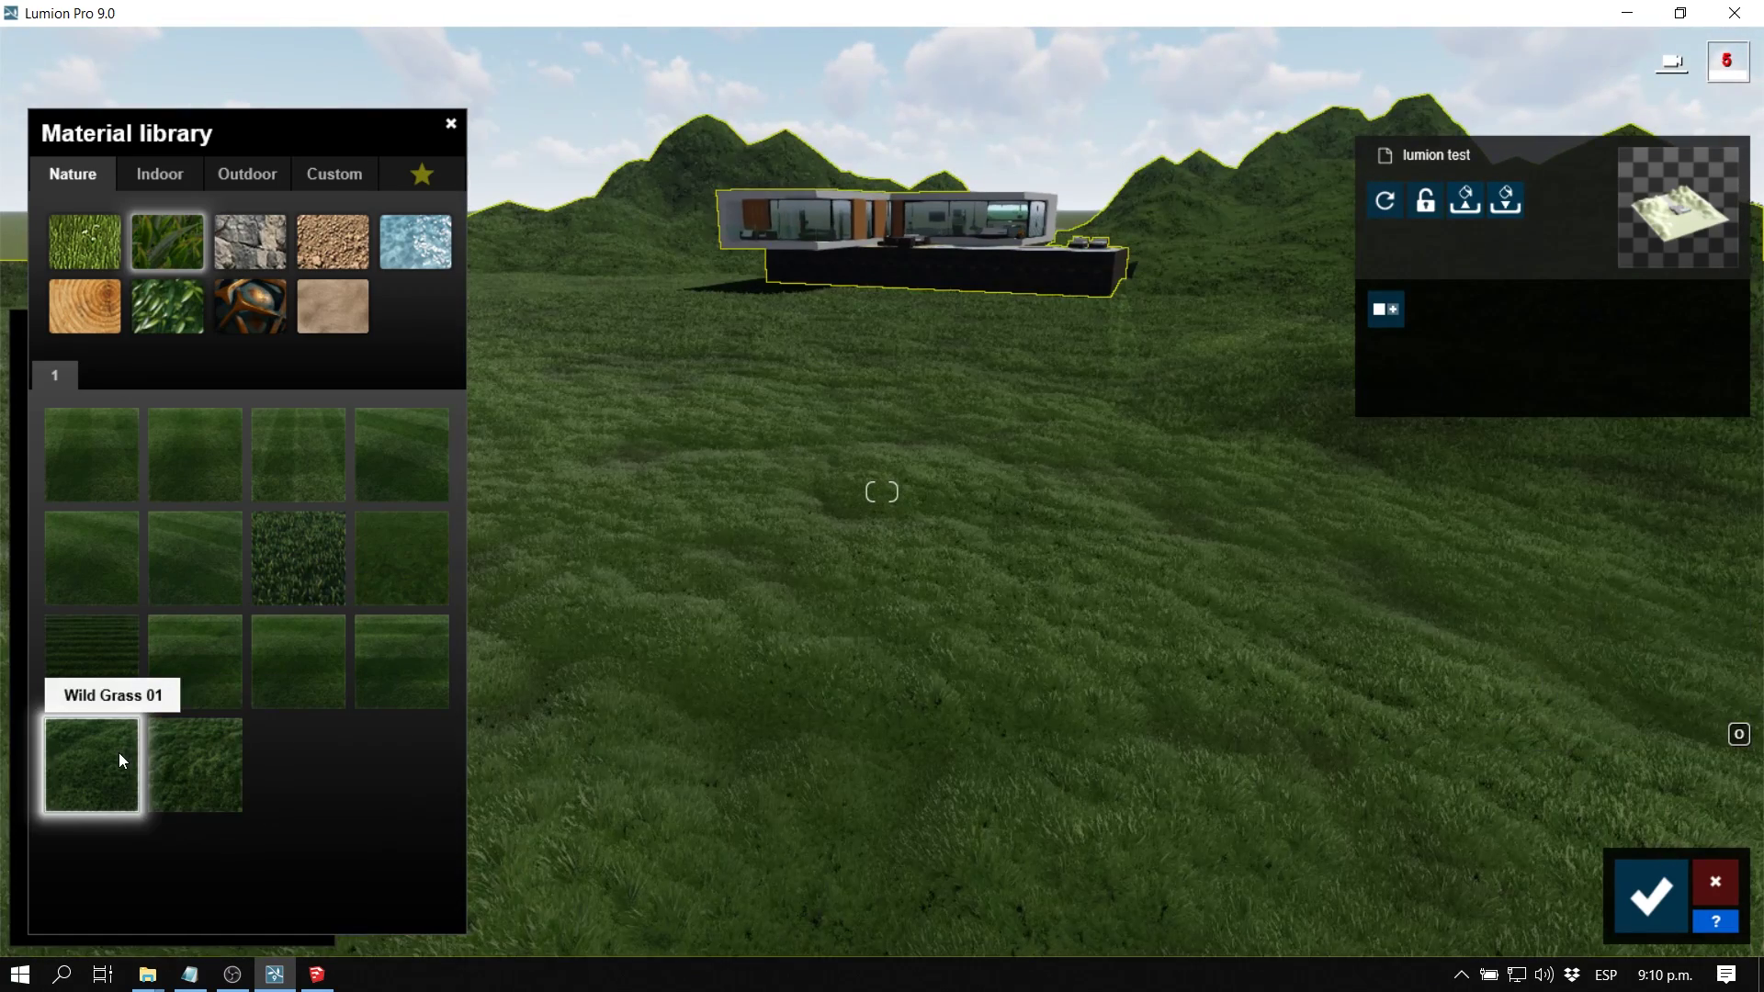
Step: Apply the last straight-striped 3D grass material to the terrain and check its pattern from above
left_click(425, 657)
key("q")
right_click_drag(319, 674, 413, 745)
key("w")
right_click_drag(882, 491, 882, 616)
key("s")
right_click_drag(1020, 573, 1020, 520)
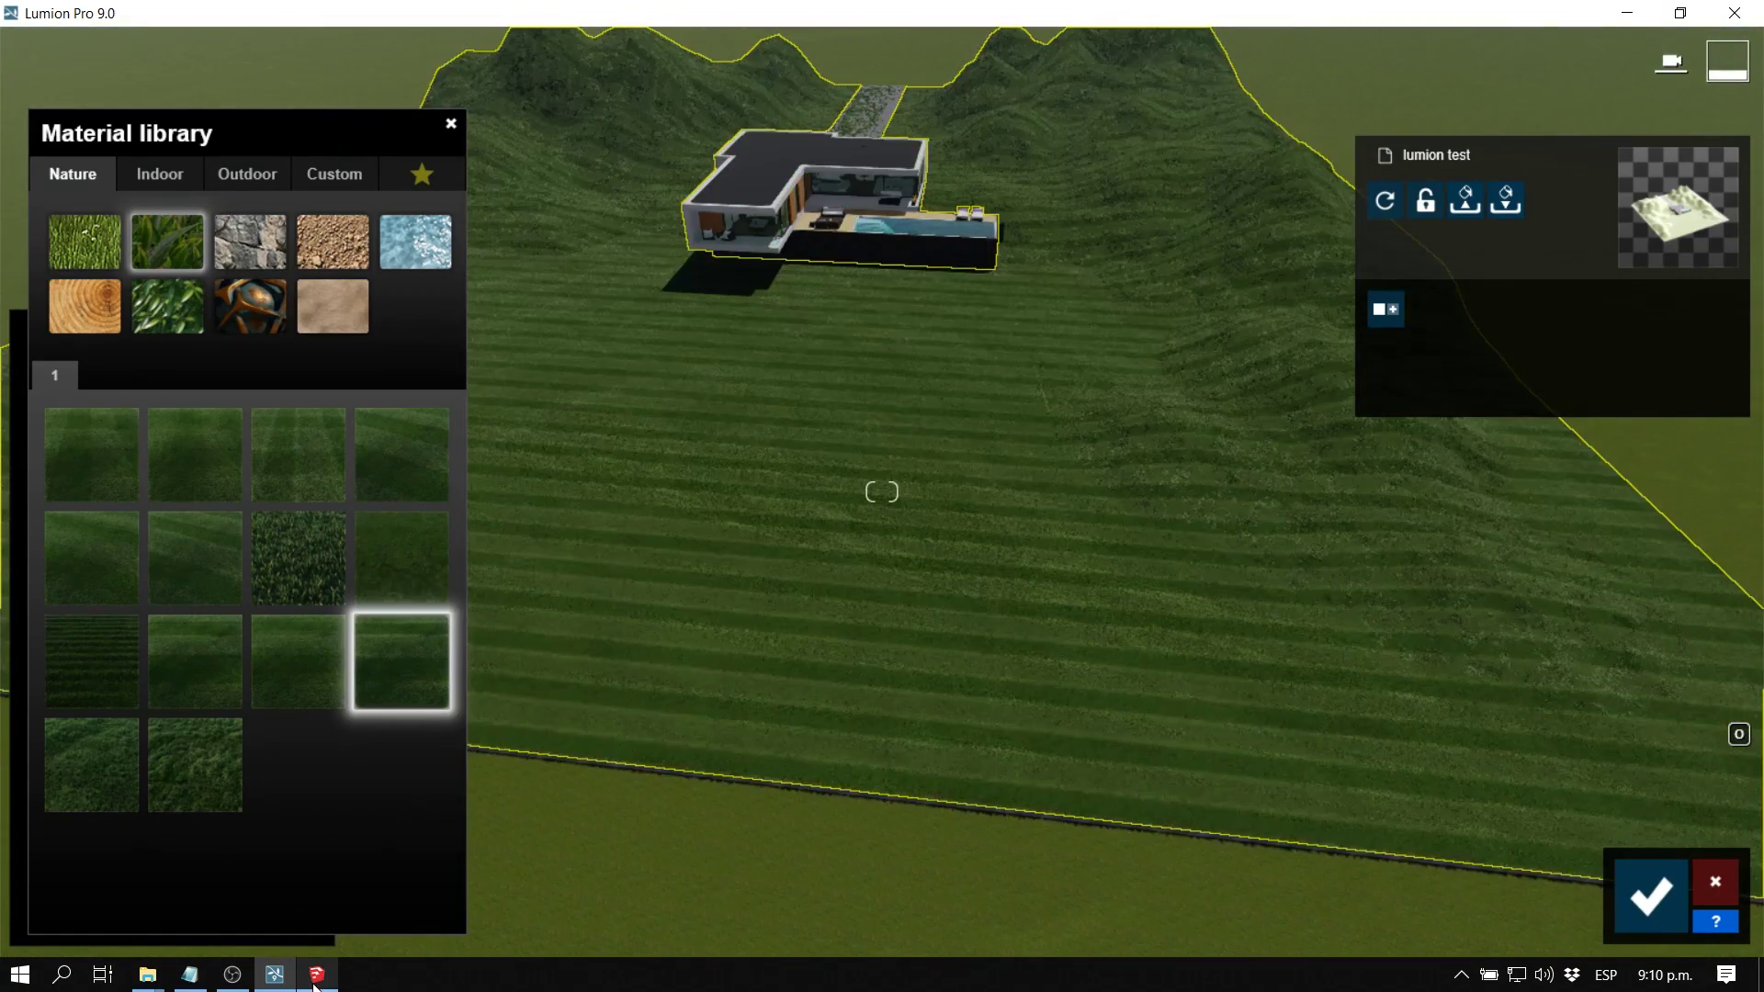
Step: Switch to SketchUp and open the terrain group for editing
left_click(317, 974)
scroll(757, 627, "down", 2)
middle_click_drag(672, 619, 758, 648)
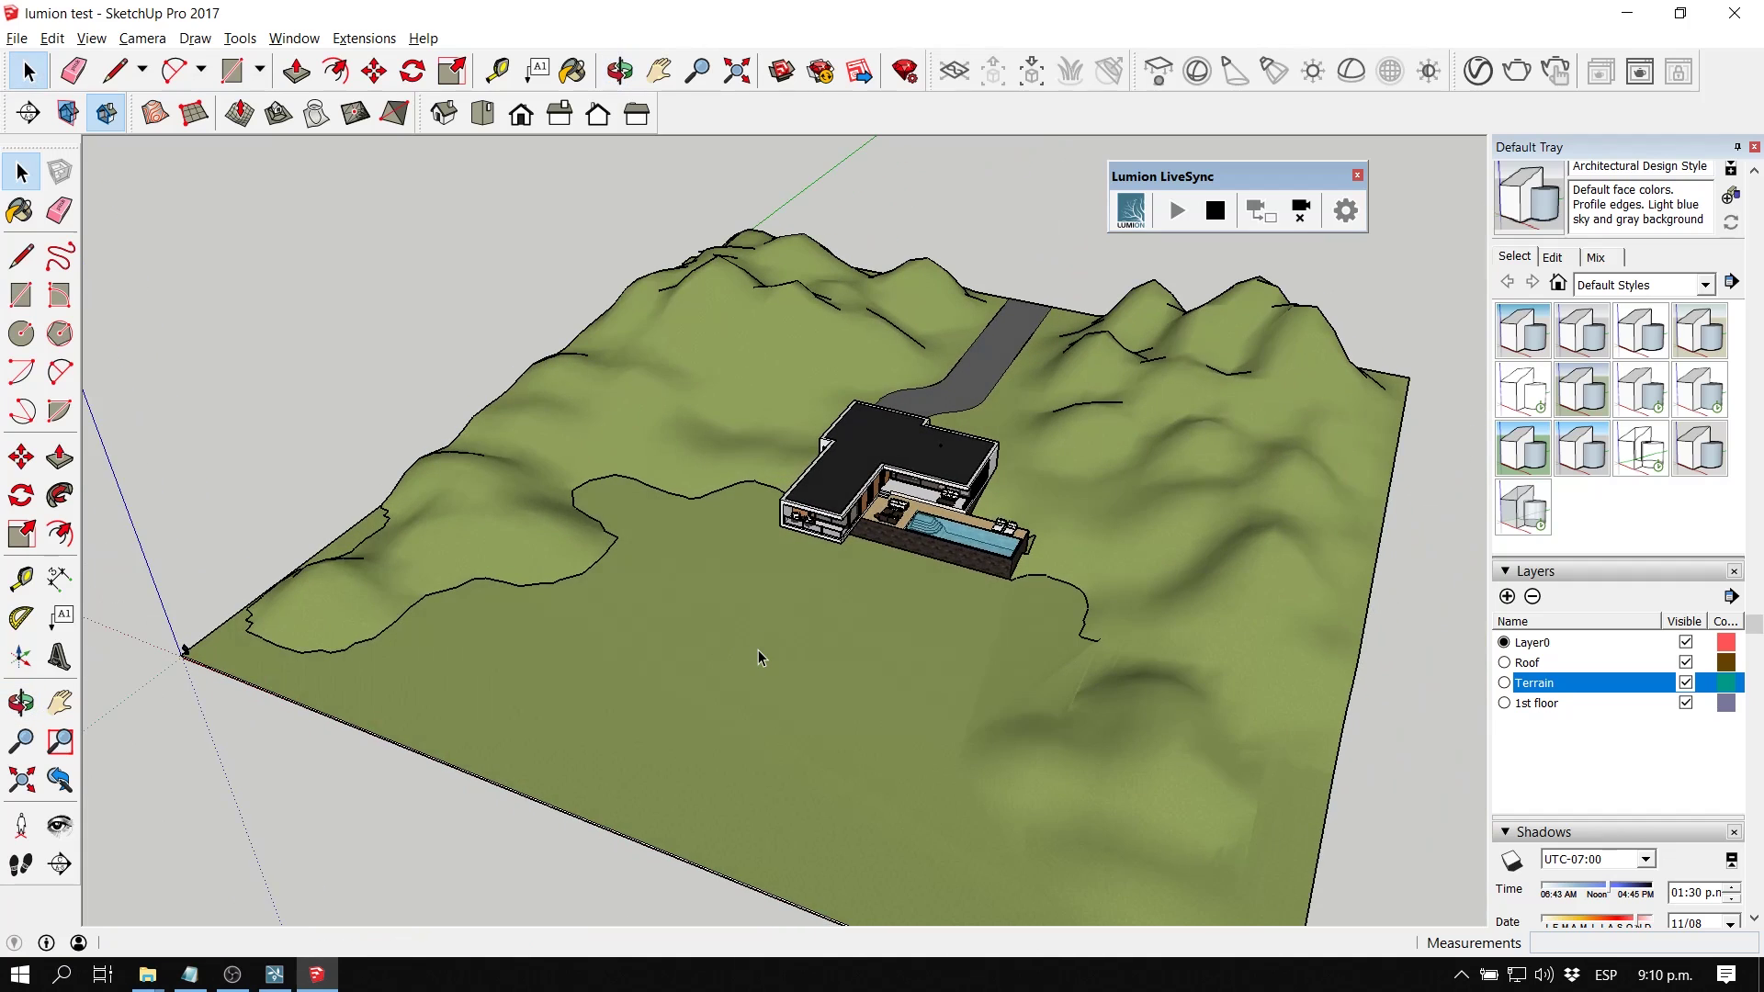
scroll(758, 649, "up", 2)
left_click(741, 616)
double_click(733, 591)
left_click(693, 559)
double_click(696, 553)
Step: Paint the hill surface on the side of the house away from the pool with Groundcover Bark Chips
left_click(732, 419)
key("b")
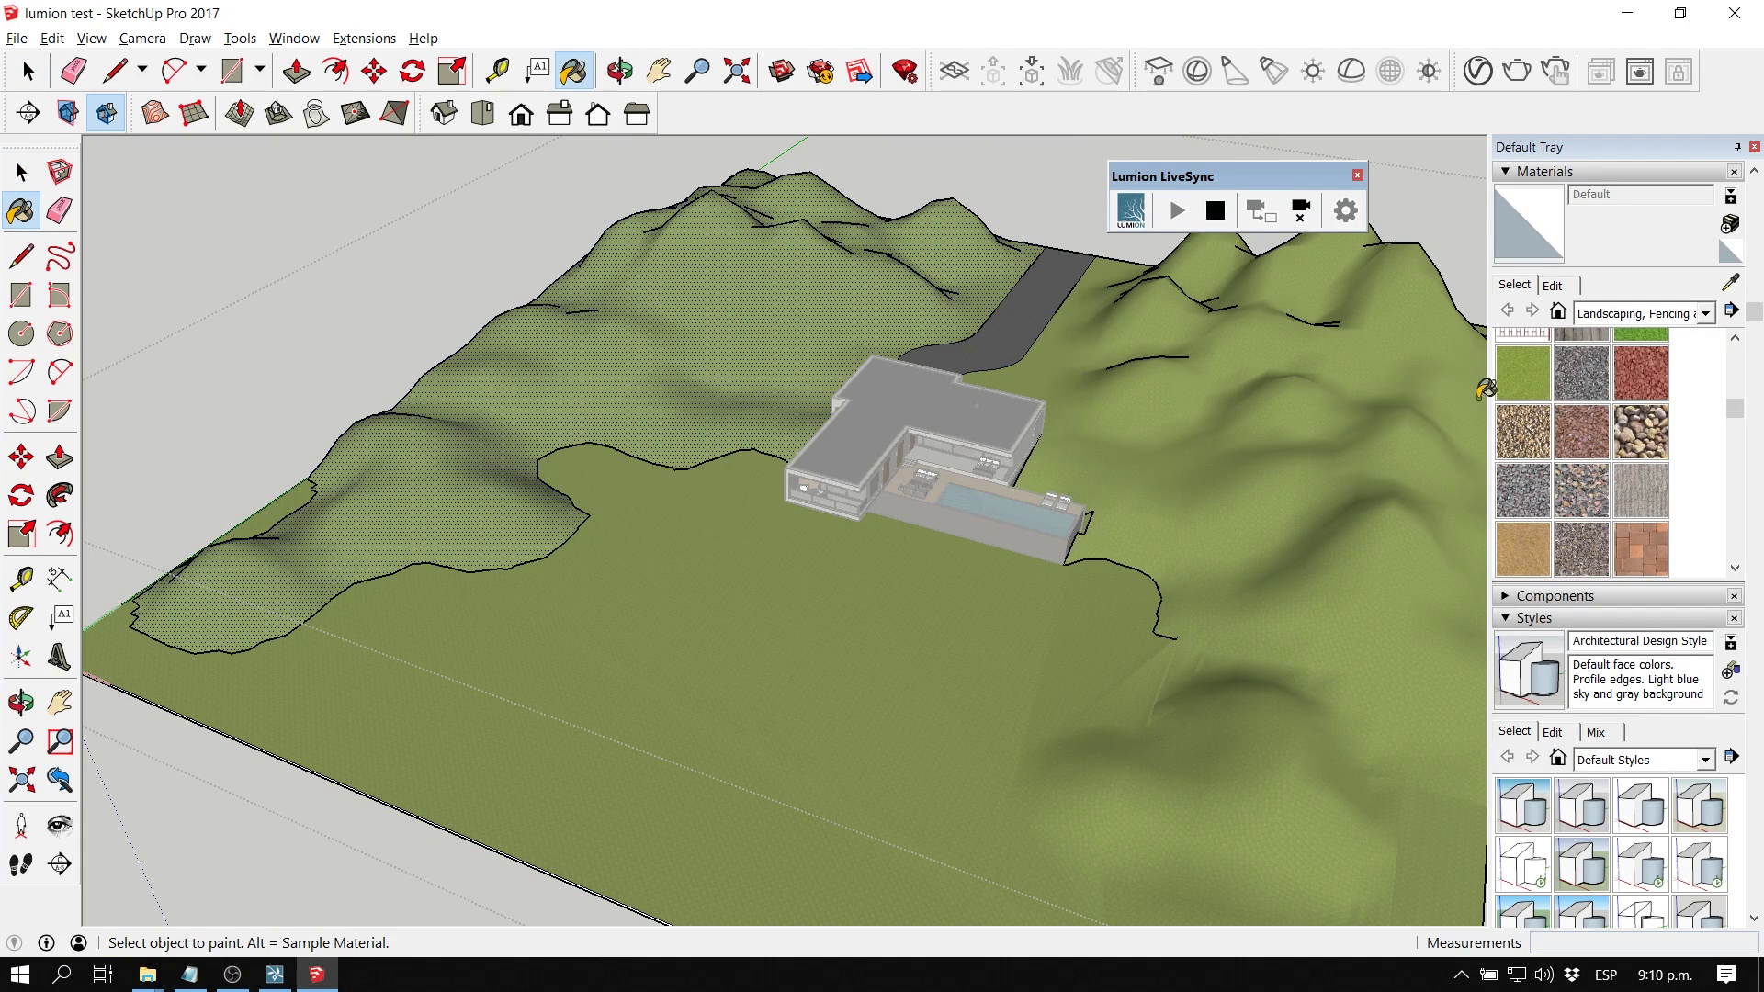
left_click(1581, 372)
left_click(759, 402)
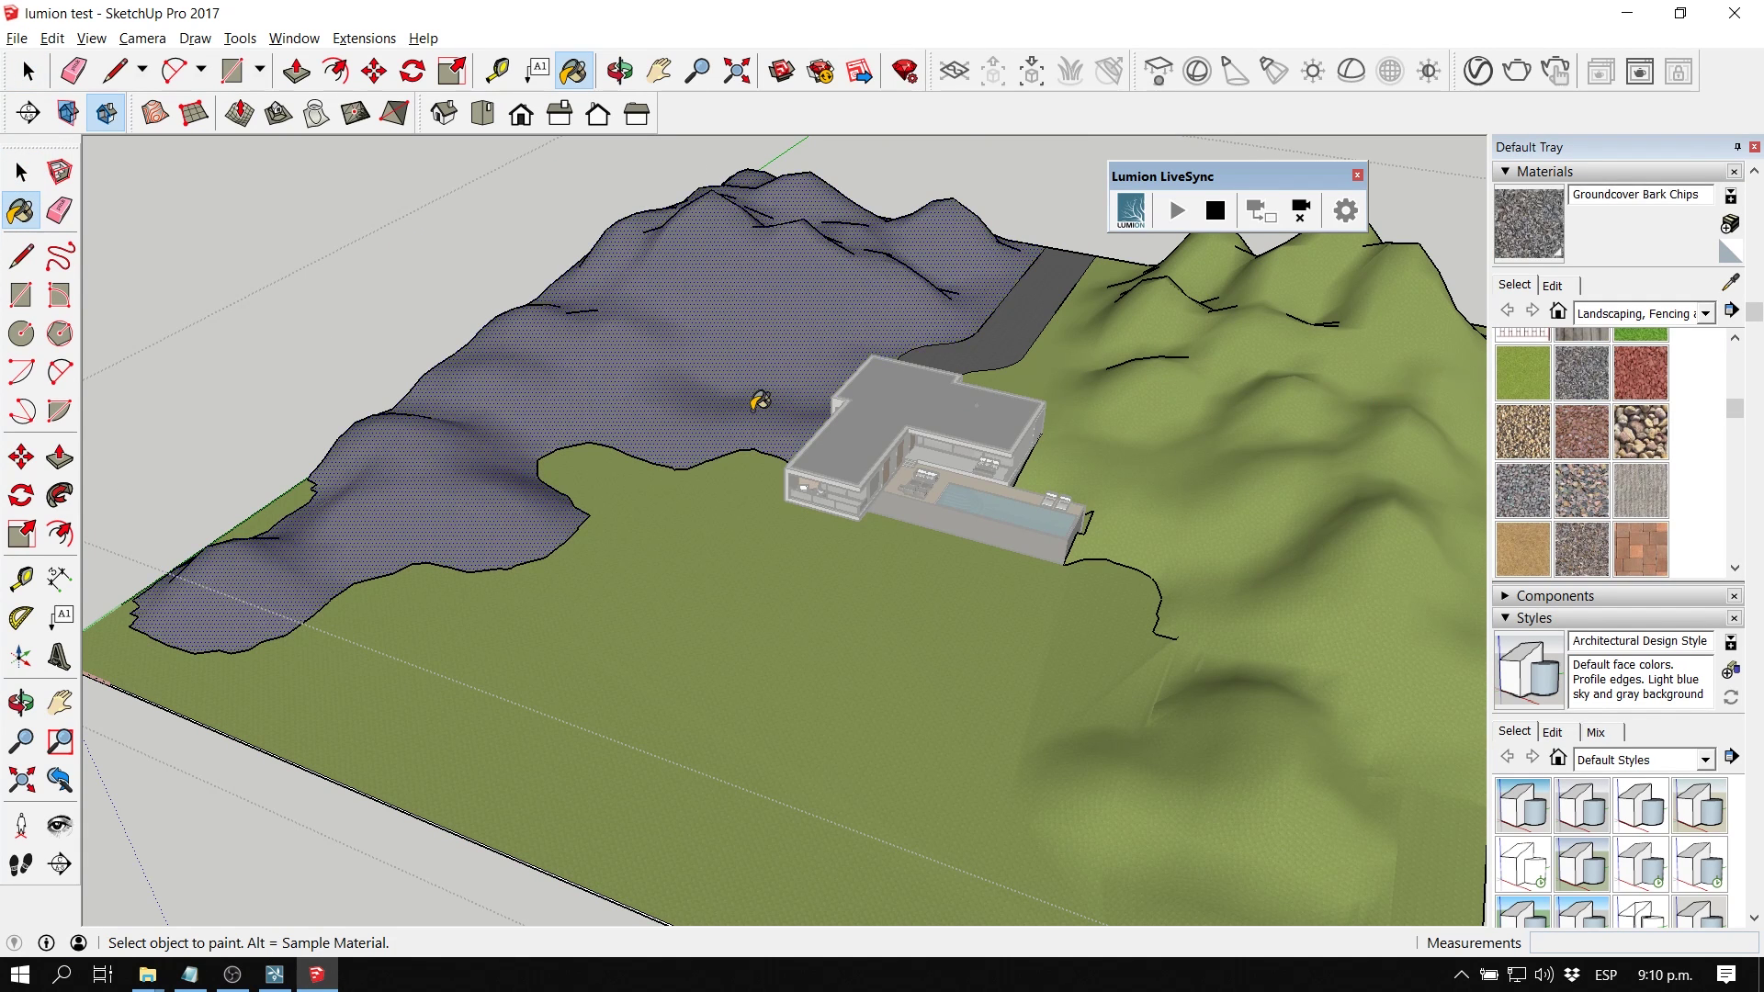
key("space")
middle_click_drag(627, 537, 722, 577)
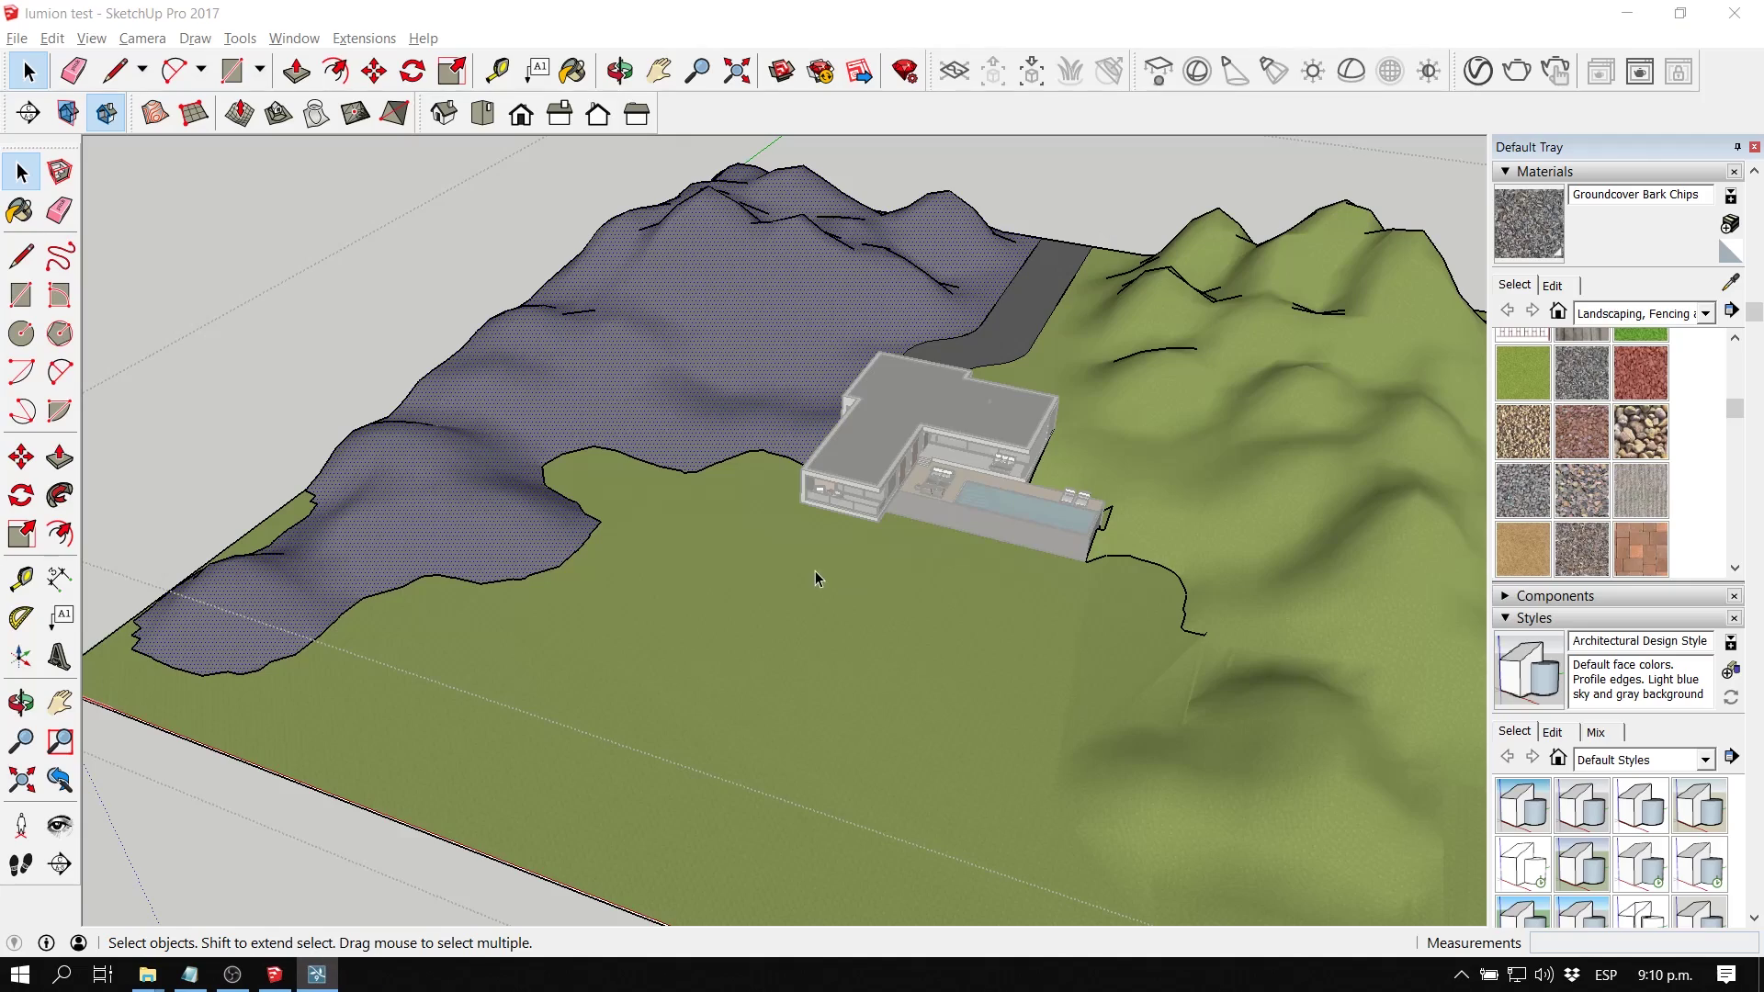
Step: Switch to Lumion and apply the 3D grass material Wild Grass 02 to the separately painted hills
left_click(1627, 14)
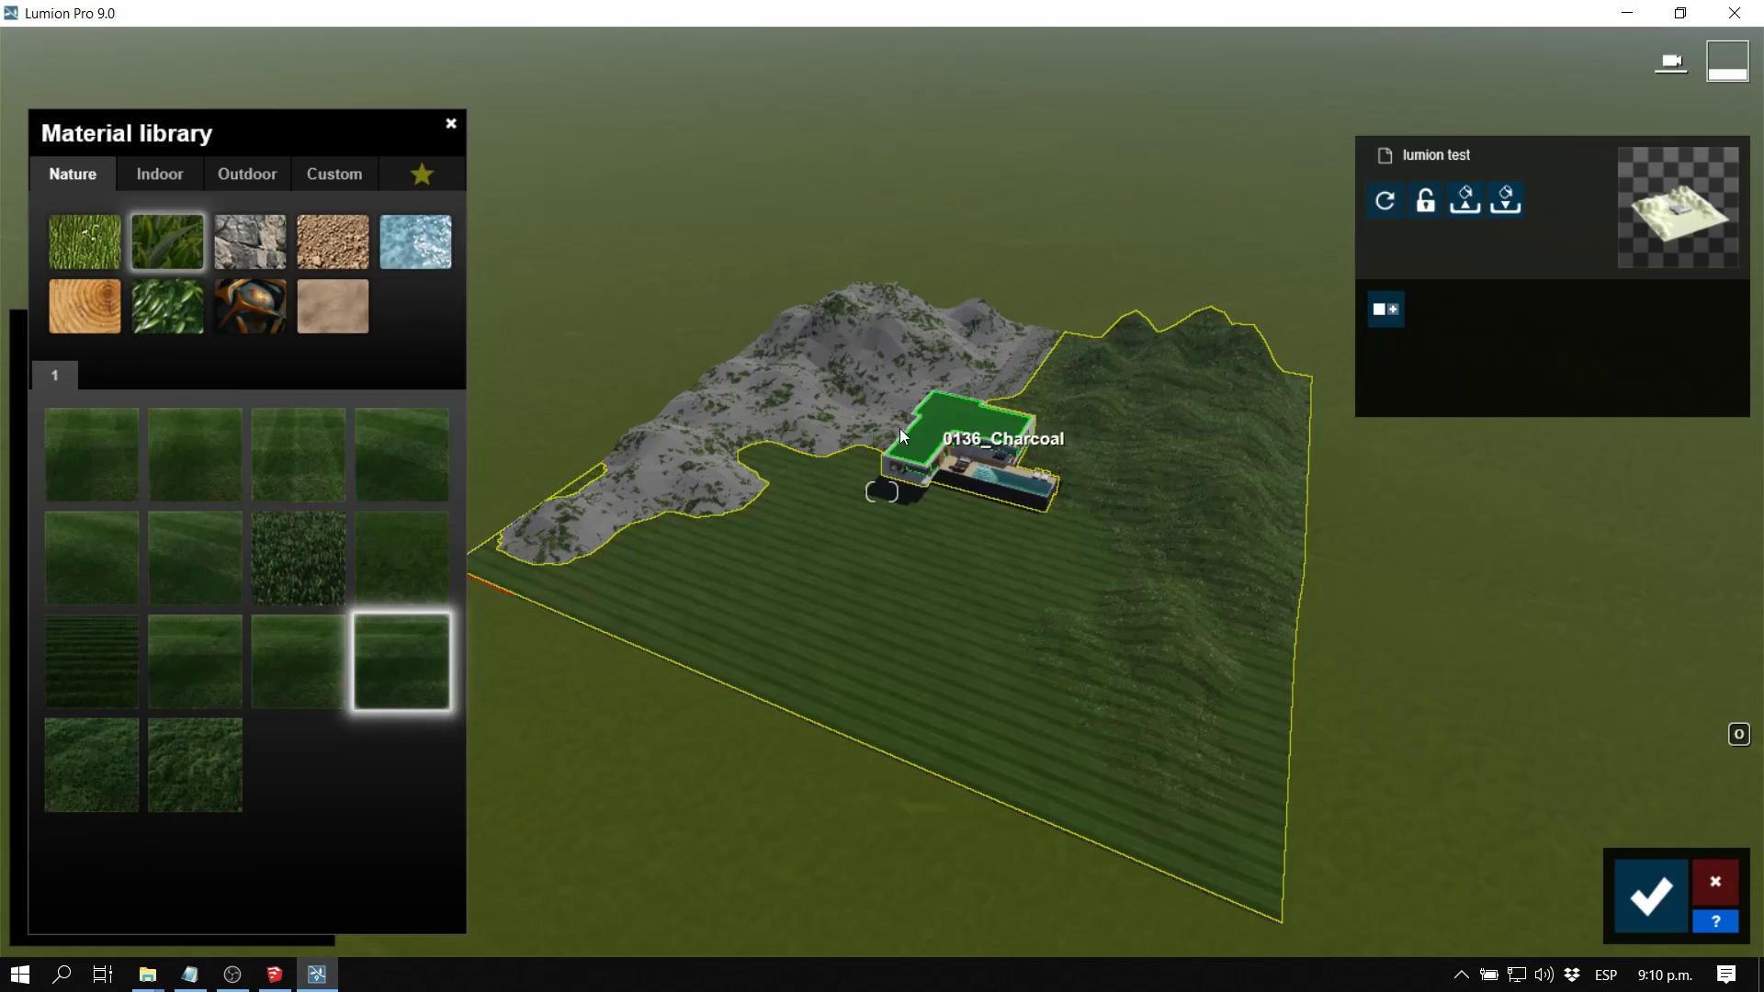
left_click(800, 396)
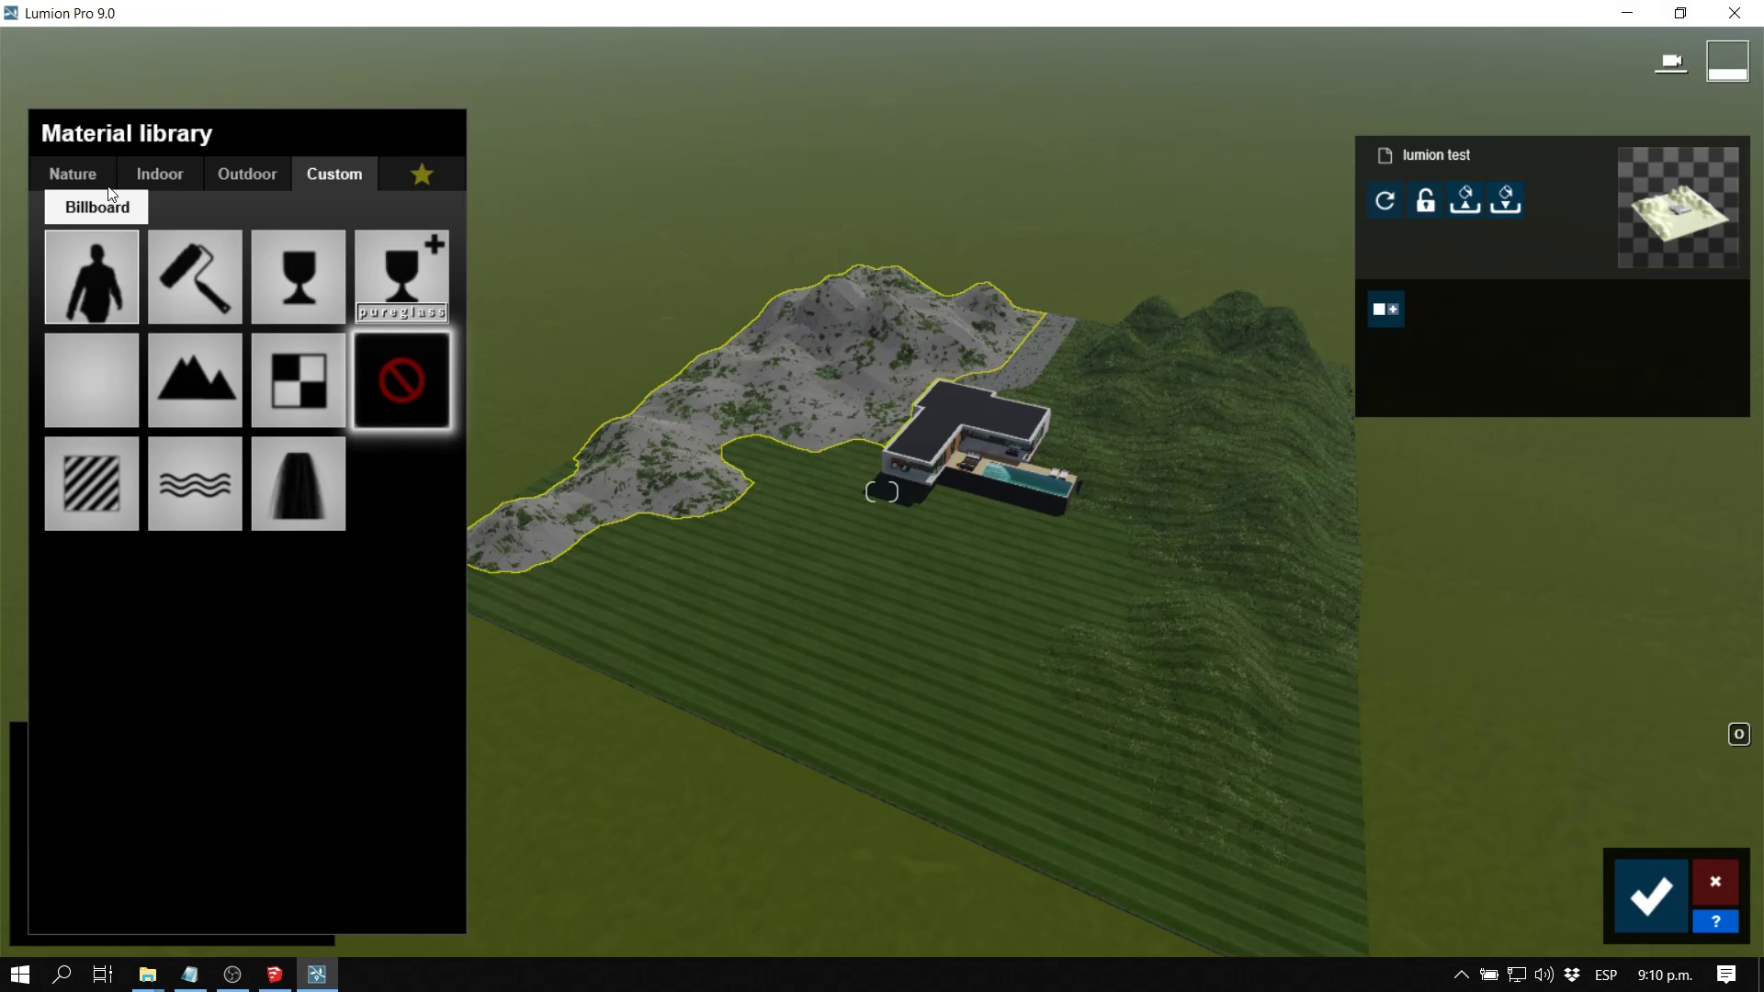
left_click(85, 168)
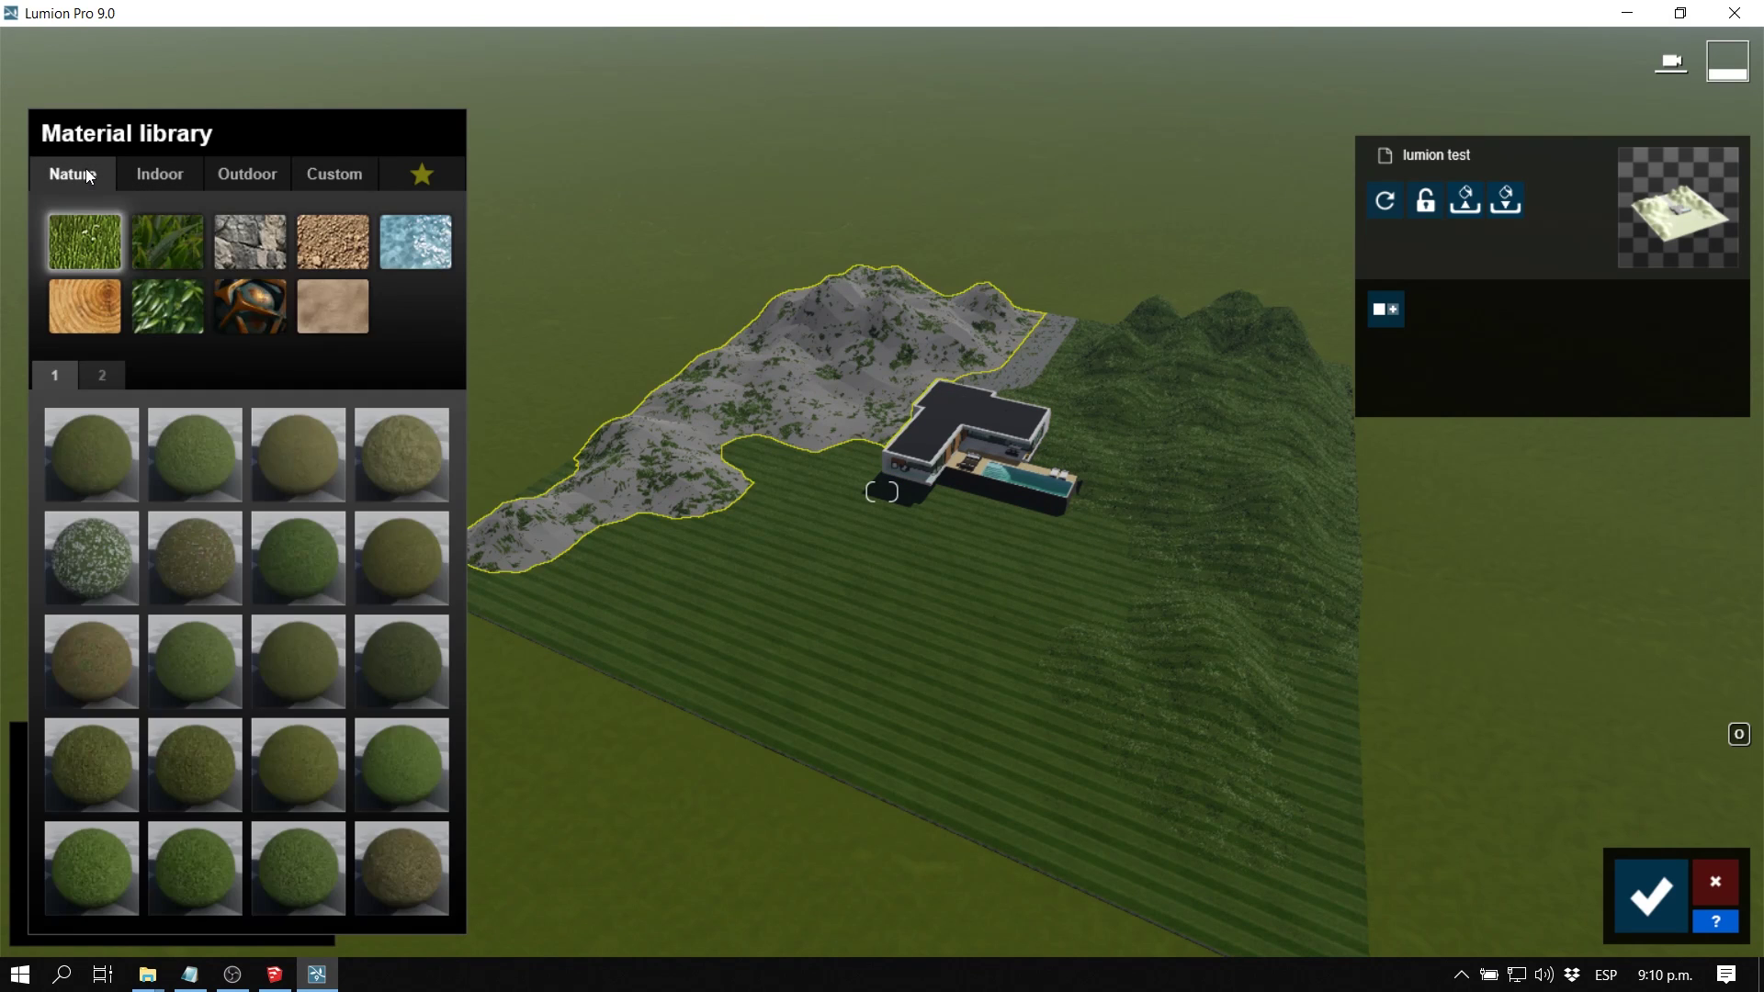
left_click(163, 228)
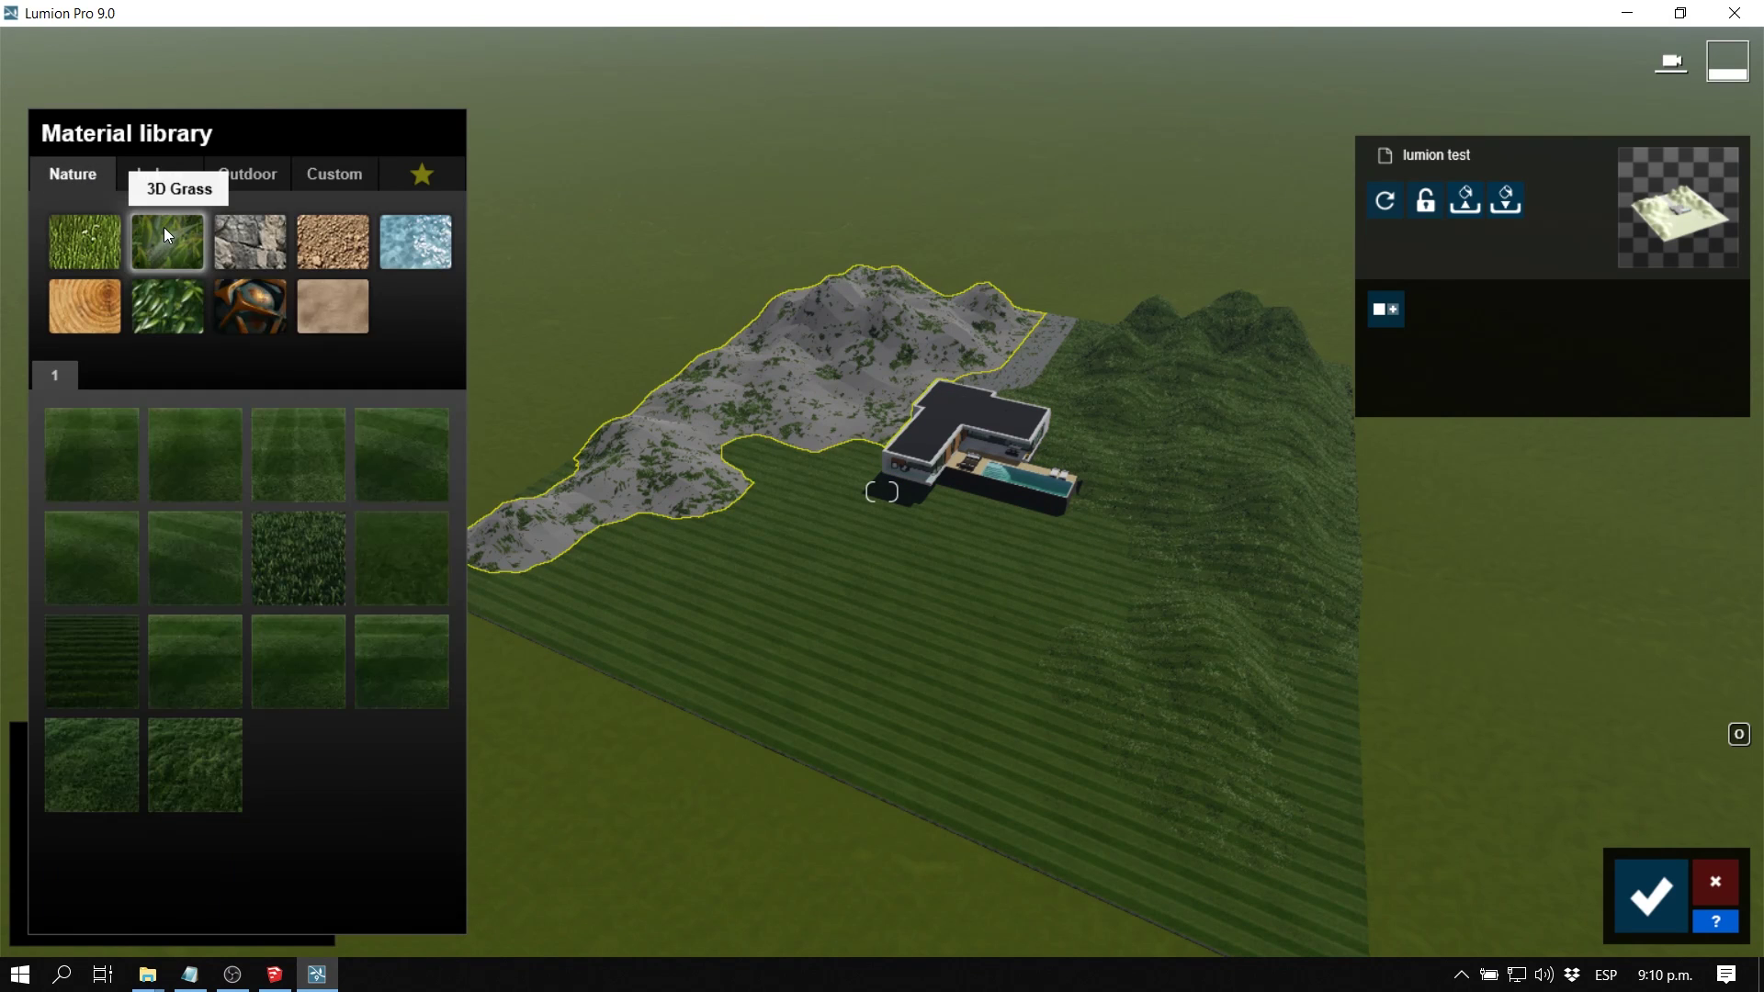
left_click(200, 781)
key("w")
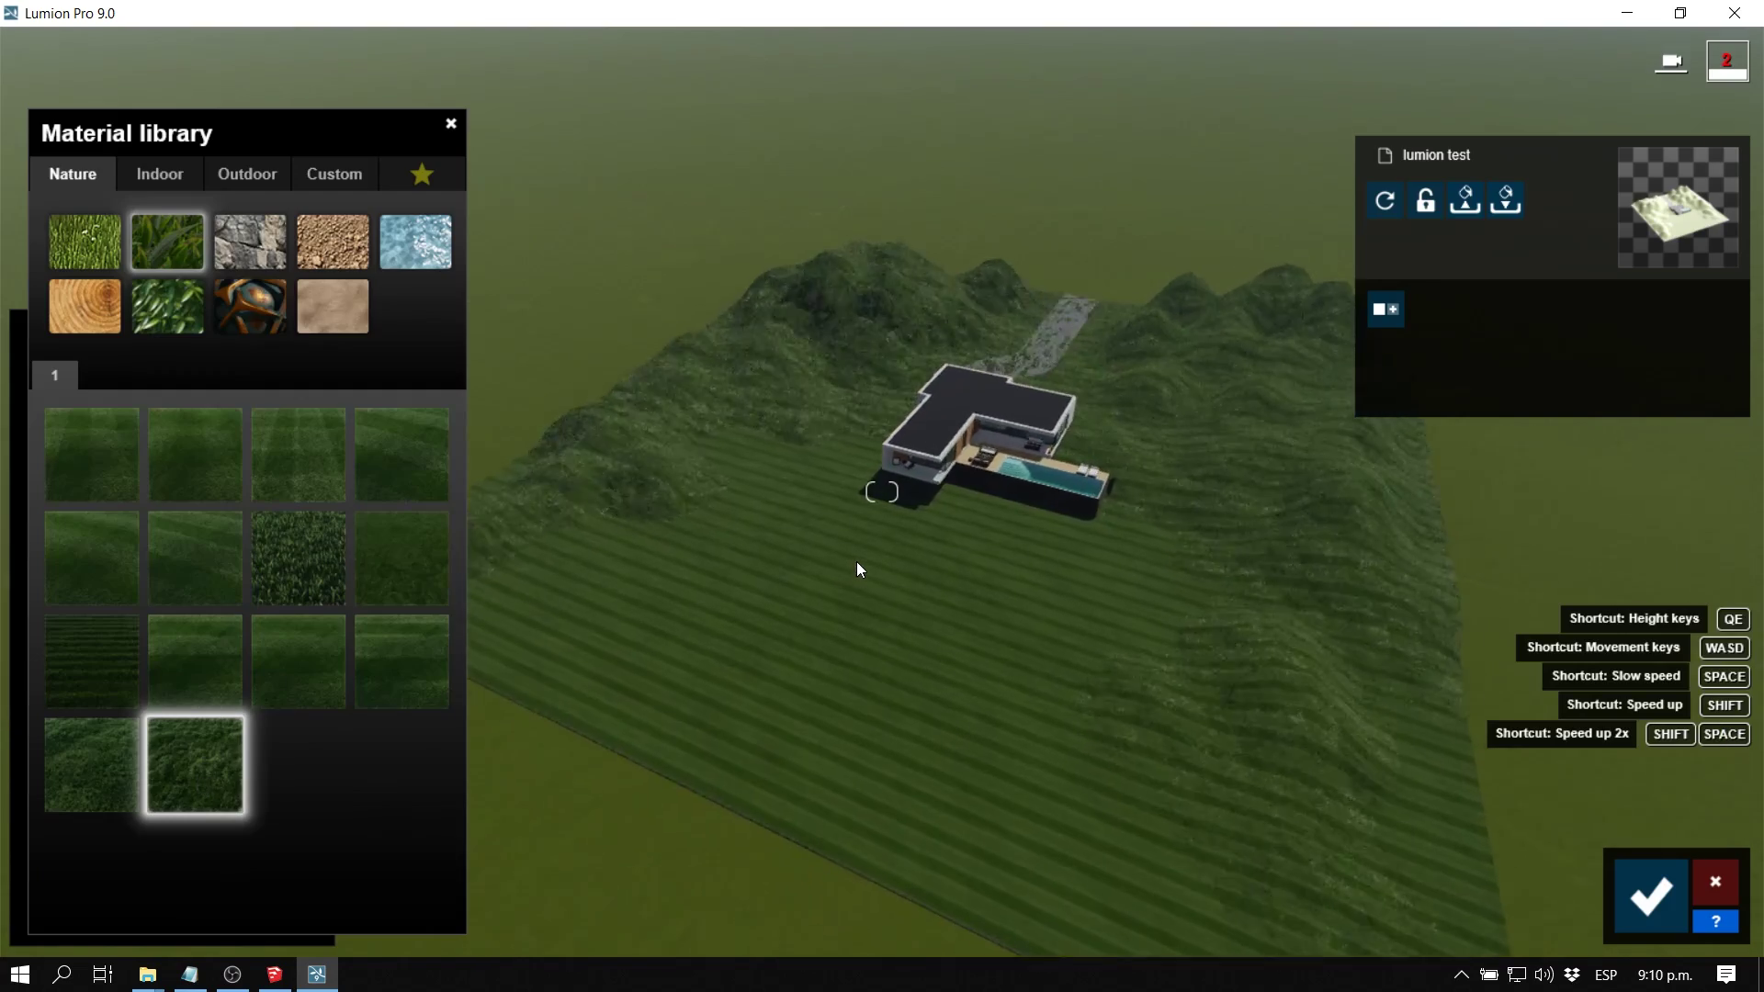
scroll(877, 624, "up", 3)
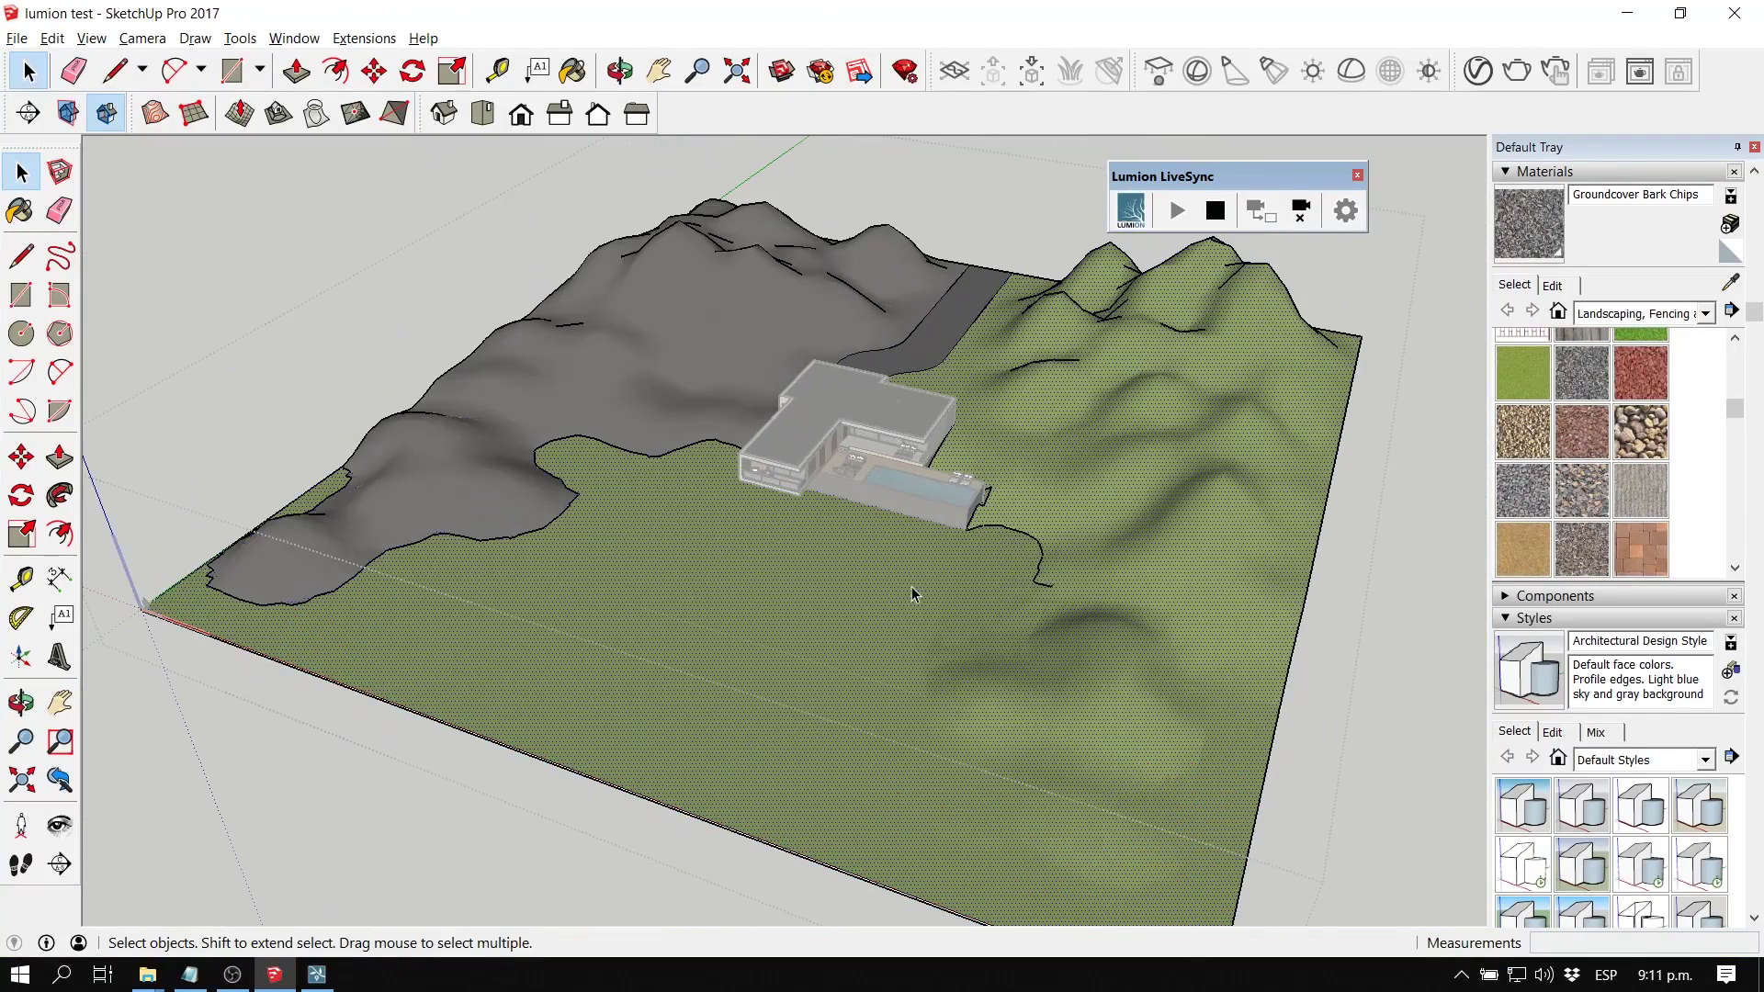
key("l")
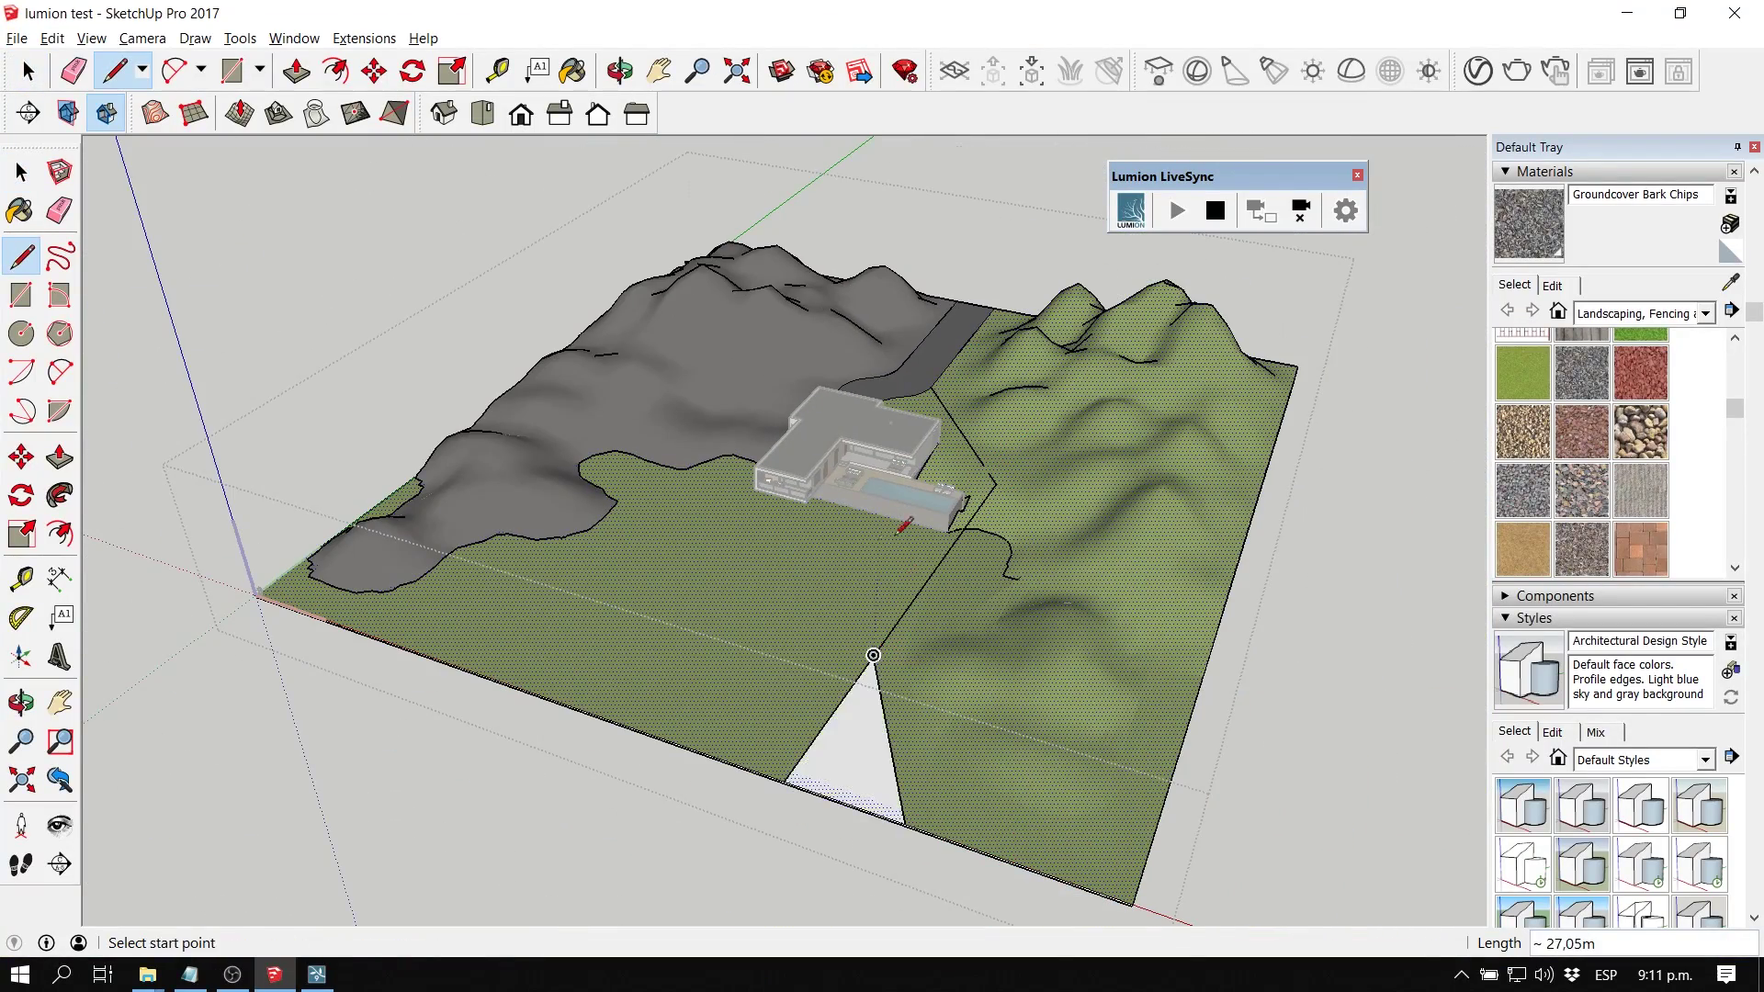
left_click(882, 666)
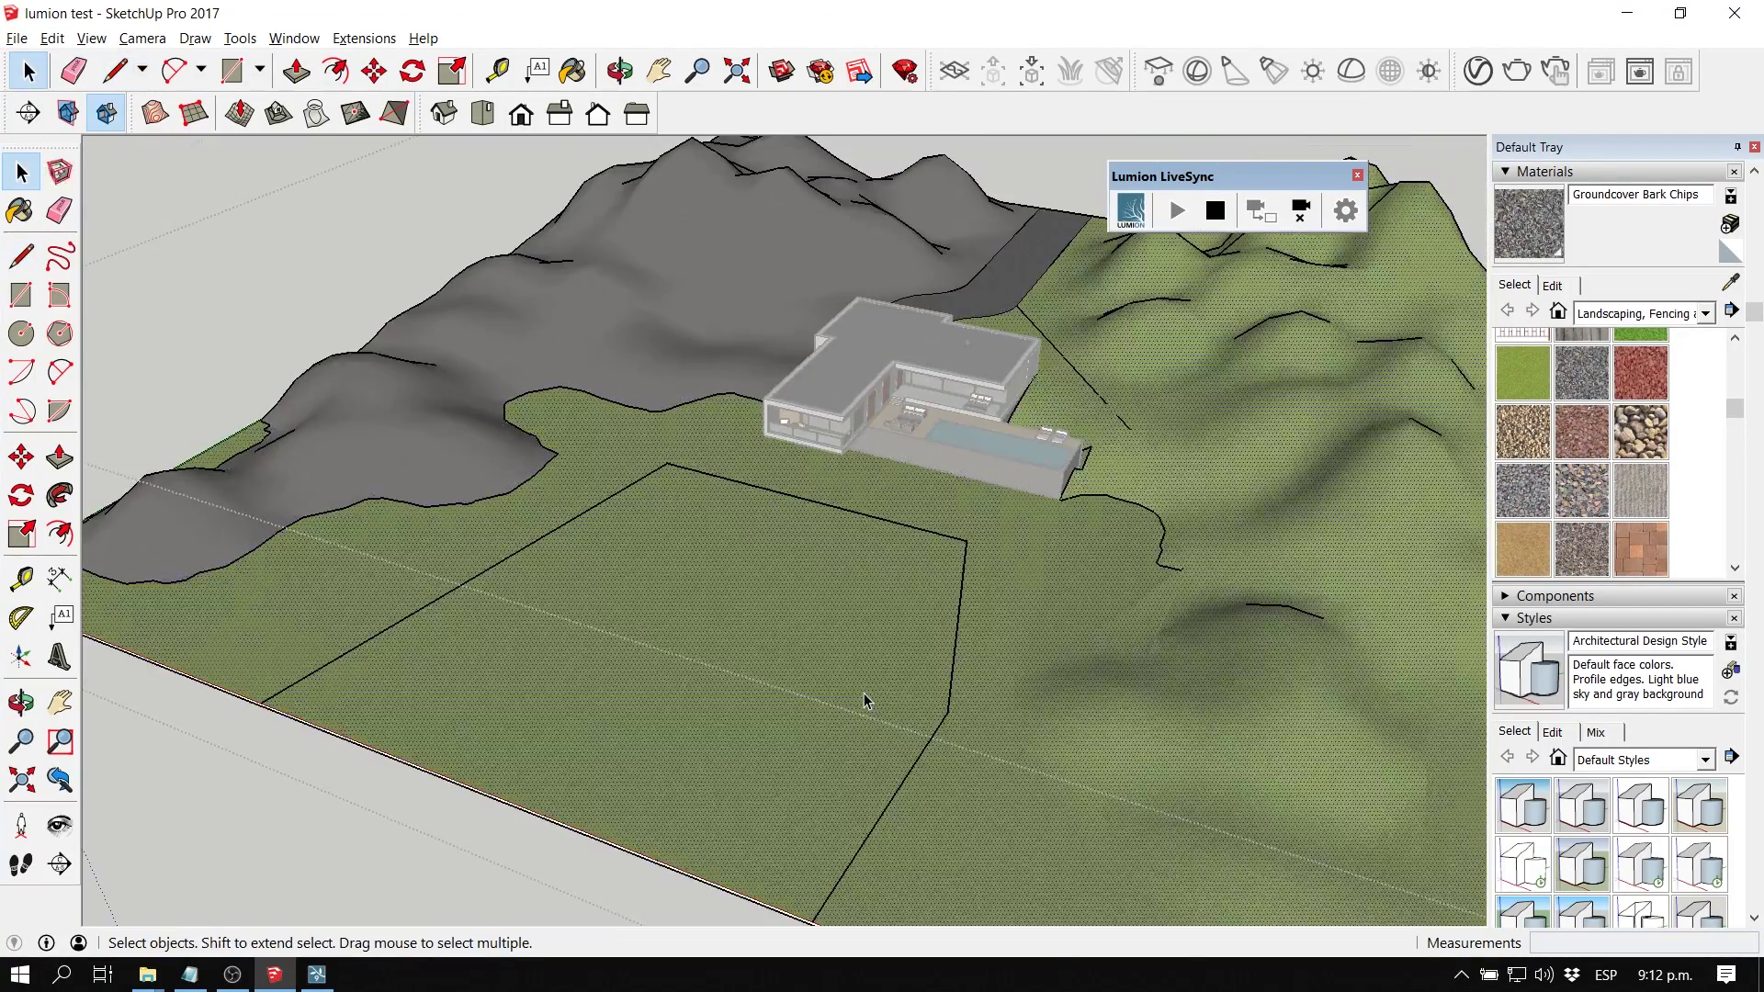
Step: Draw a rectangle on the flat terrain from its outer edge toward the house and paint it with Groundcover Sand Smooth
left_click(933, 556)
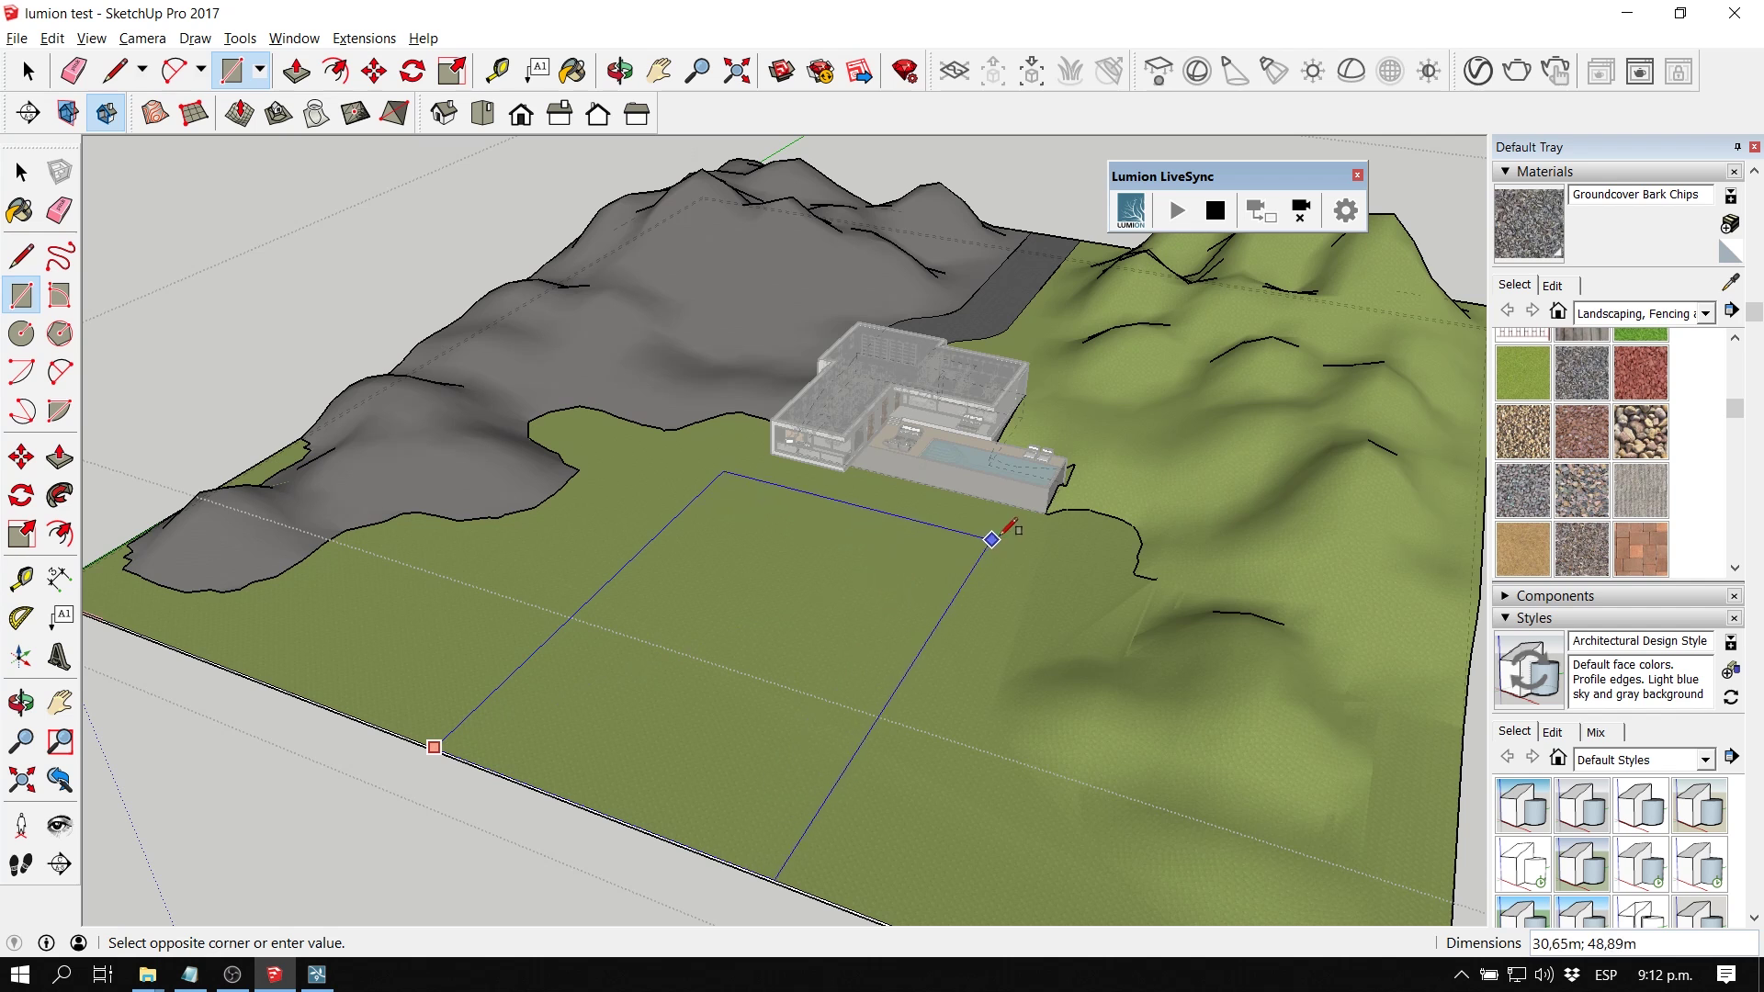
key("space")
left_click(810, 608)
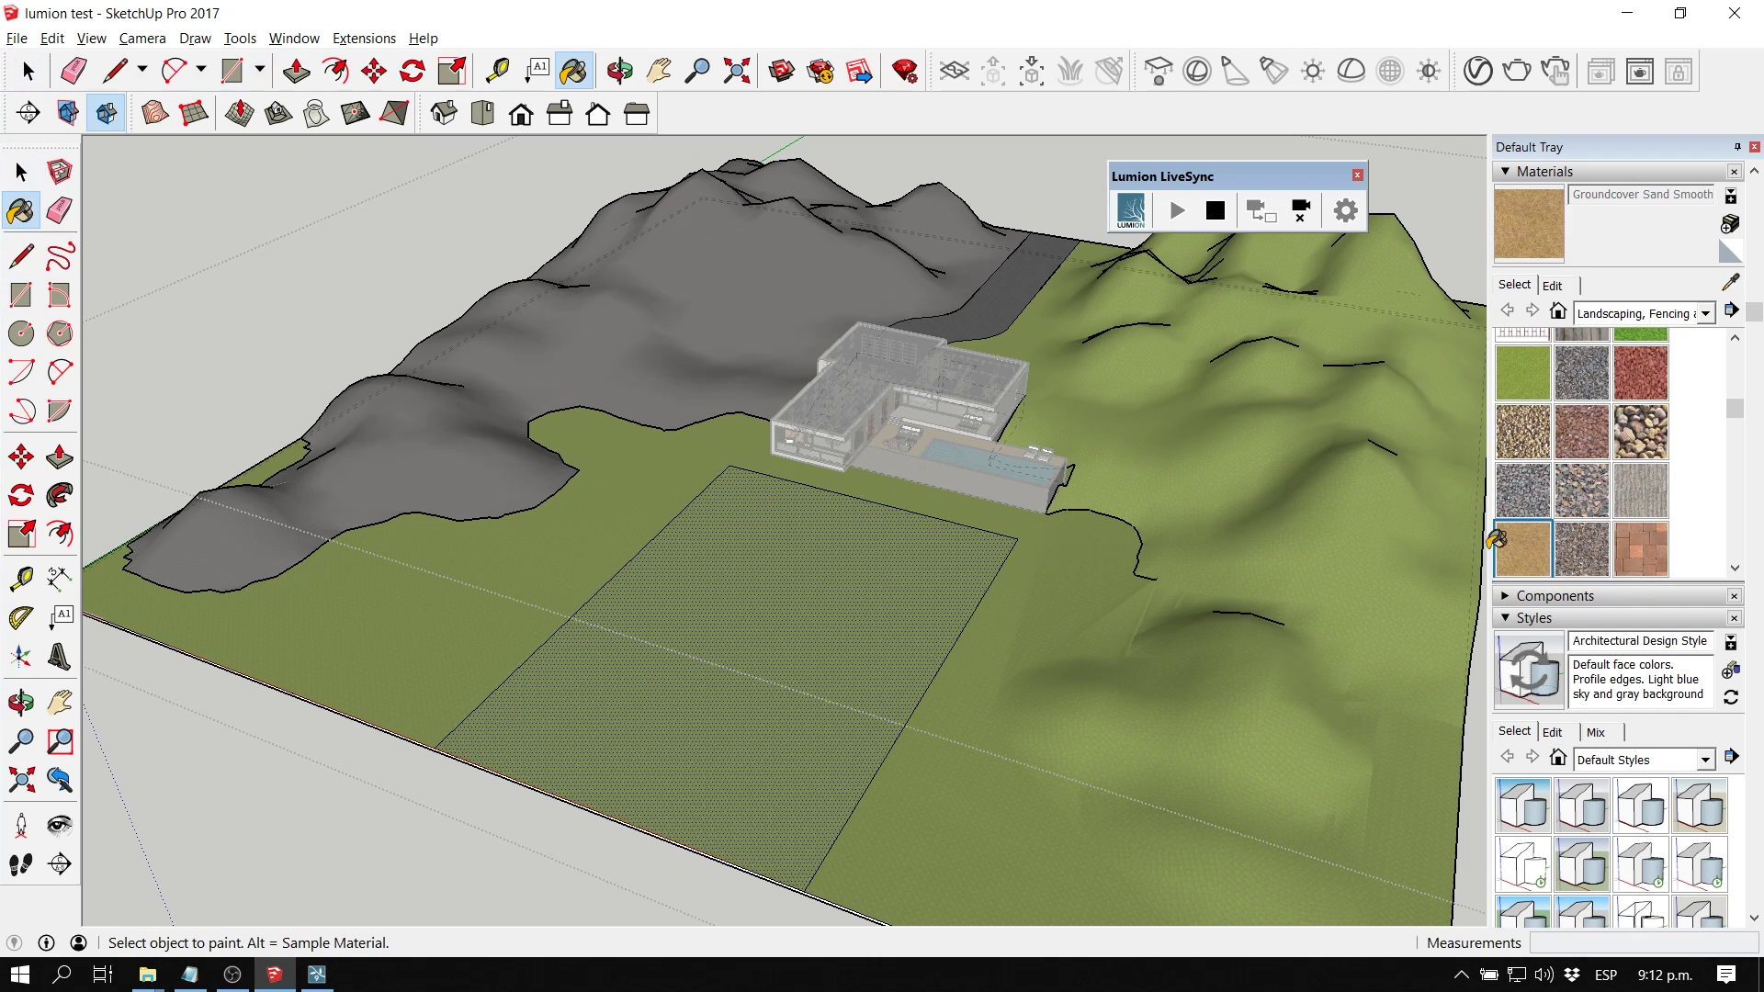
left_click(913, 595)
scroll(909, 597, "down", 6)
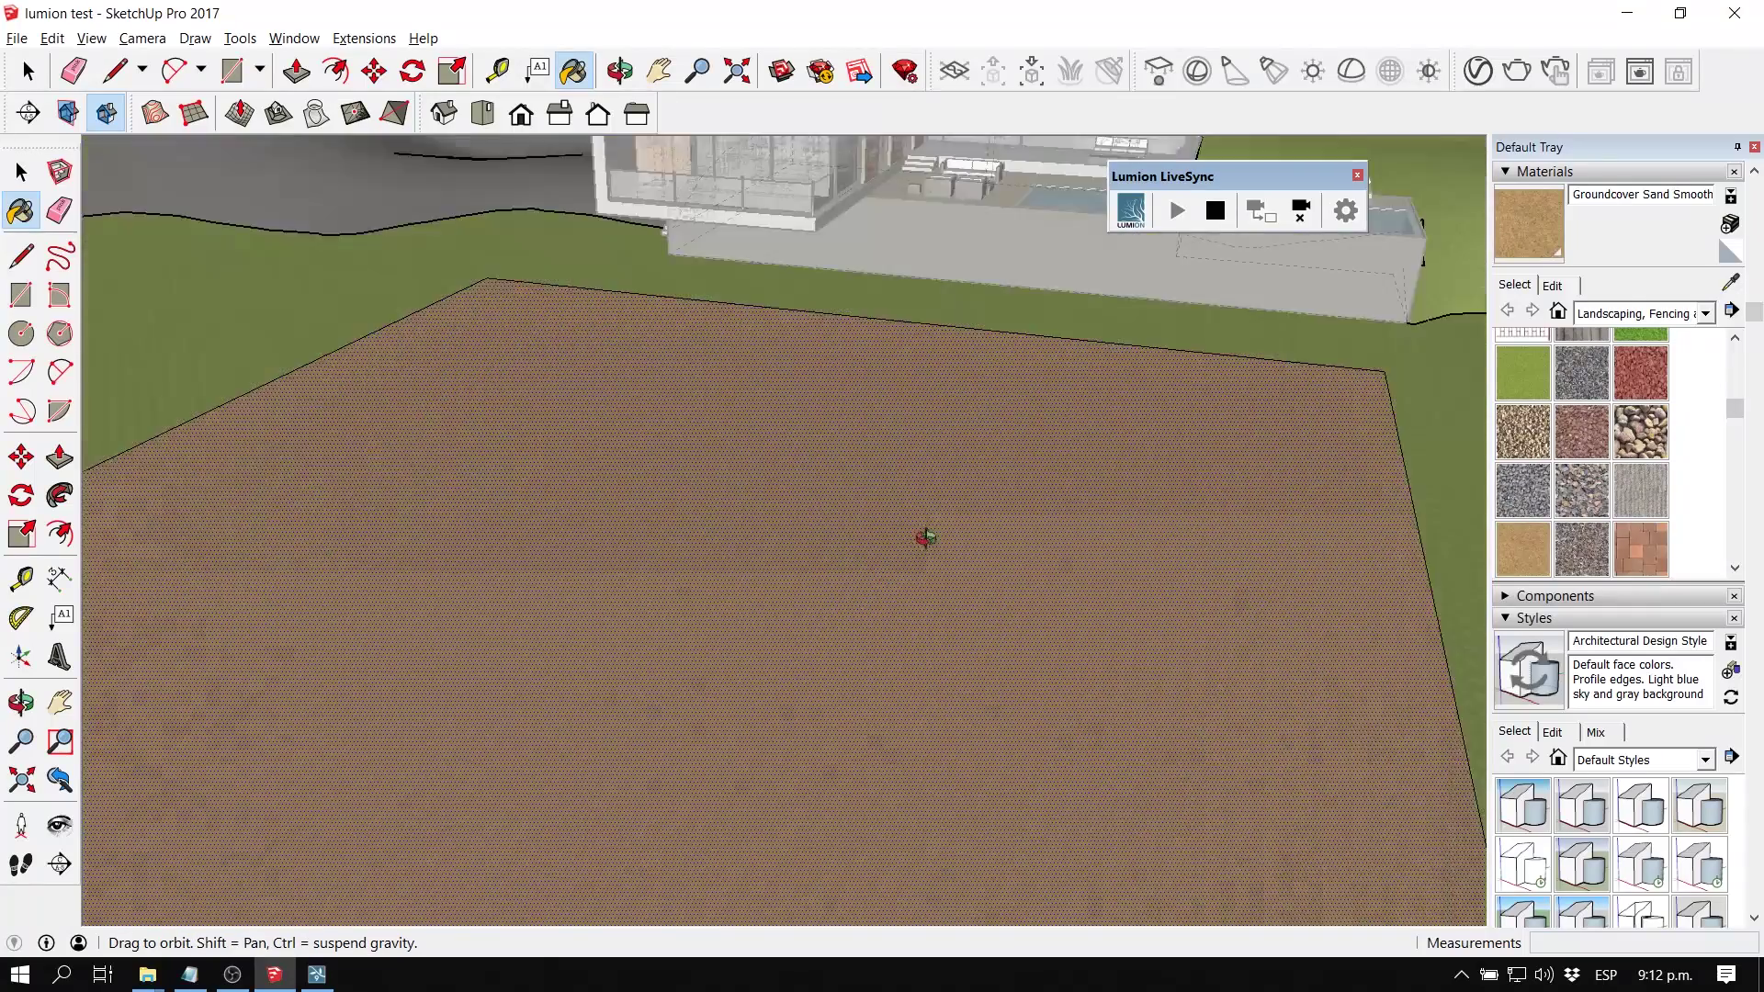
middle_click_drag(926, 537, 987, 291)
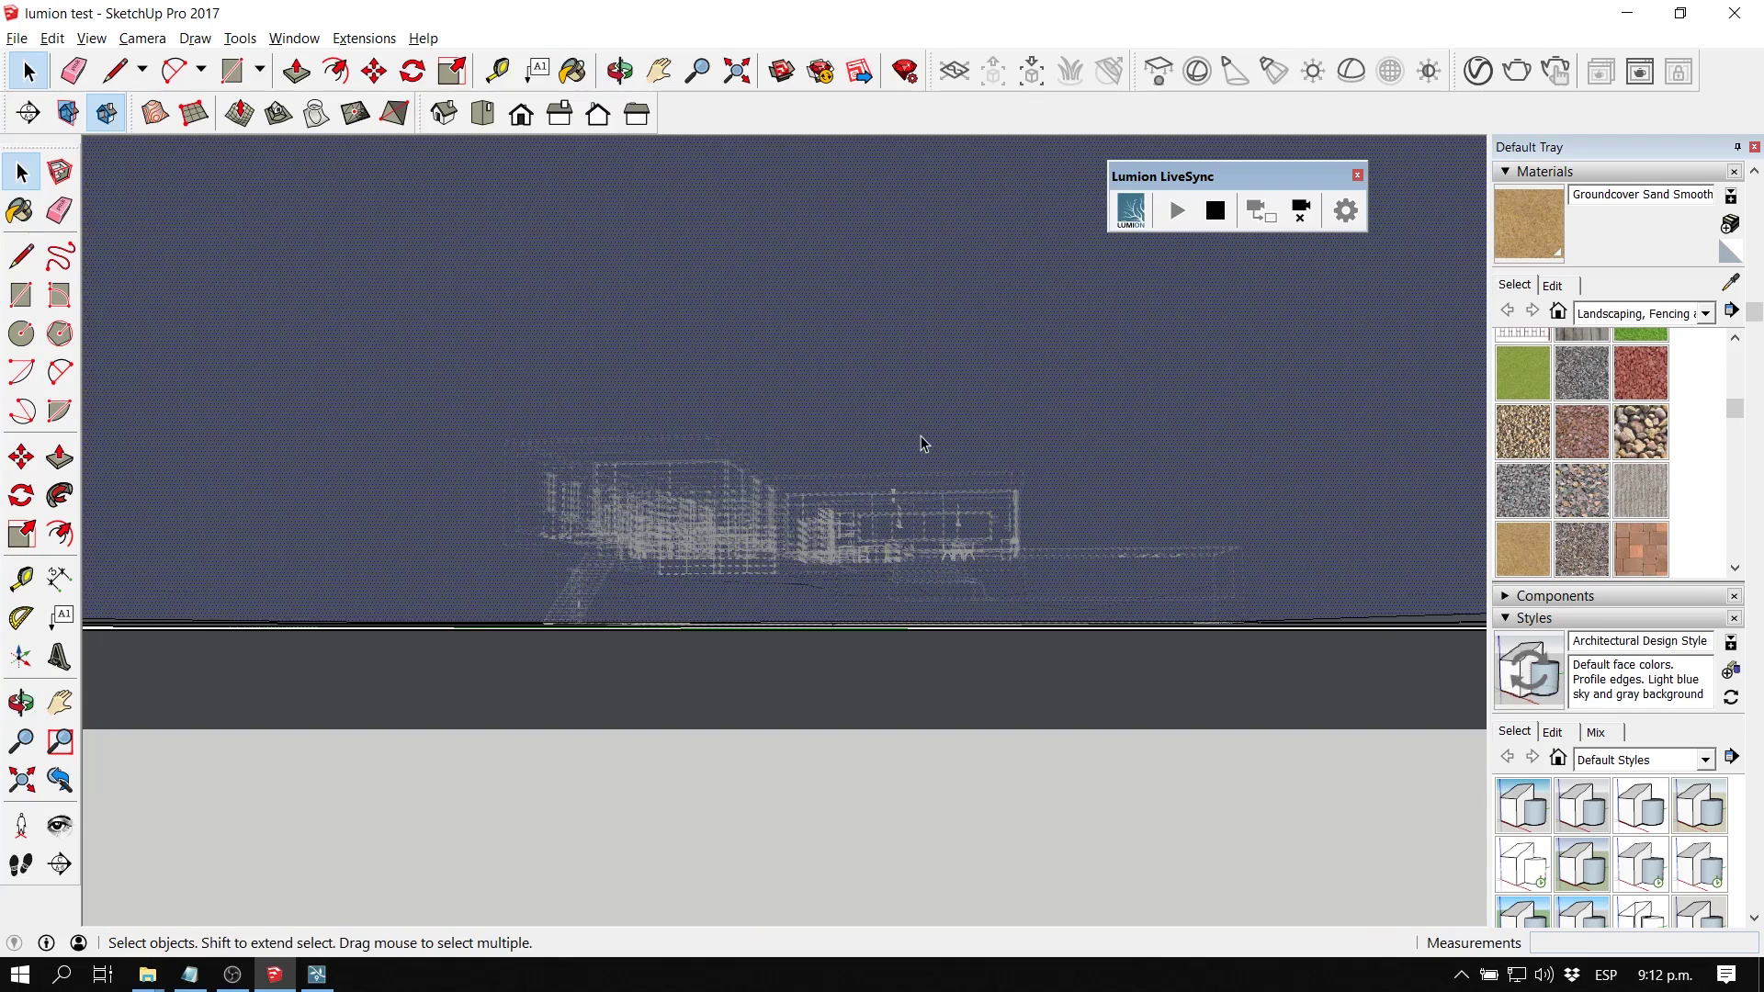
key("space")
mouse_move(898, 579)
middle_mouse_down()
mouse_move(874, 611)
mouse_move(890, 598)
middle_mouse_up()
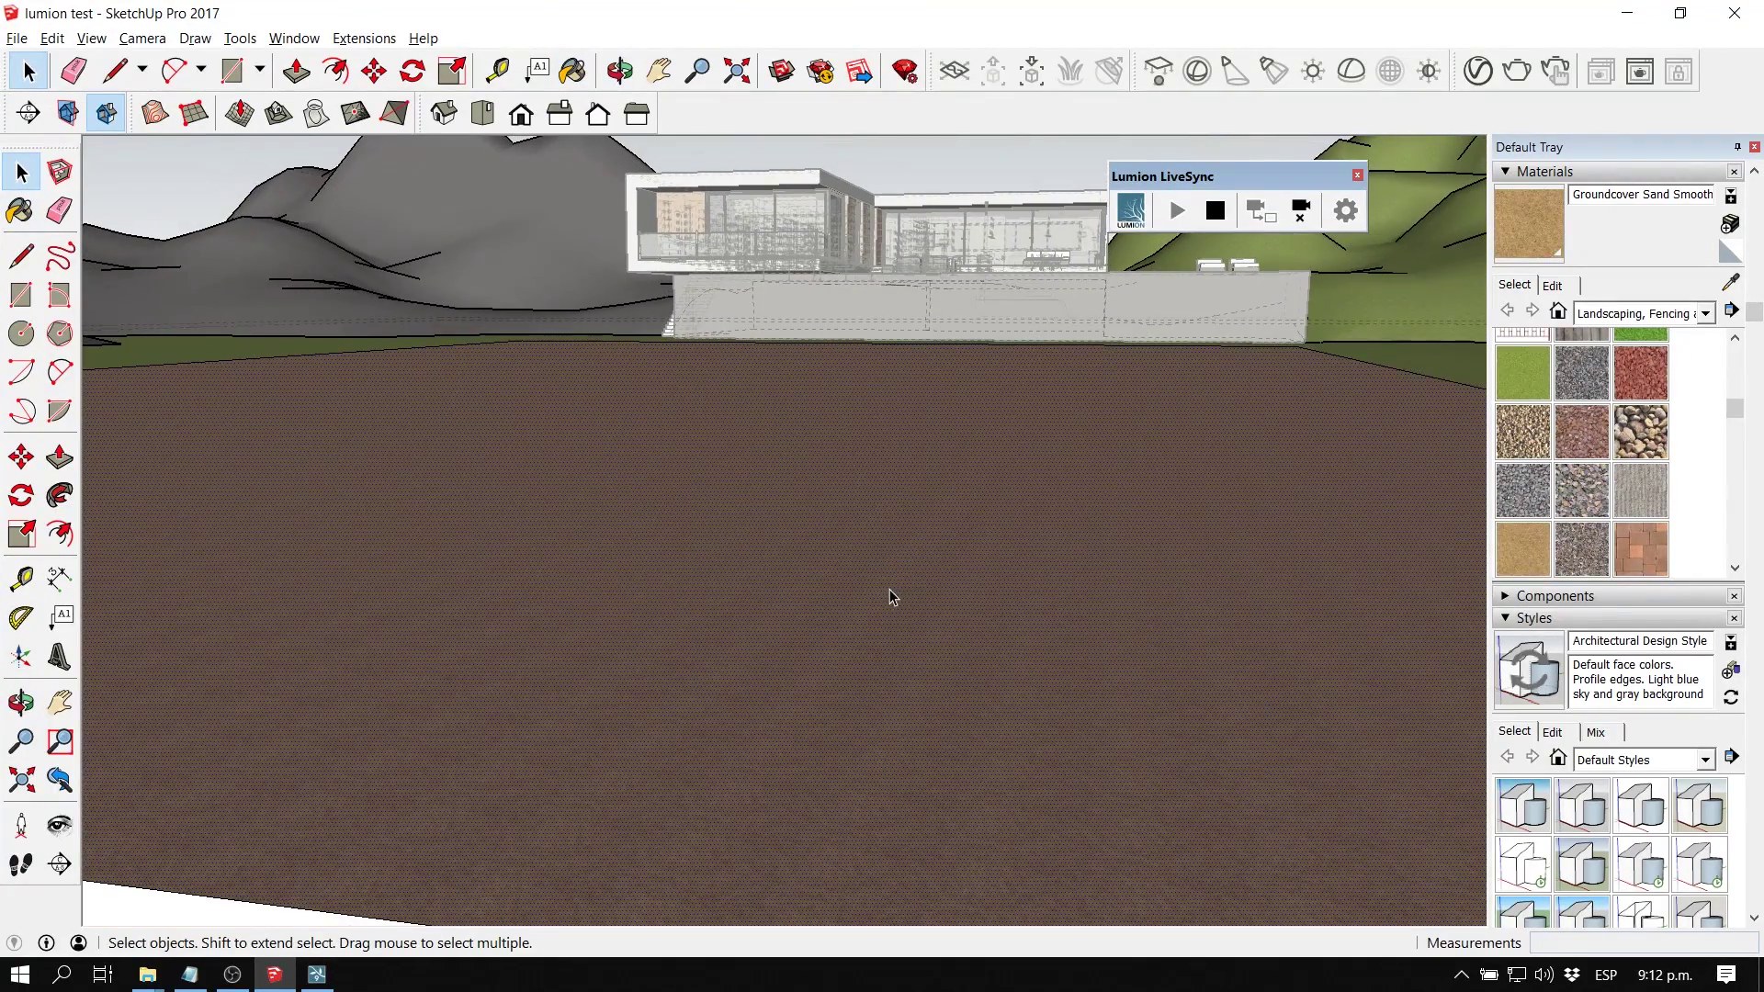
Step: Switch to Lumion and apply the 3D grass material Checkerboard Grass 01 to the new rectangular patch in front of the house
key("alt+Tab")
key("s")
right_click_drag(937, 467, 919, 625)
key("q")
right_click_drag(882, 493, 869, 606)
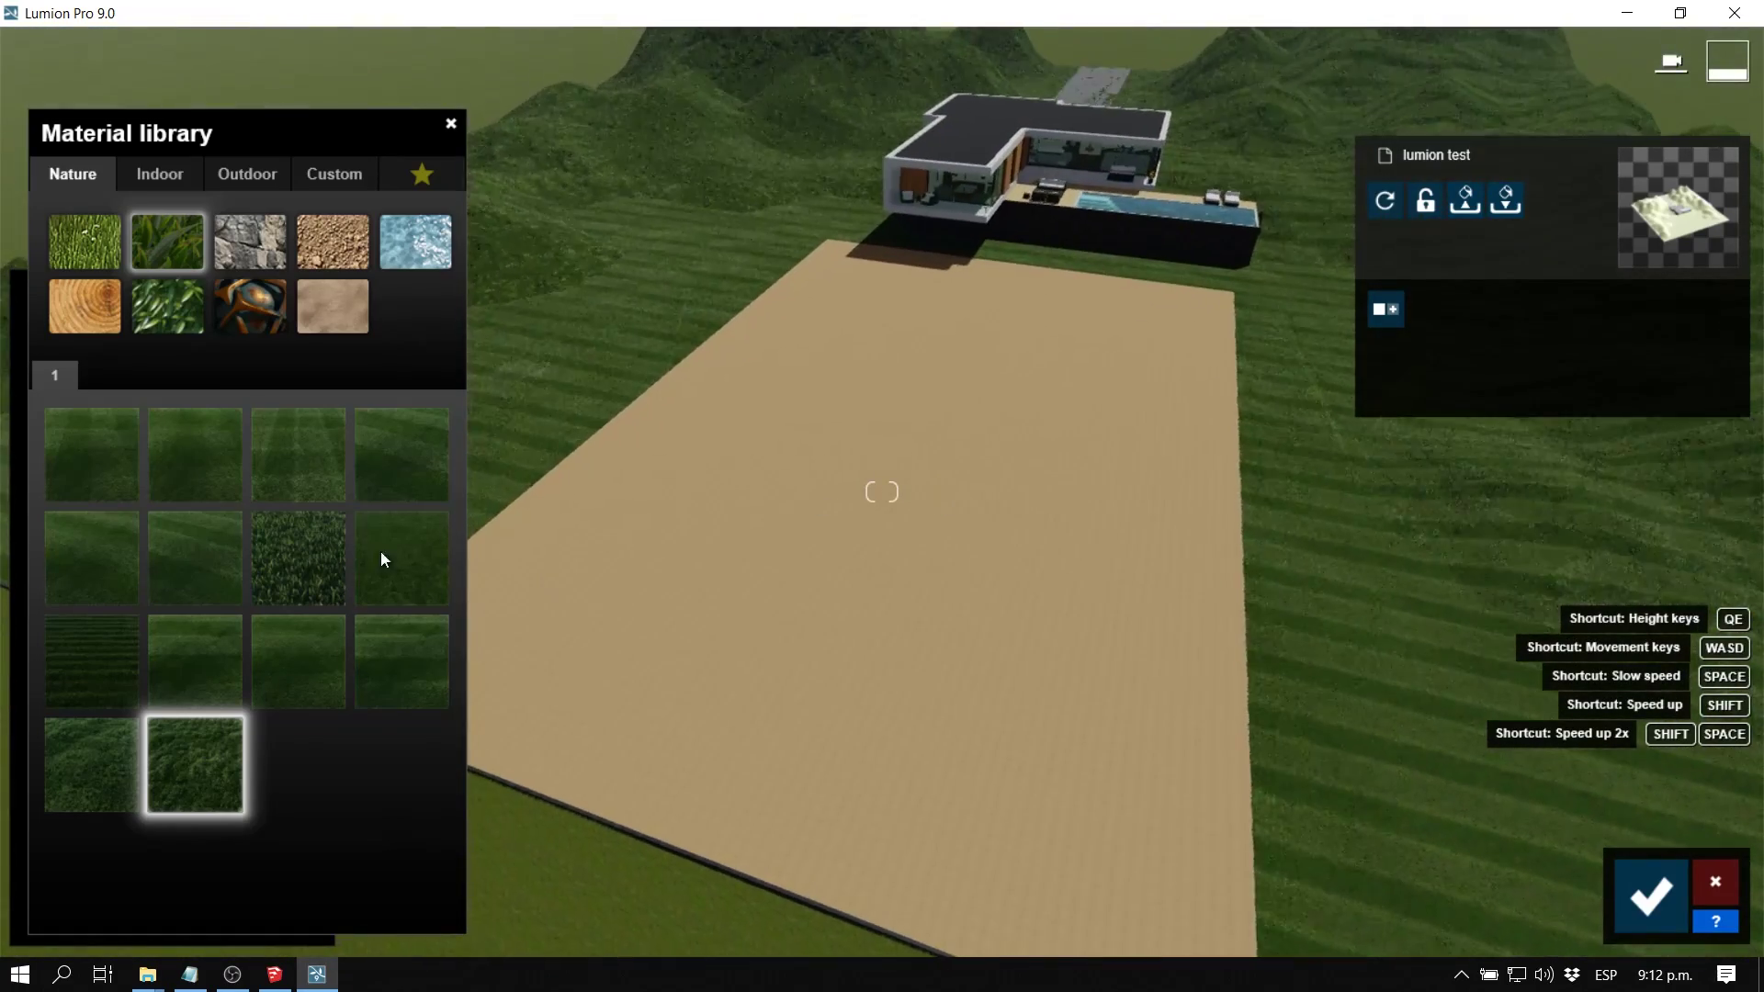
left_click(704, 605)
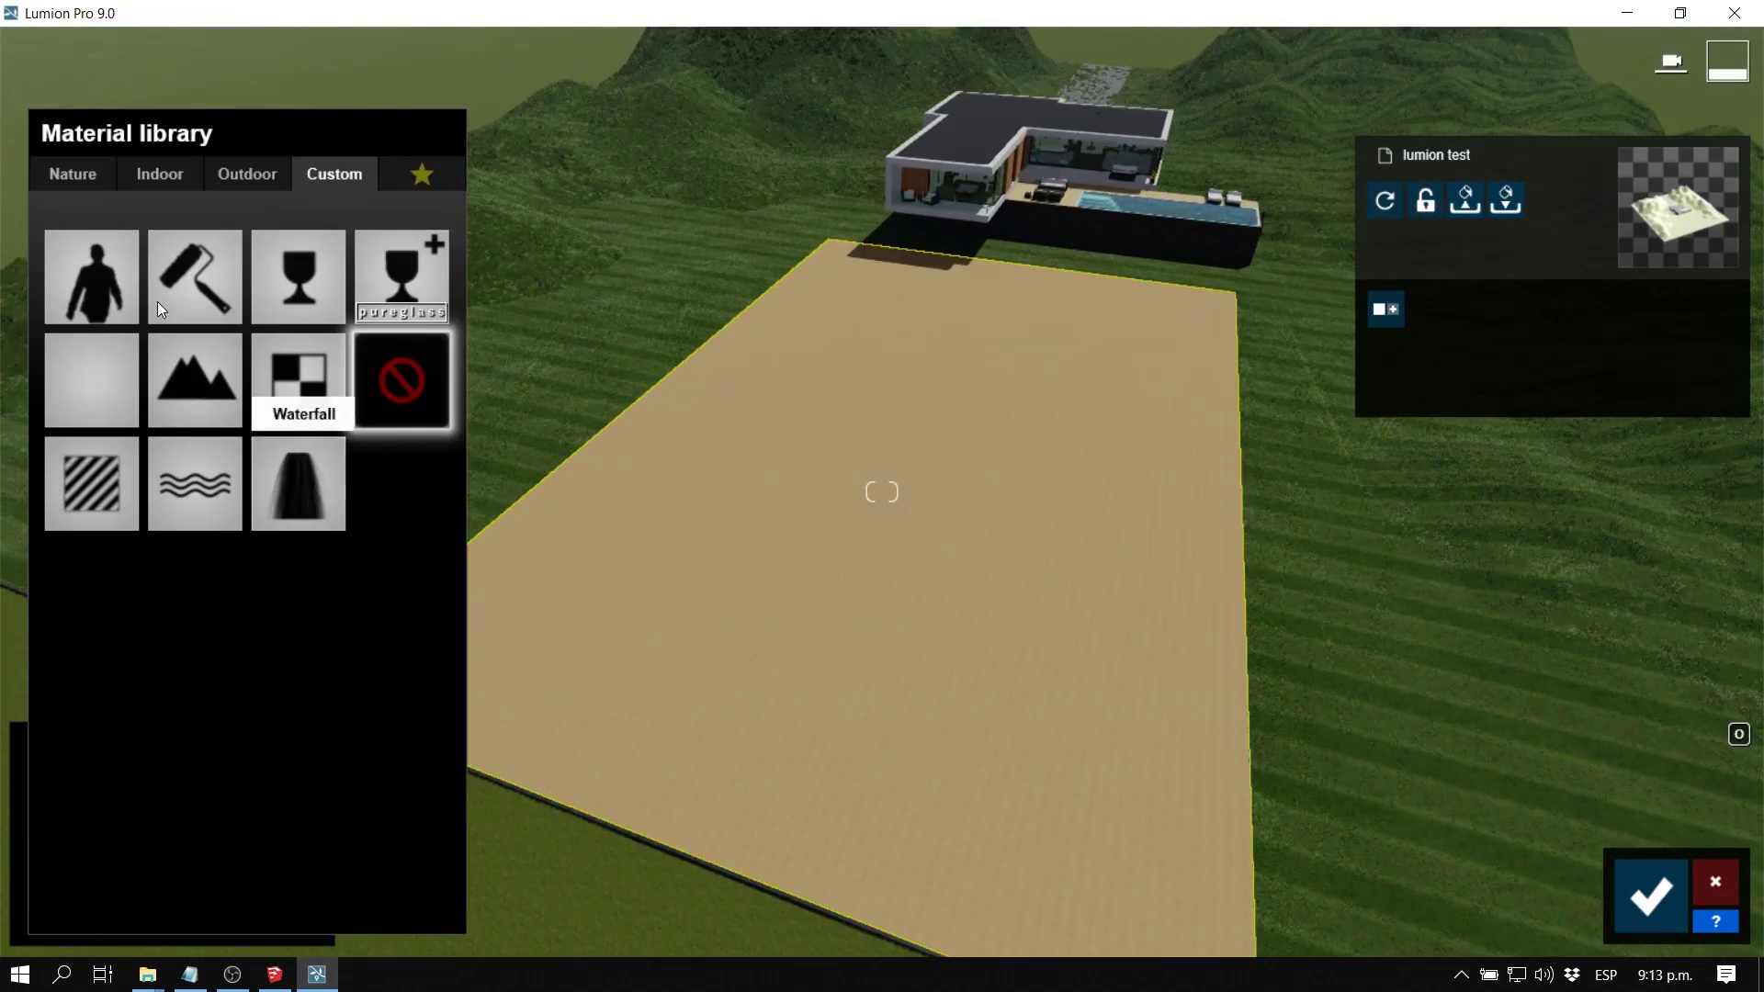
left_click(84, 171)
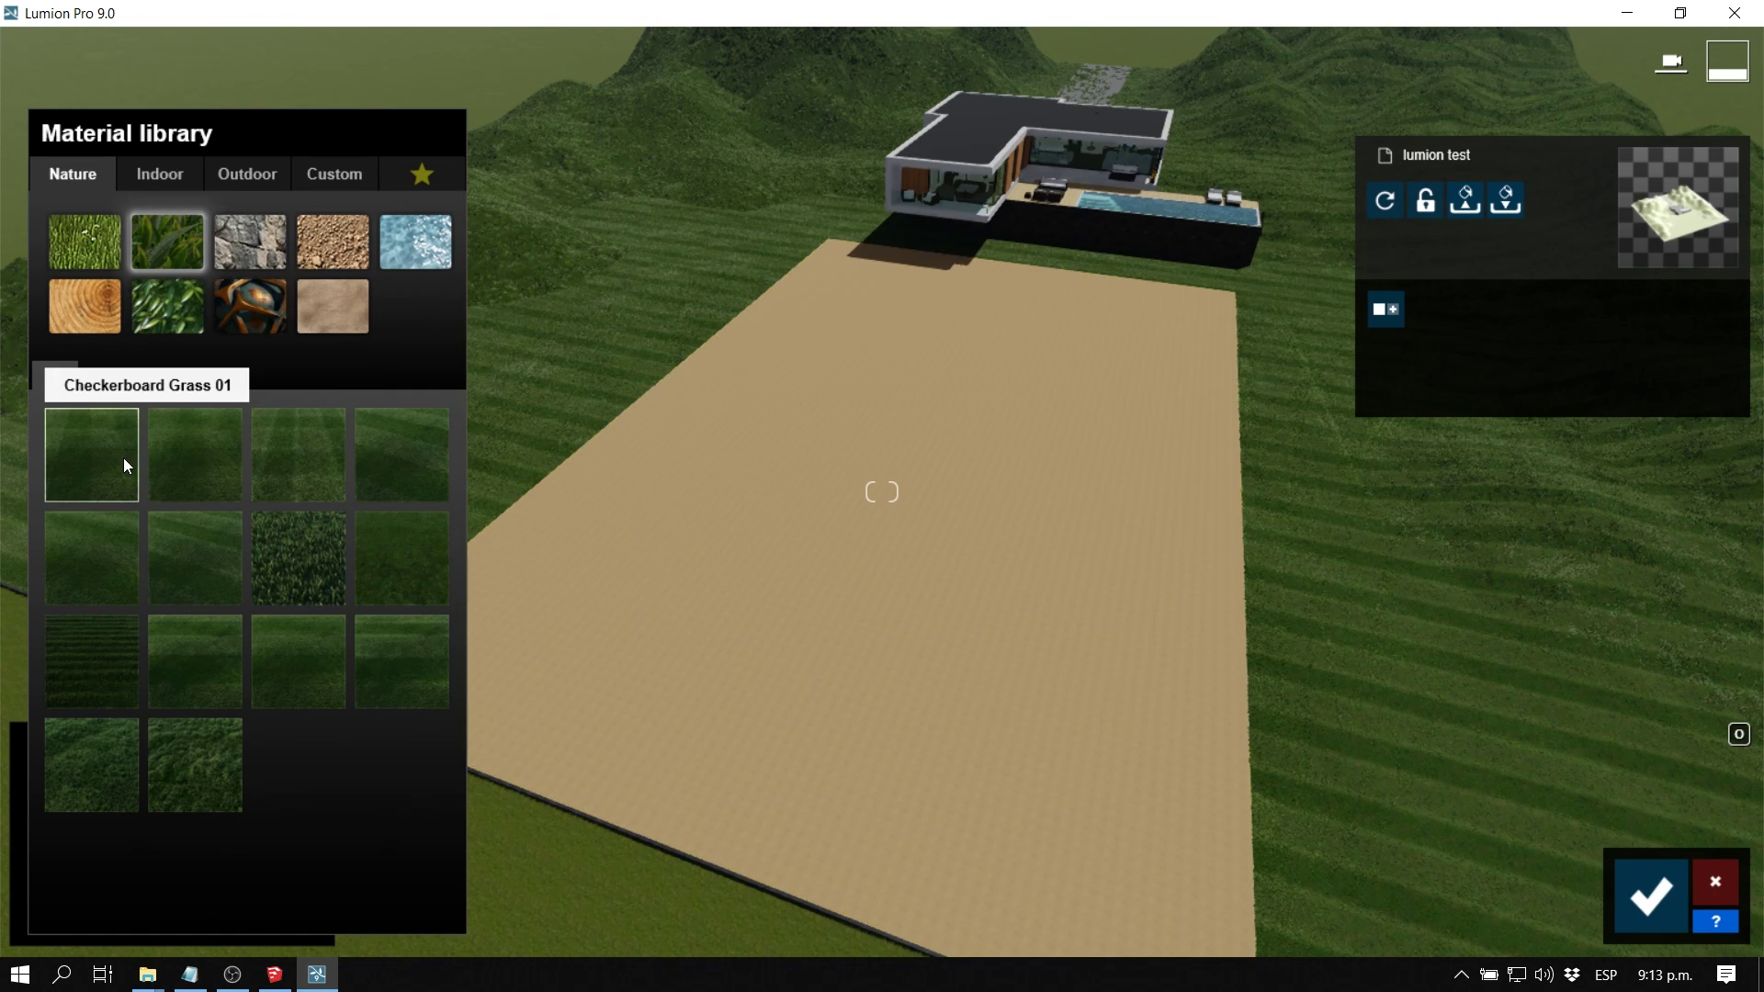
left_click(123, 458)
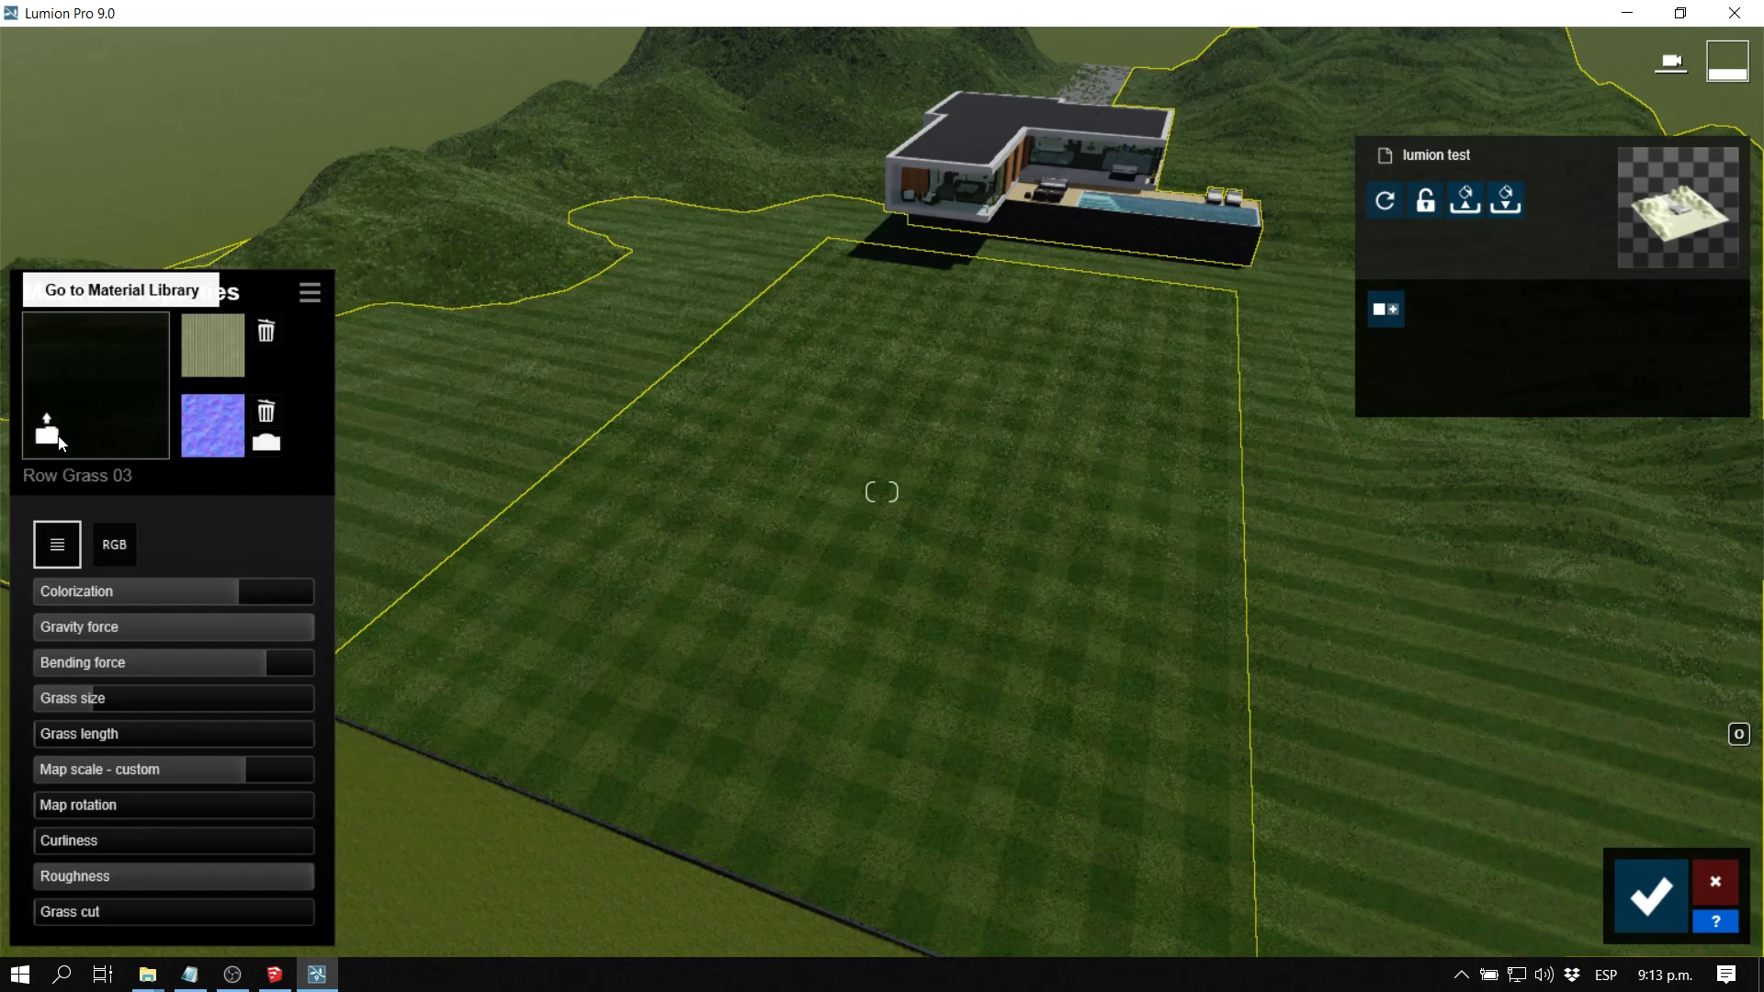
Step: Apply Wild Grass 02 to the terrain surrounding the rectangular patch and try Clean Cut Grass on the patch
left_click(58, 438)
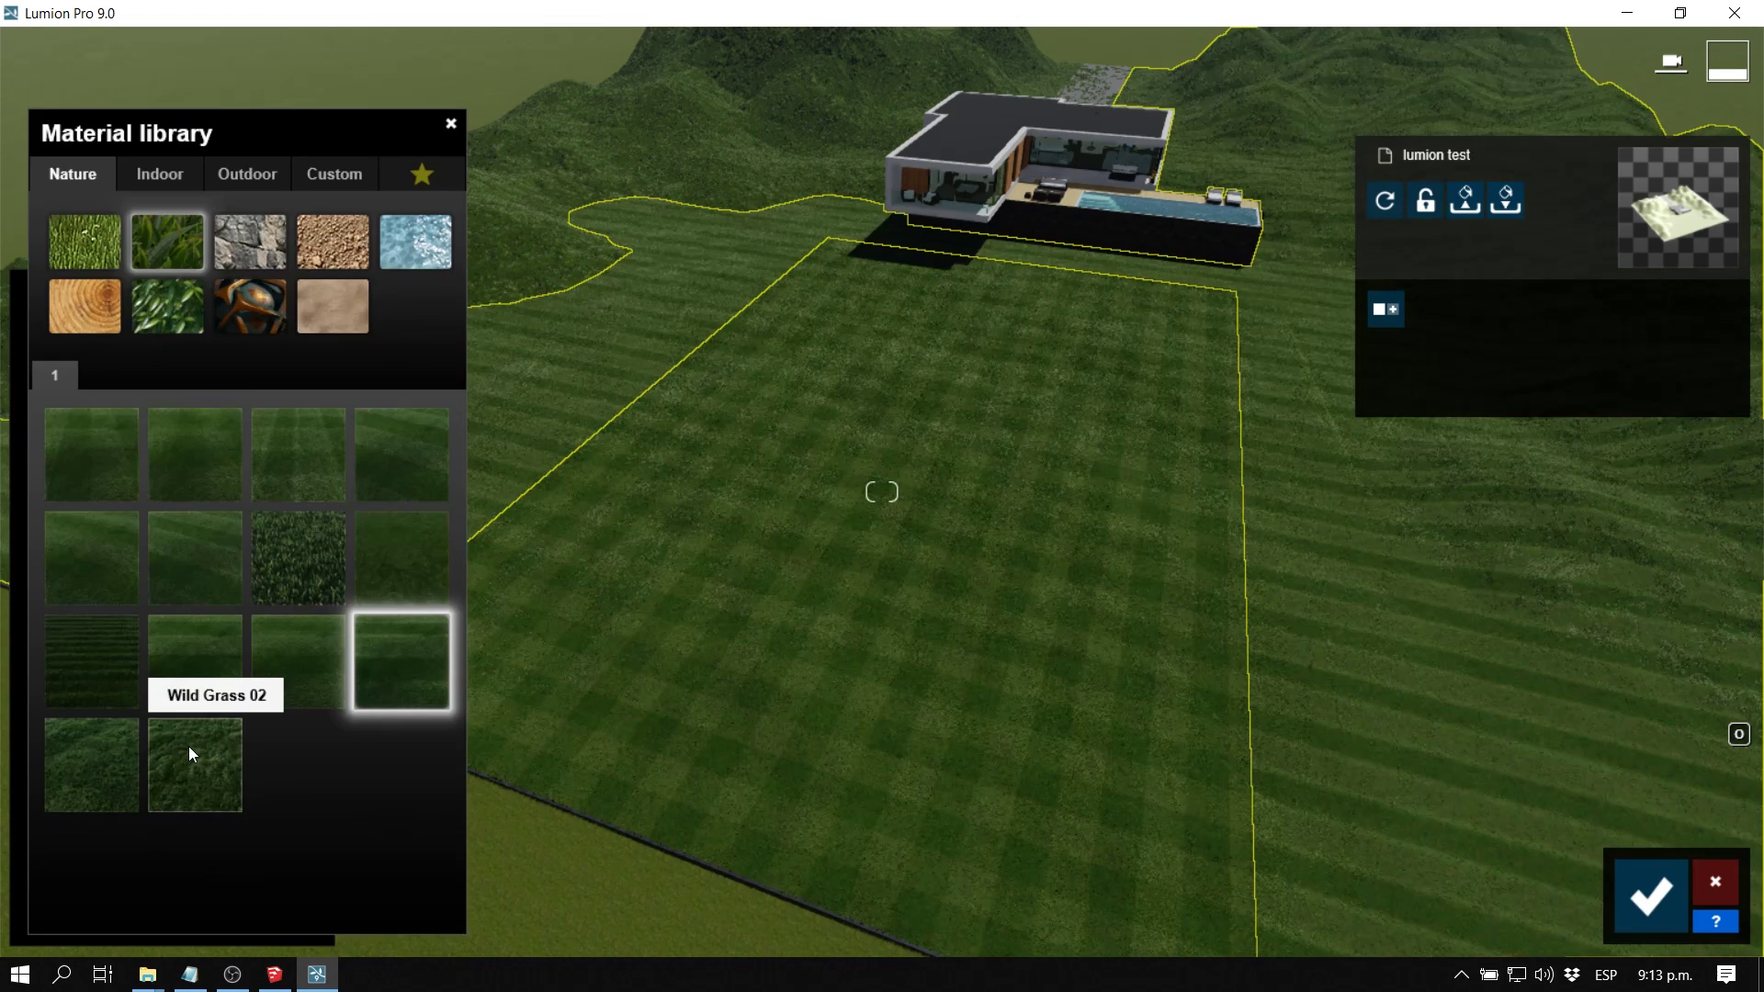
left_click(299, 558)
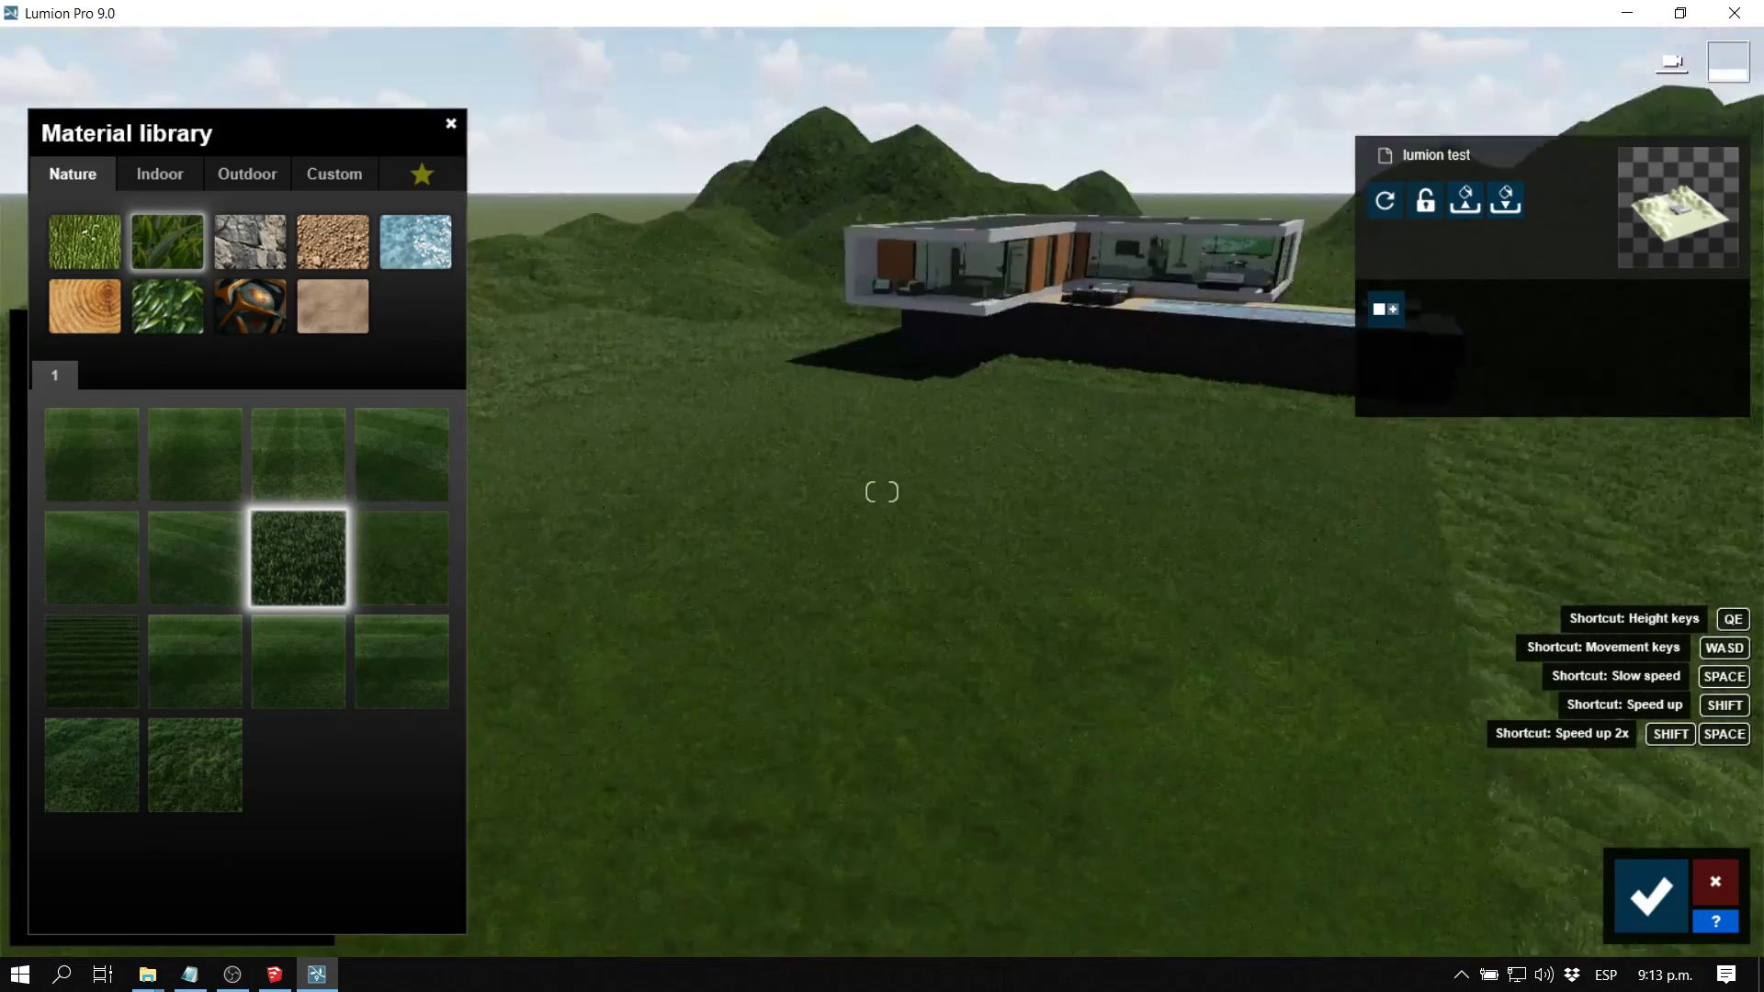
key("e")
key("q")
Step: Try Row Grass 01 on the rectangular patch and replace it with Circular Grass 03
left_click(195, 662)
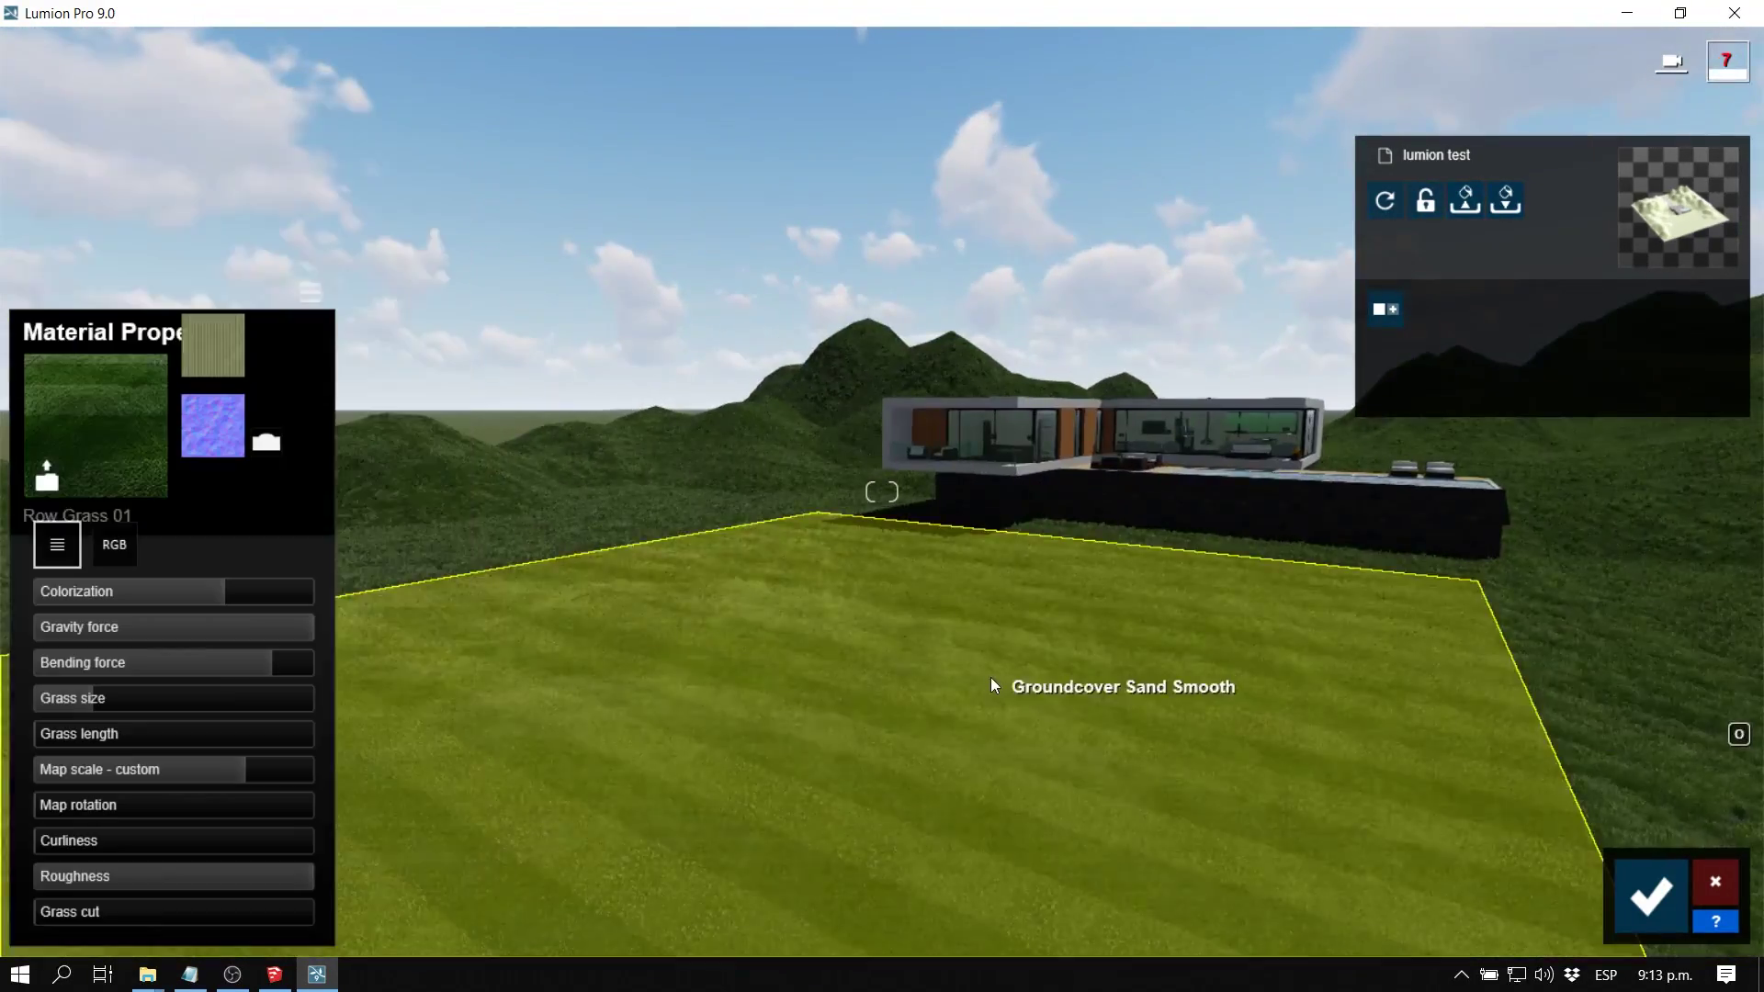
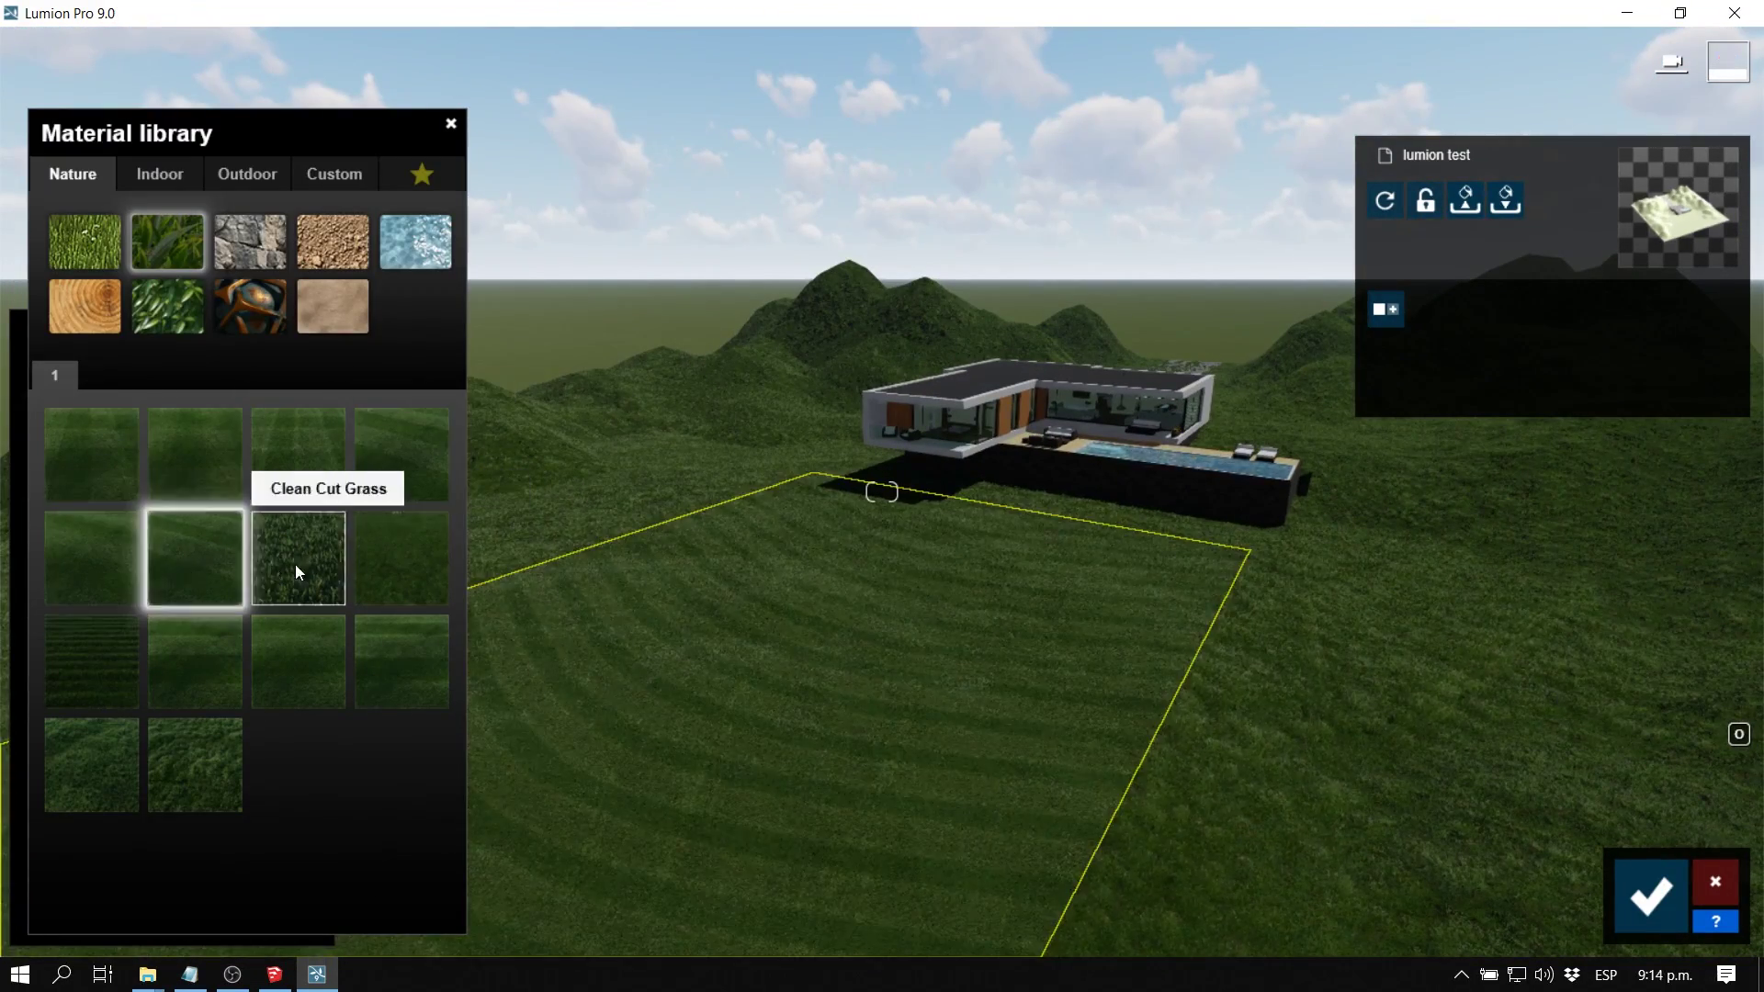
left_click(193, 528)
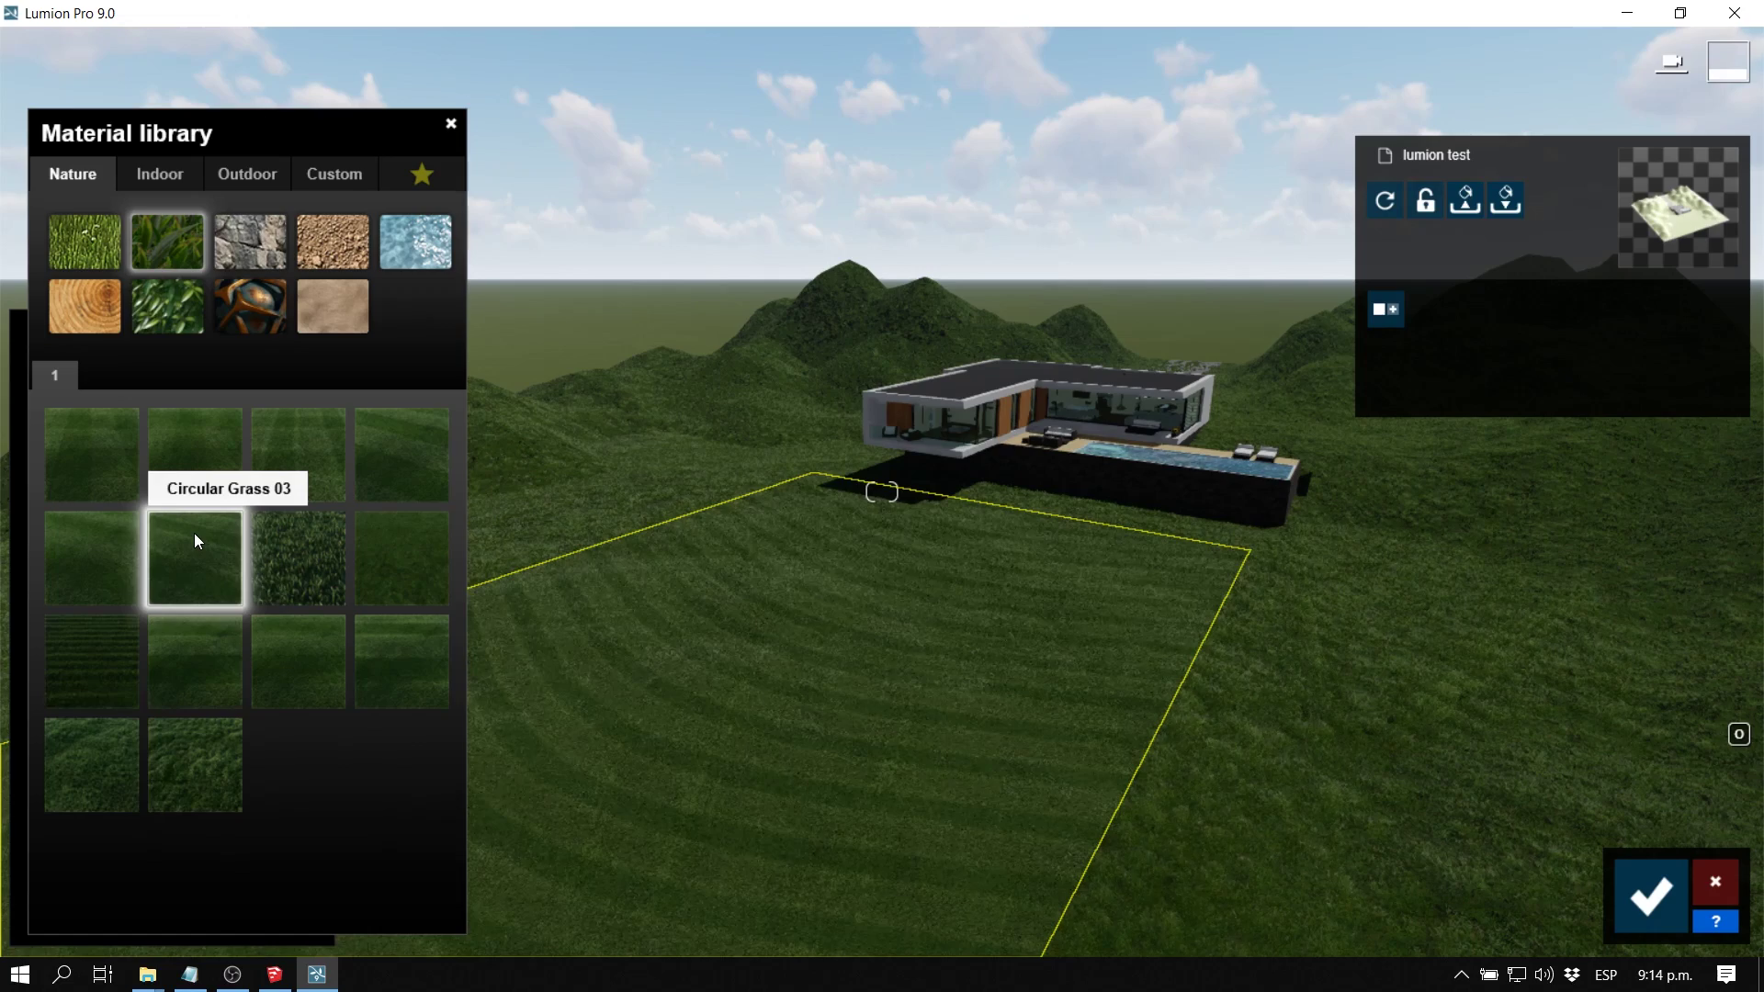
Step: Examine the Circular Grass 03 blades at close range and the curved mowing stripes from above
key("q")
right_click_drag(957, 730, 1103, 785)
key("a")
key("w")
right_click_drag(955, 643, 919, 698)
key("s")
key("w")
scroll(943, 667, "up", 10)
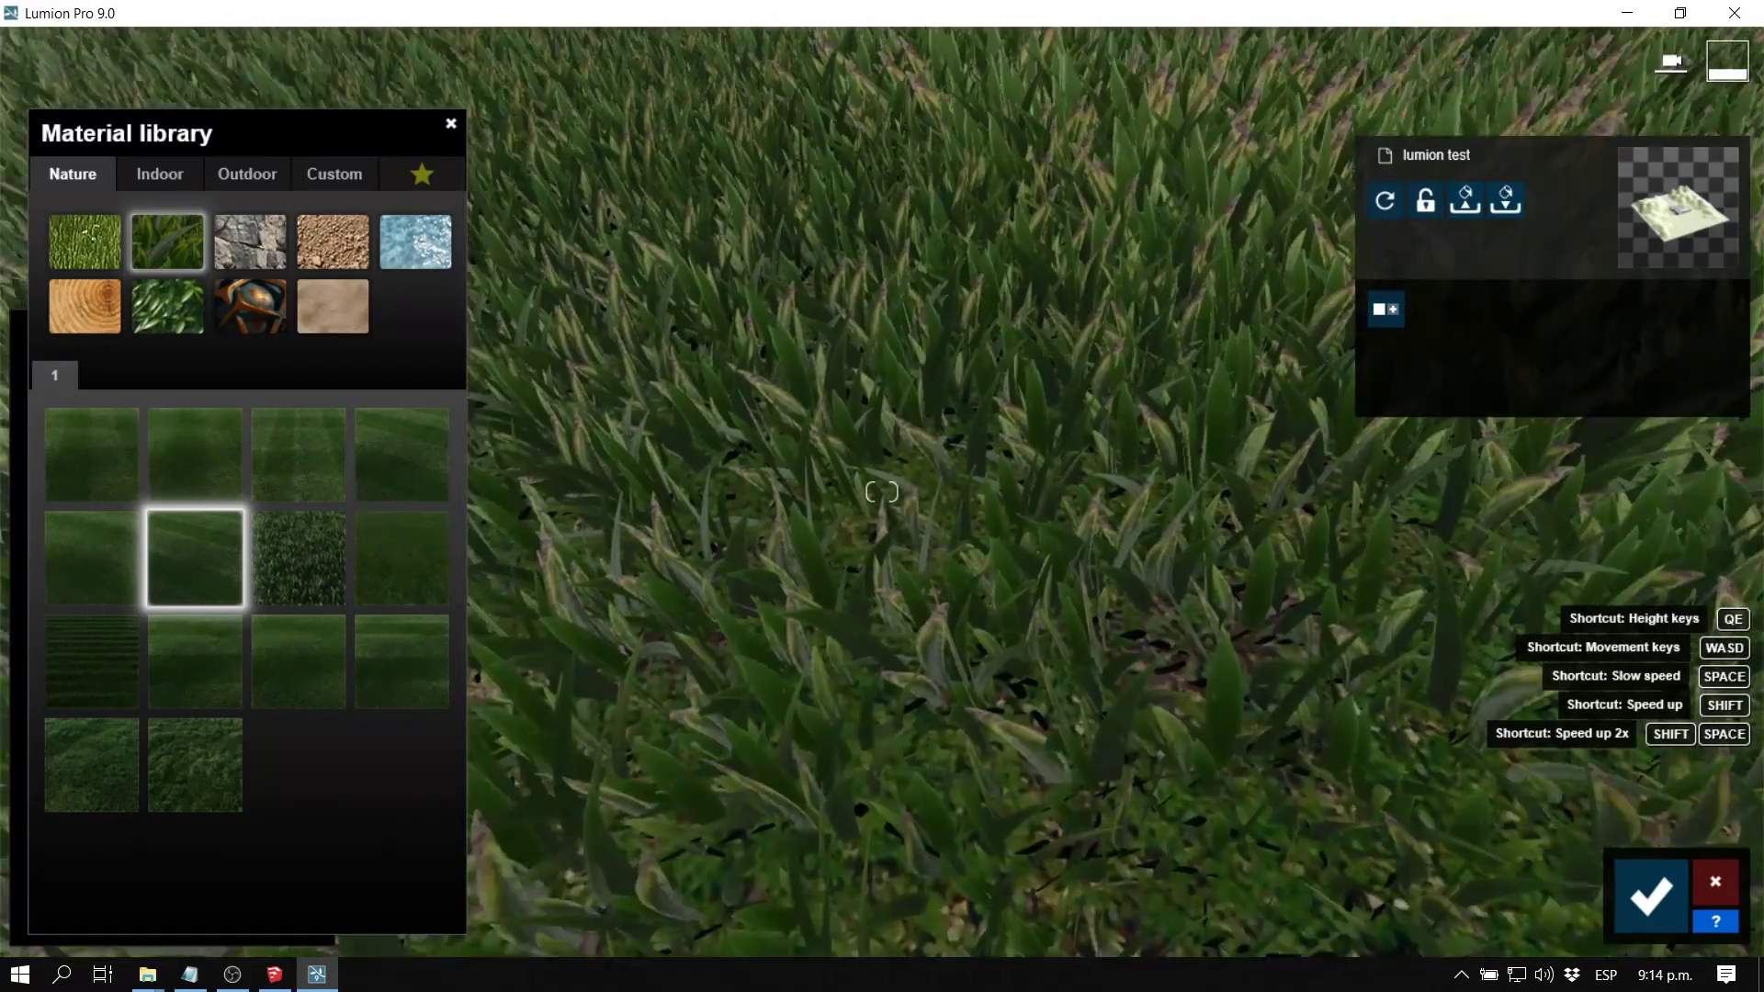
key("s")
right_click_drag(882, 492, 882, 537)
key("s")
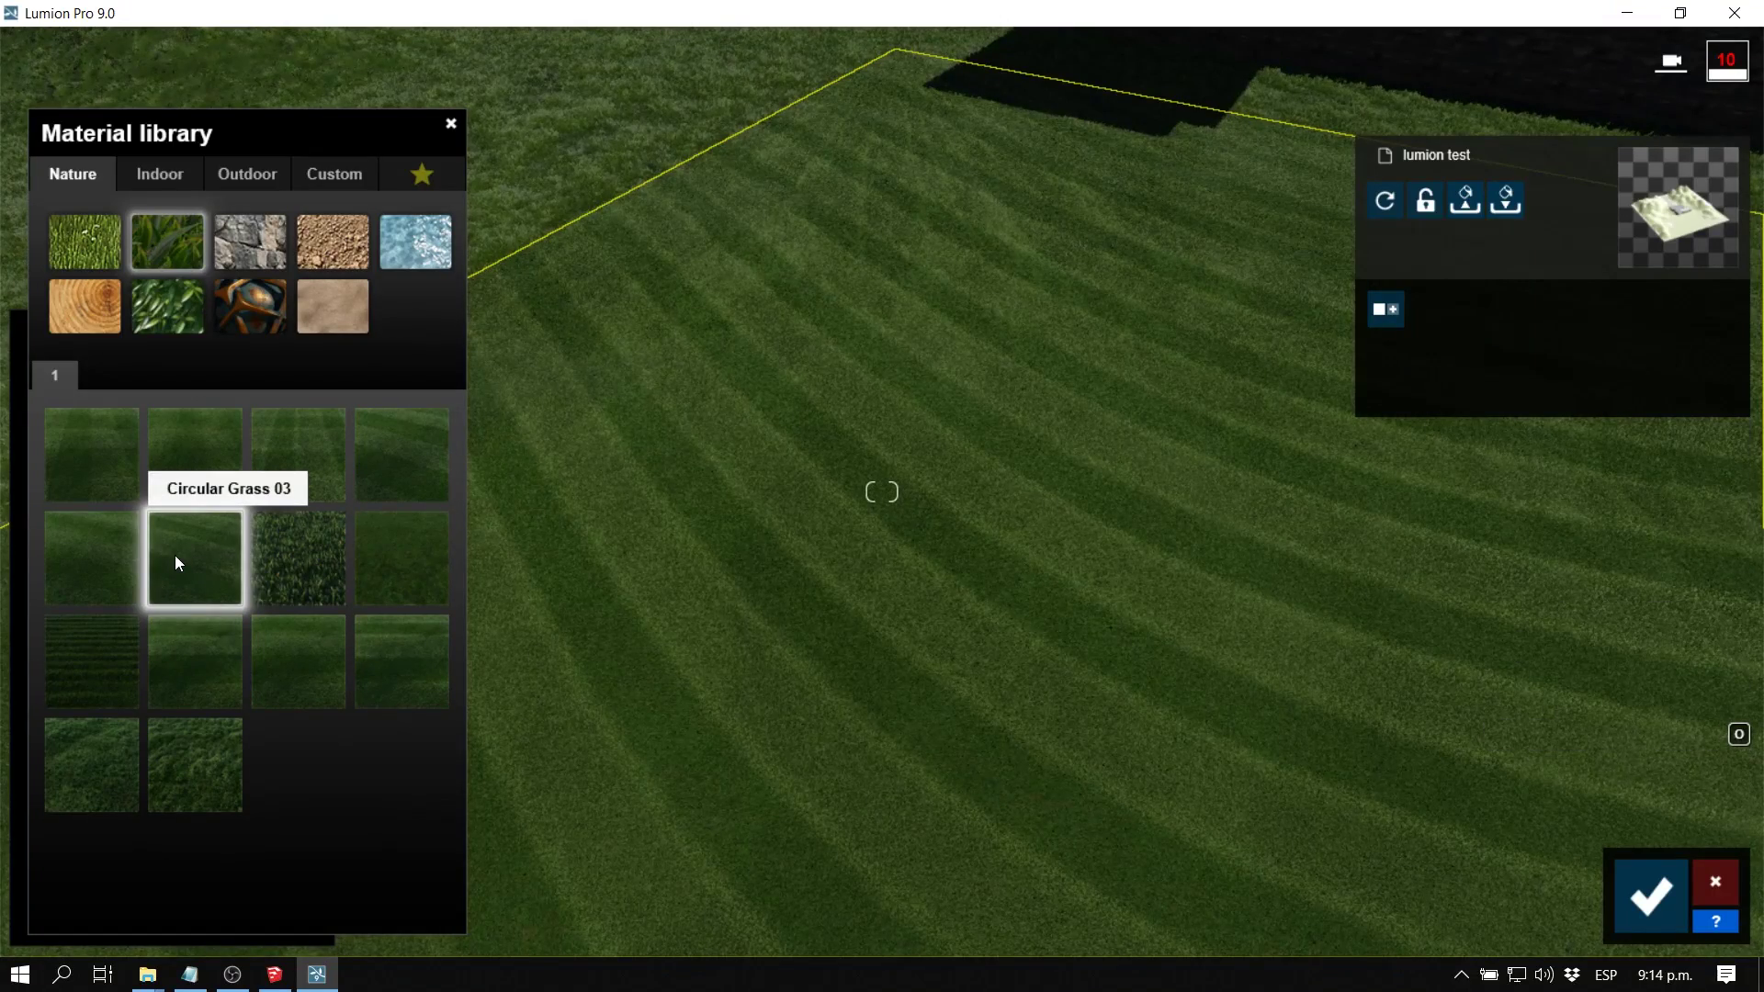
Step: Confirm Circular Grass 03 for the rectangular patch and increase its map rotation so the stripes run toward the house
left_click(177, 563)
key("s")
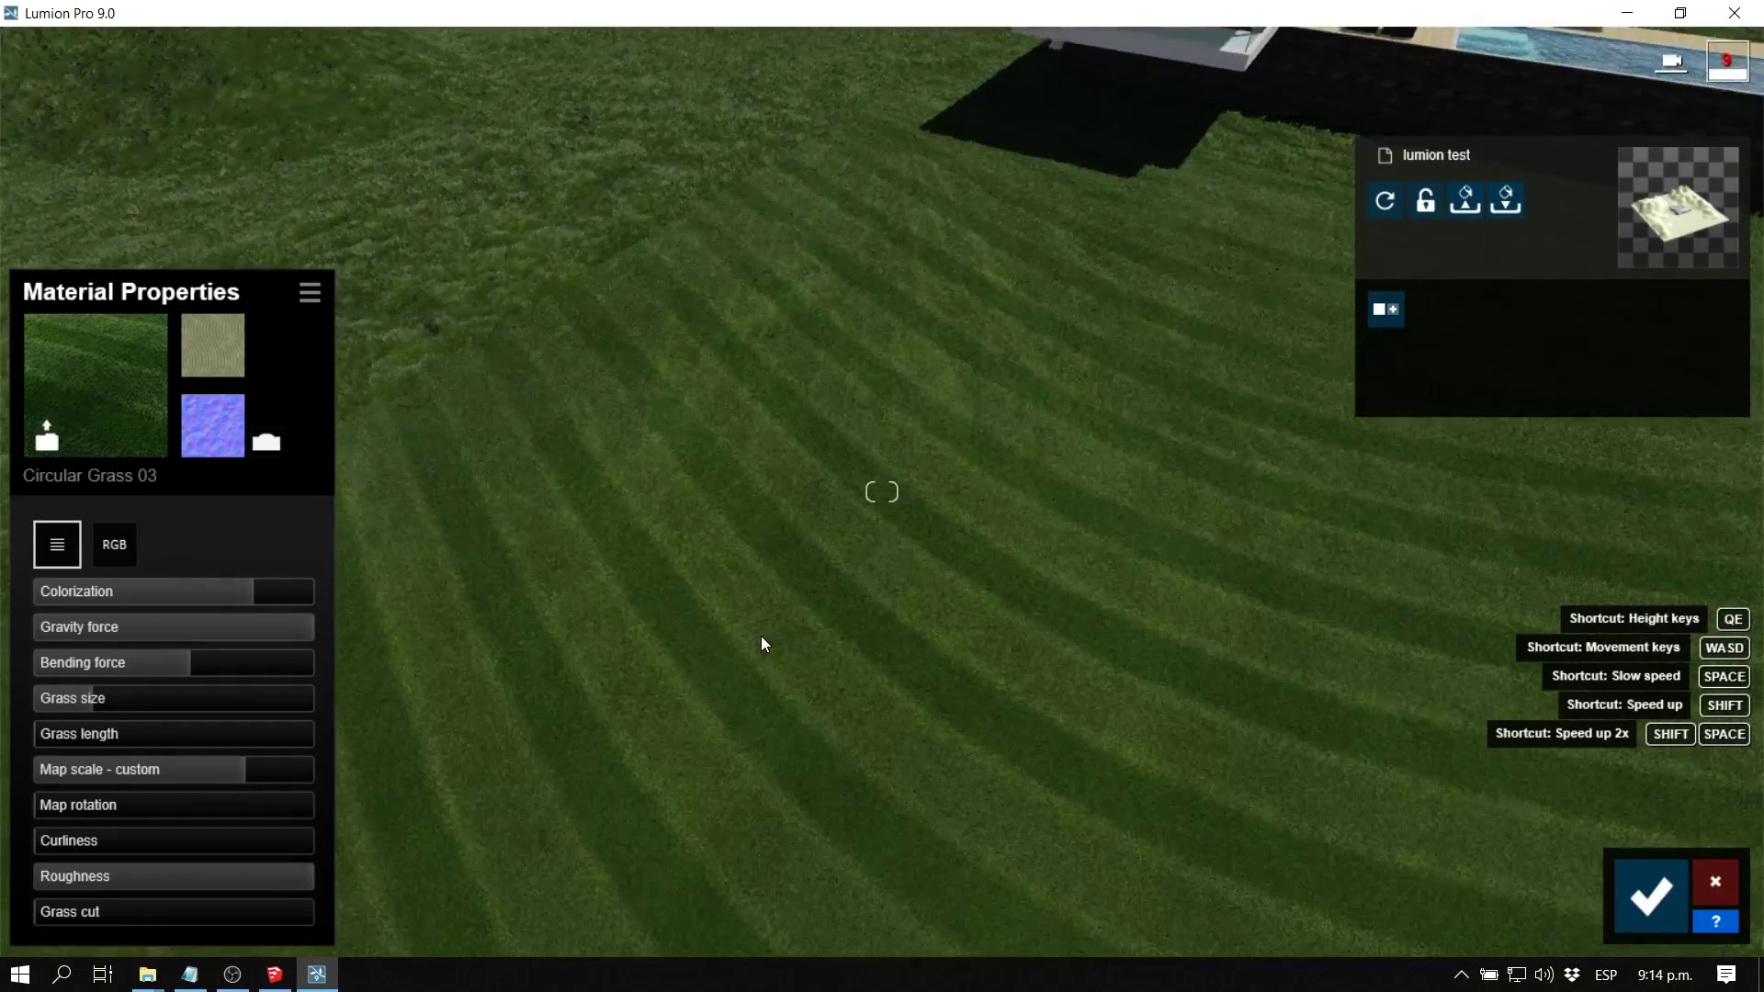
key("s")
mouse_move(764, 641)
right_mouse_down()
mouse_move(827, 607)
mouse_move(791, 626)
right_mouse_up()
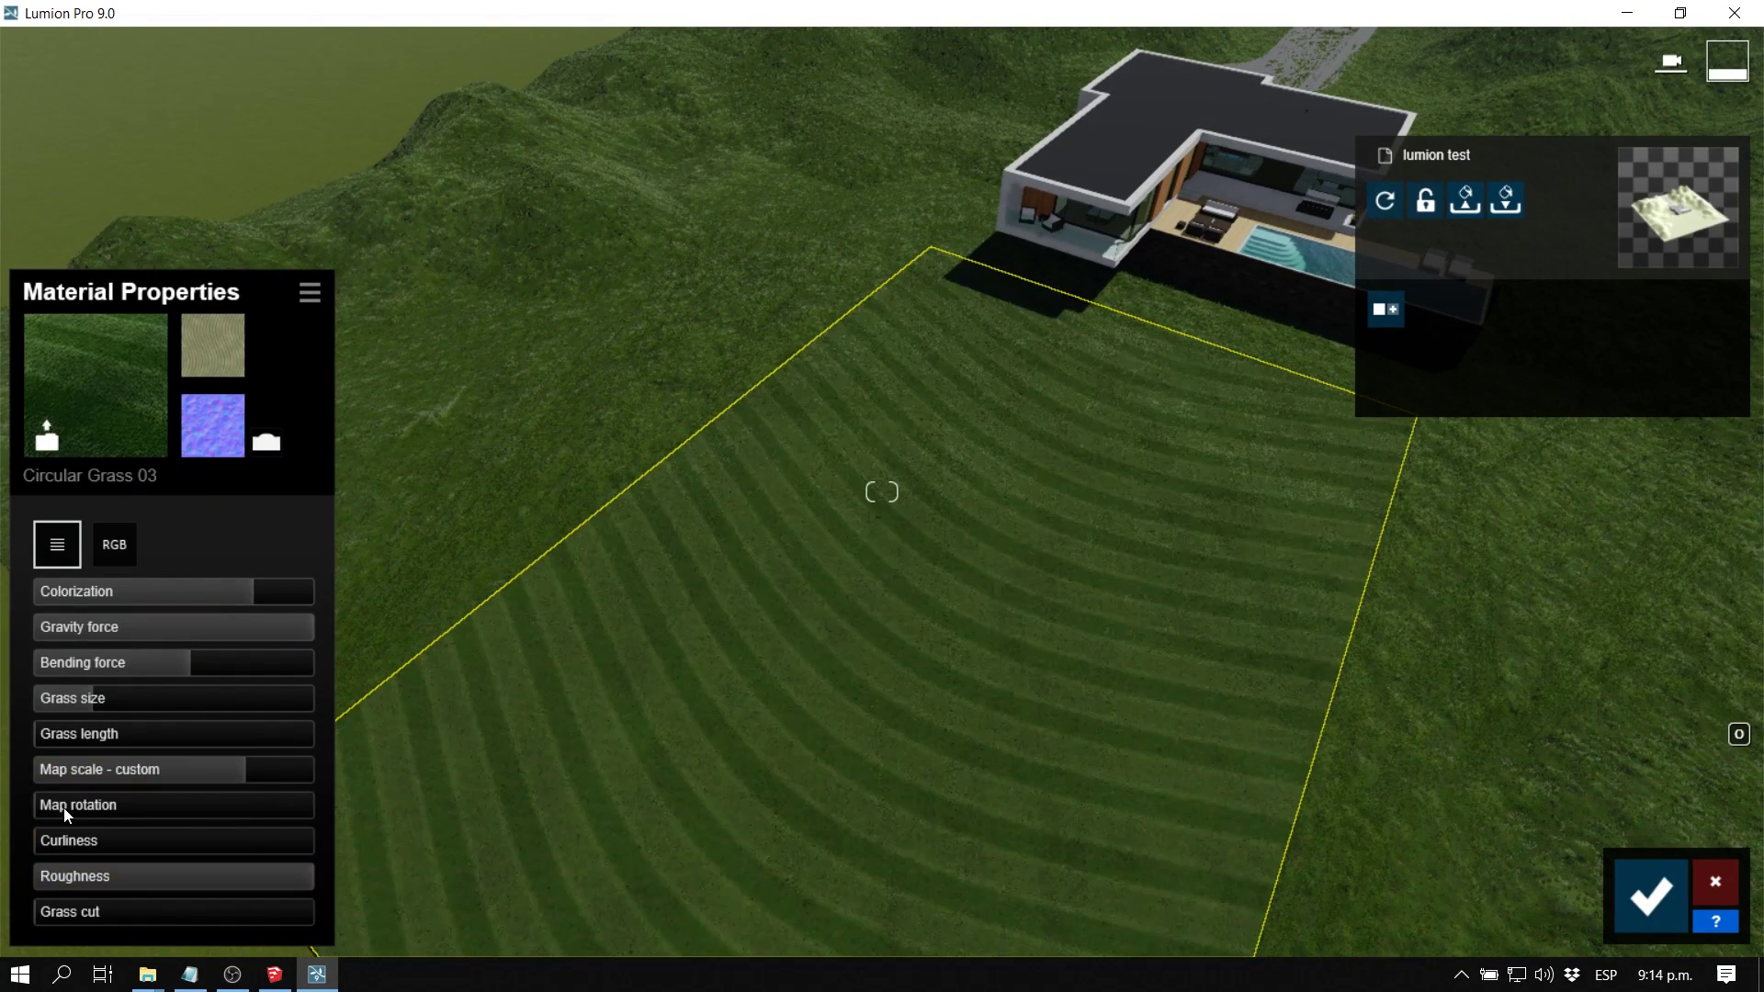
left_click_drag(67, 813, 114, 816)
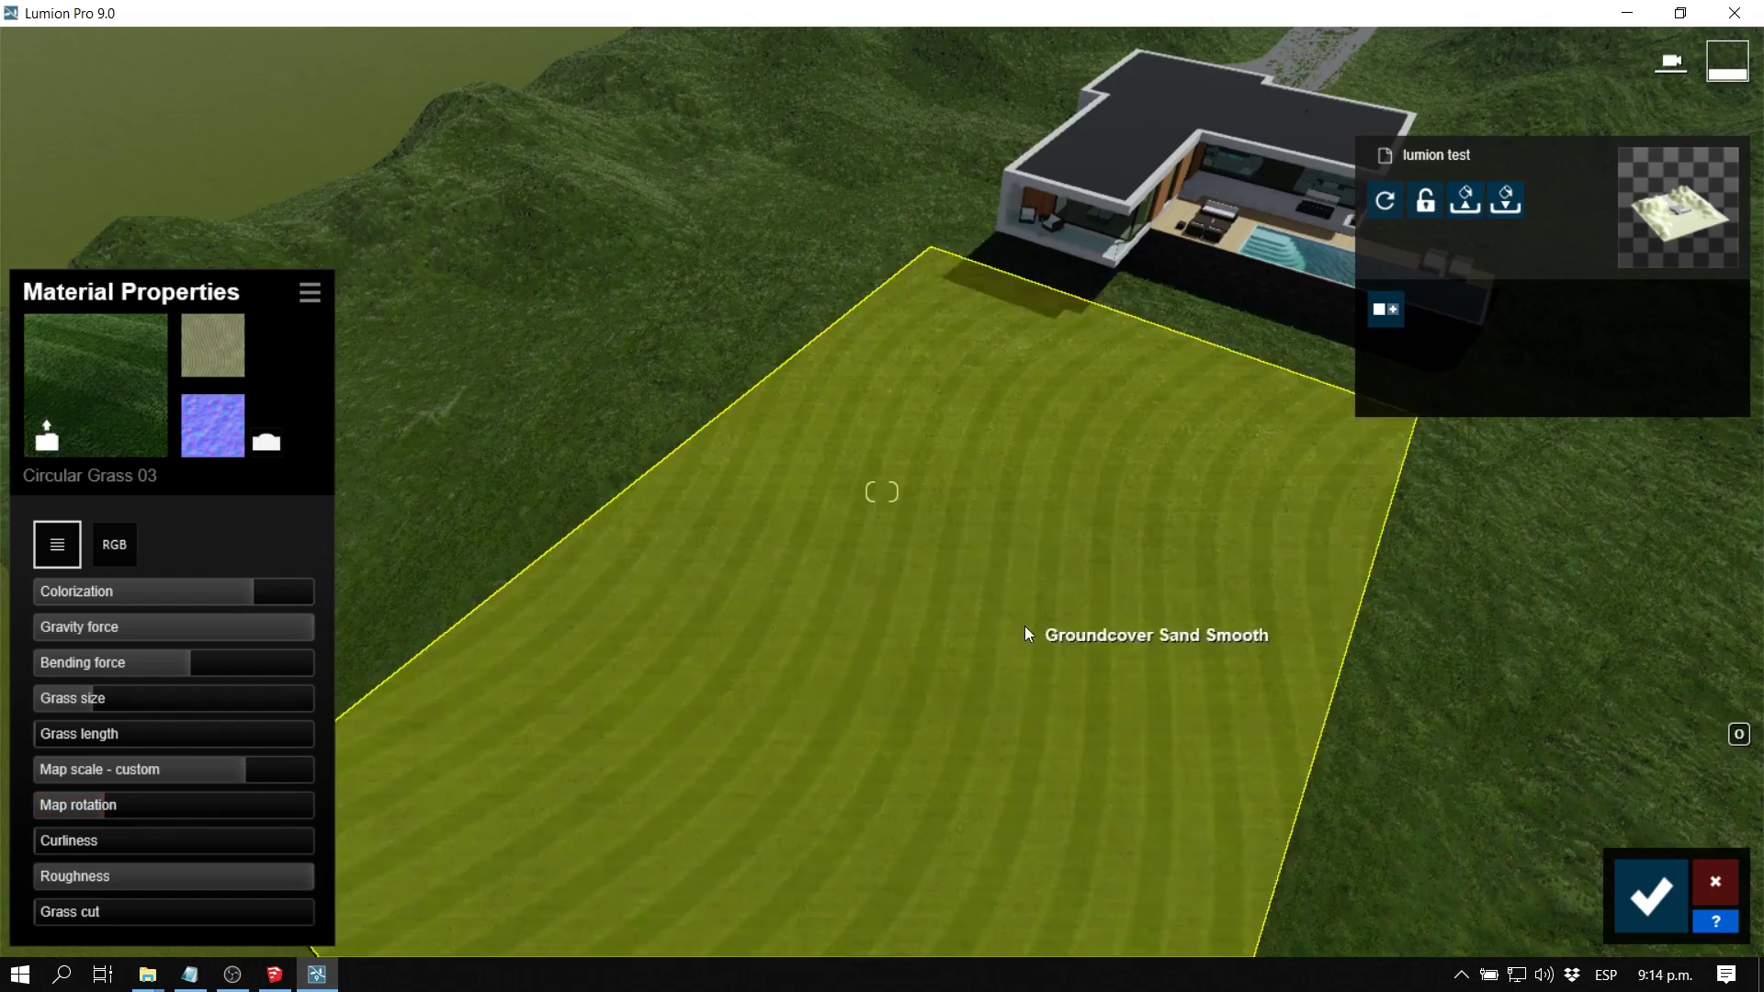
Step: Examine the rotated stripes at ground level in front of the house and along the border with the wild grass
right_click_drag(1029, 634, 1102, 220)
key("s")
key("q")
key("s")
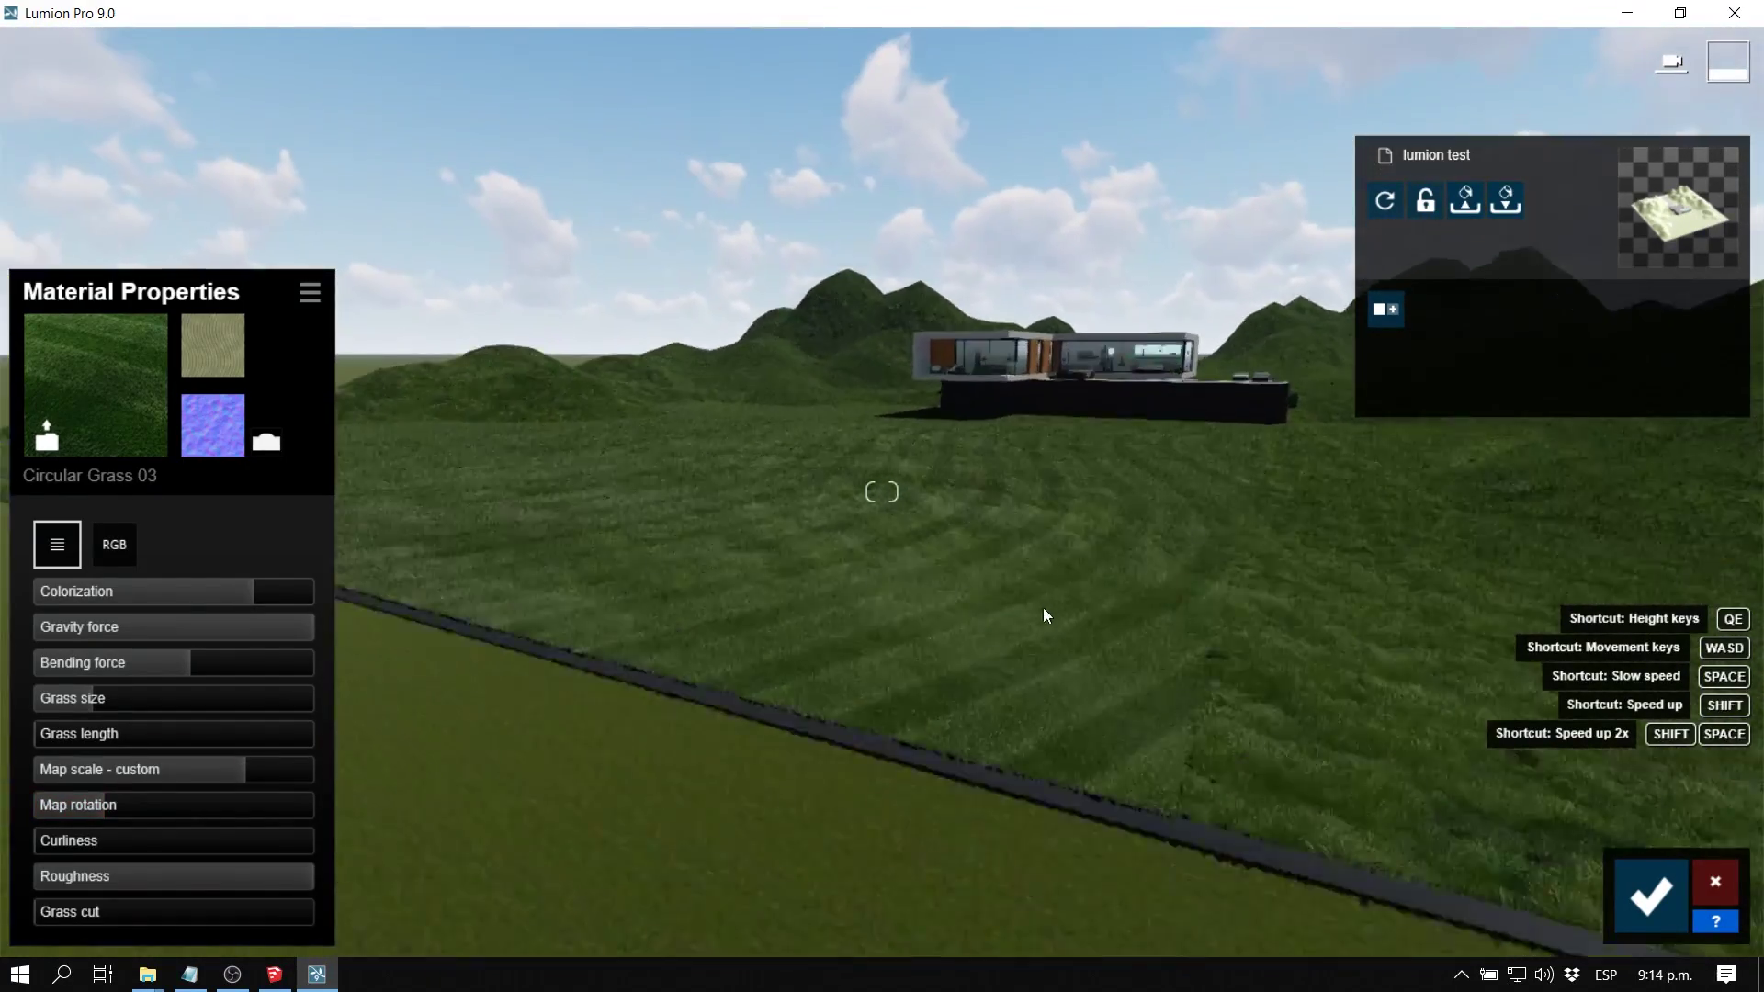
key("w")
key("w")
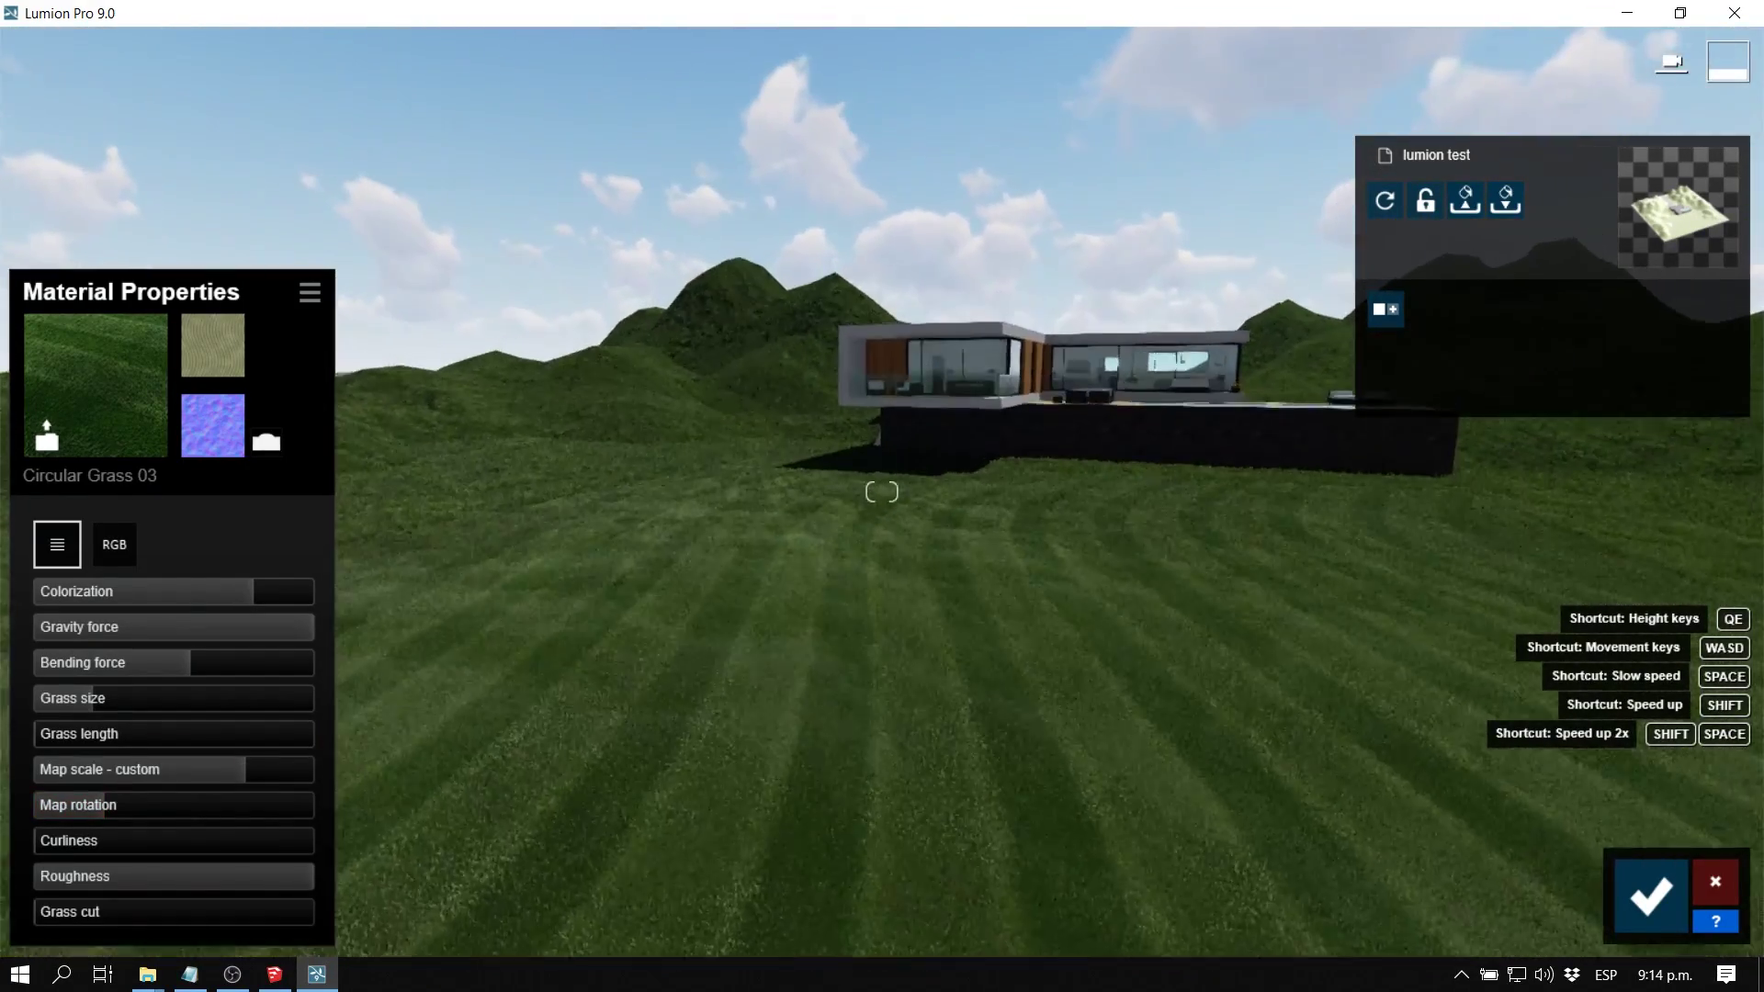
key("w")
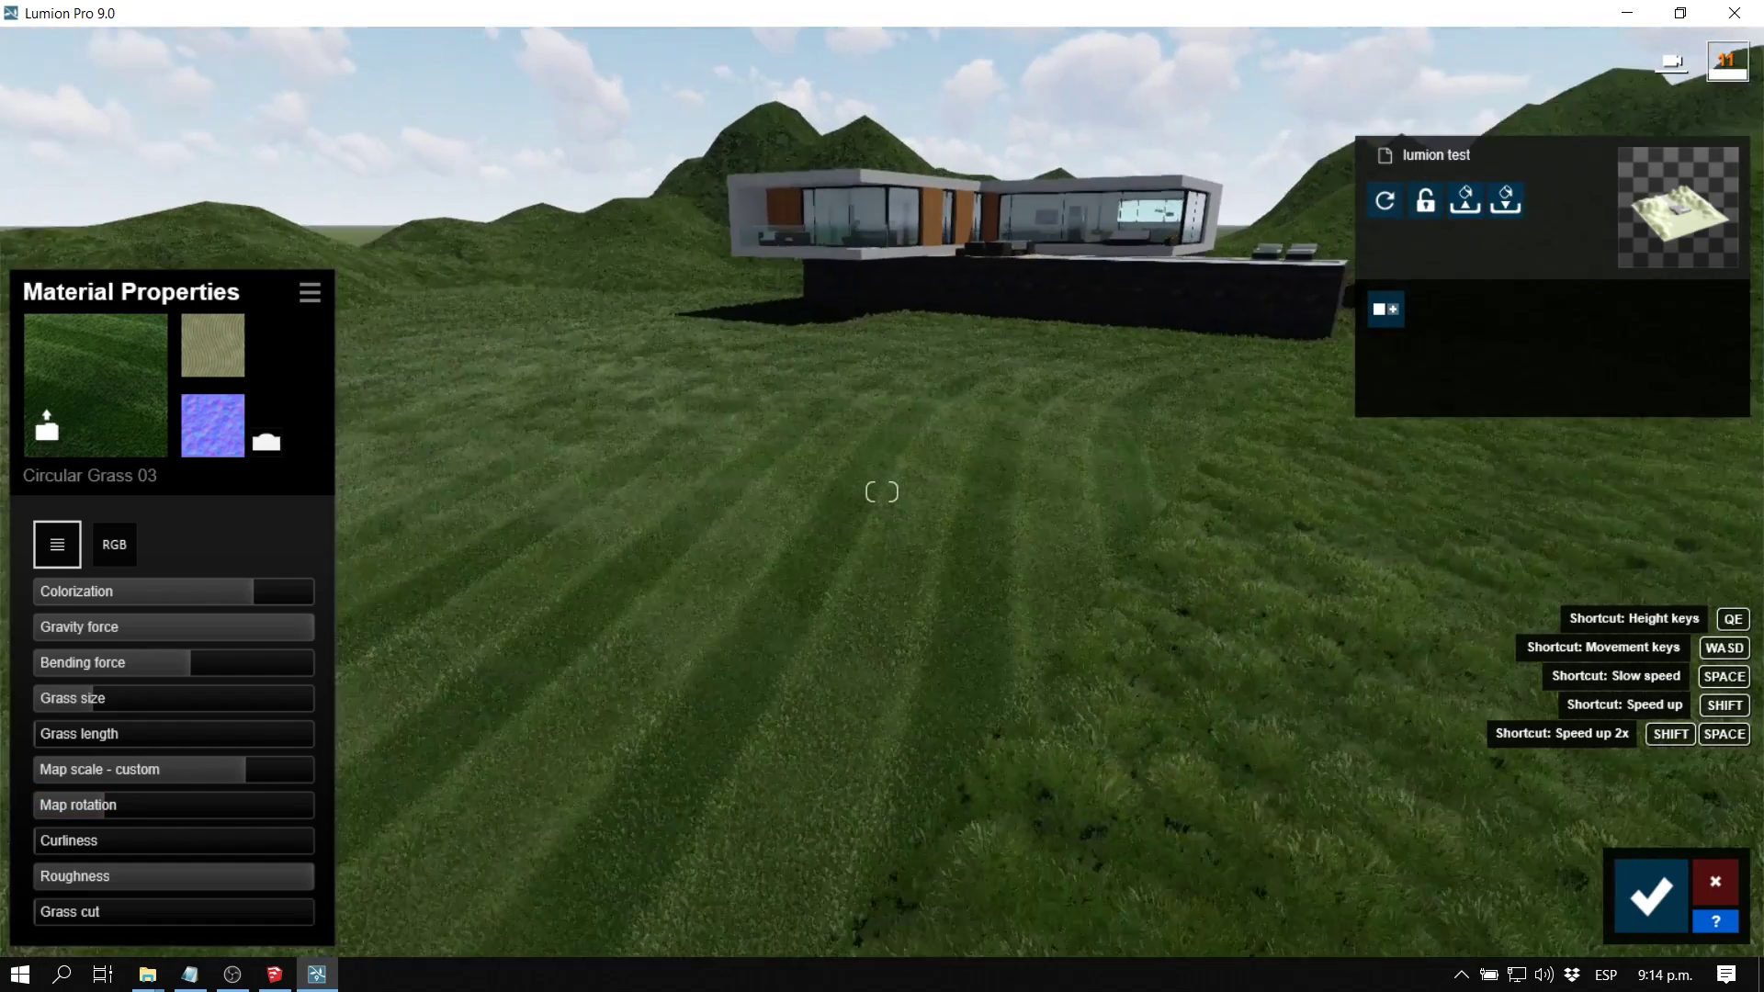
right_click_drag(940, 423, 940, 698)
key("d")
key("e")
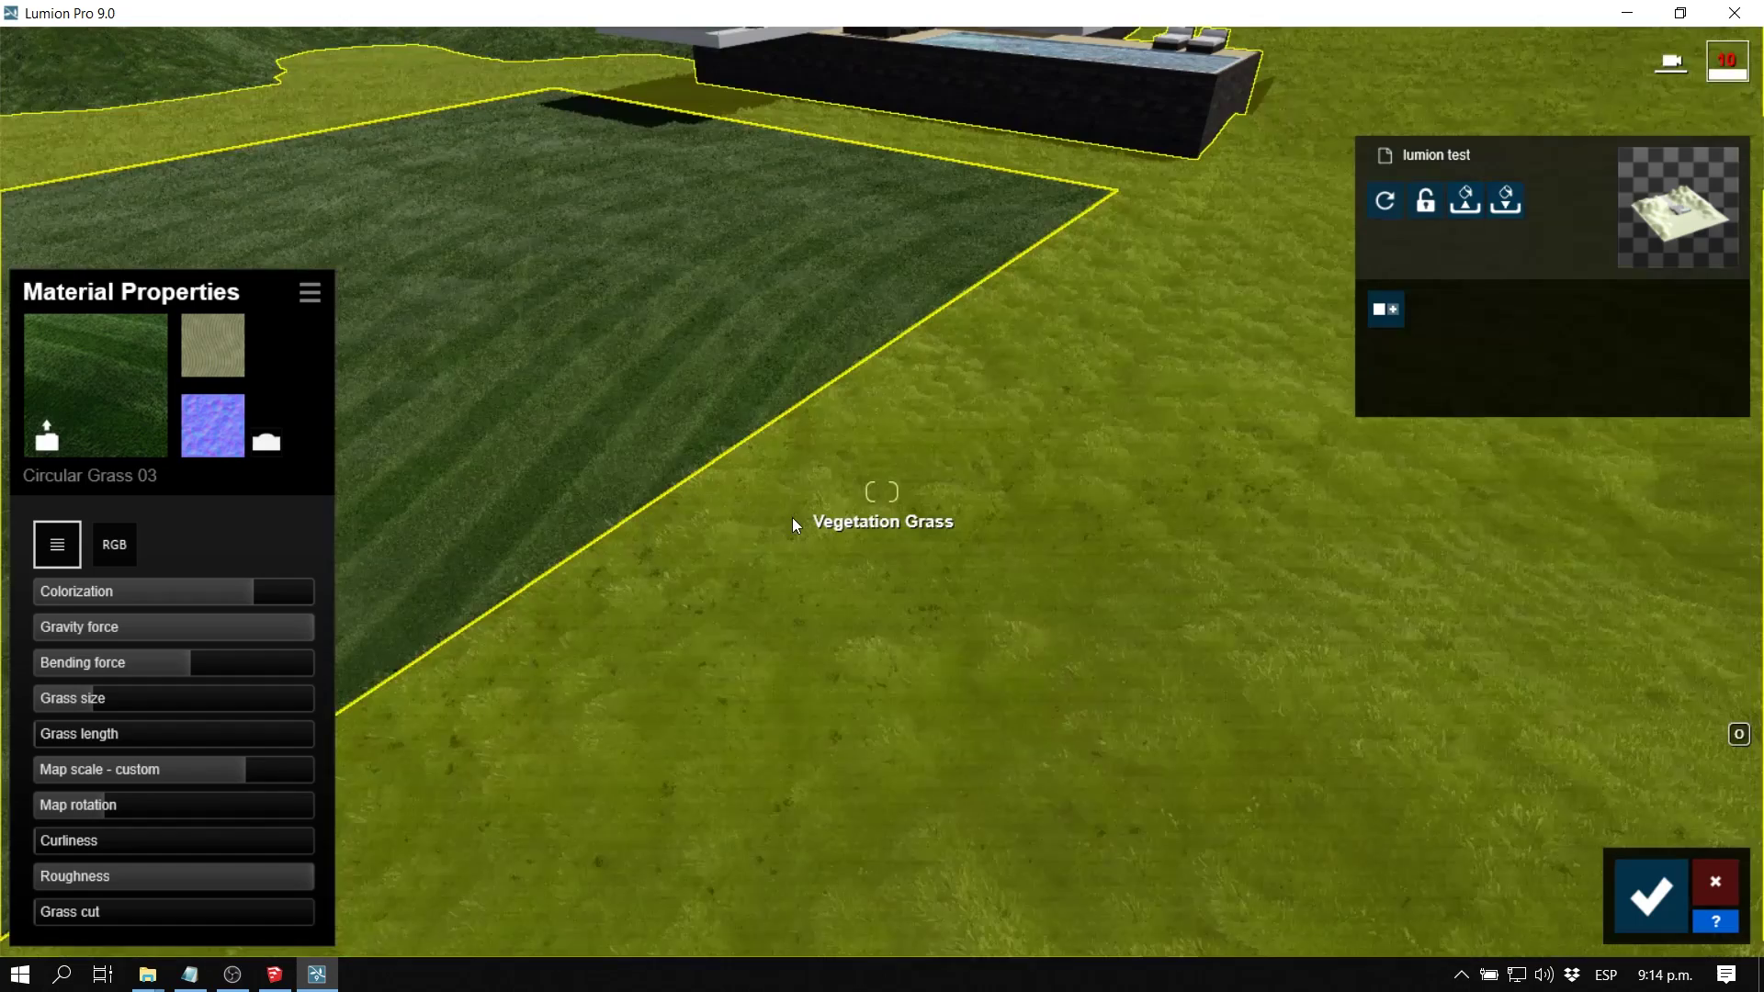
Step: Select the Wild Grass 02 terrain around the patch and raise its grass cut to about two-thirds of the range
left_click(792, 526)
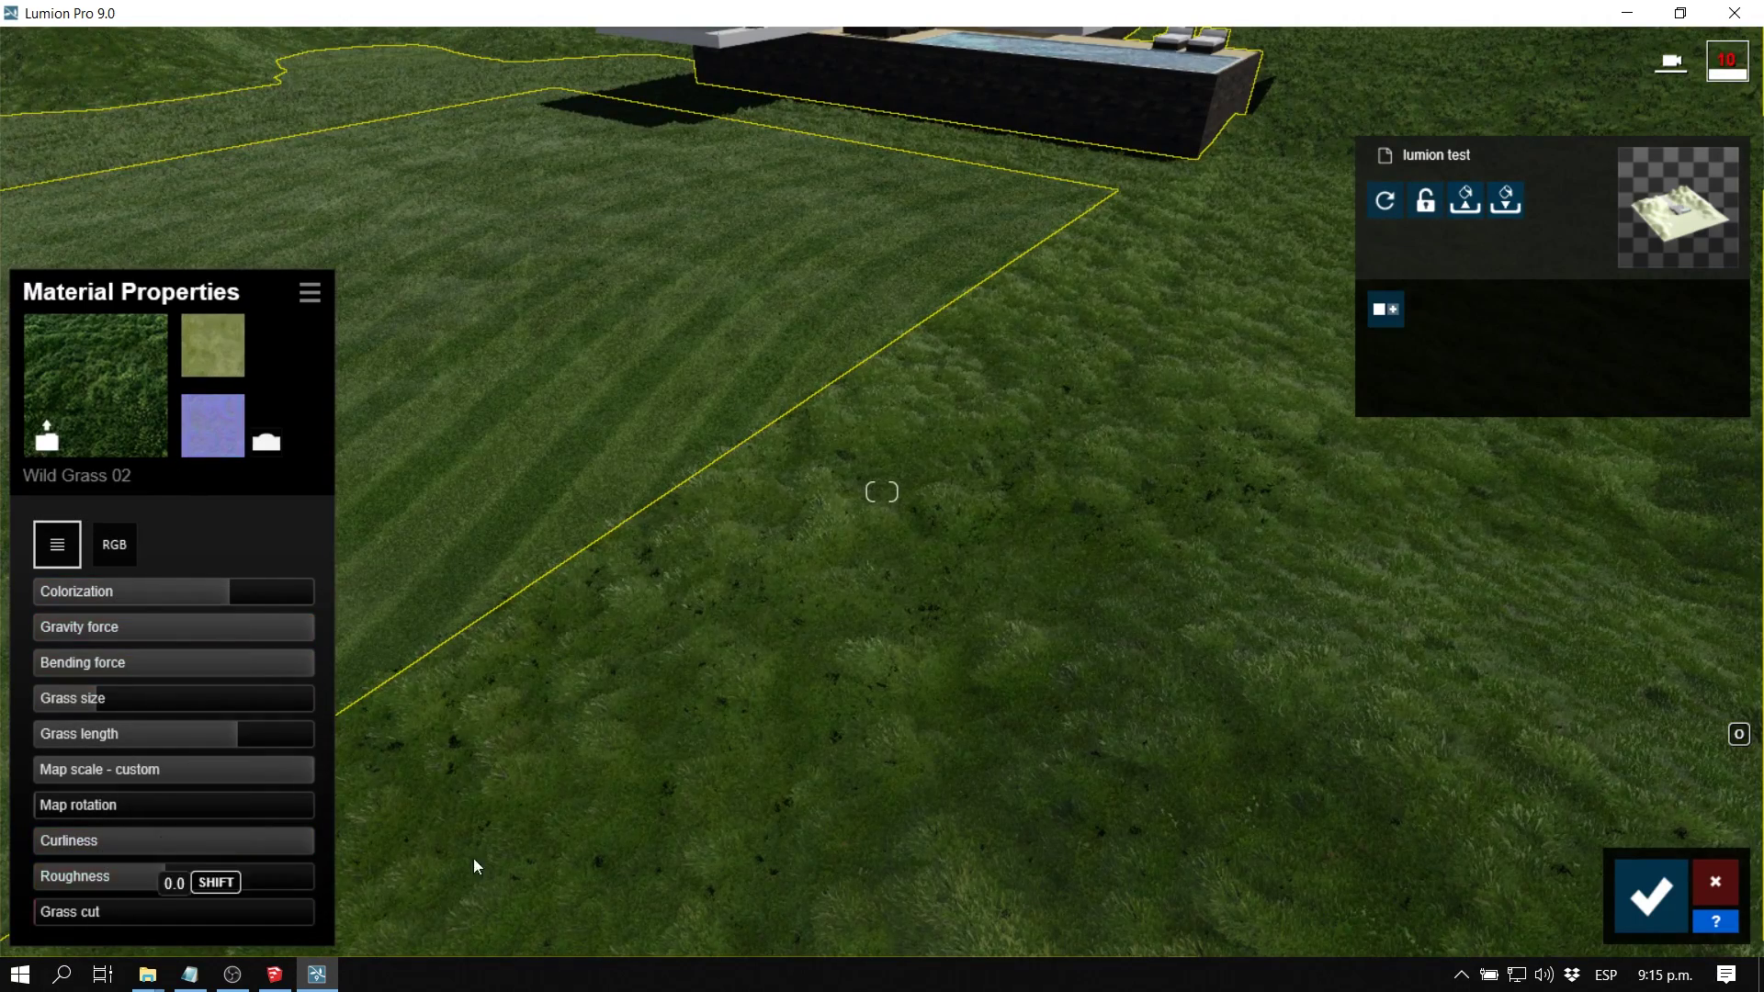
key("w")
right_click_drag(879, 727, 947, 578)
right_click_drag(878, 680, 891, 630)
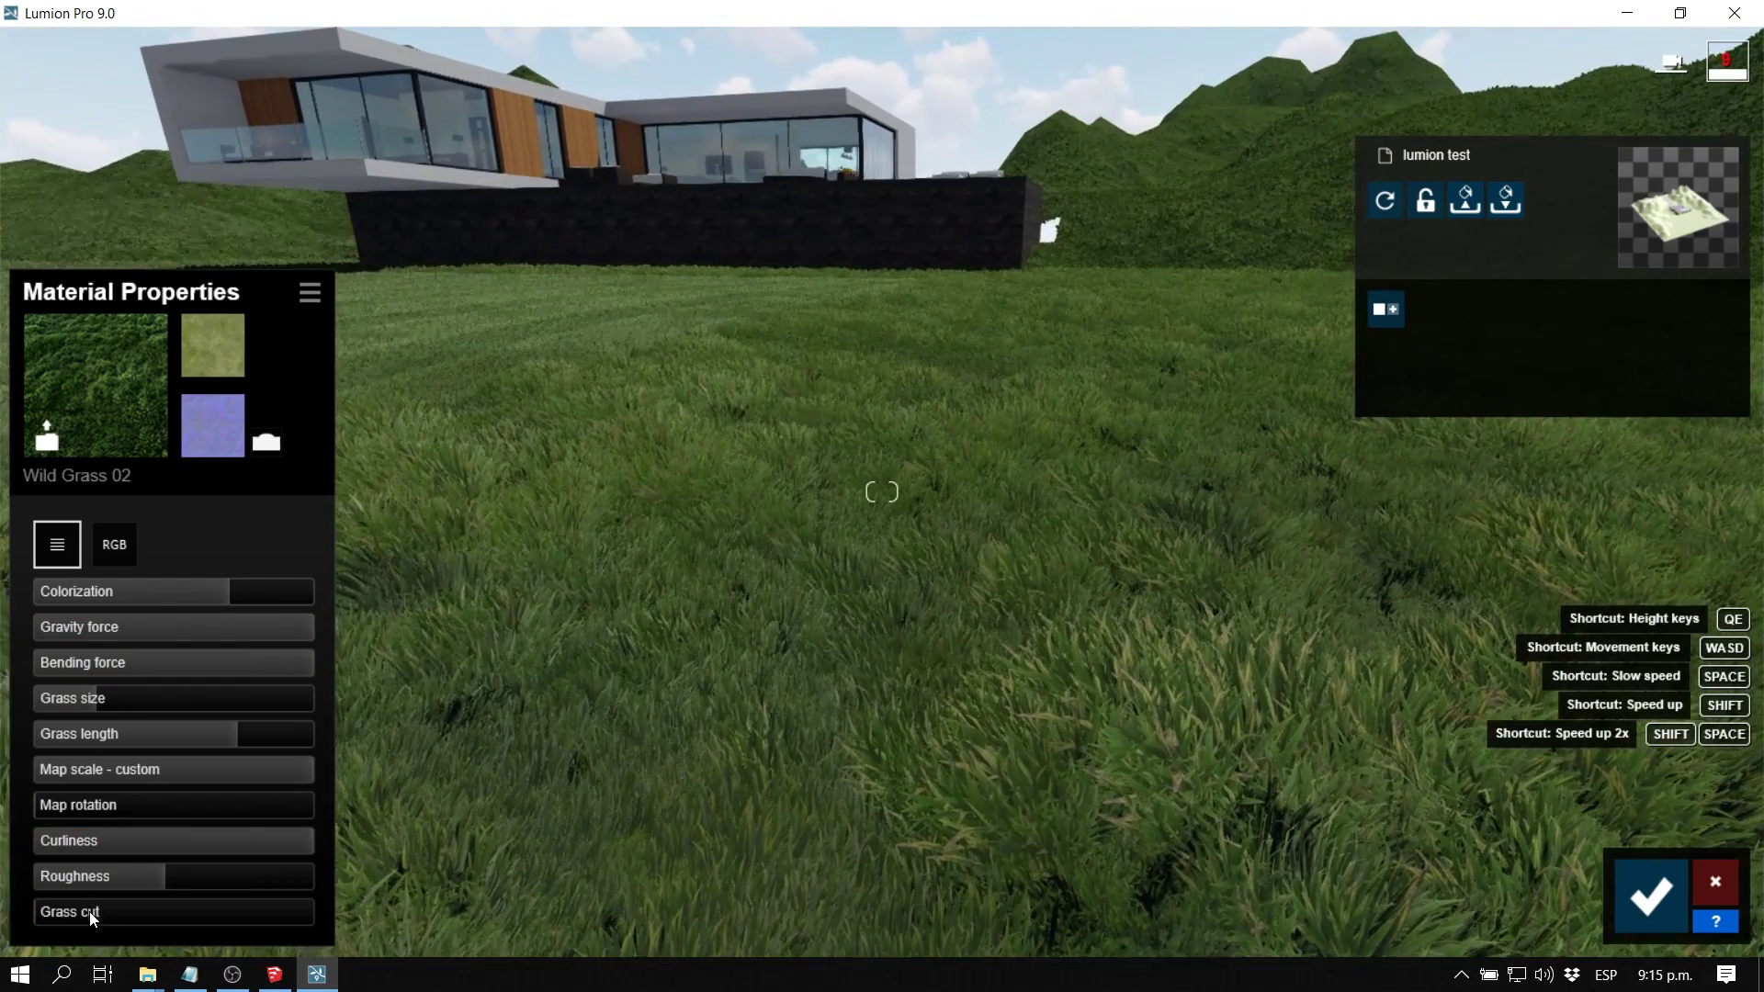
left_click_drag(92, 919, 131, 925)
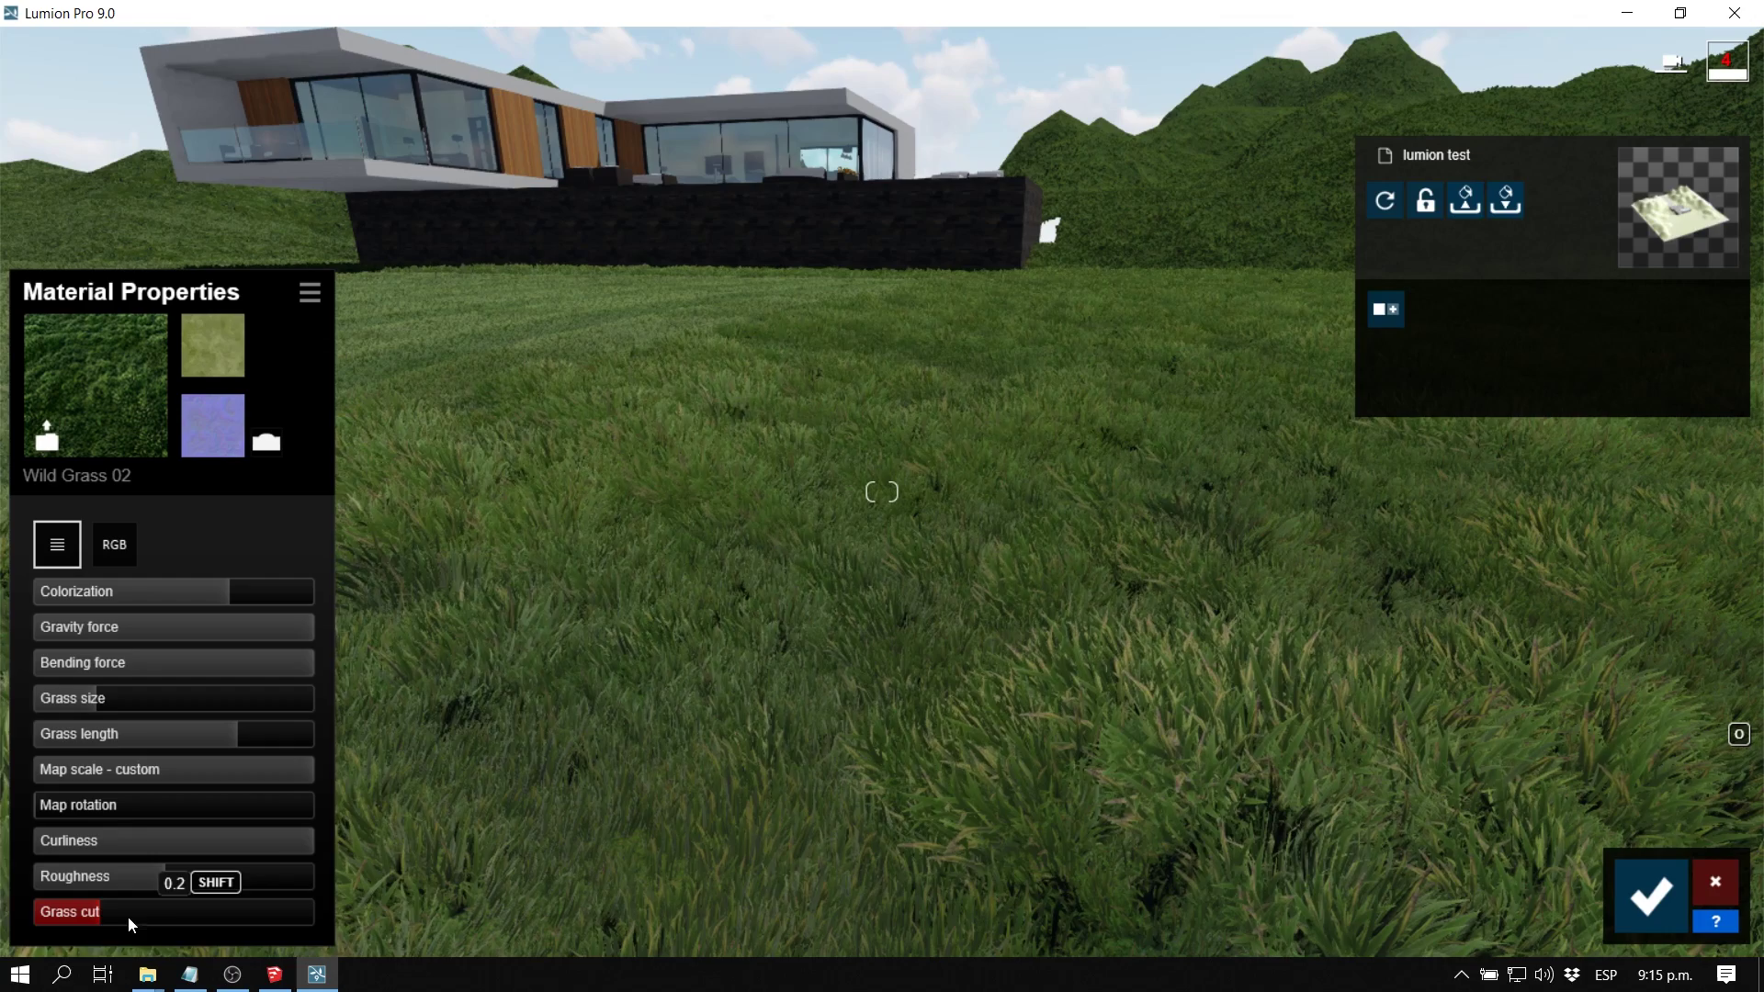
left_click_drag(276, 923, 148, 918)
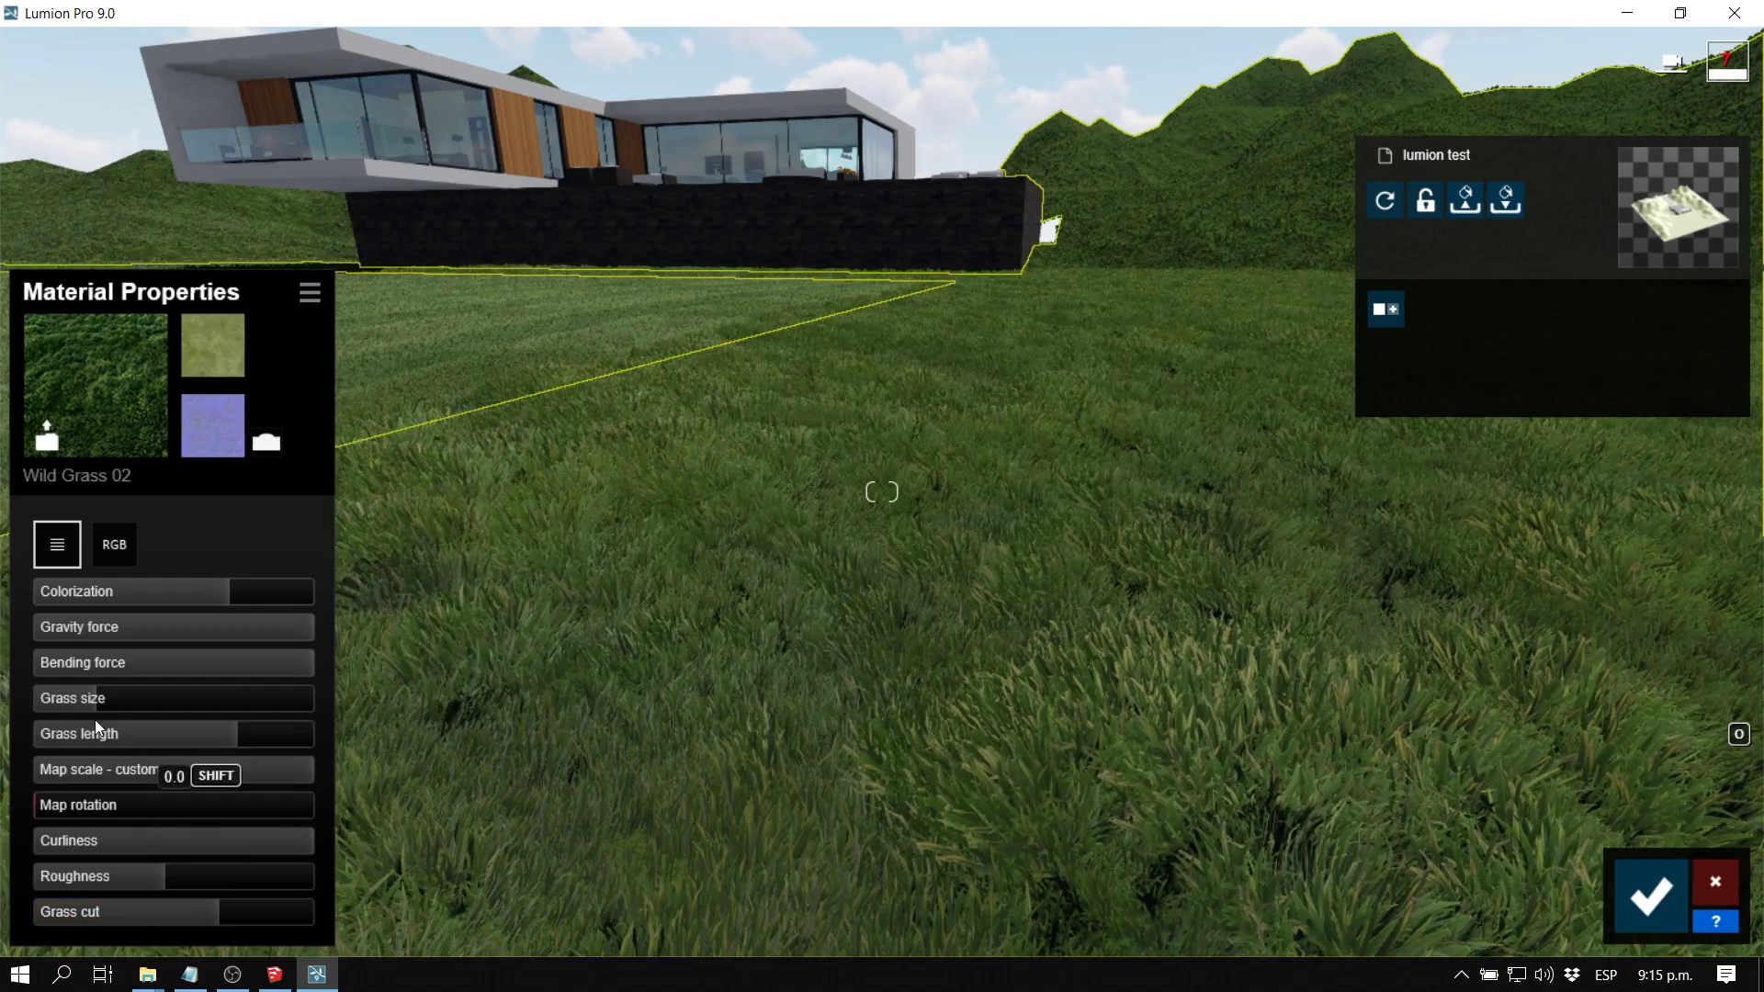
Step: Set the Wild Grass 02 grass size to 0.1 and bending force to 0.3, adjust gravity force and grass length, and save the materials
mouse_move(73, 699)
left_mouse_down()
mouse_move(41, 695)
mouse_move(70, 693)
left_mouse_up()
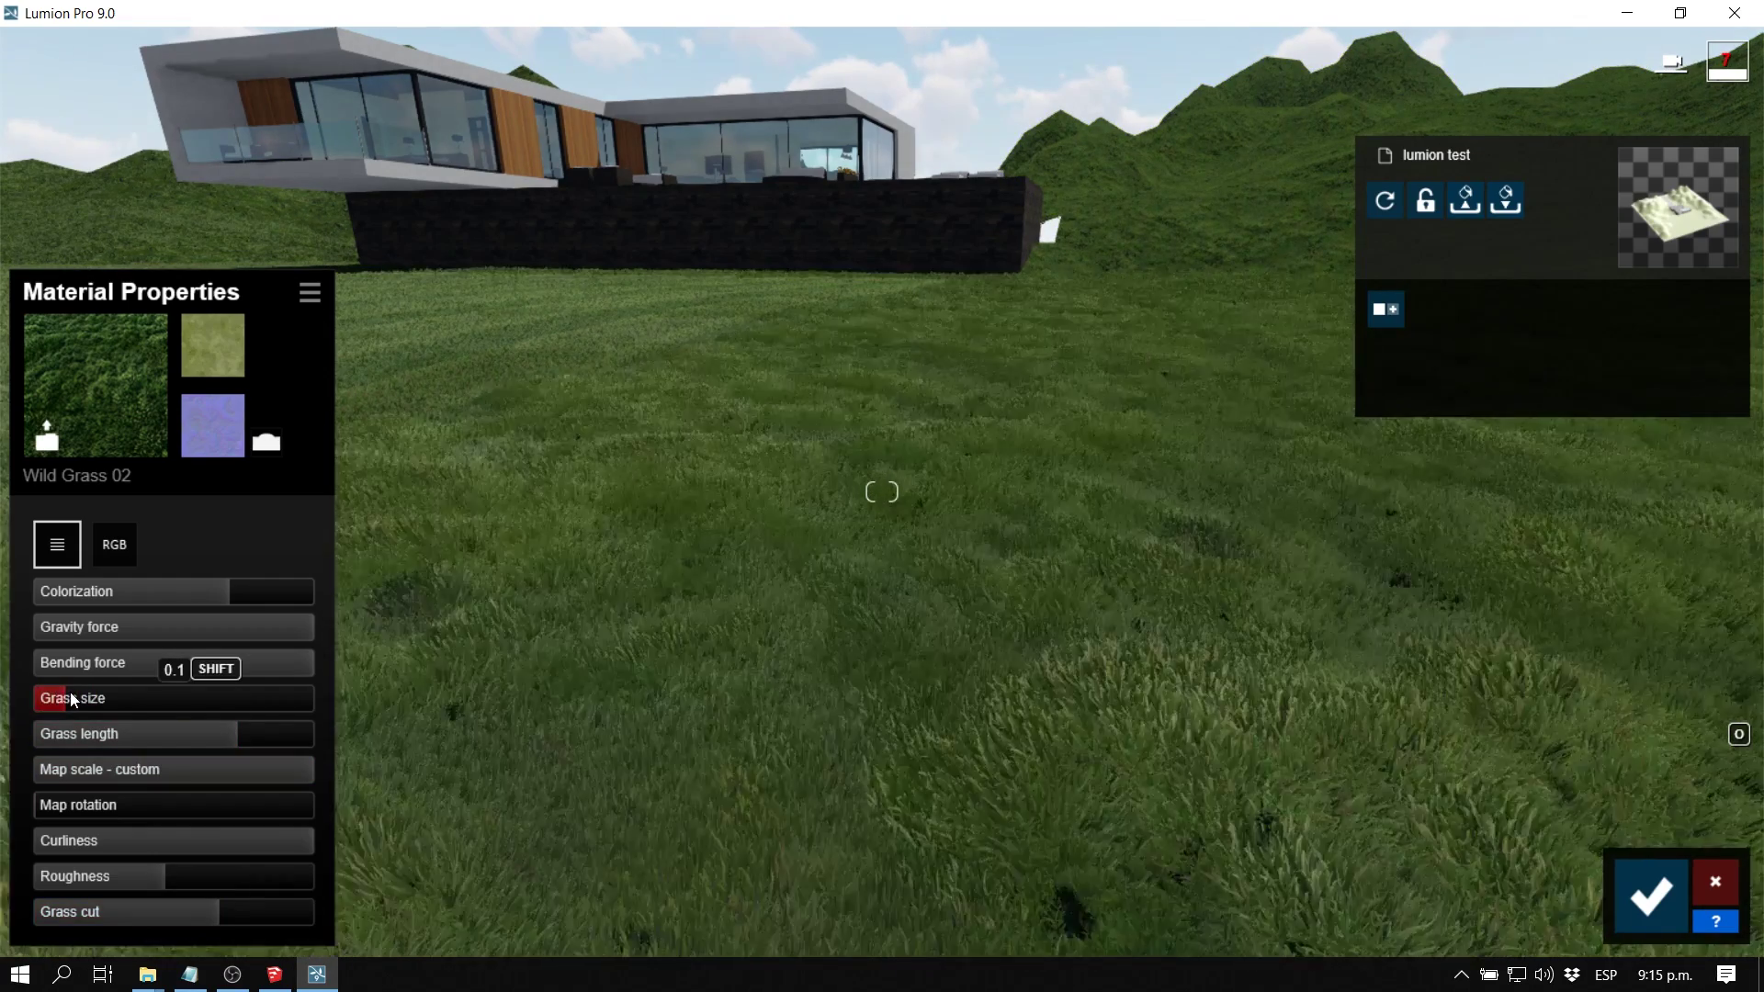
left_click_drag(162, 628, 312, 632)
left_click_drag(186, 664, 102, 664)
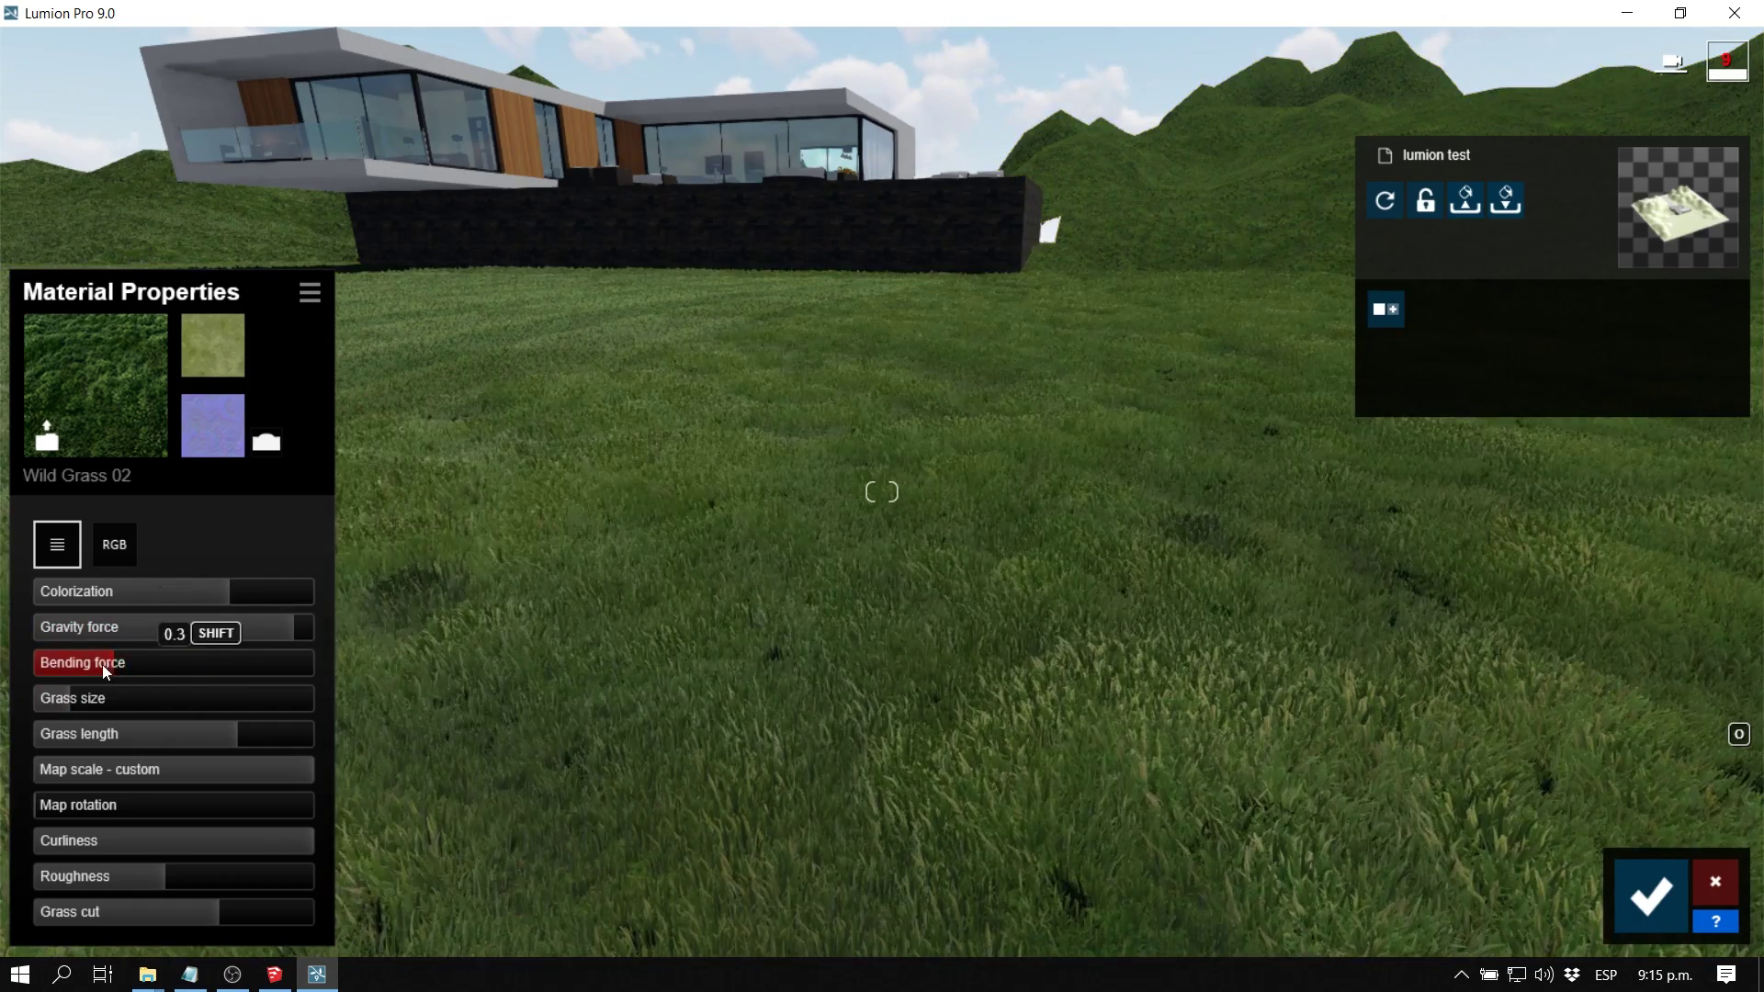
left_click(112, 734)
left_click_drag(142, 734, 1106, 618)
key("s")
right_click_drag(1106, 618, 965, 675)
key("s")
right_click_drag(882, 492, 804, 496)
key("w")
right_click_drag(919, 657, 1078, 607)
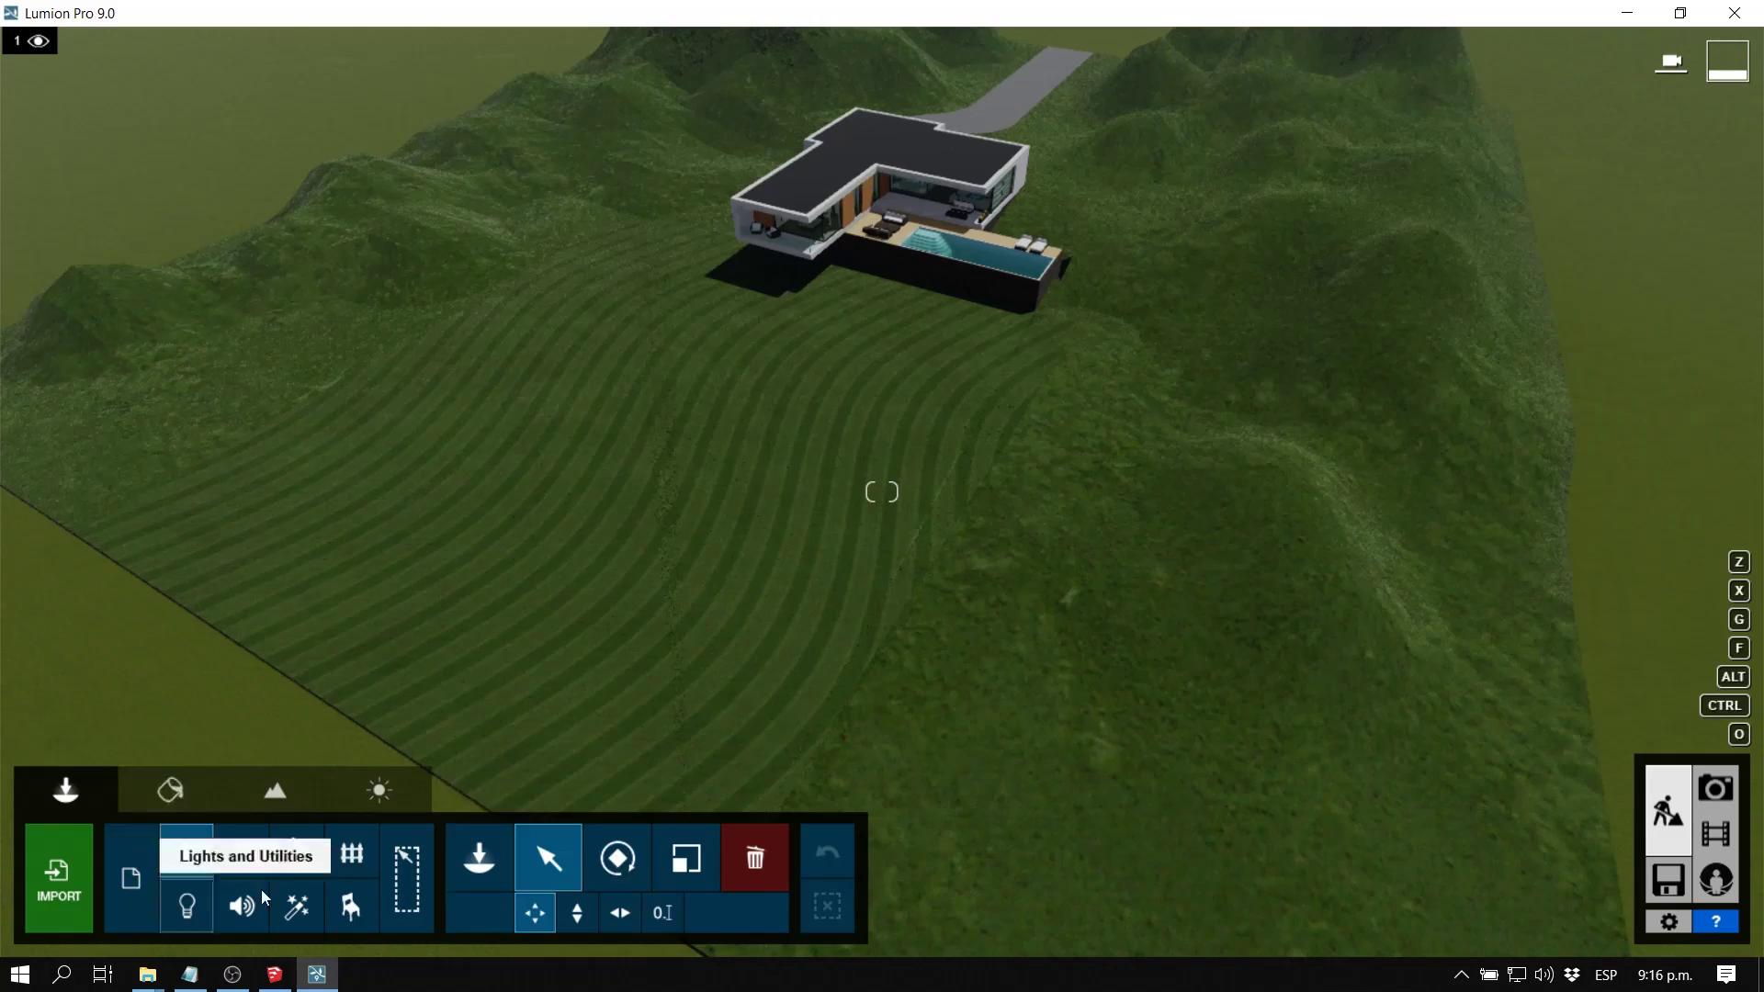
Step: Choose the spreading broadleaf tree in the second row of Nature Library page 2 and plant groups of it on the hills around the house
left_click(187, 852)
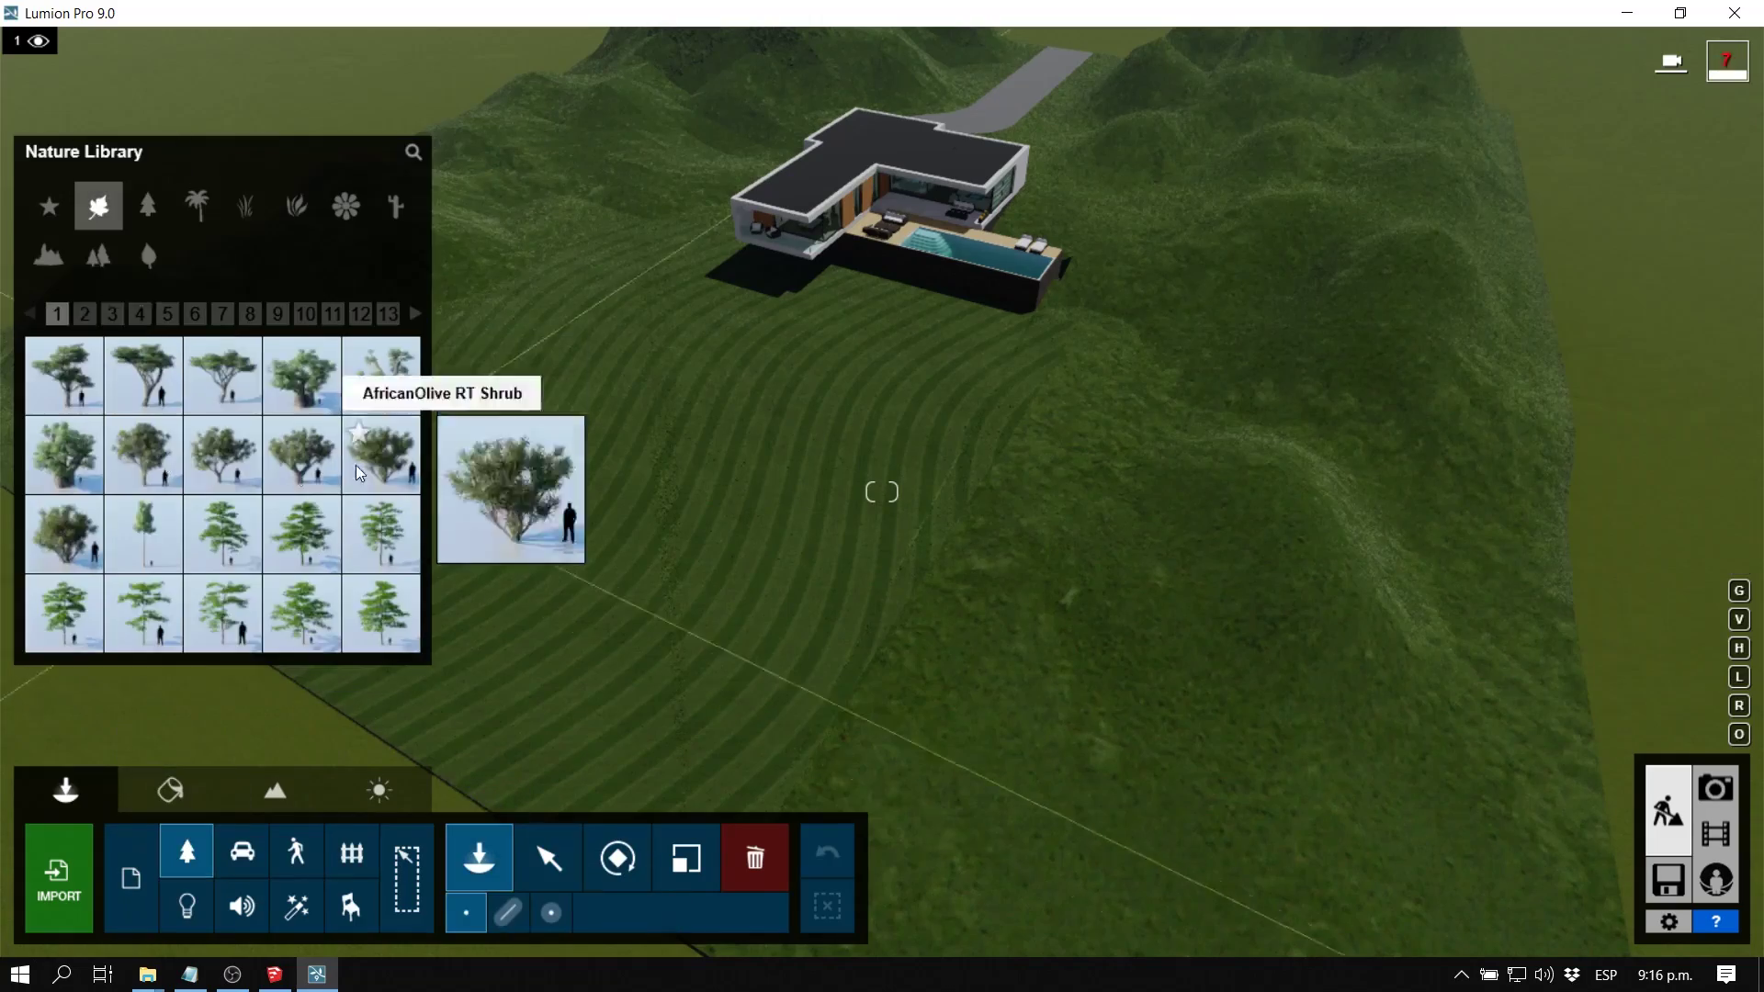
left_click(83, 313)
left_click(301, 454)
left_click(1332, 393)
right_click_drag(1311, 213, 1378, 184)
left_click(681, 158, "ctrl")
right_click_drag(681, 158, 588, 119)
left_click(884, 273, "ctrl")
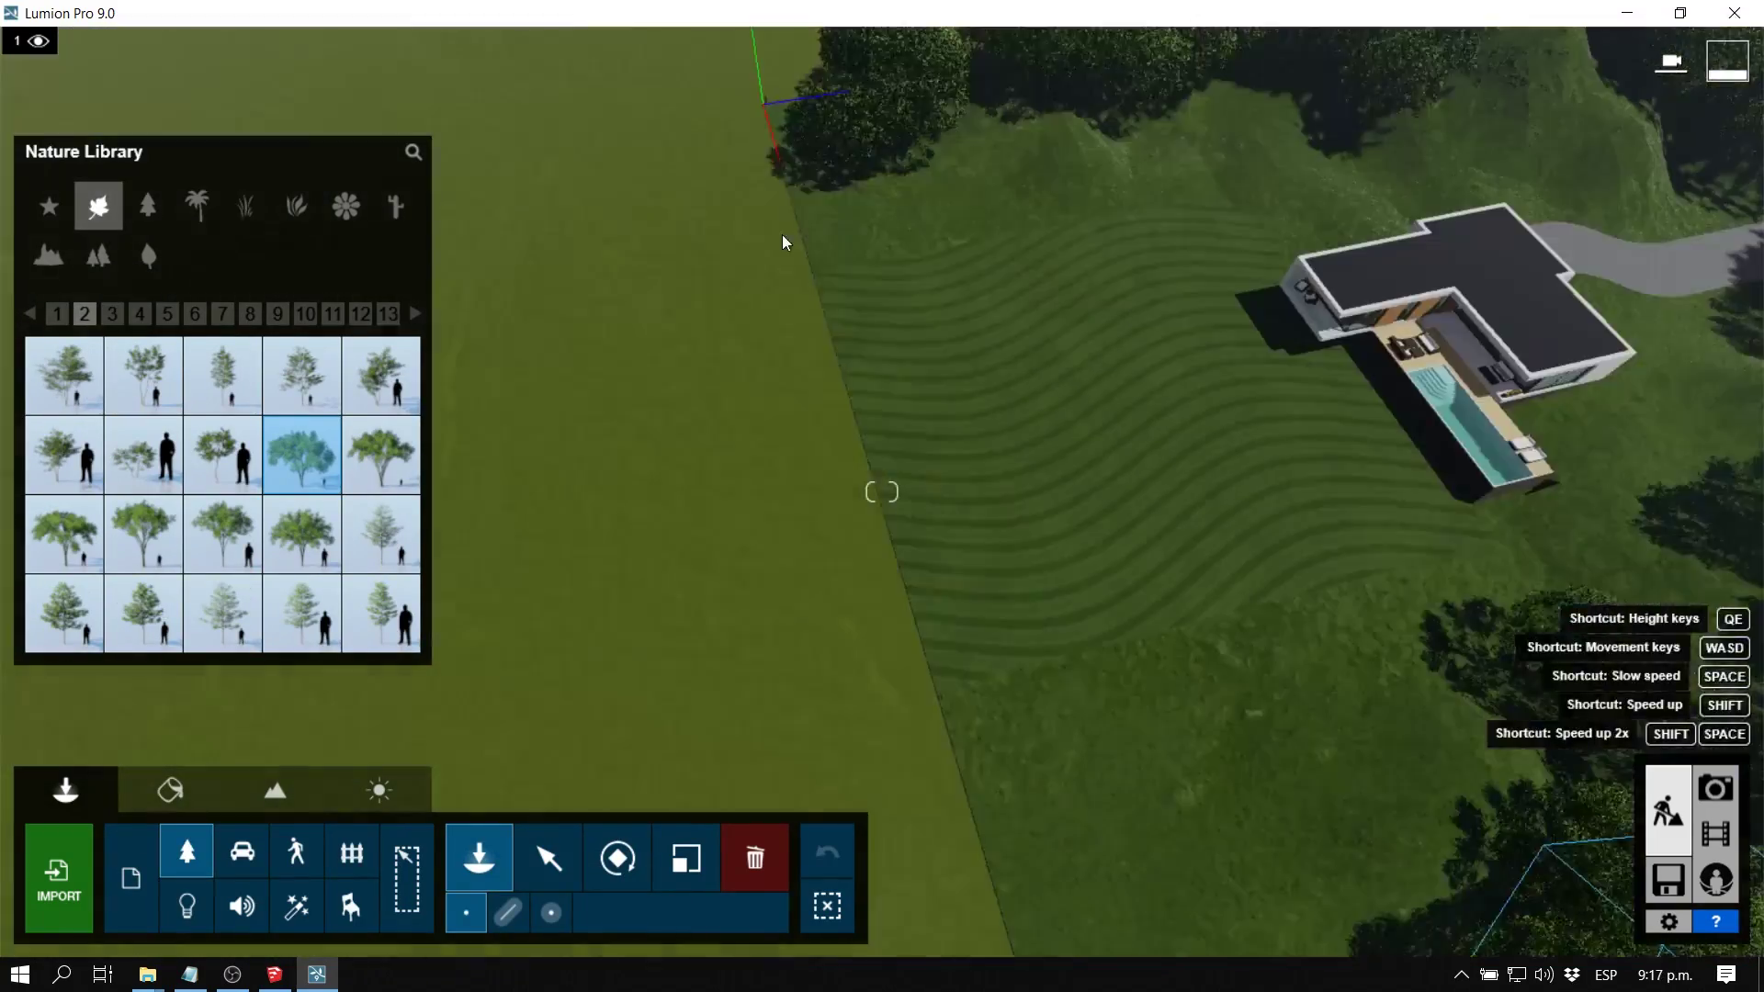
Step: Plant different broadleaf trees from Nature Library pages 2 to 13 around the house and assign another 3D grass to the striped lawn
left_click(381, 533)
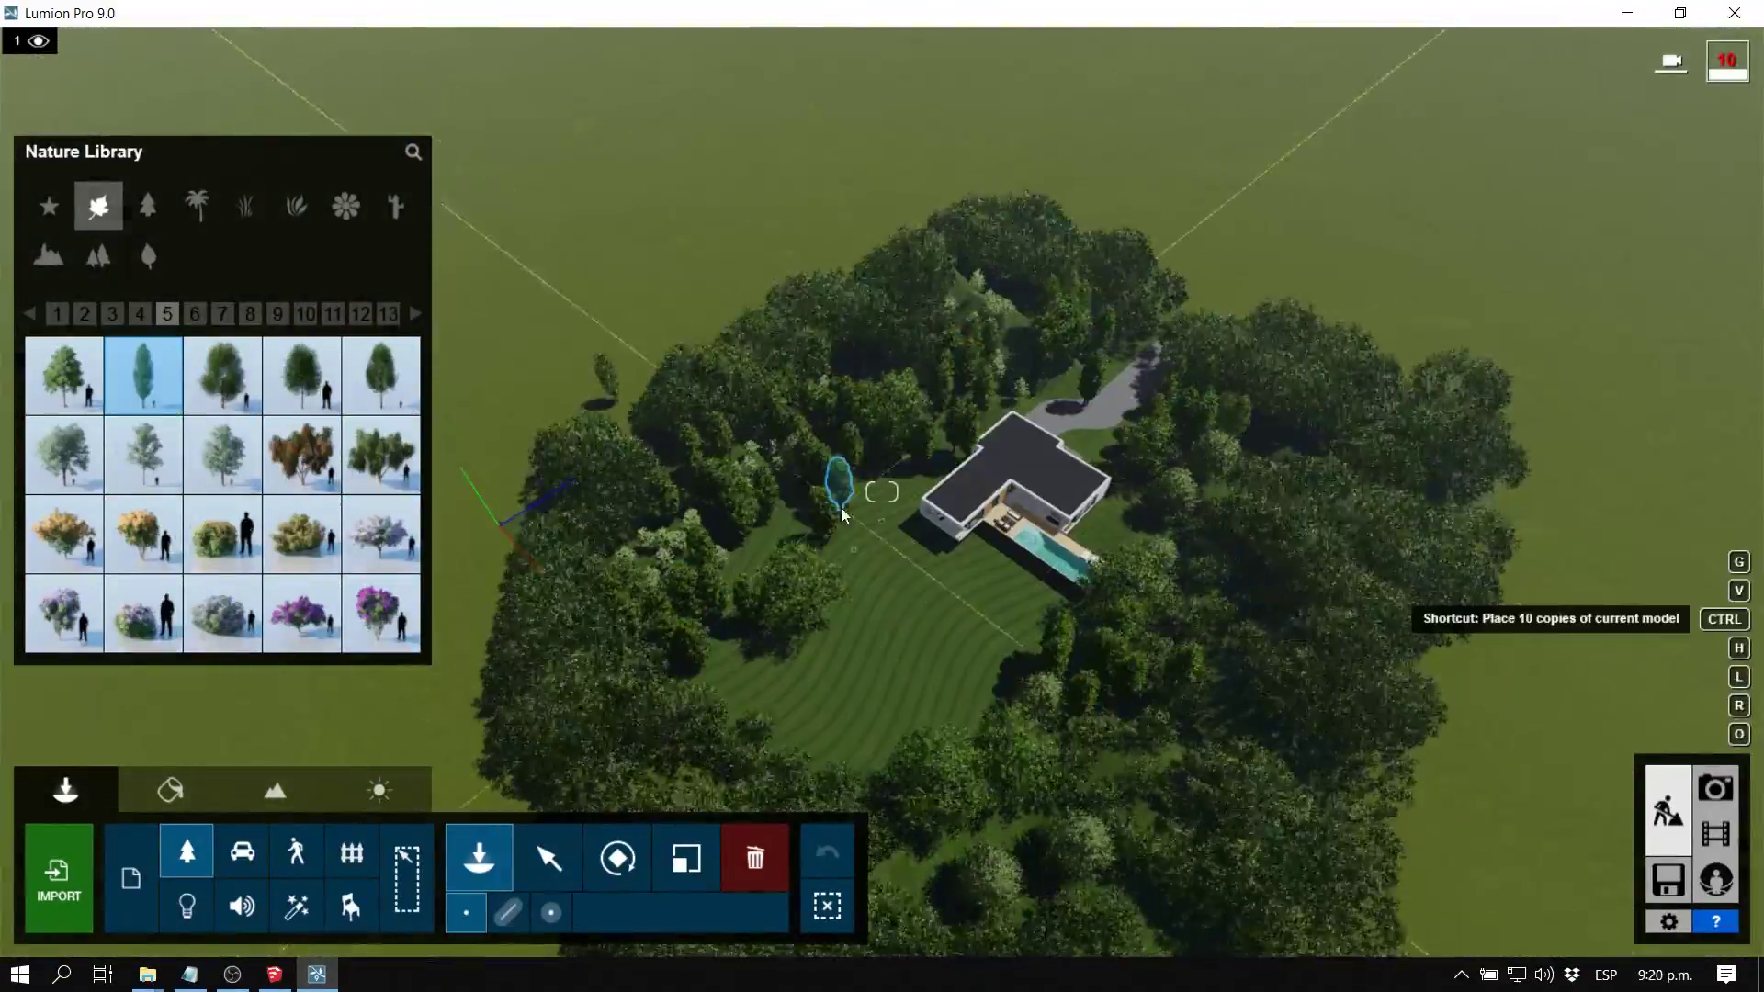
left_click(250, 314)
left_click(305, 314)
left_click(143, 533)
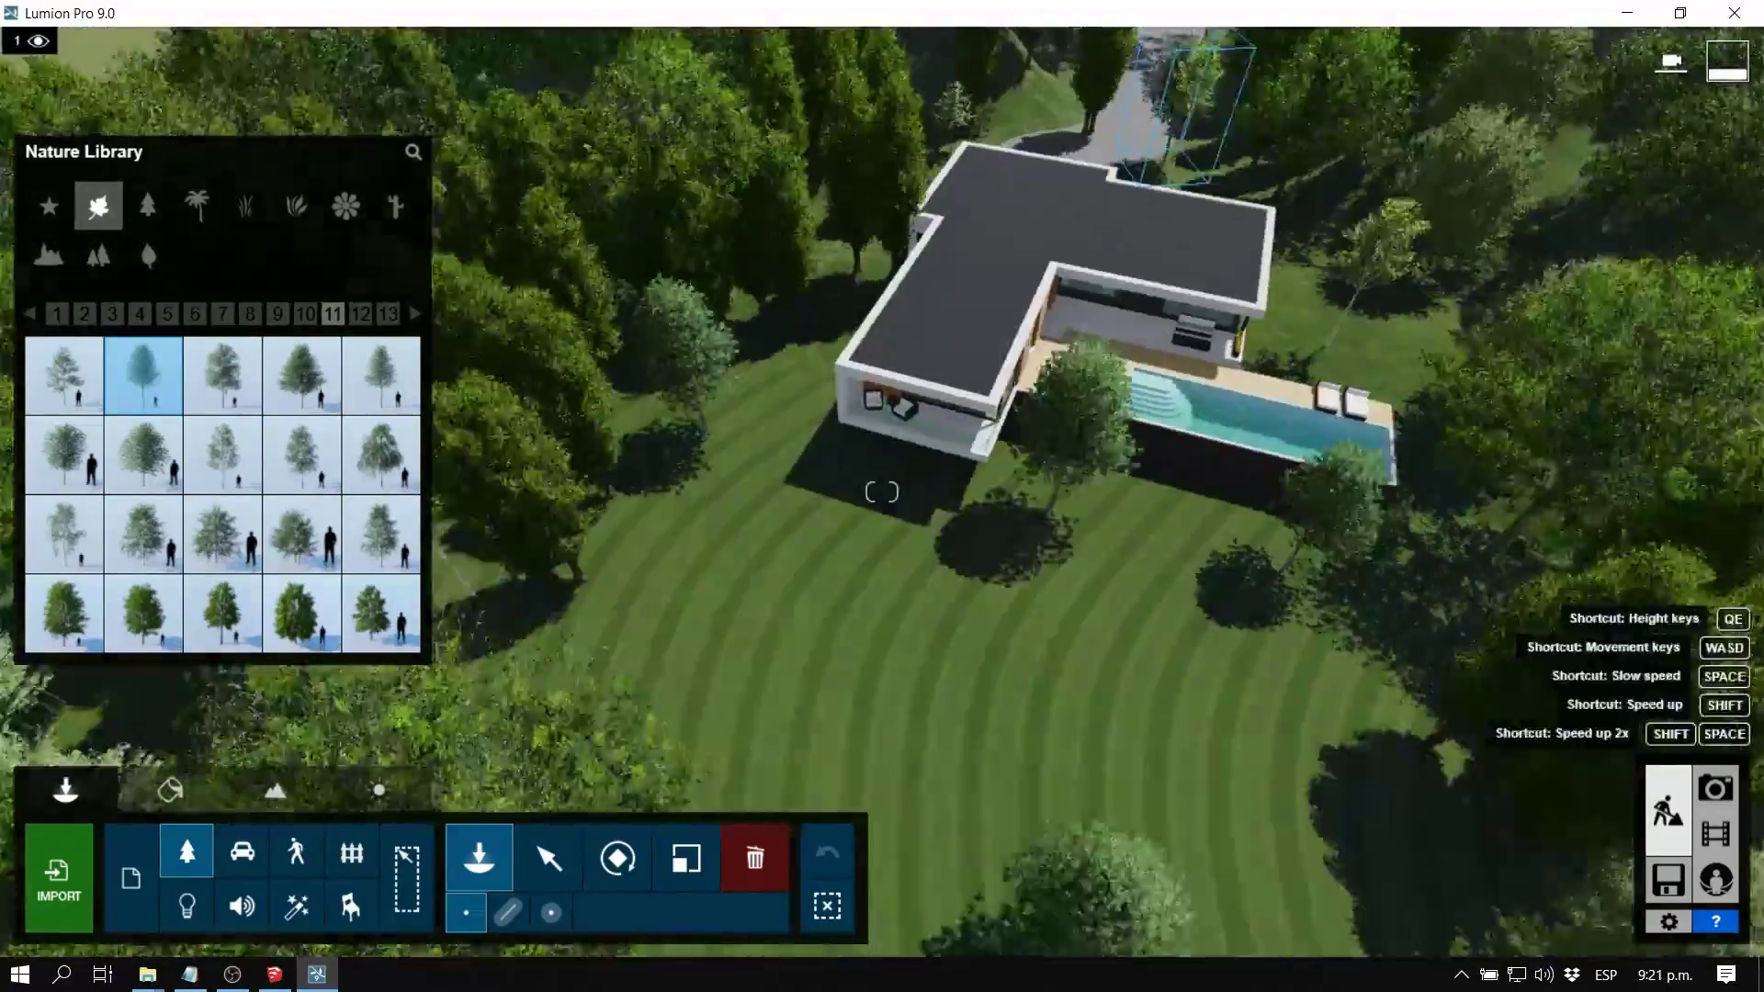
left_click(388, 313)
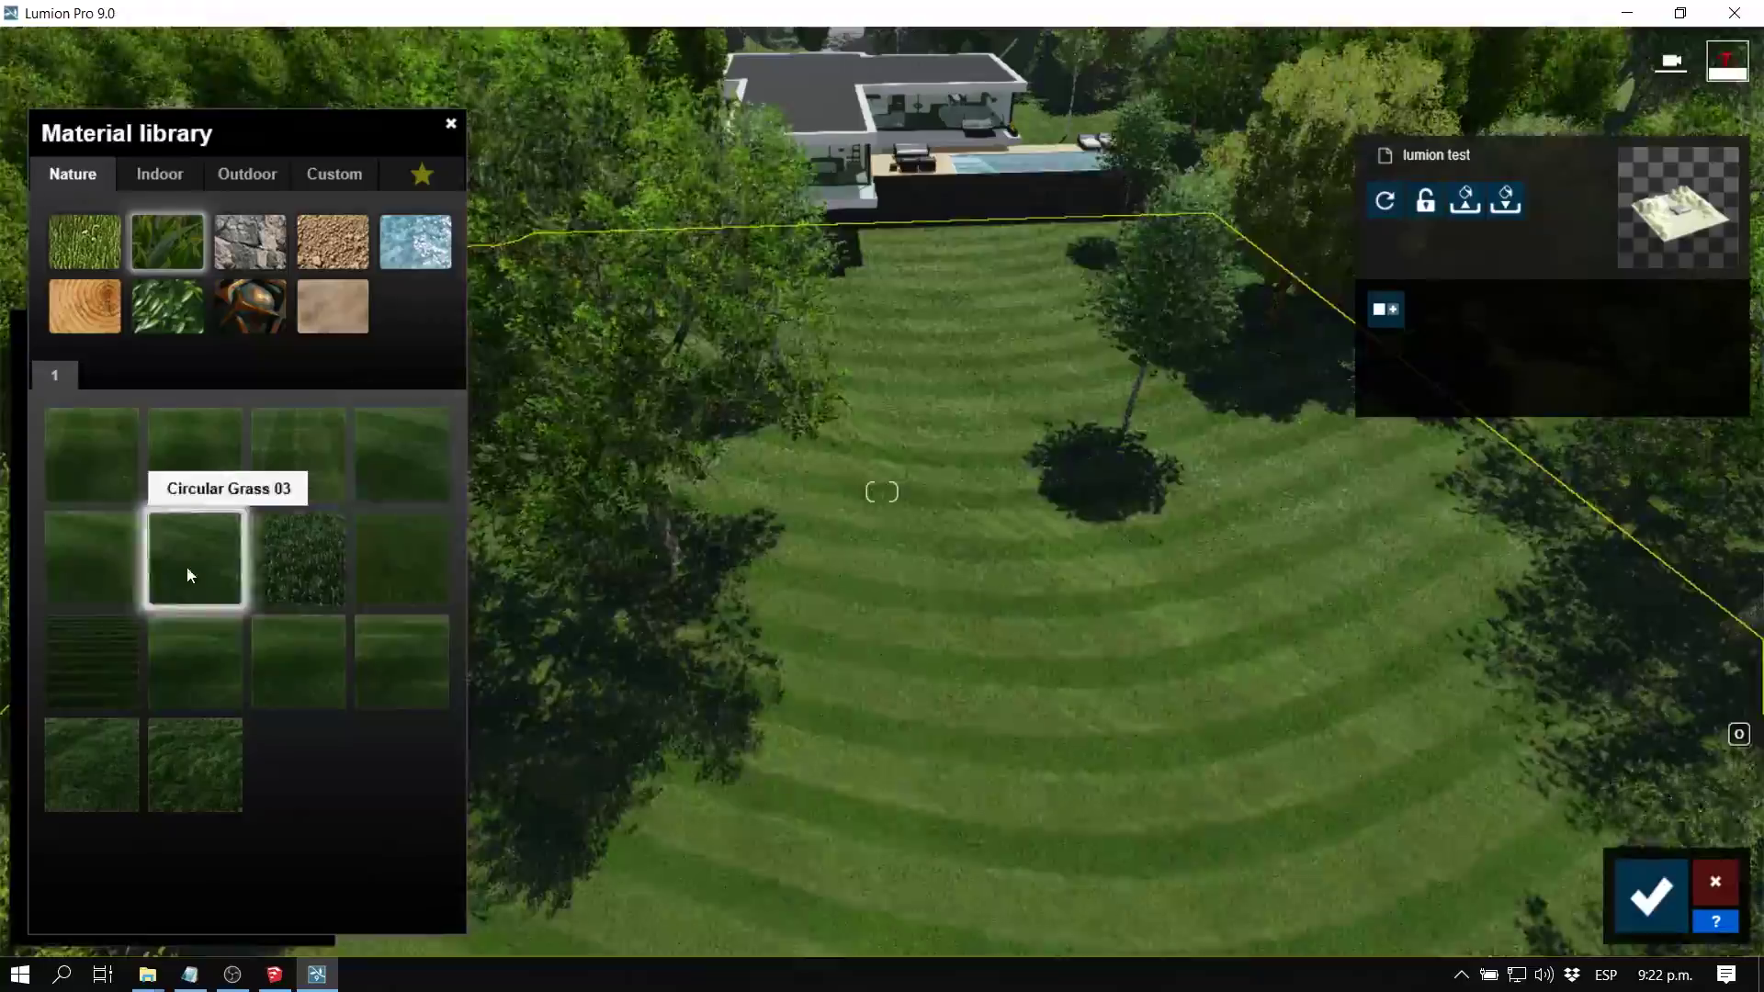
left_click(236, 669)
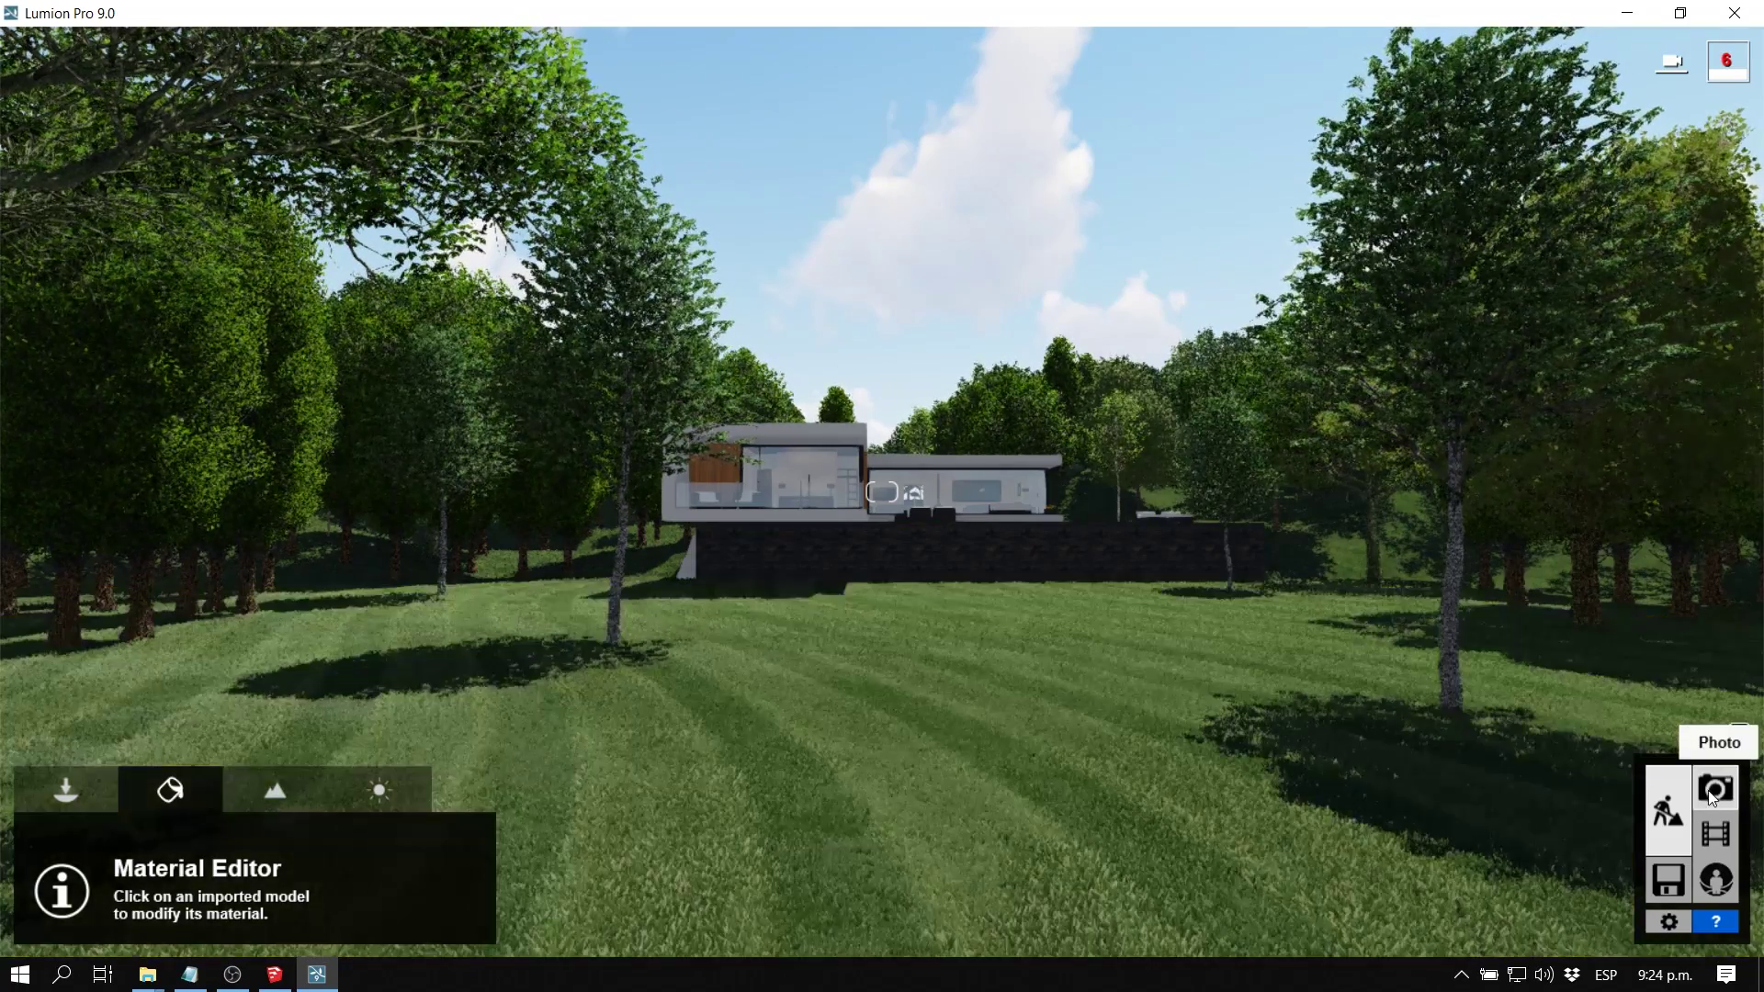
Step: Switch to Photo mode and set the camera to the 1.60 m eye-level height
left_click(1708, 792)
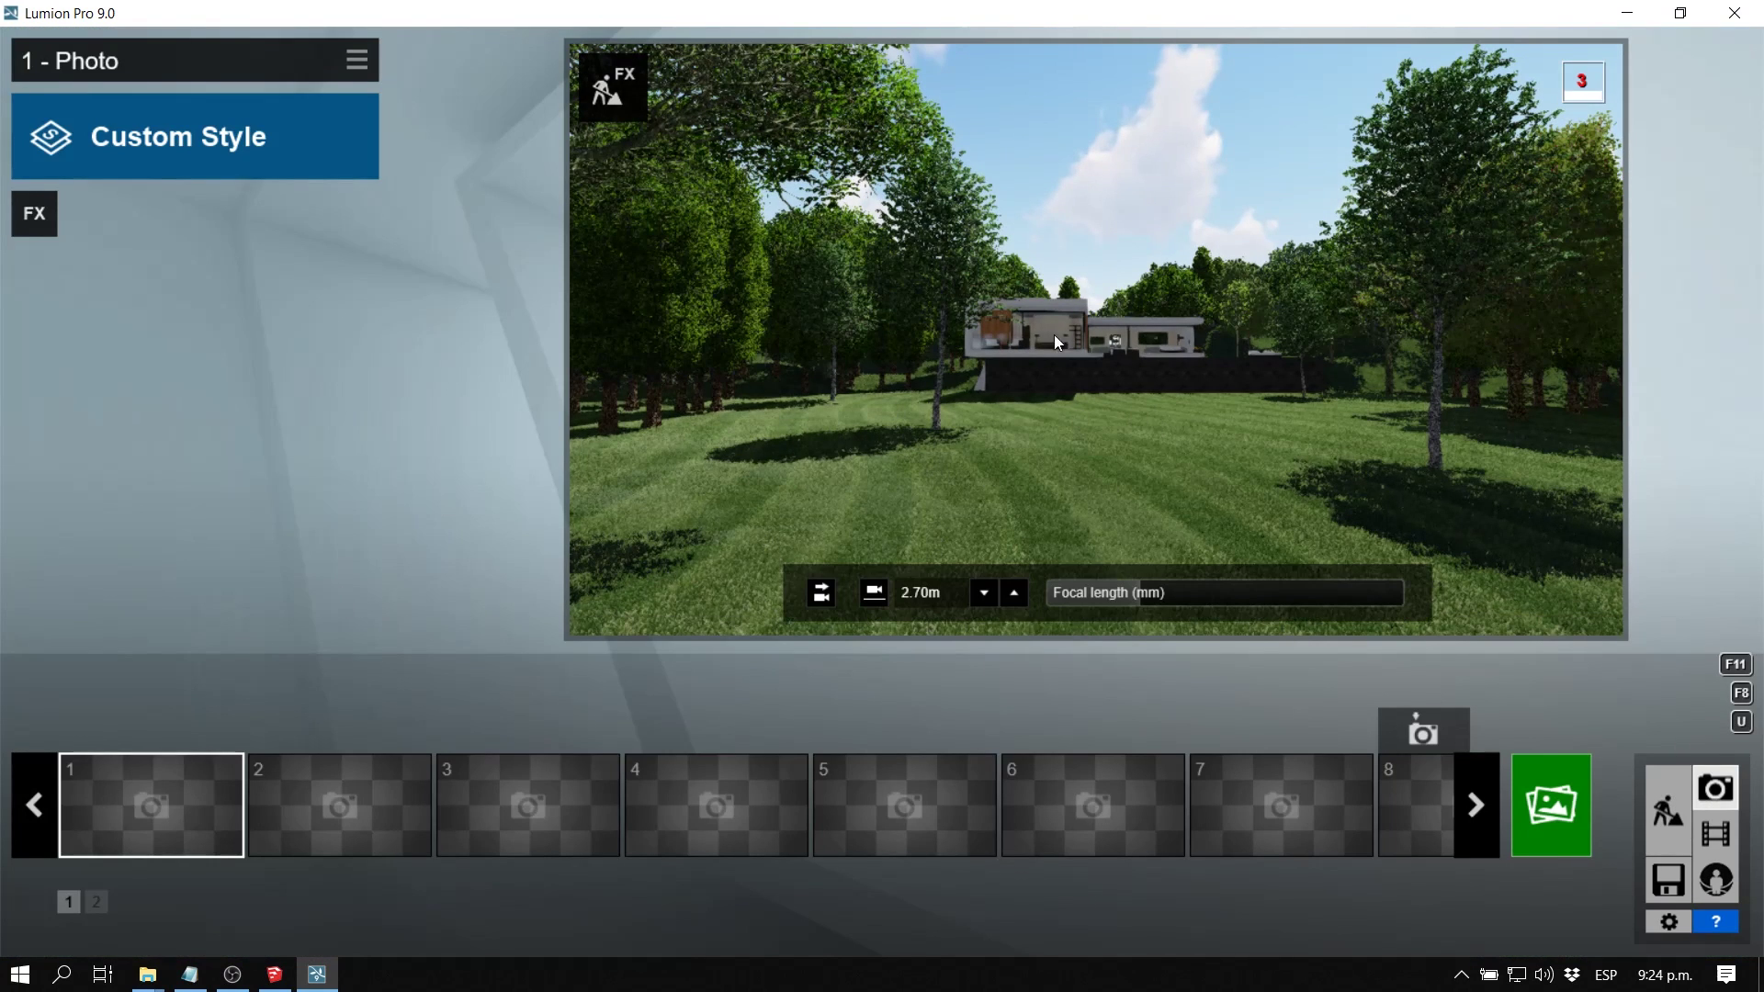
left_click(869, 596)
left_click(876, 596)
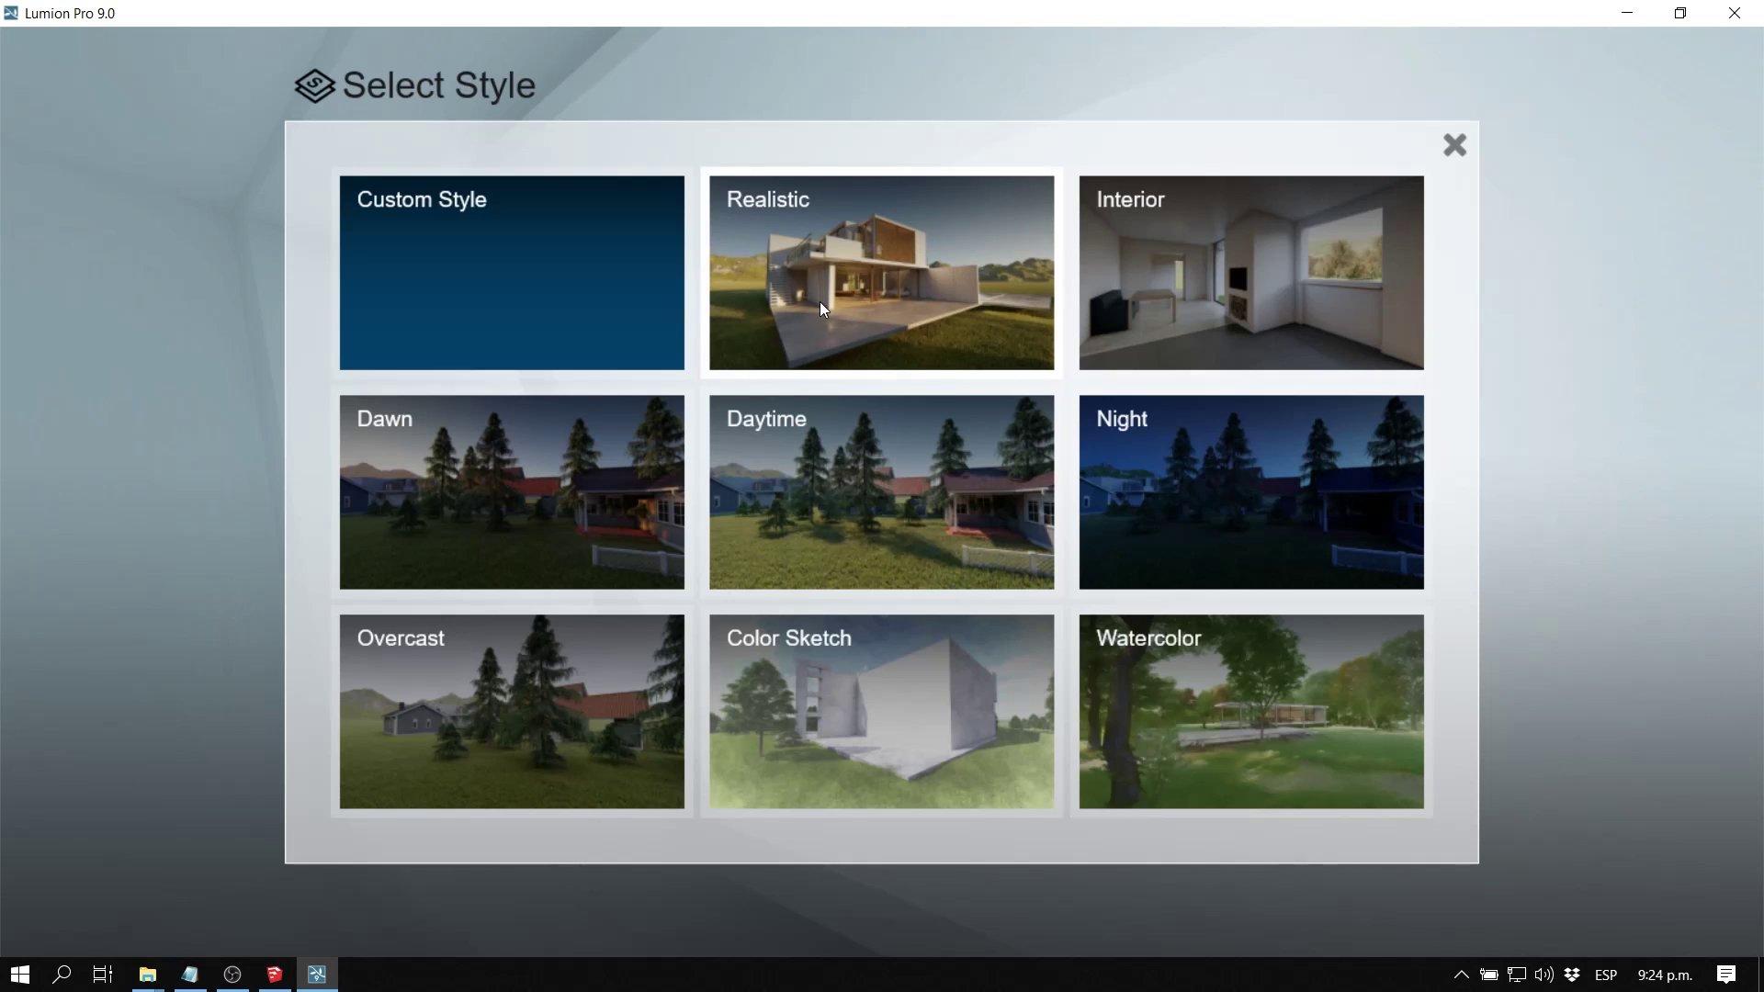
Step: Try the Realistic, Dawn and Daytime styles on photo 1
left_click(821, 303)
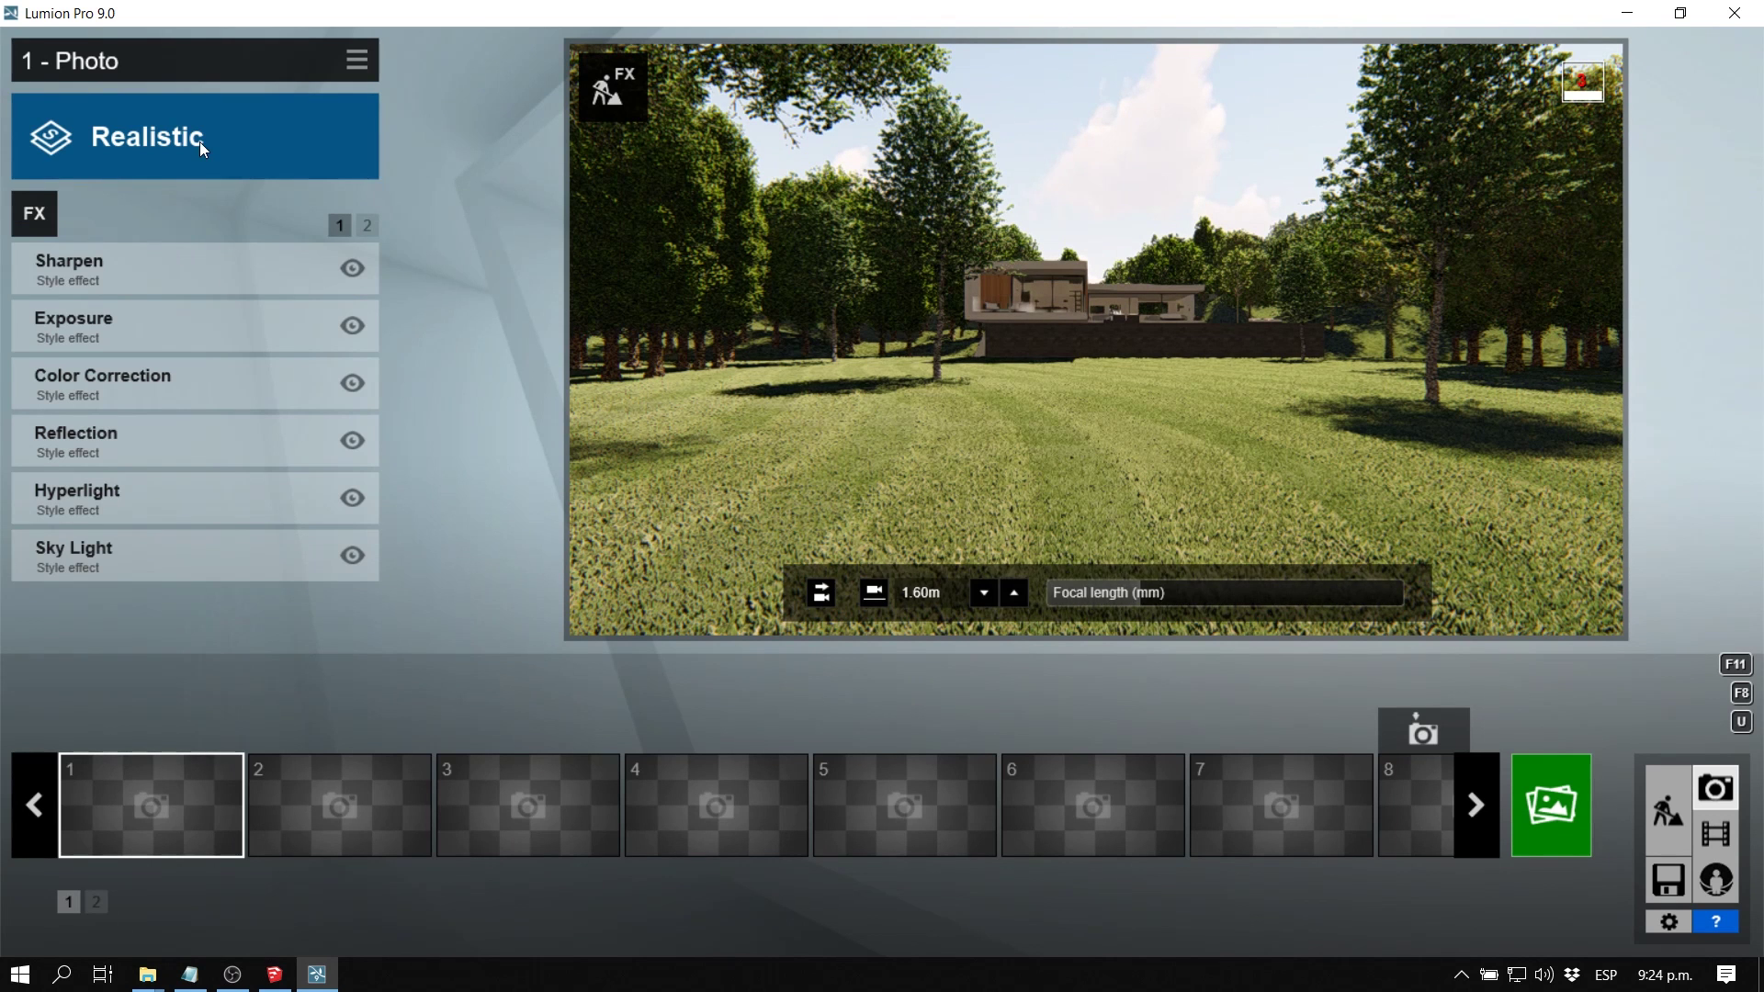
left_click(212, 143)
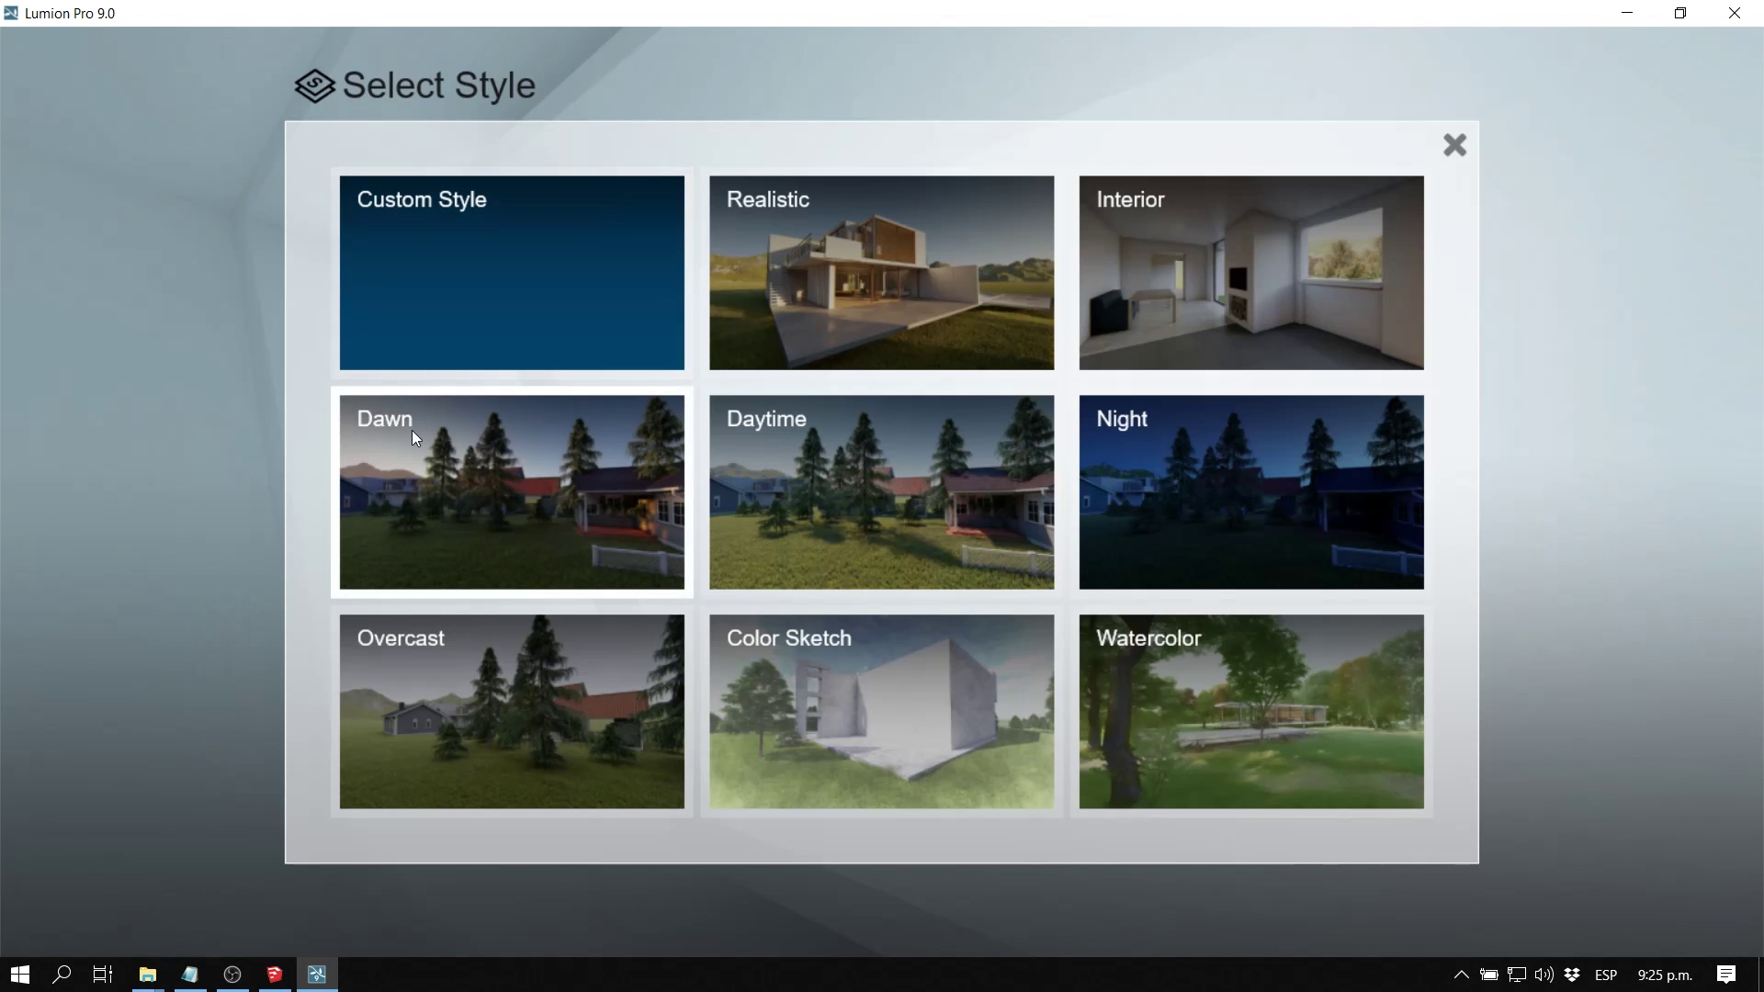
left_click(412, 430)
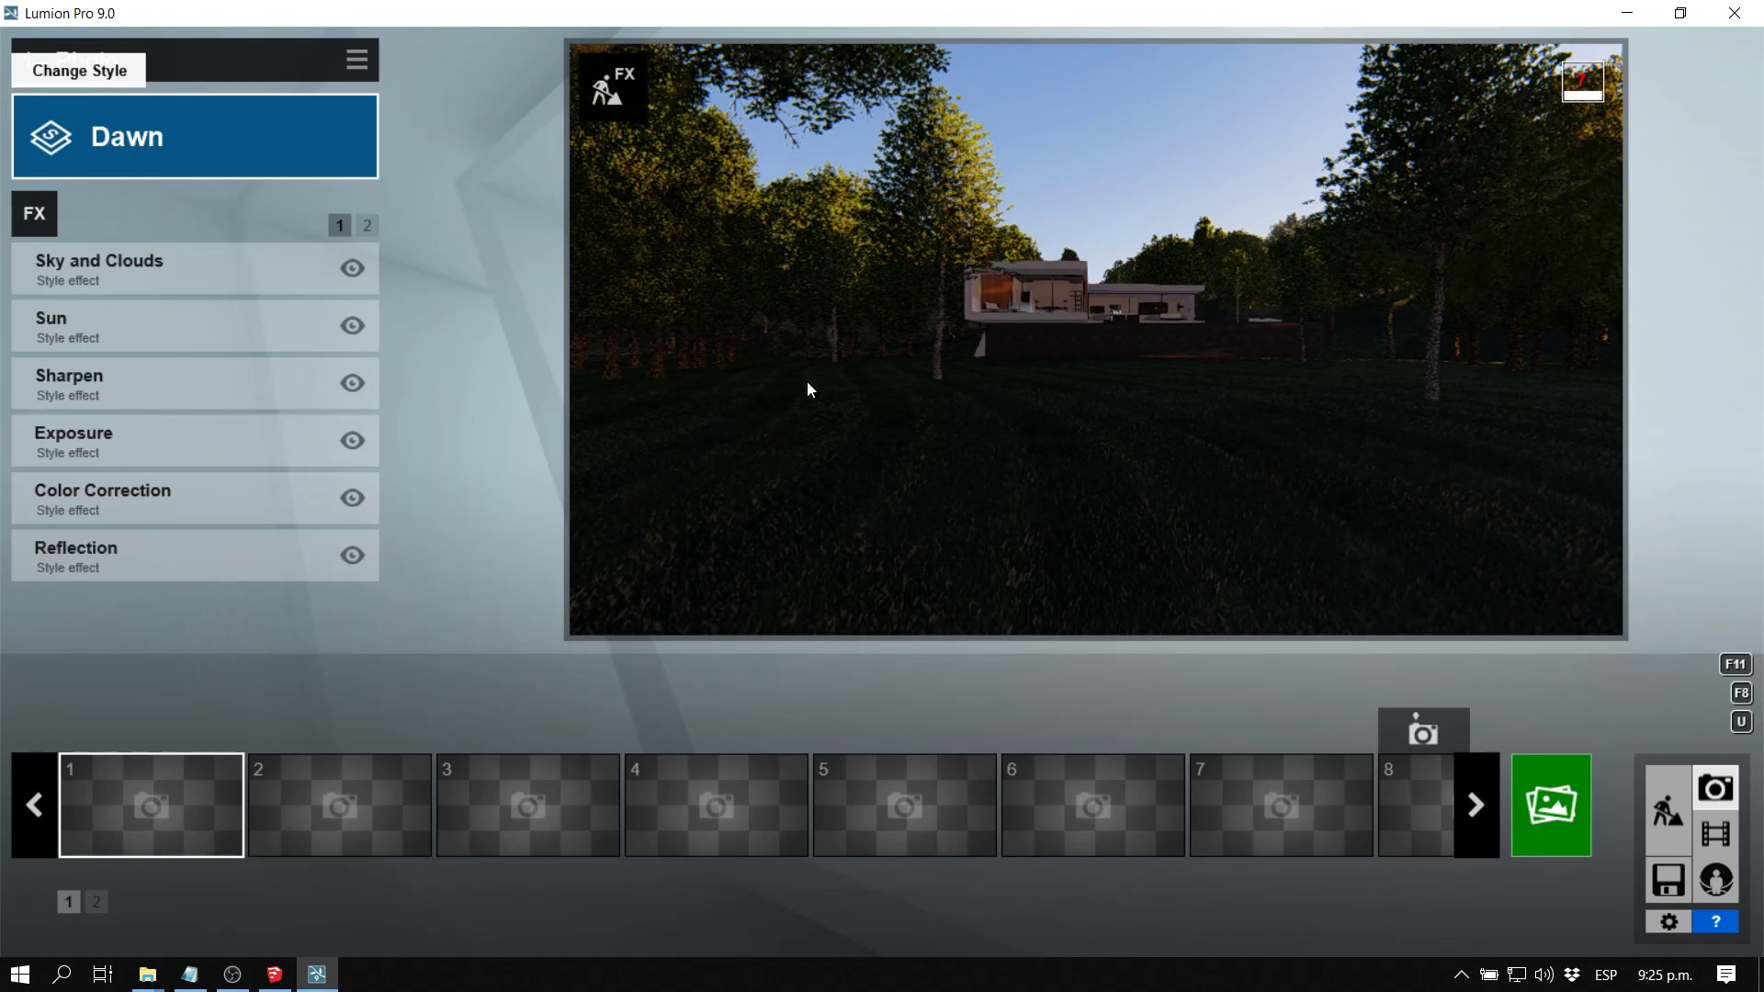
left_click(200, 138)
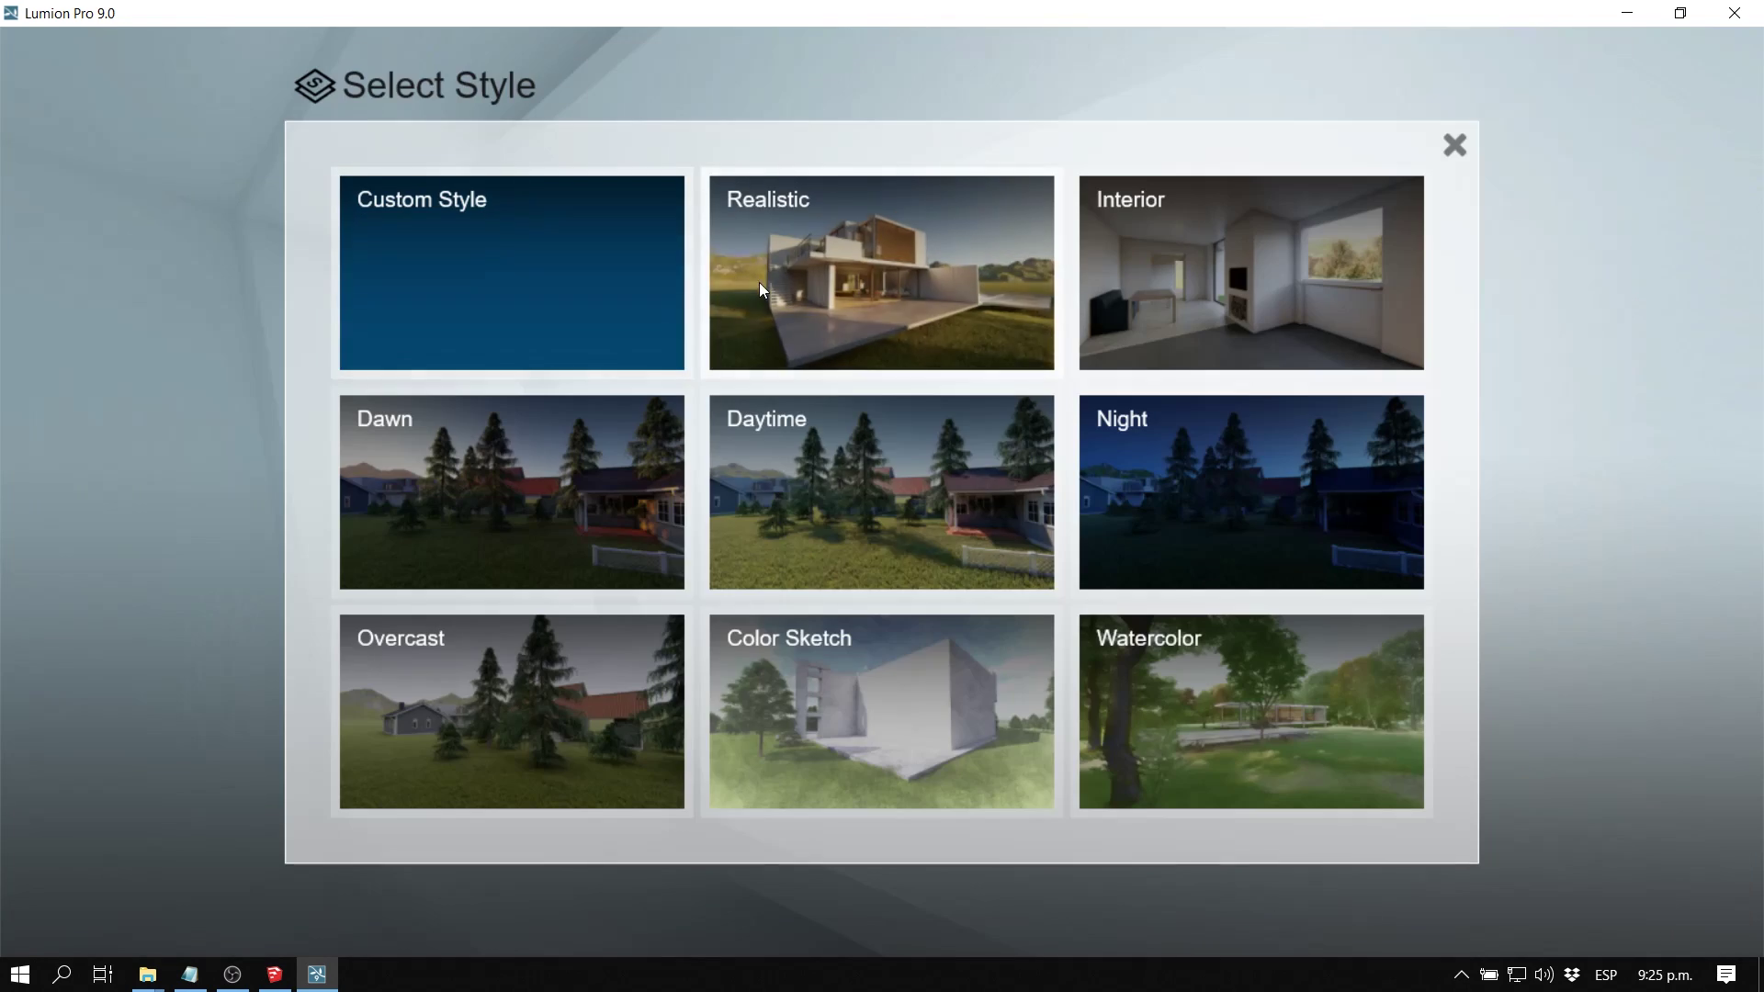
left_click(825, 428)
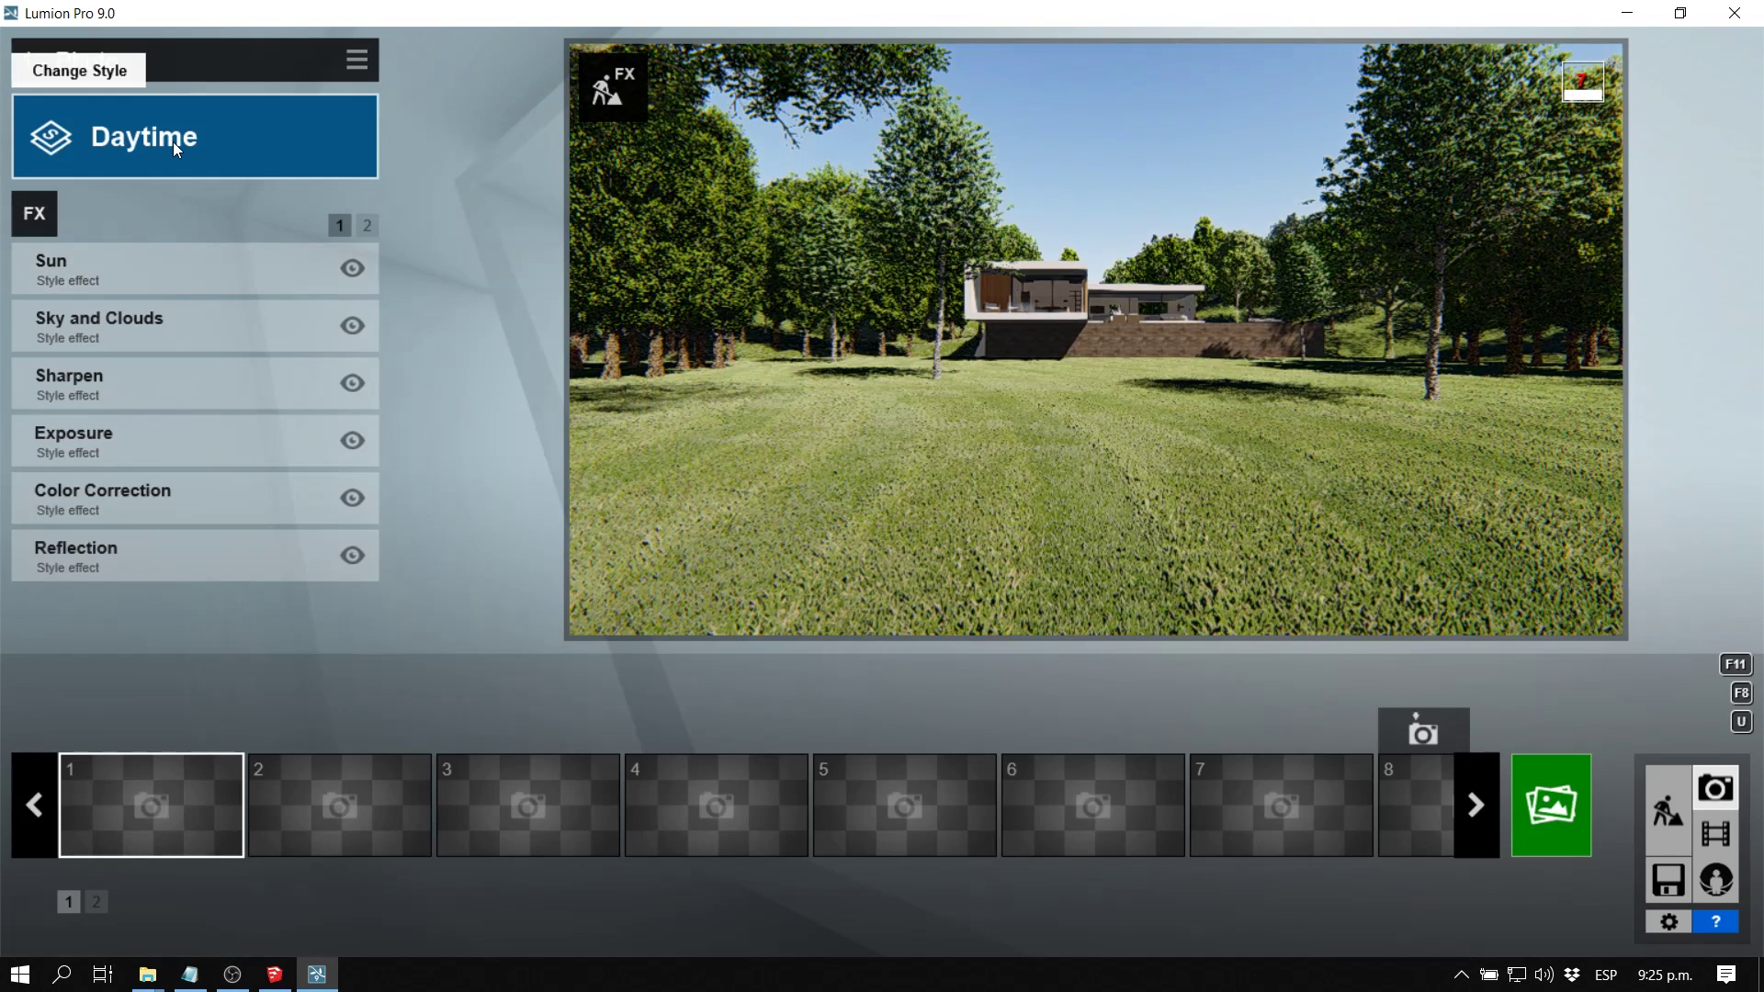
Step: Apply the Dawn style to photo 1 and add the Real Skies weather effect
left_click(173, 141)
left_click(456, 450)
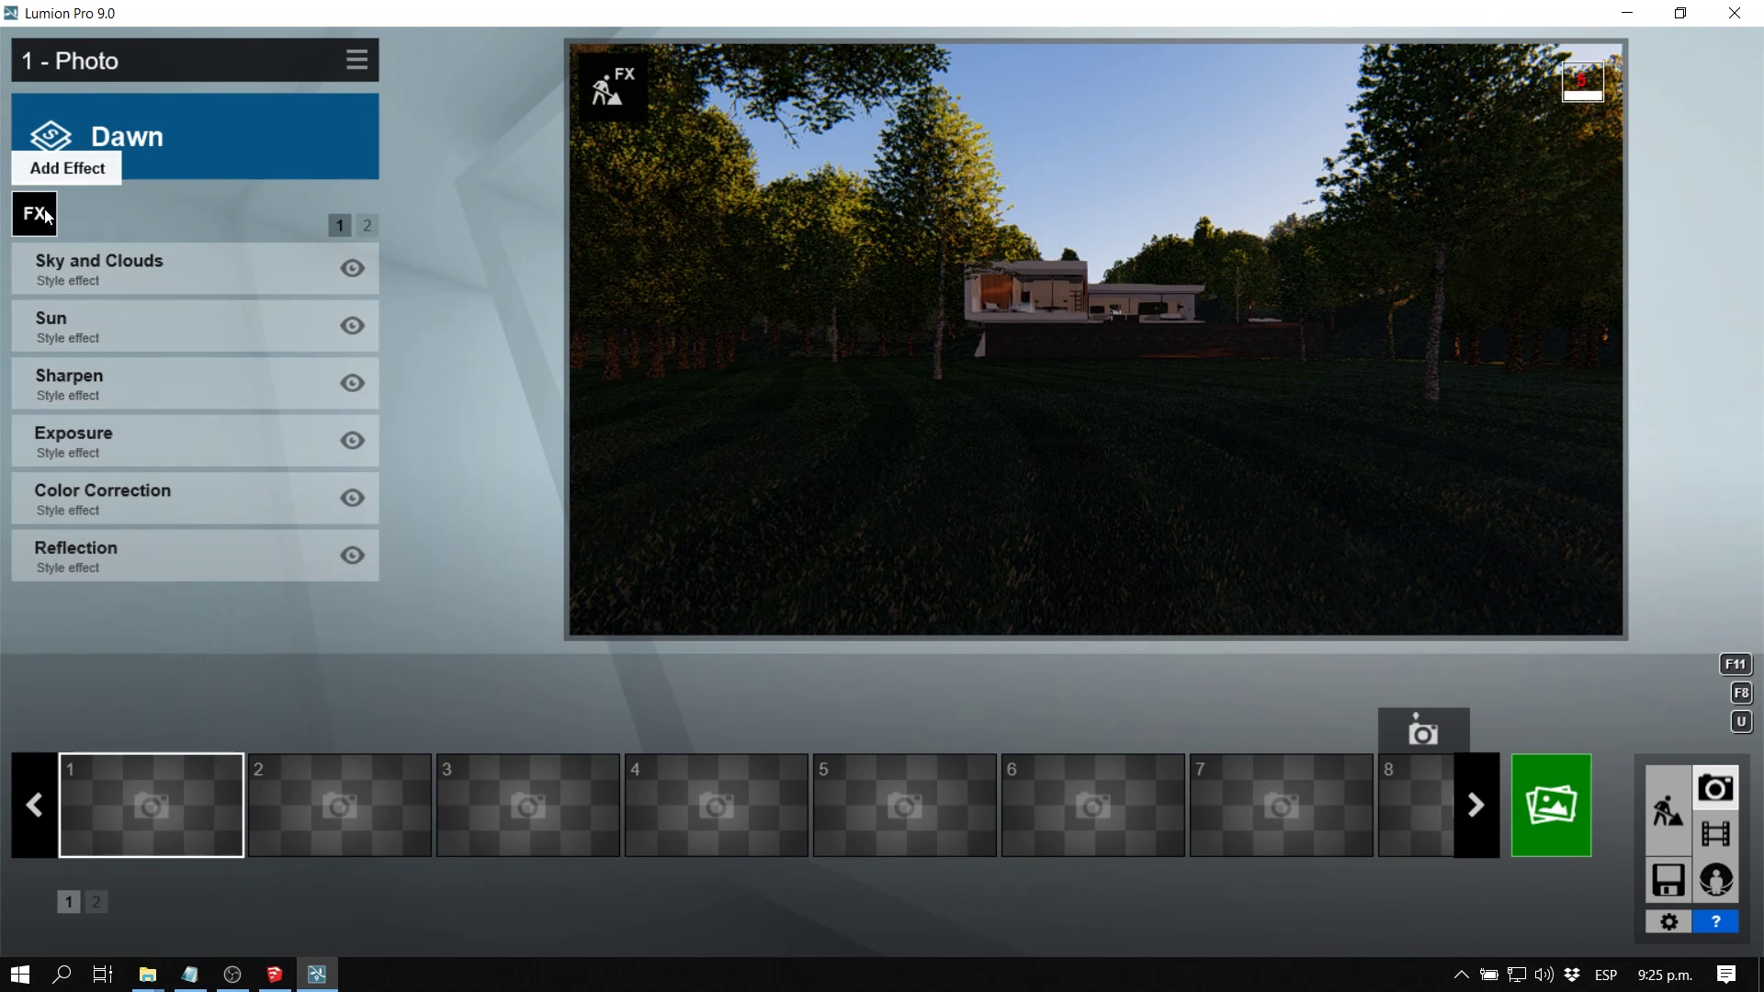
mouse_move(103, 331)
left_click(32, 217)
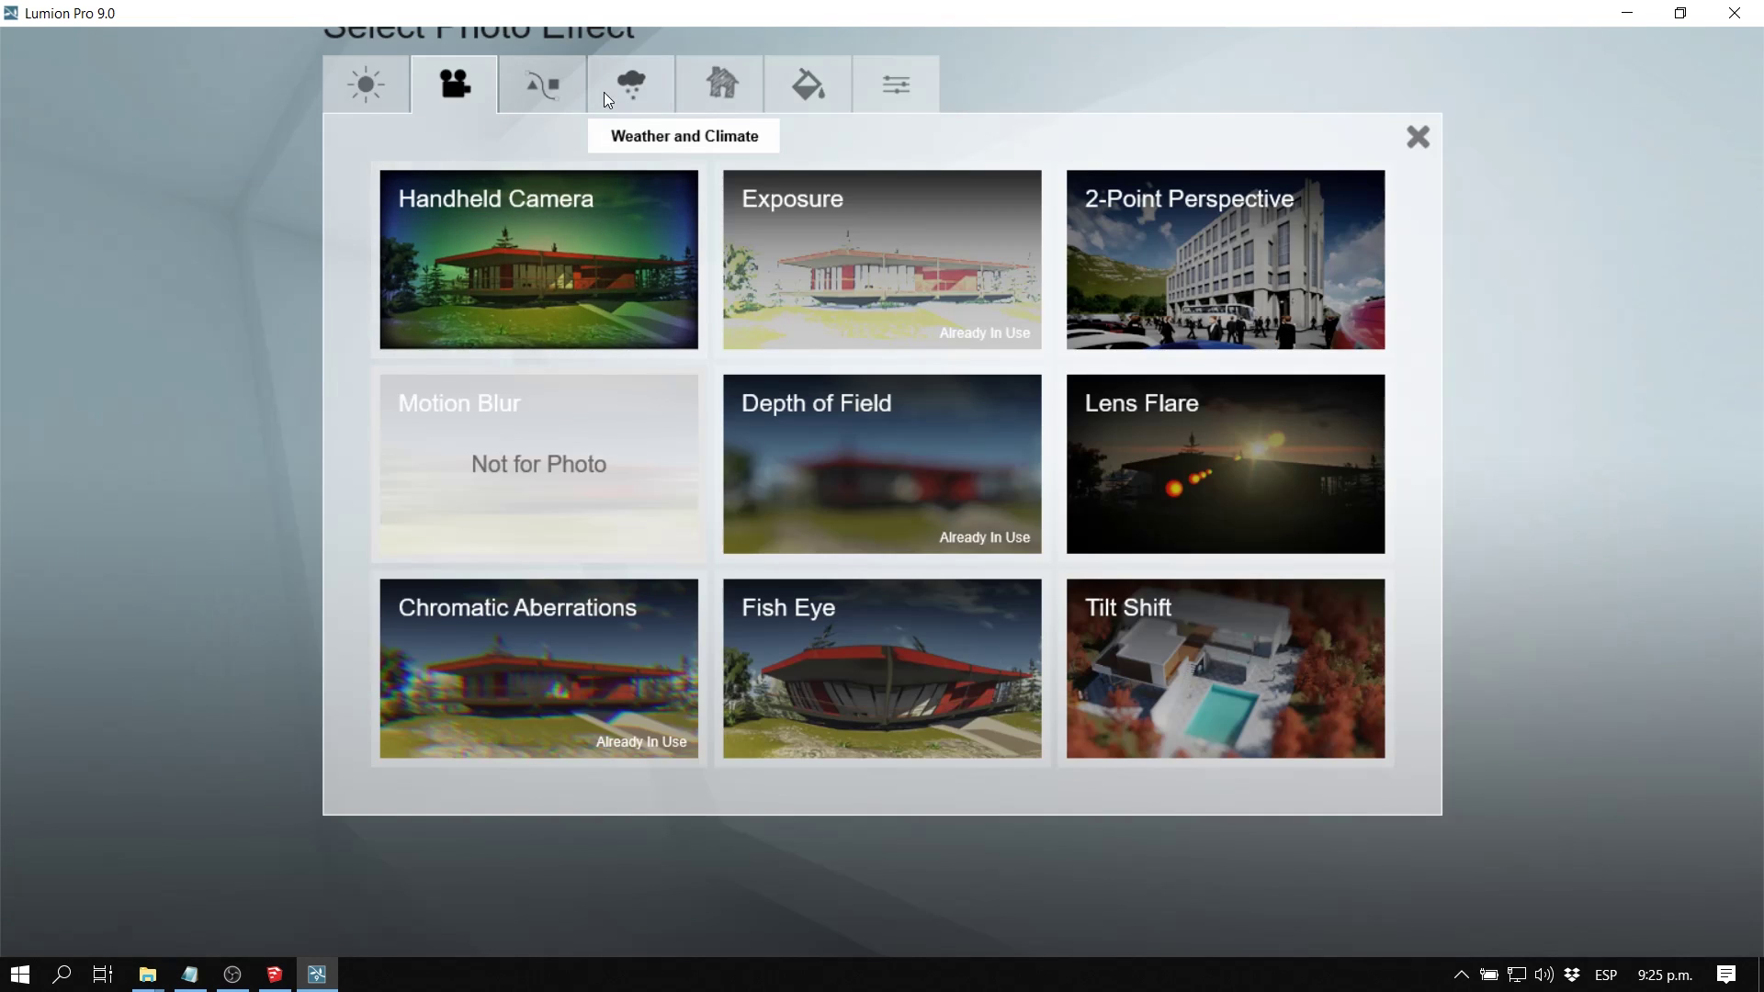
left_click(647, 79)
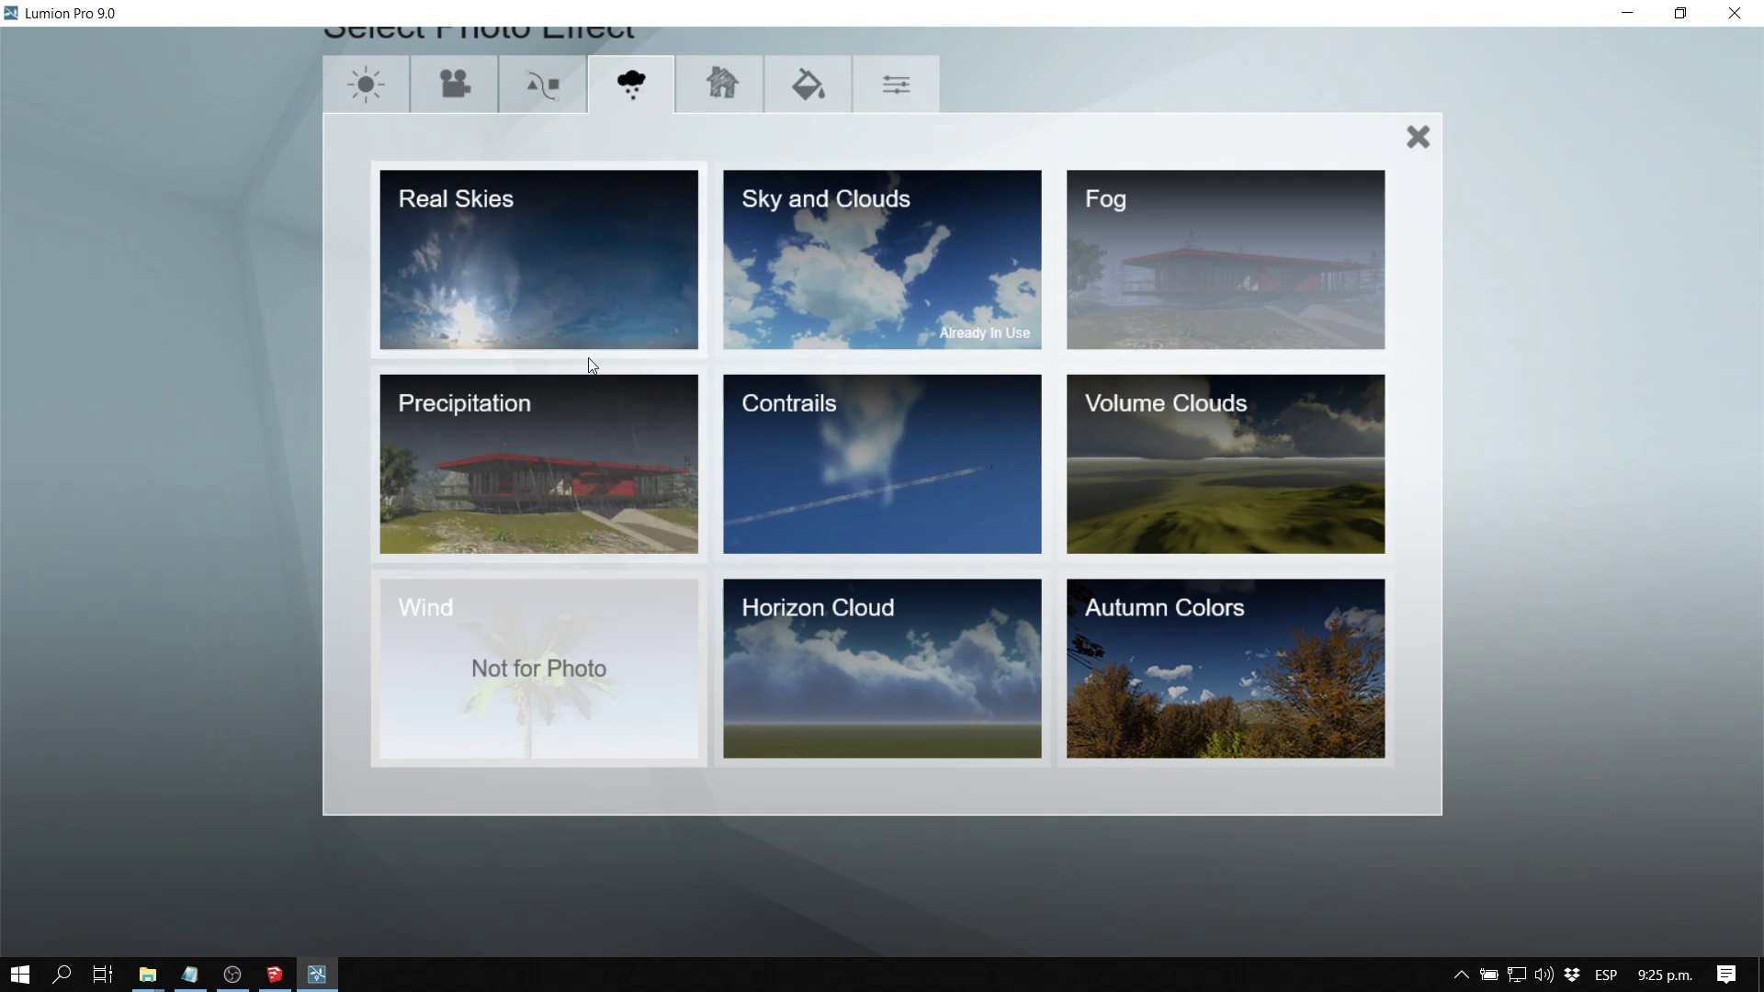
left_click(613, 277)
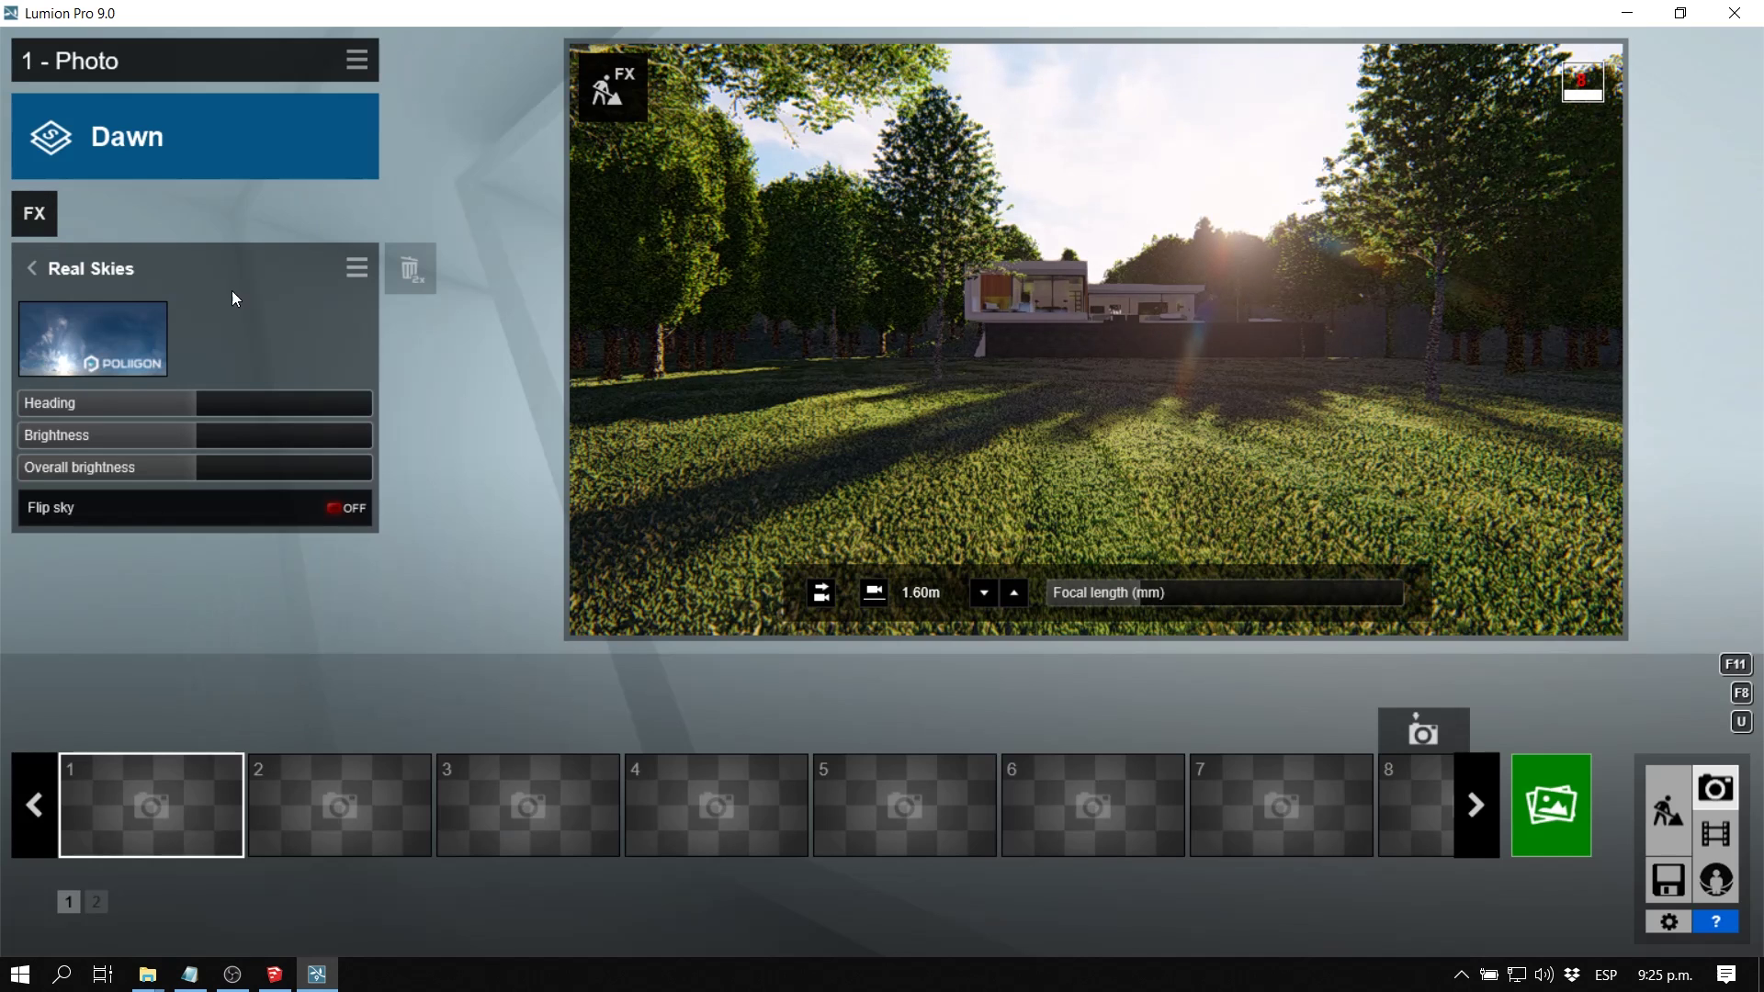
Step: Browse the Real Skies categories and choose the second Morning sky
left_click(98, 339)
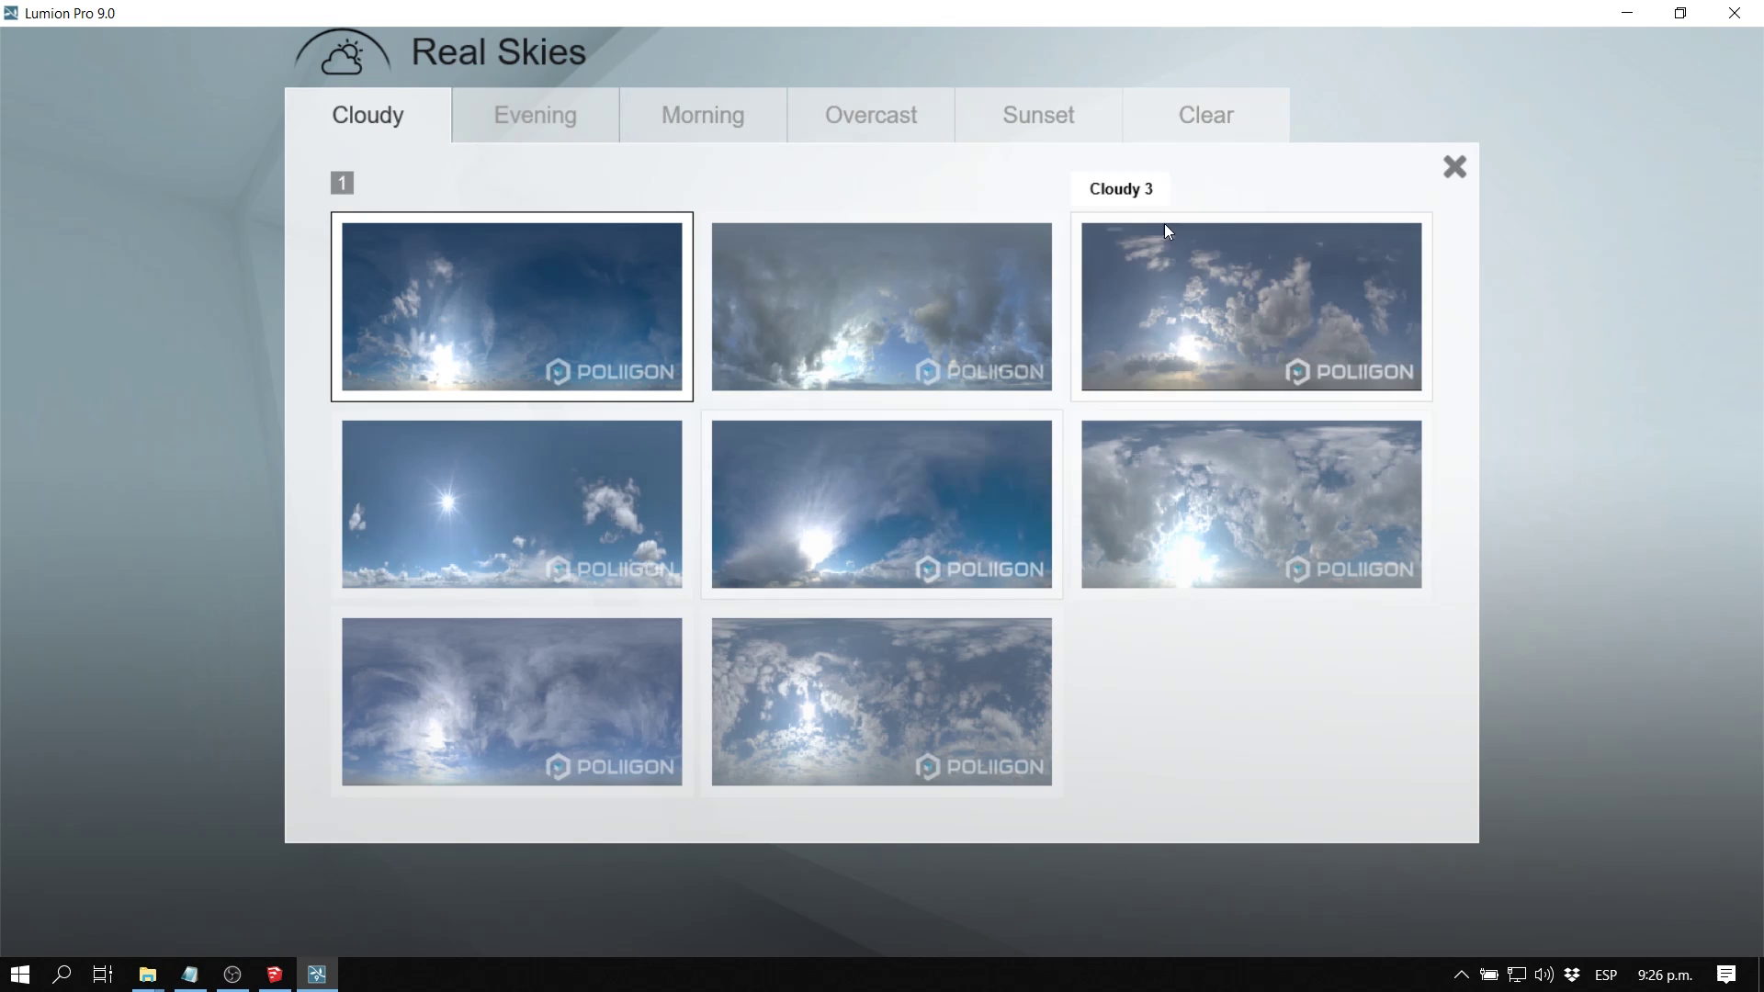
left_click(579, 112)
left_click(384, 110)
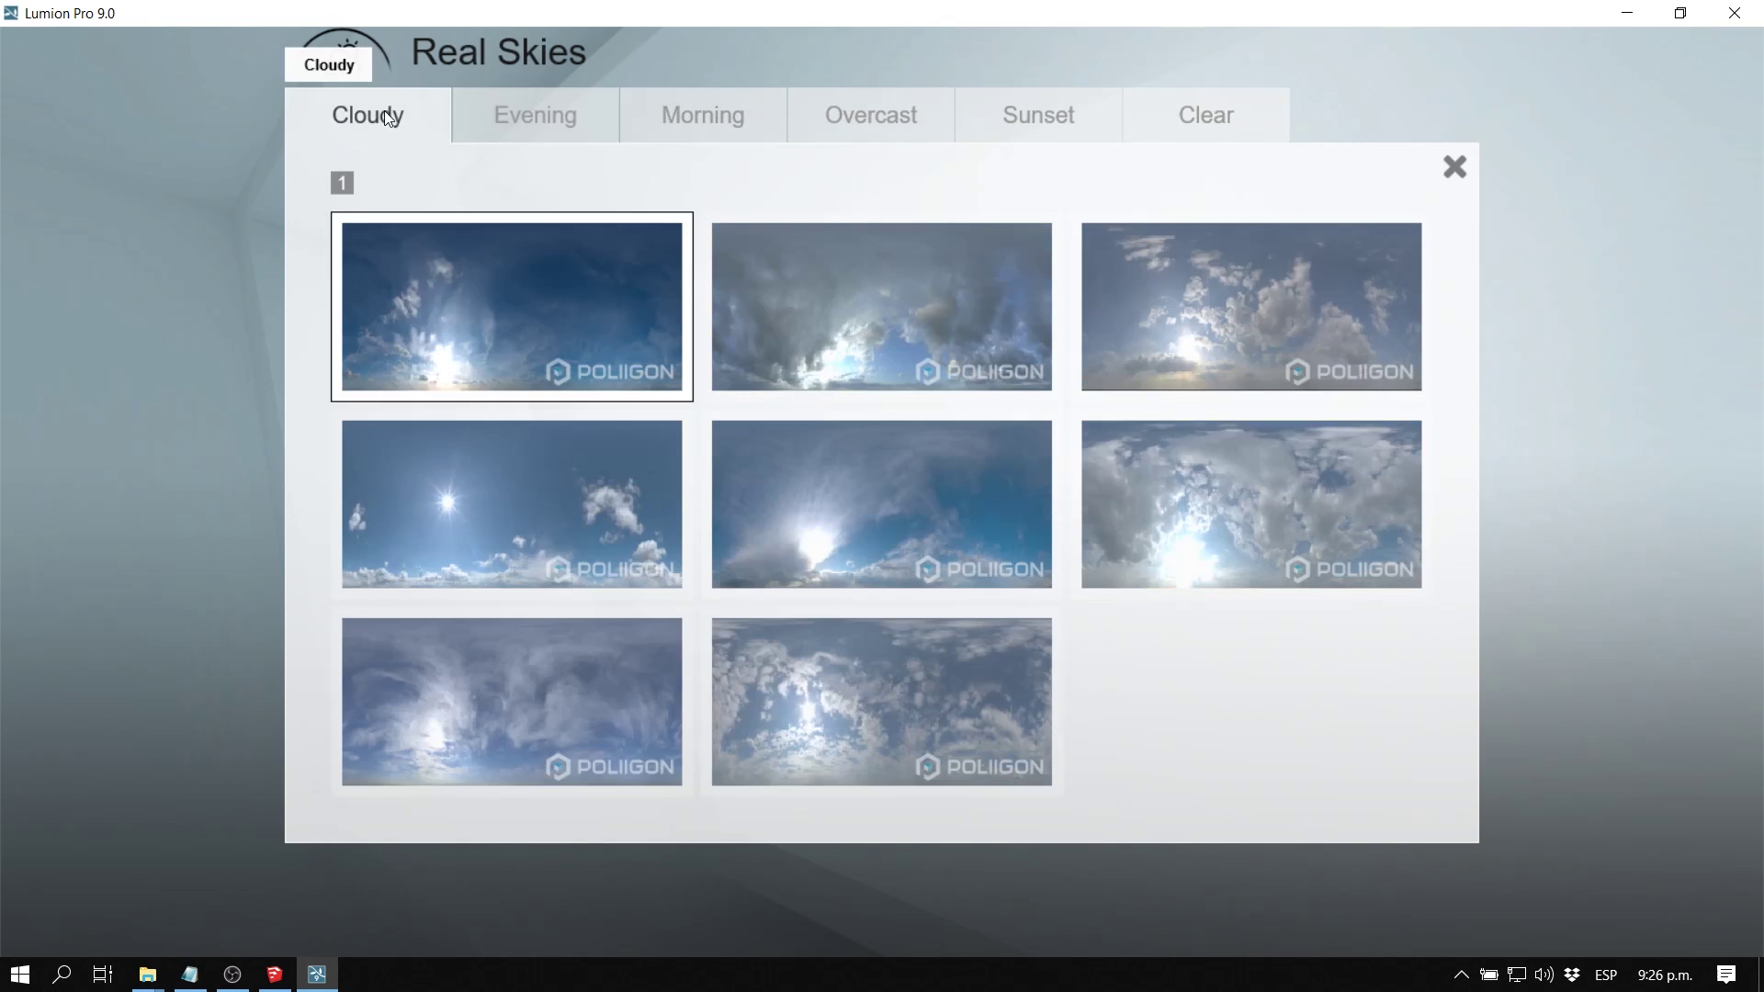
left_click(562, 121)
left_click(735, 119)
left_click(871, 117)
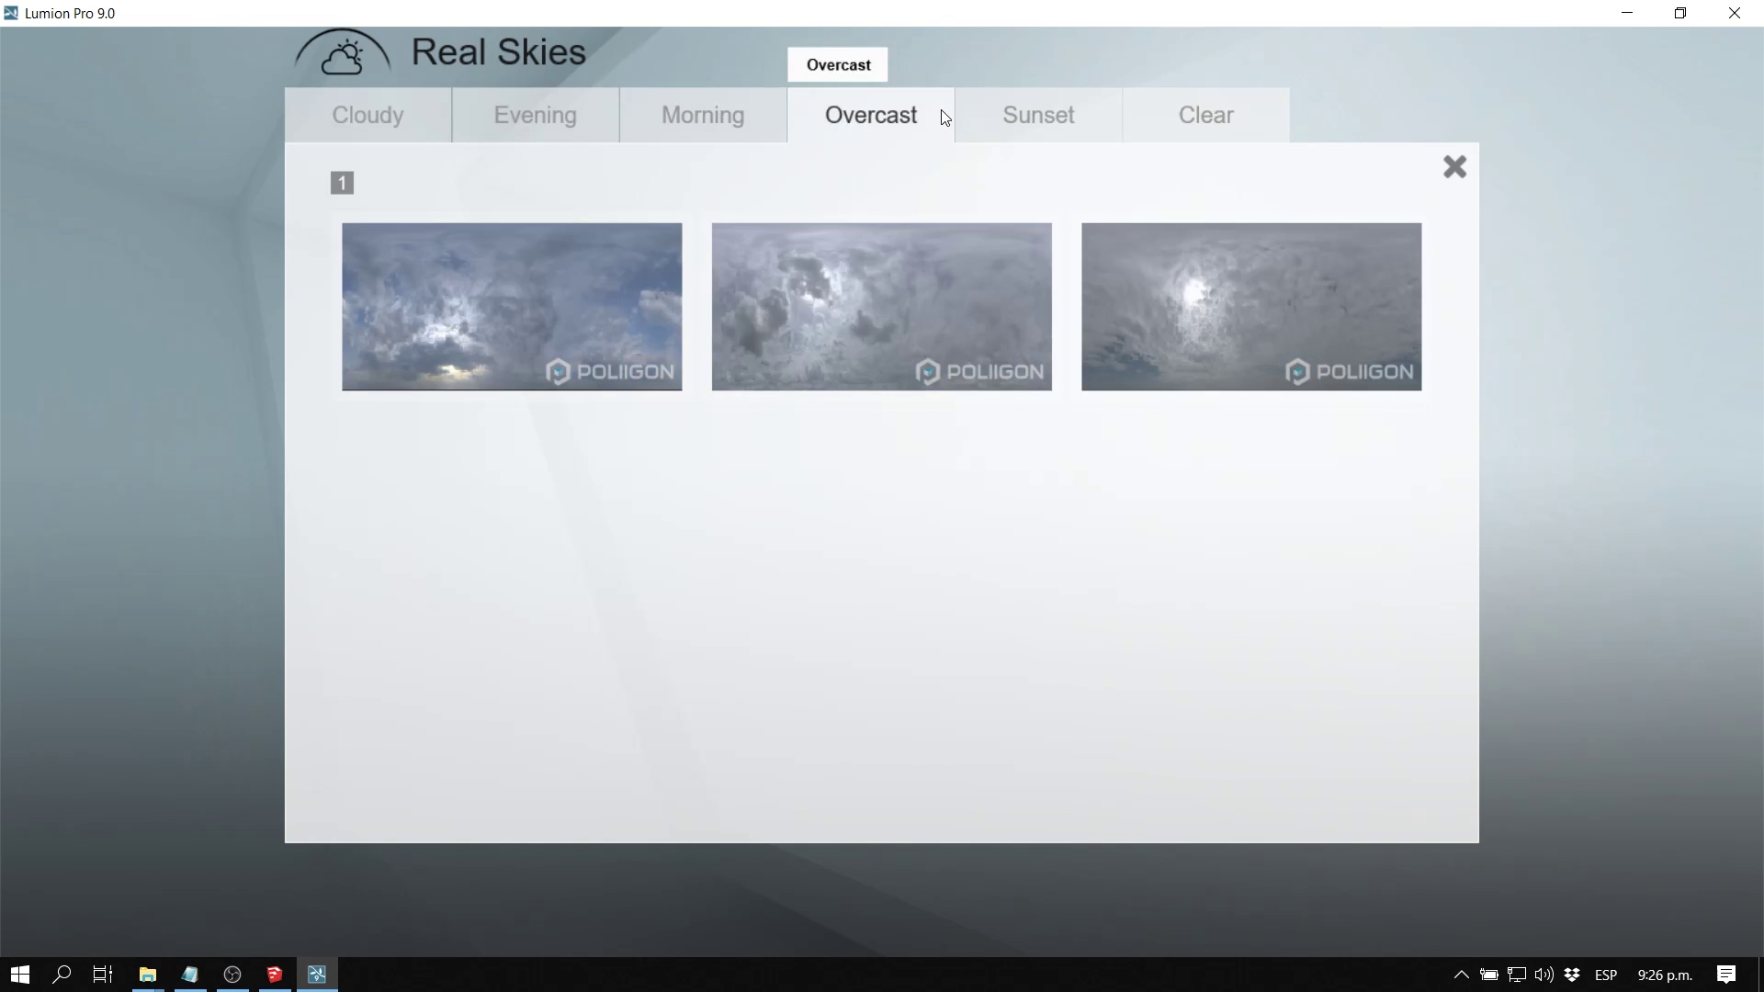
left_click(1031, 120)
left_click(1199, 122)
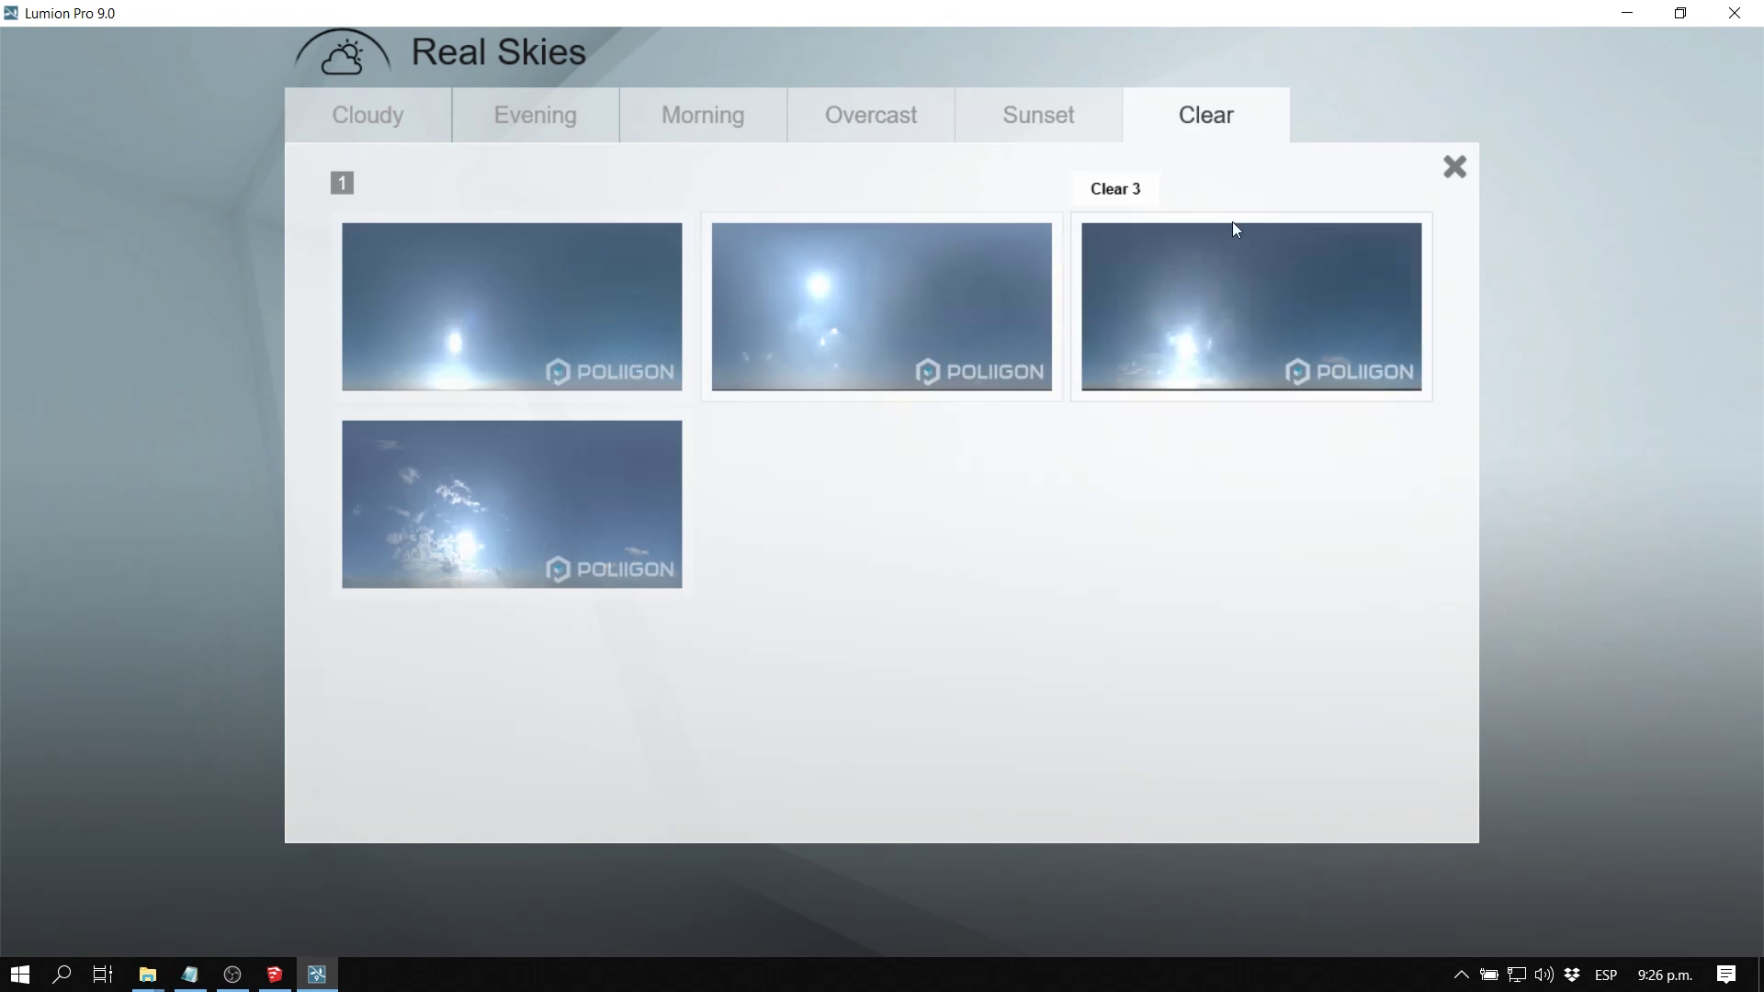
left_click(1090, 135)
left_click(731, 123)
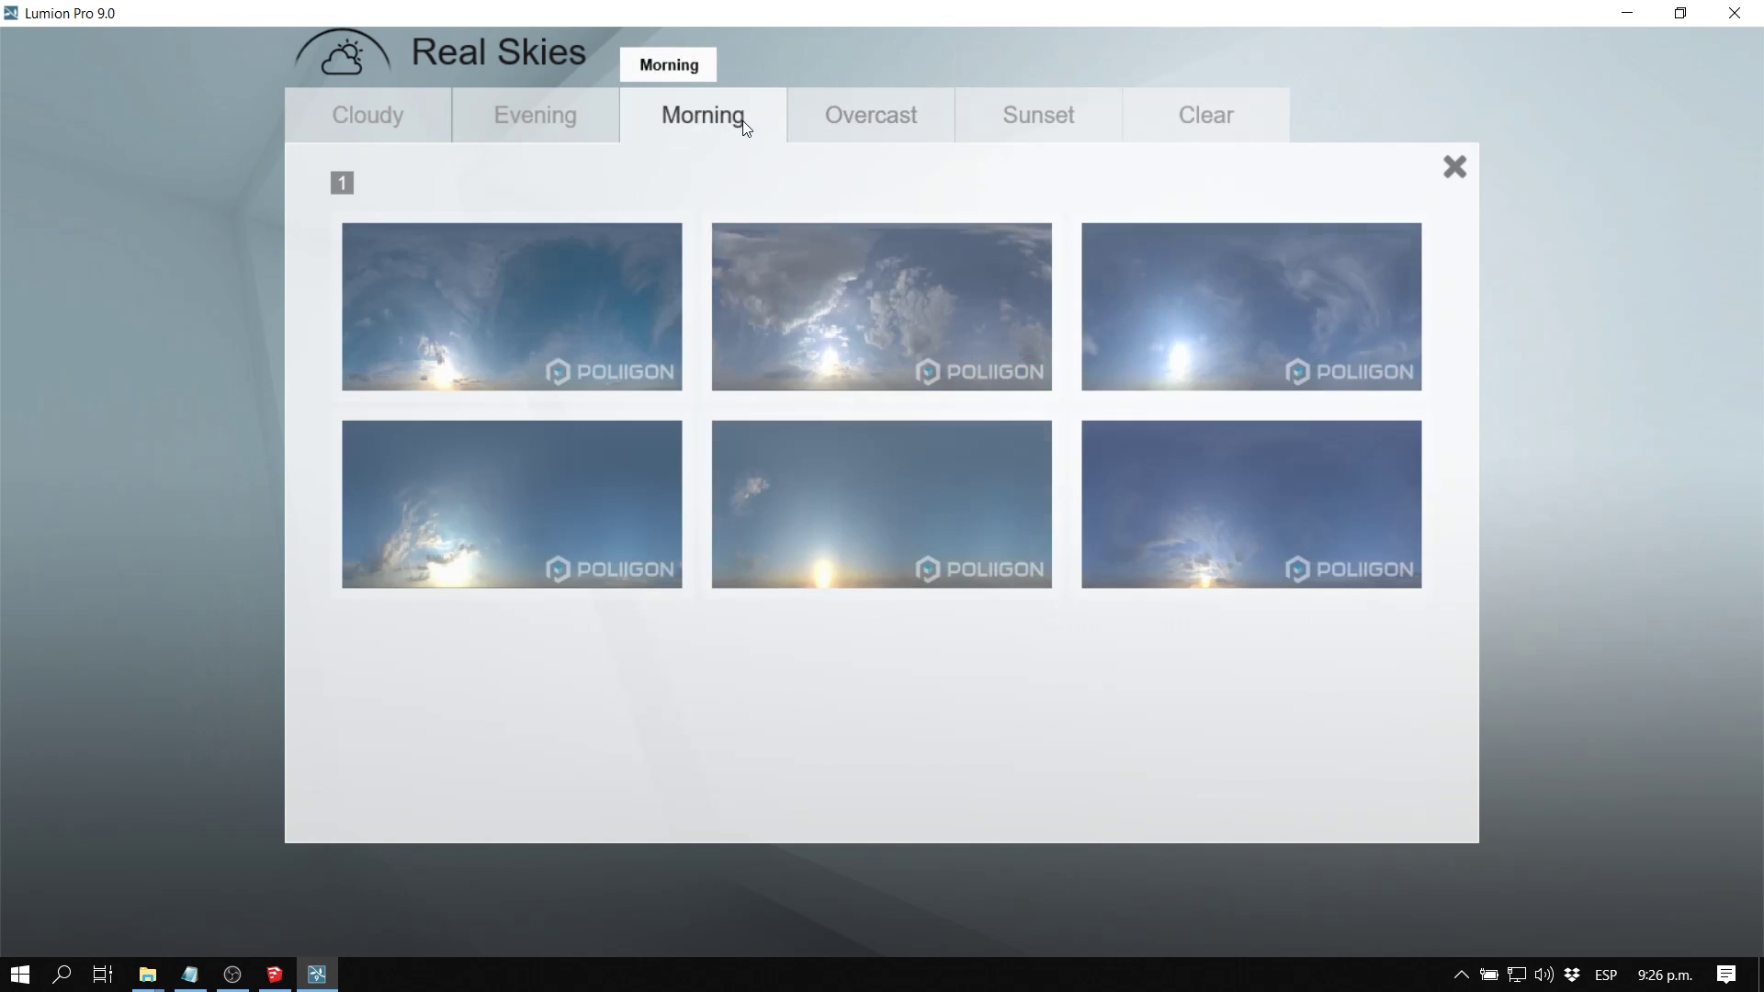
left_click(890, 313)
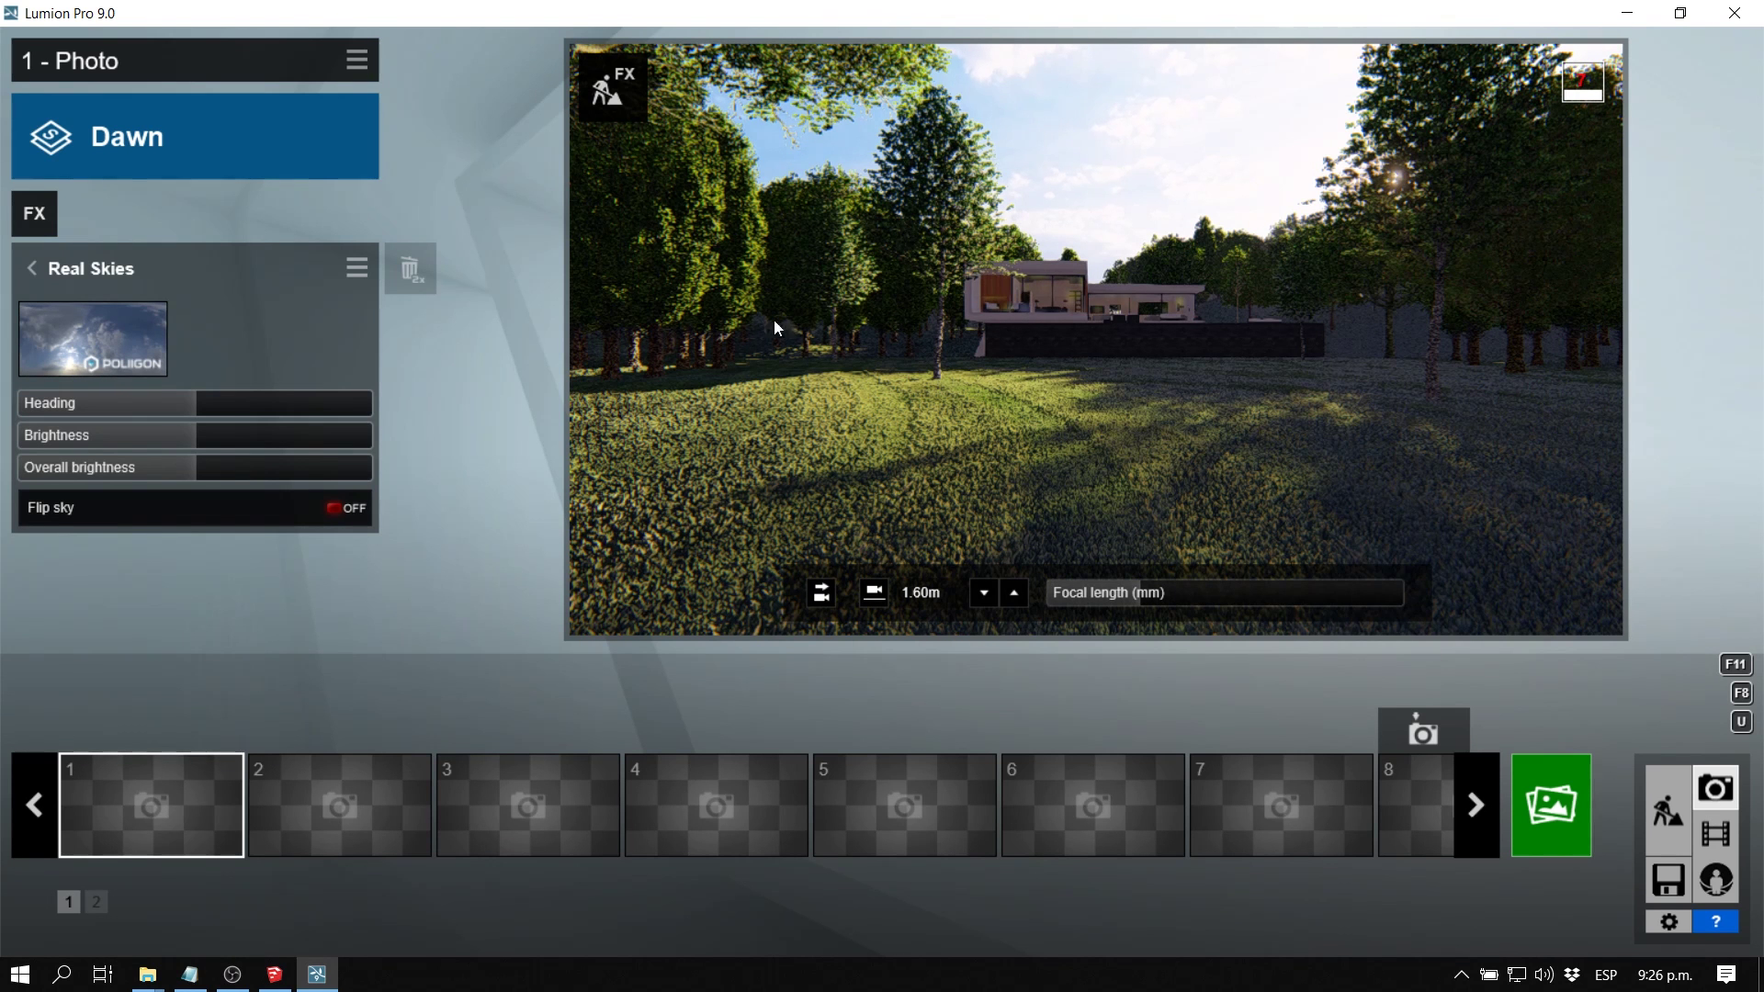
Step: Set the Real Skies heading to about 114.9 and the camera's focal length to 39.1 mm
left_click_drag(190, 404, 309, 407)
mouse_move(1237, 394)
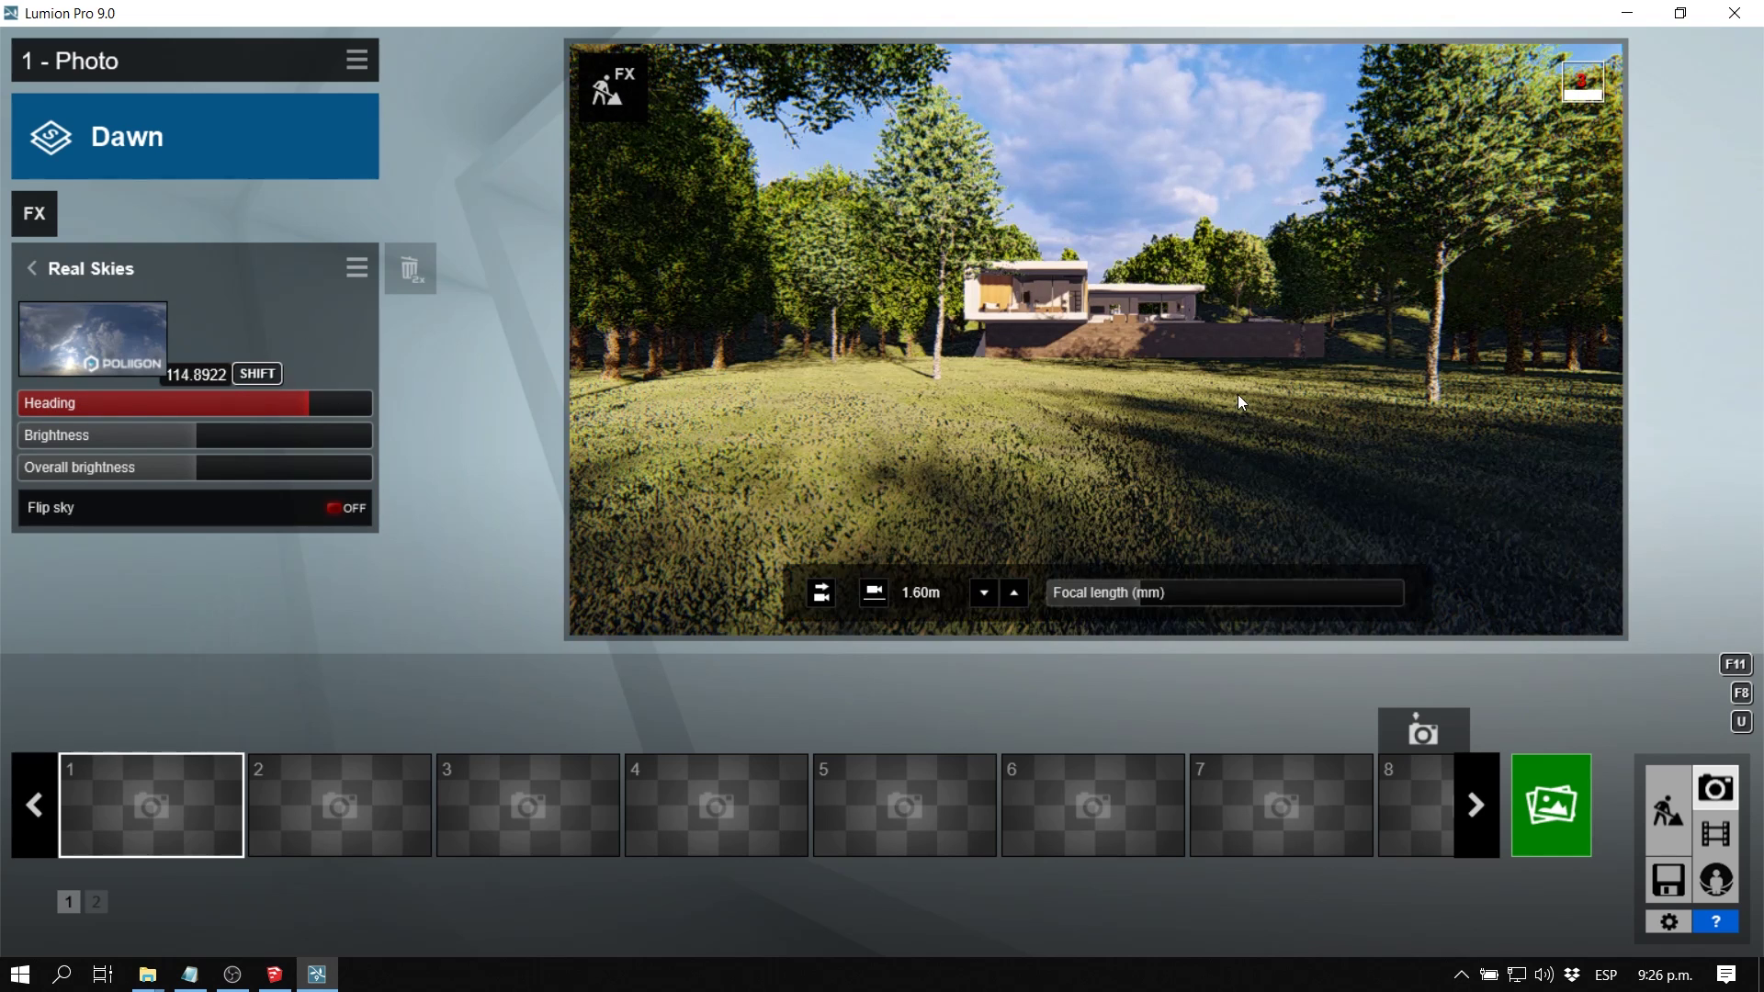
left_click_drag(1176, 593, 1215, 591)
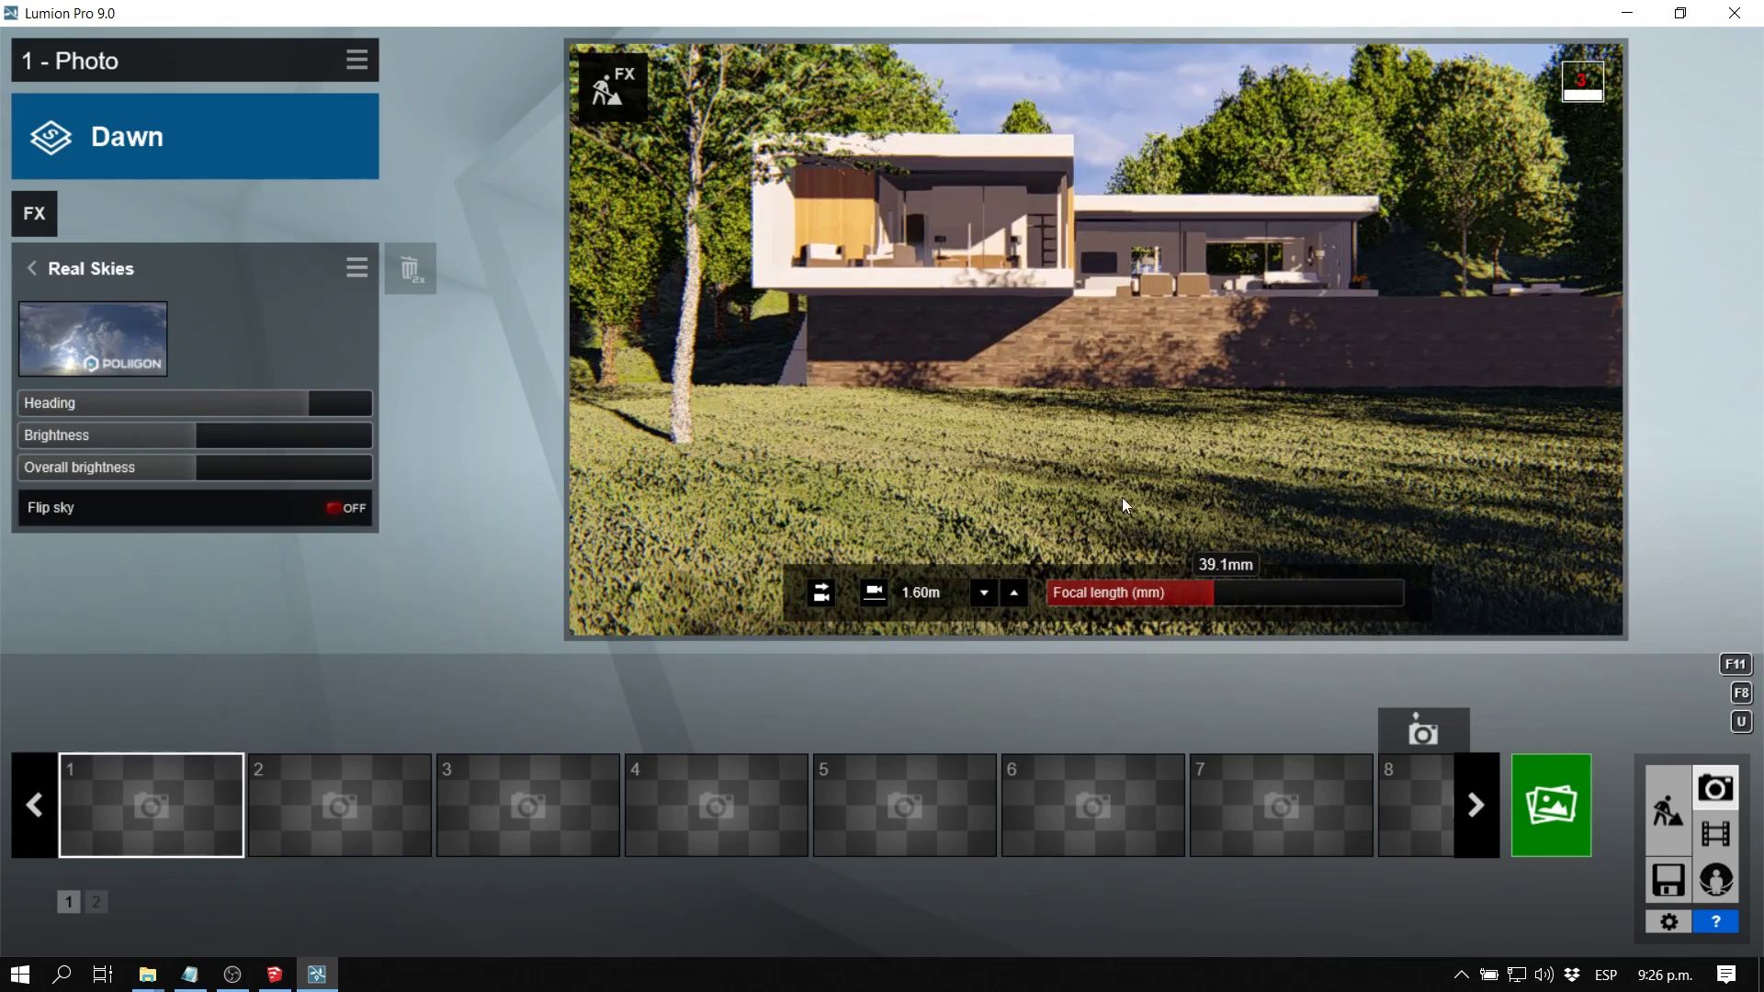
Step: Move the photo camera back and sideways among the trees and turn it to reframe the house
key("s")
key("a")
right_click_drag(1088, 426, 1194, 426)
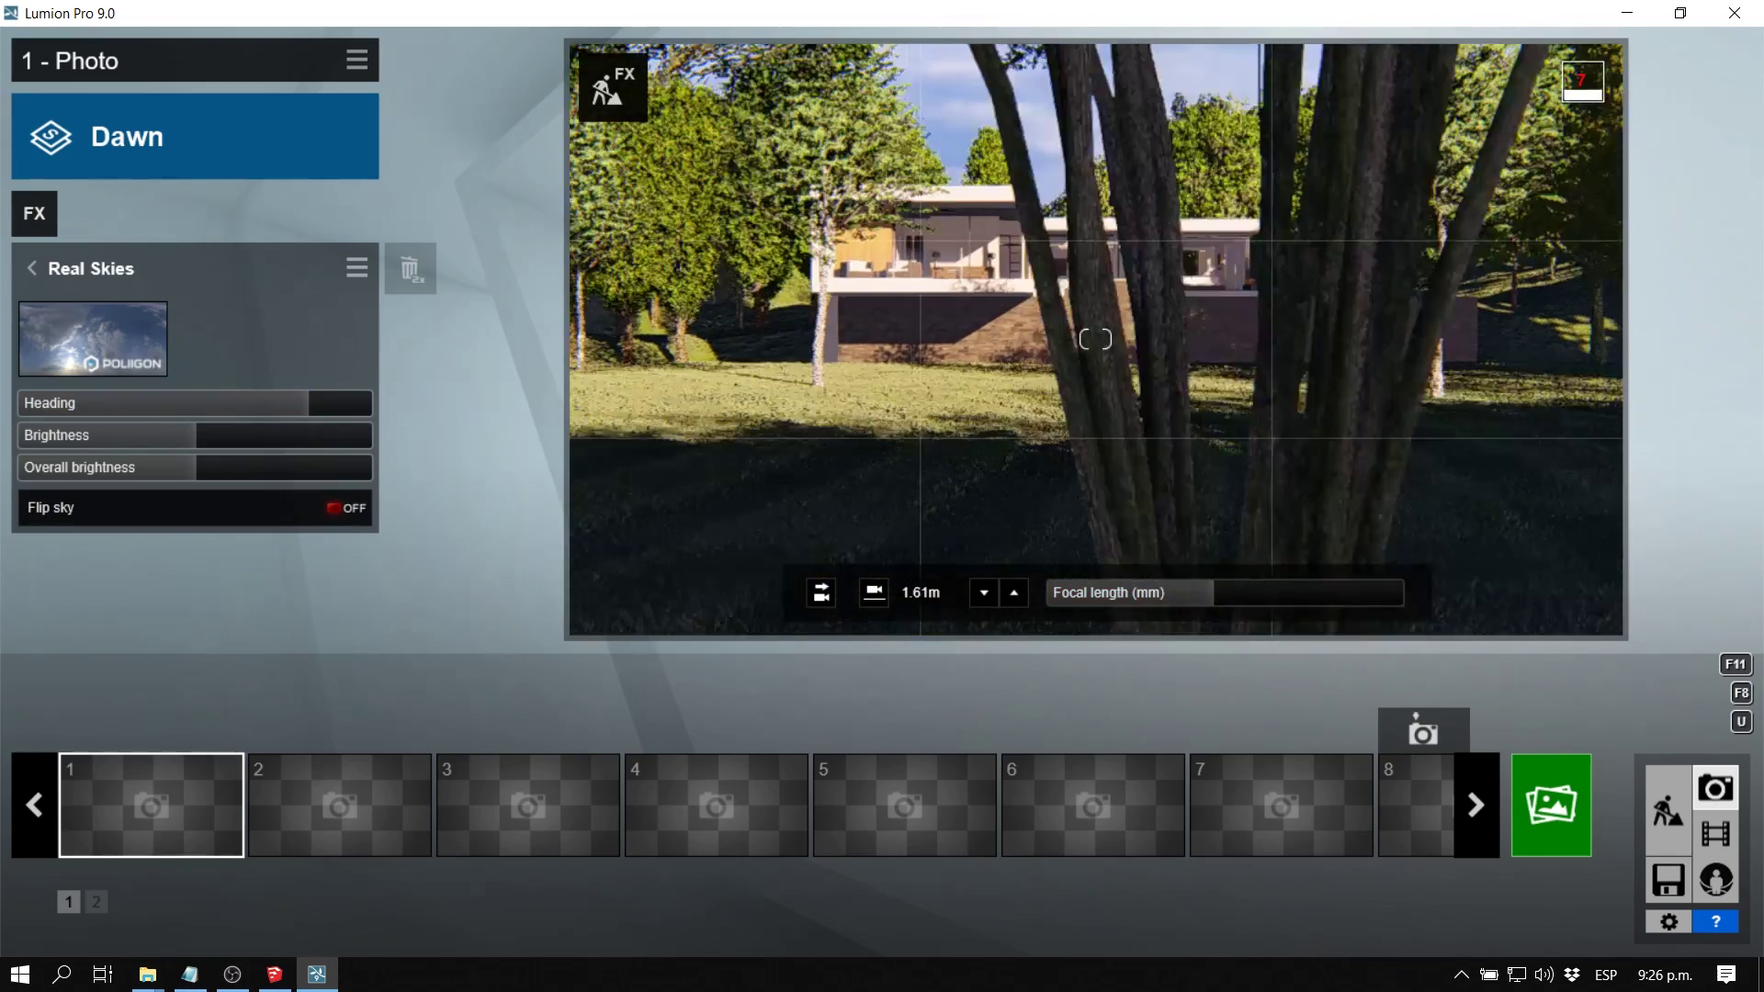
key("w")
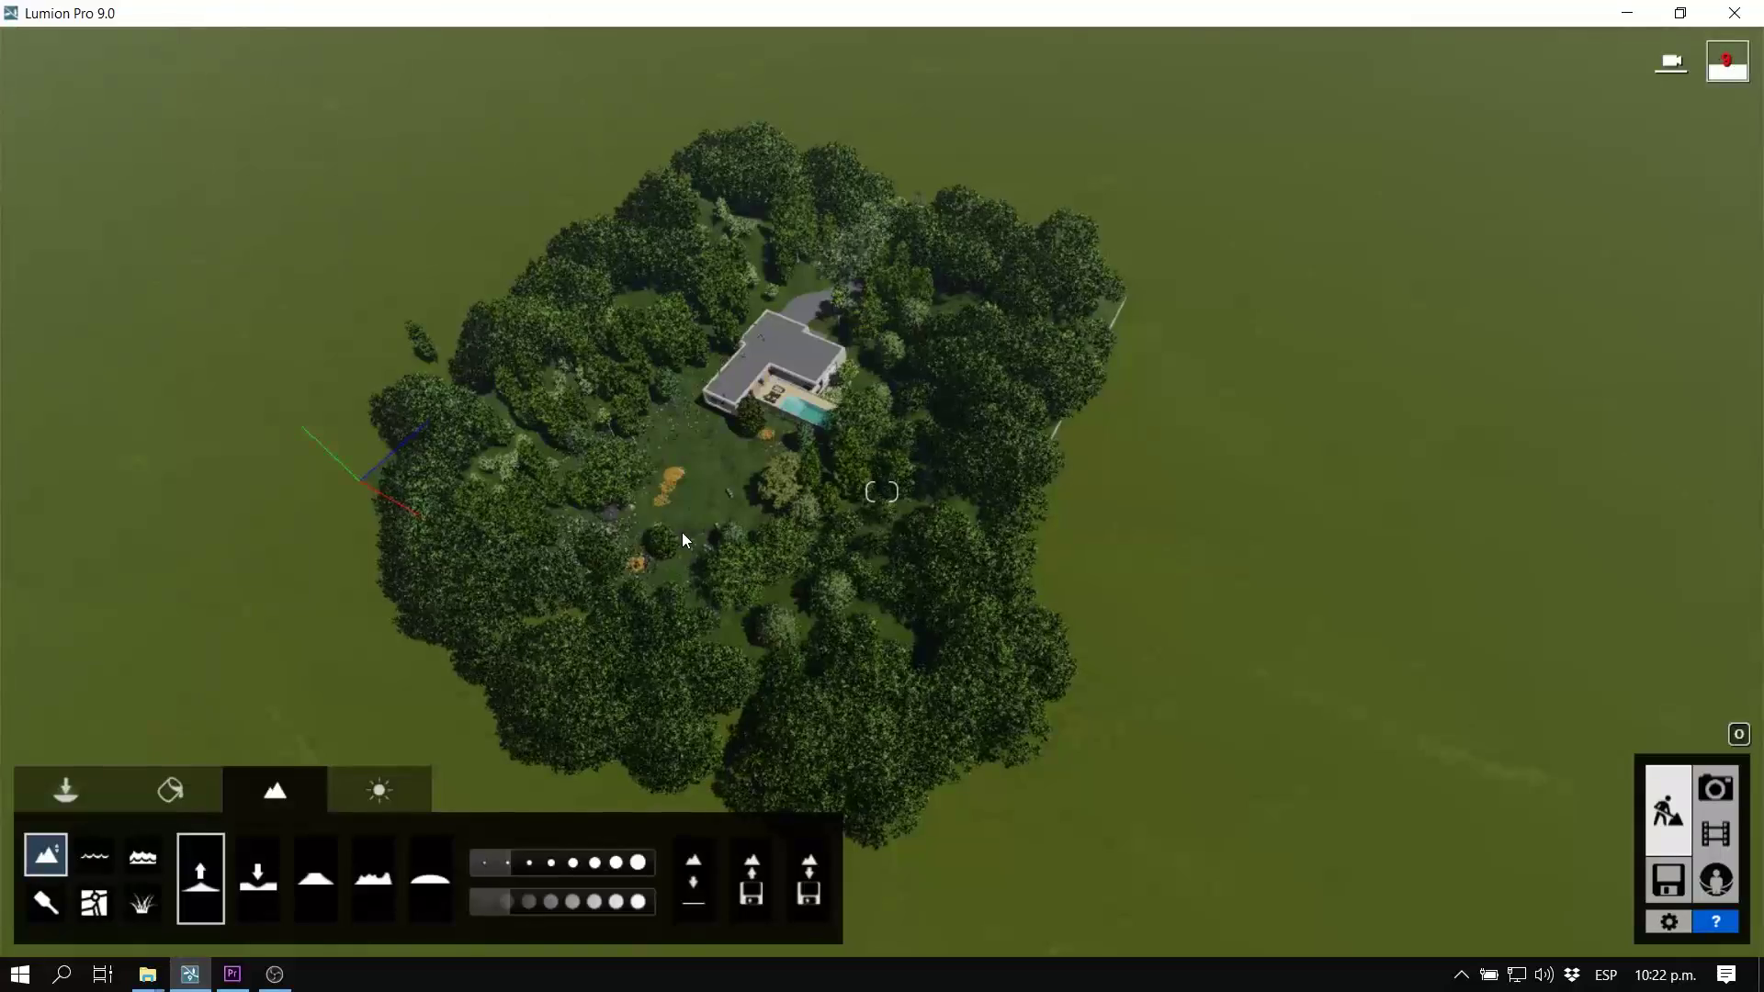
Step: Examine the landscaped site from above and close up on the lawn's grass, leaf patches and cows in front of the house
scroll(638, 544, "up", 2)
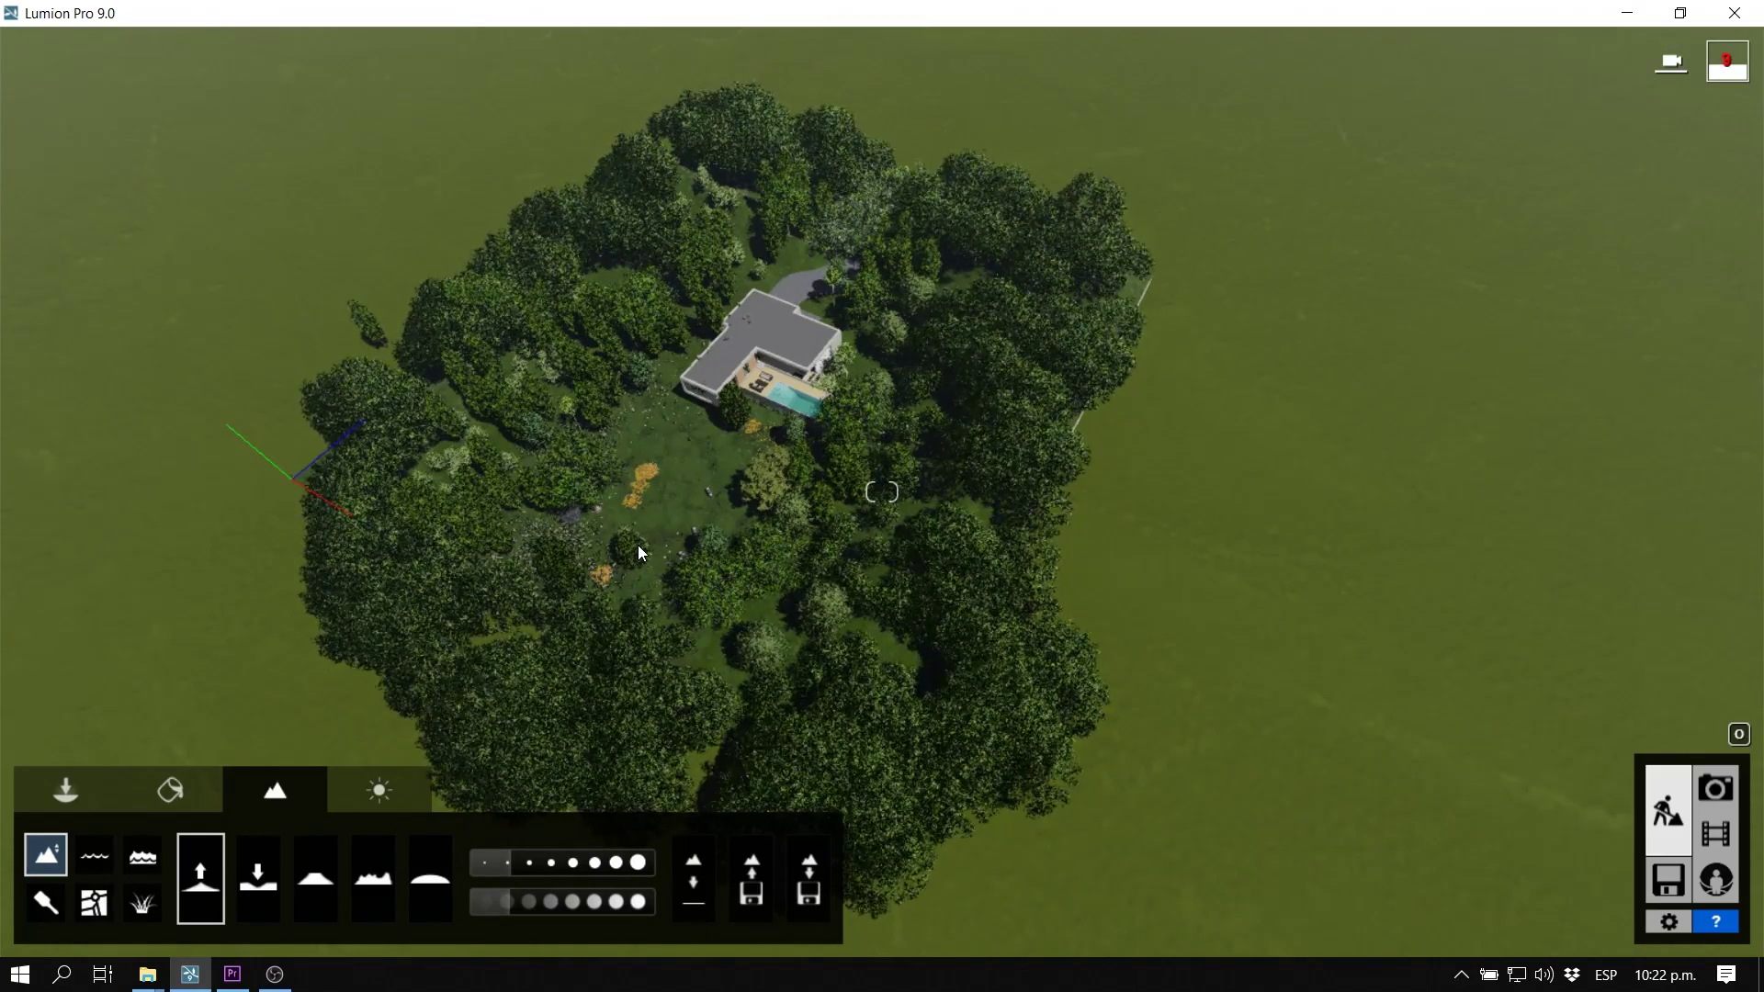
mouse_move(630, 544)
right_mouse_down()
mouse_move(570, 531)
mouse_move(615, 553)
right_mouse_up()
key("w")
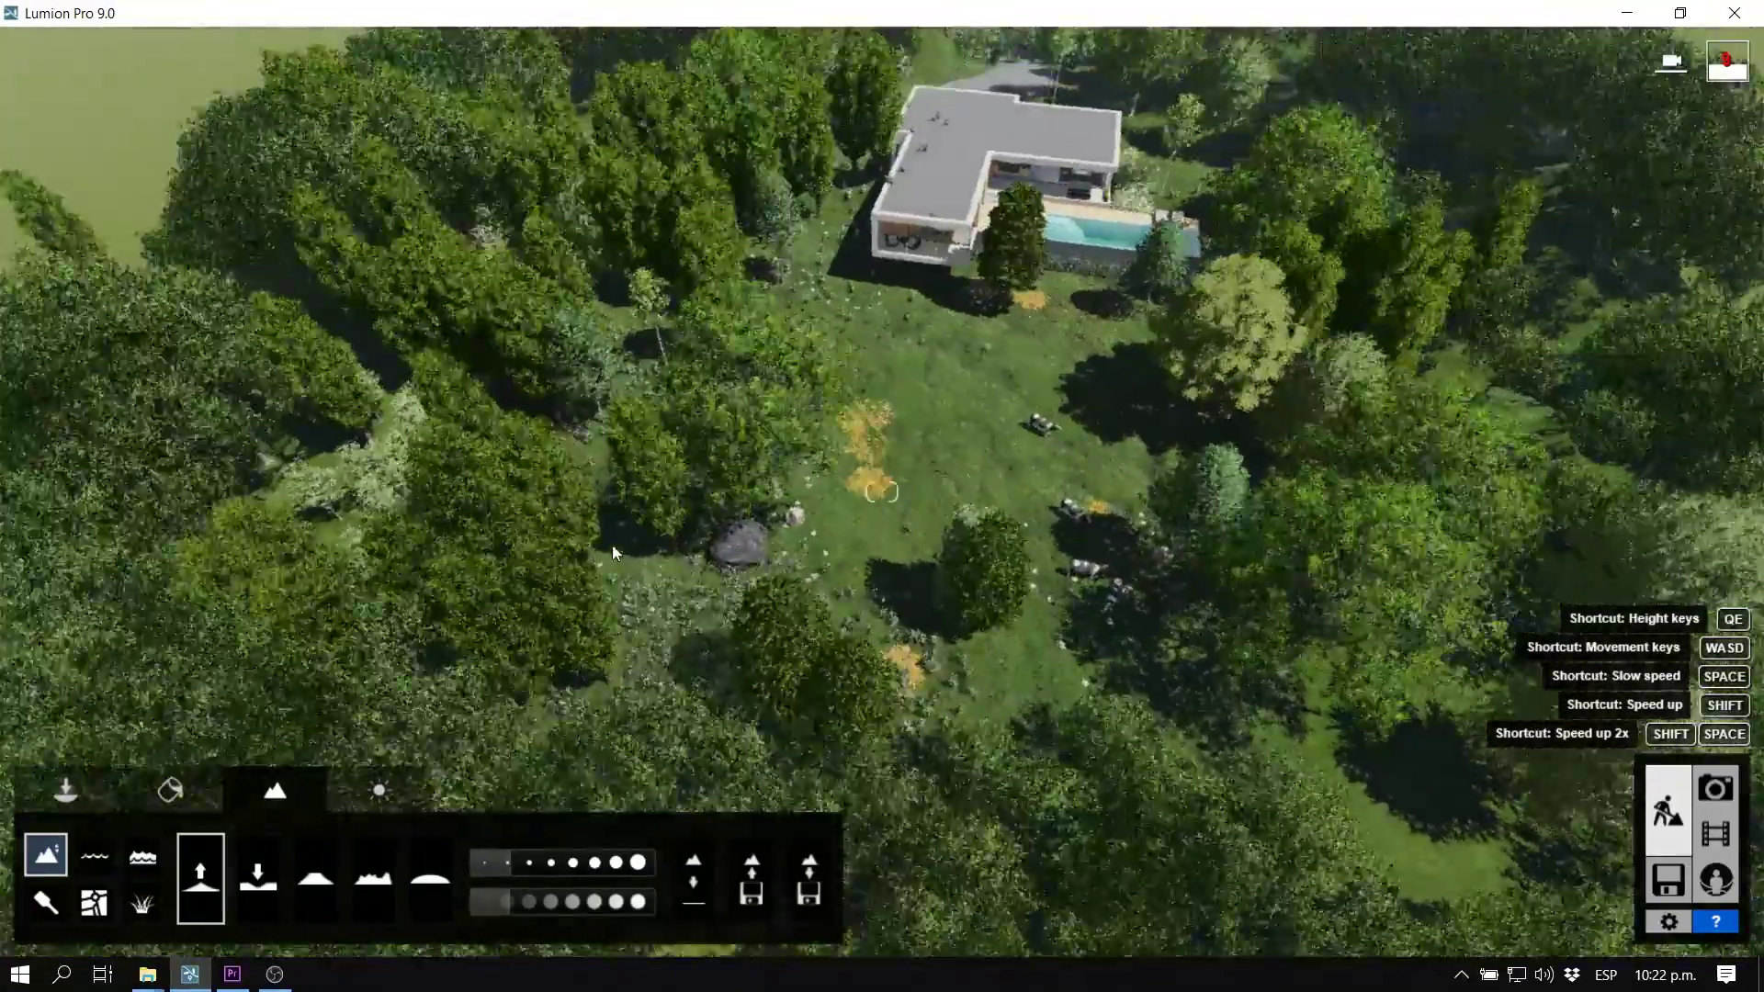
key("w")
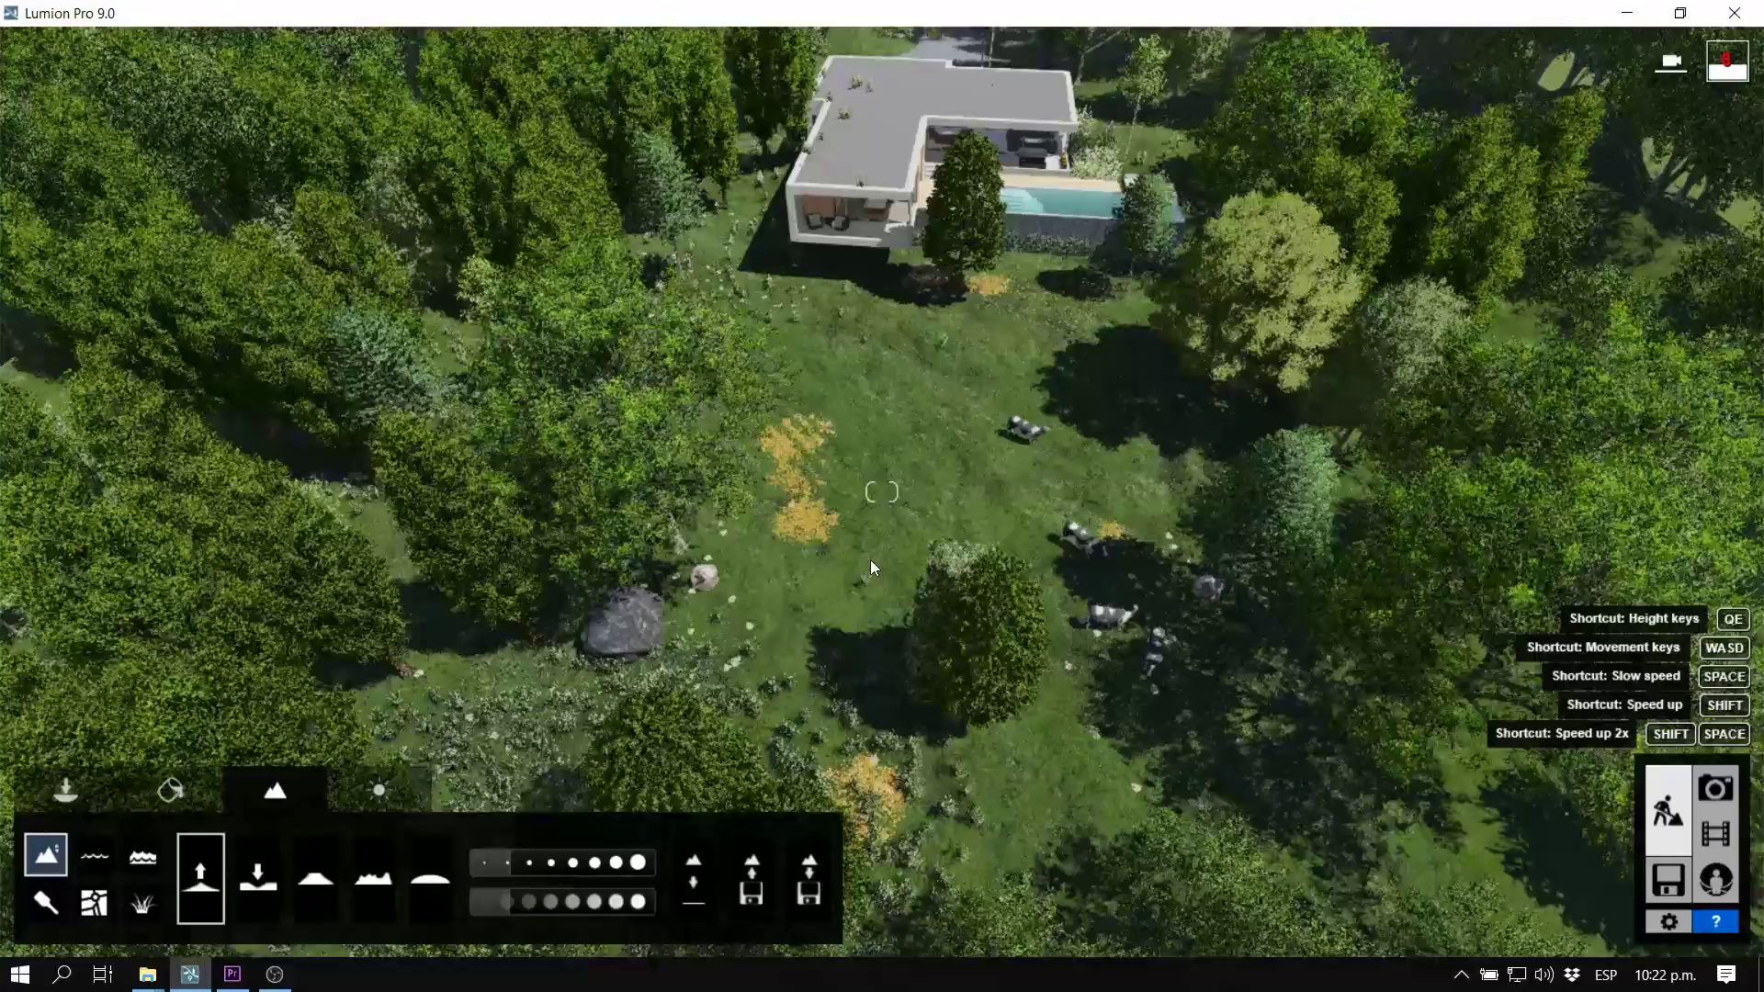
key("w")
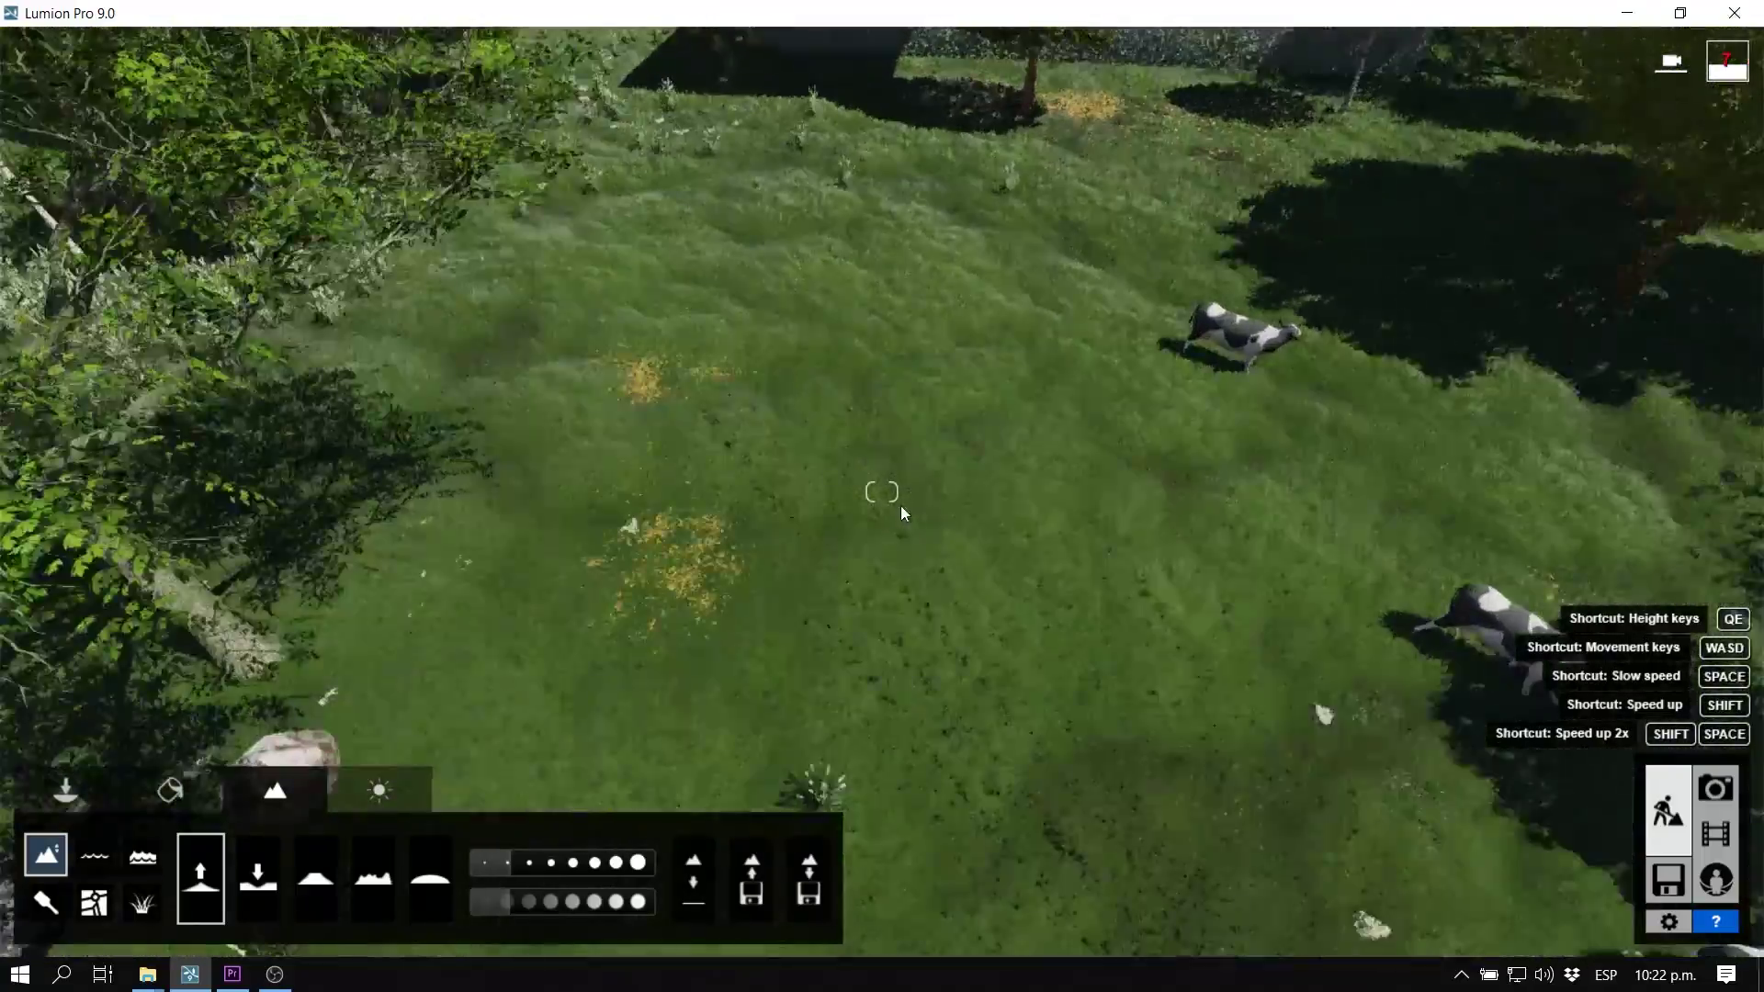
key("w")
right_click_drag(900, 505, 1016, 294)
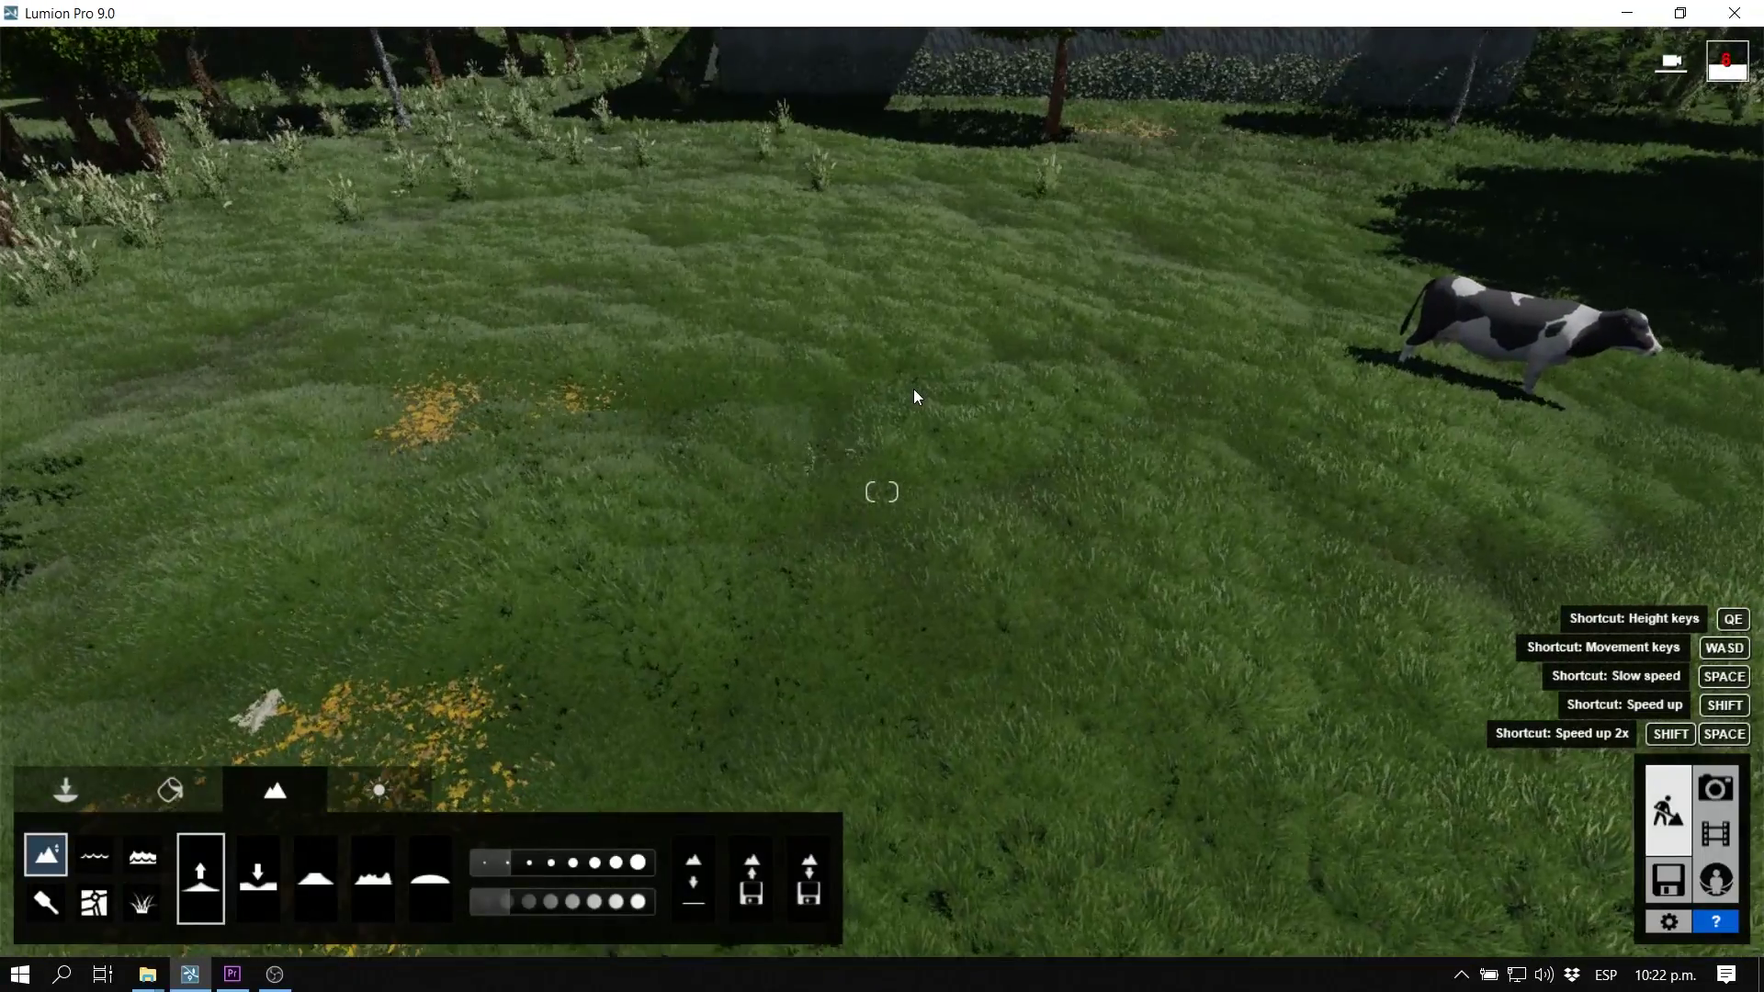
Step: Examine the surrounding forest, the rocks and plants around the clearing, and the planting beside the house and pool
scroll(1009, 467, "down", 5)
key("w")
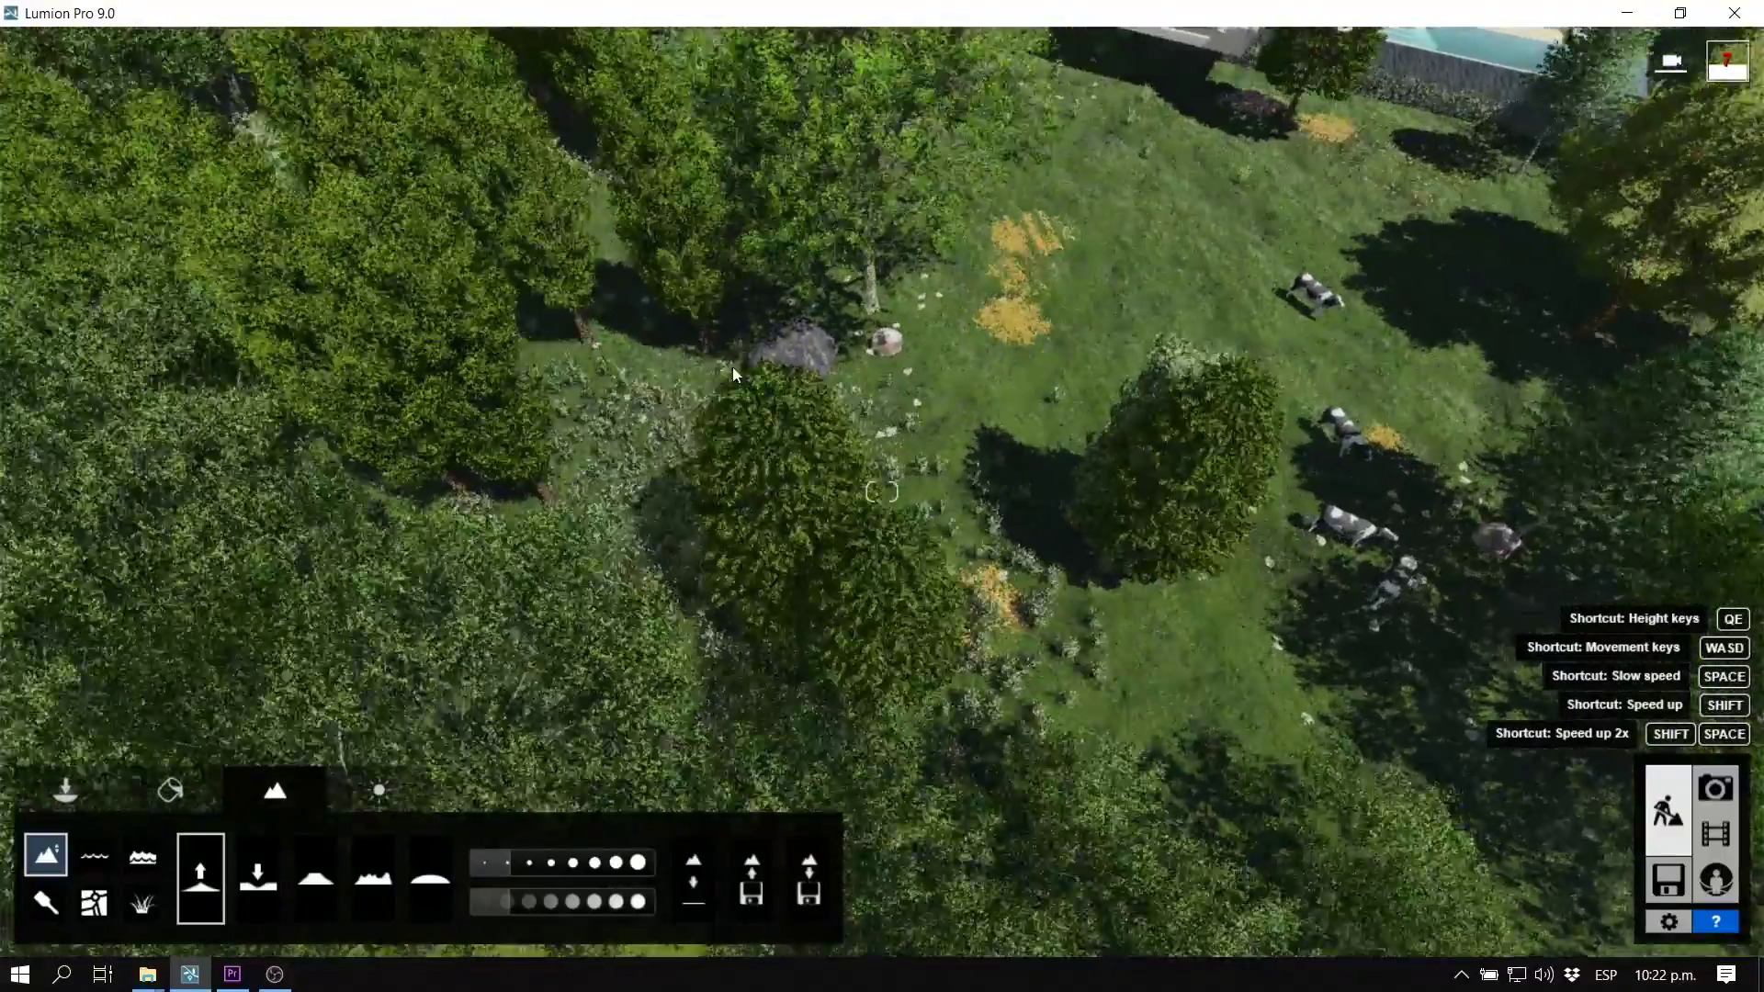
key("w")
key("d")
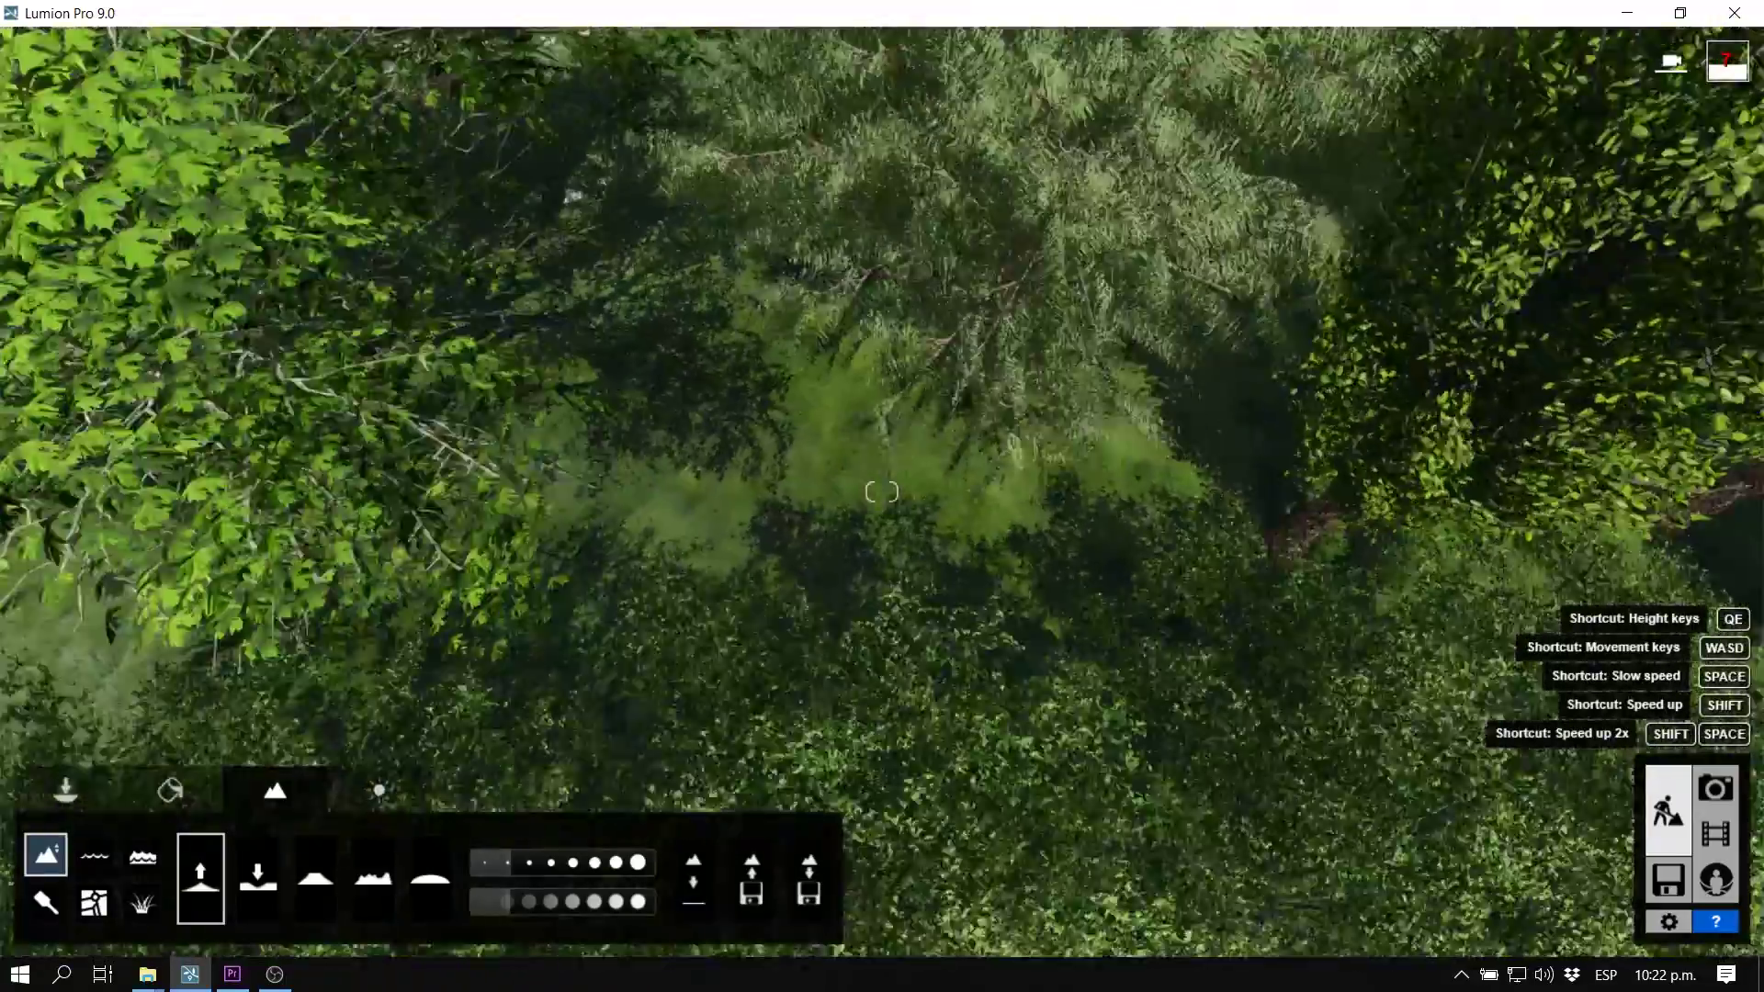
key("w")
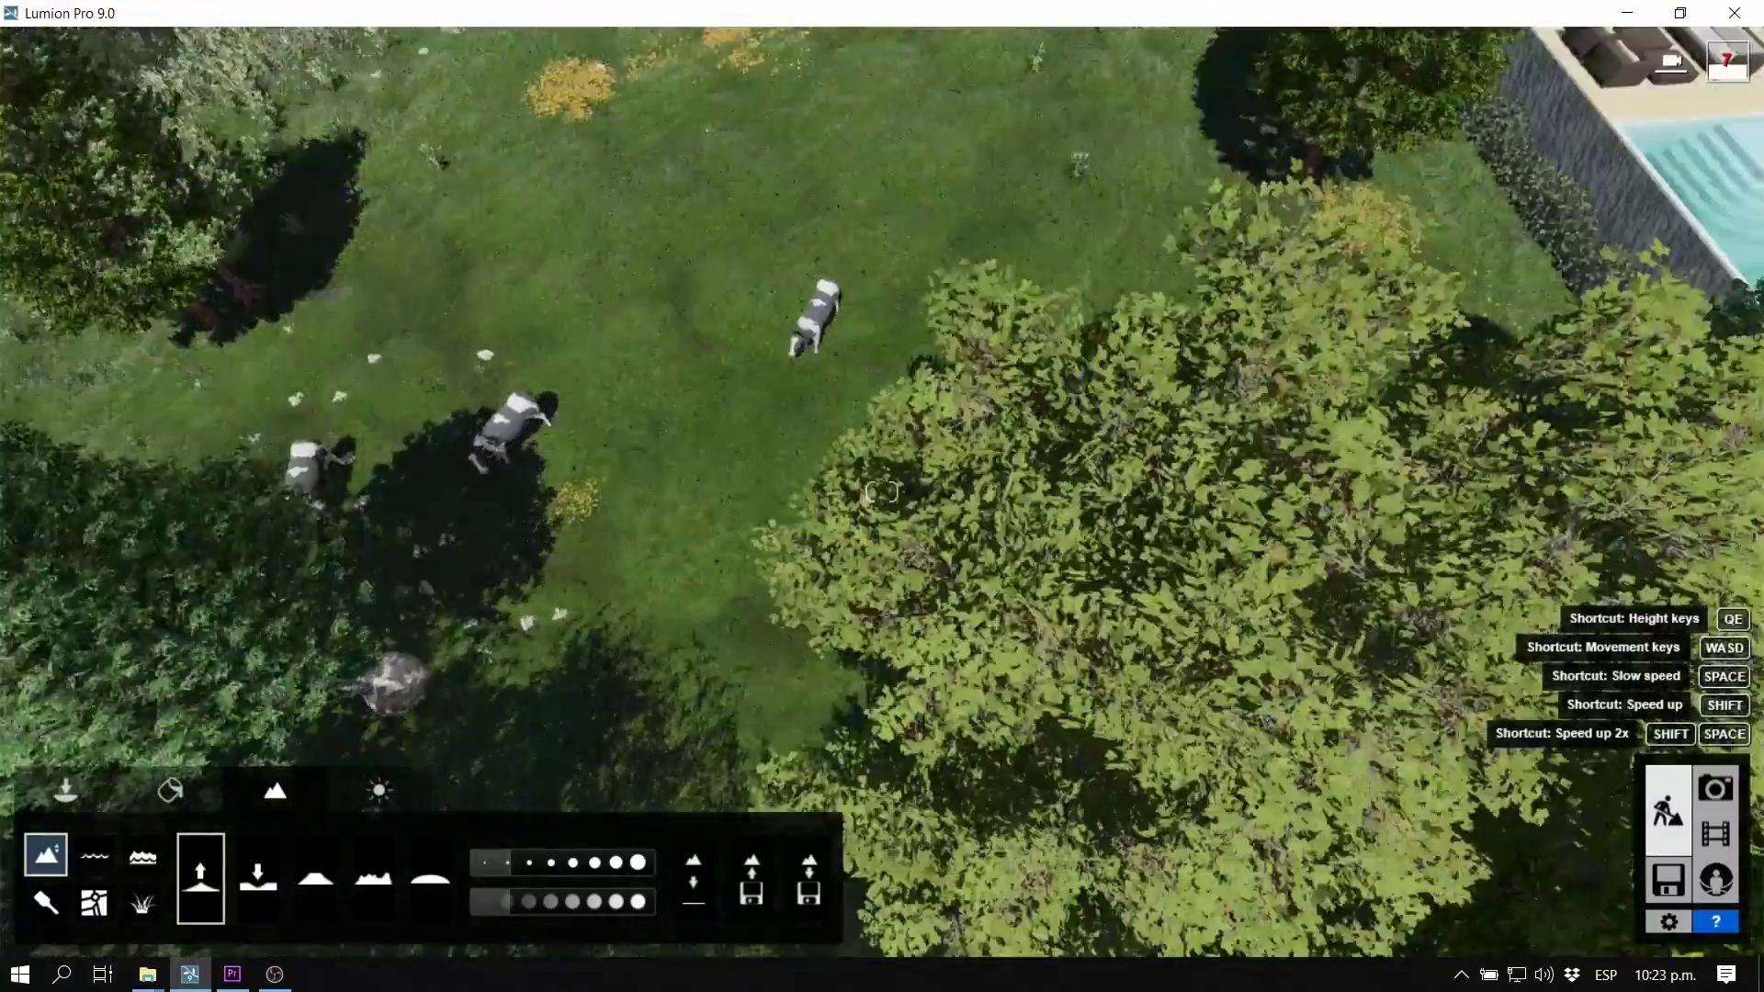
key("w")
right_click_drag(977, 342, 625, 343)
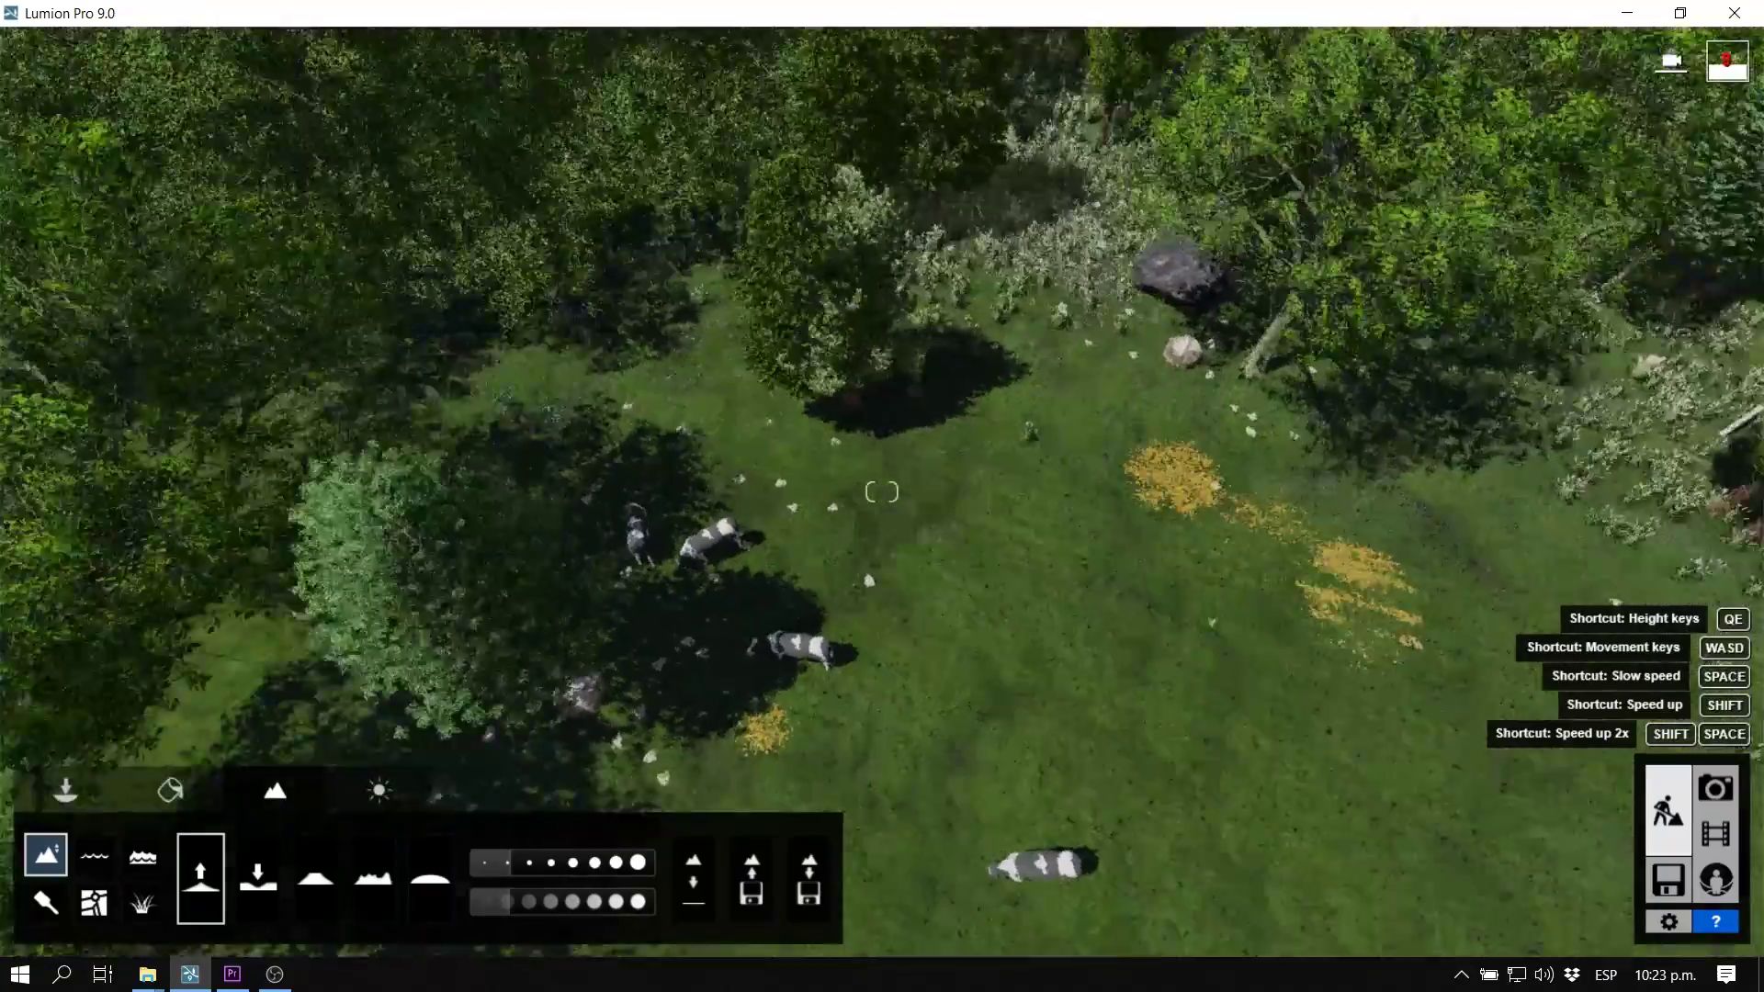
right_click_drag(1000, 460, 1222, 561)
right_click_drag(882, 492, 1185, 220)
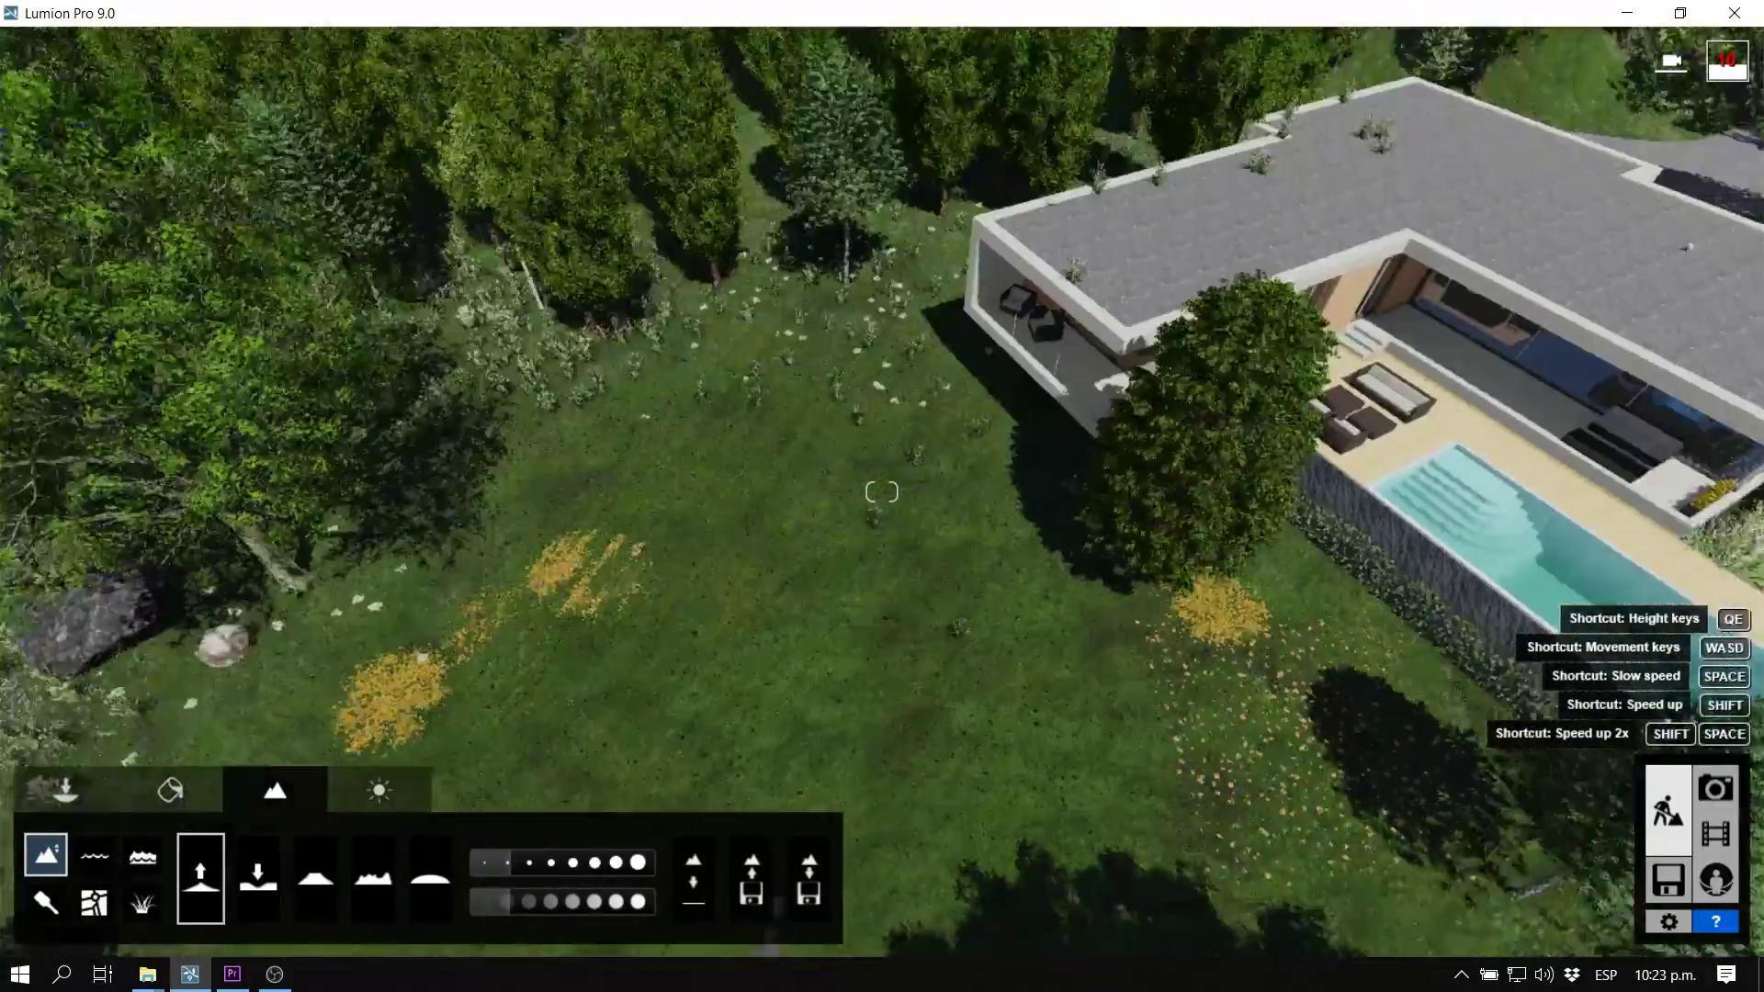
Step: Examine the house, its clearing and the extent of the surrounding forest from progressively higher above the site
right_click_drag(808, 592, 987, 591)
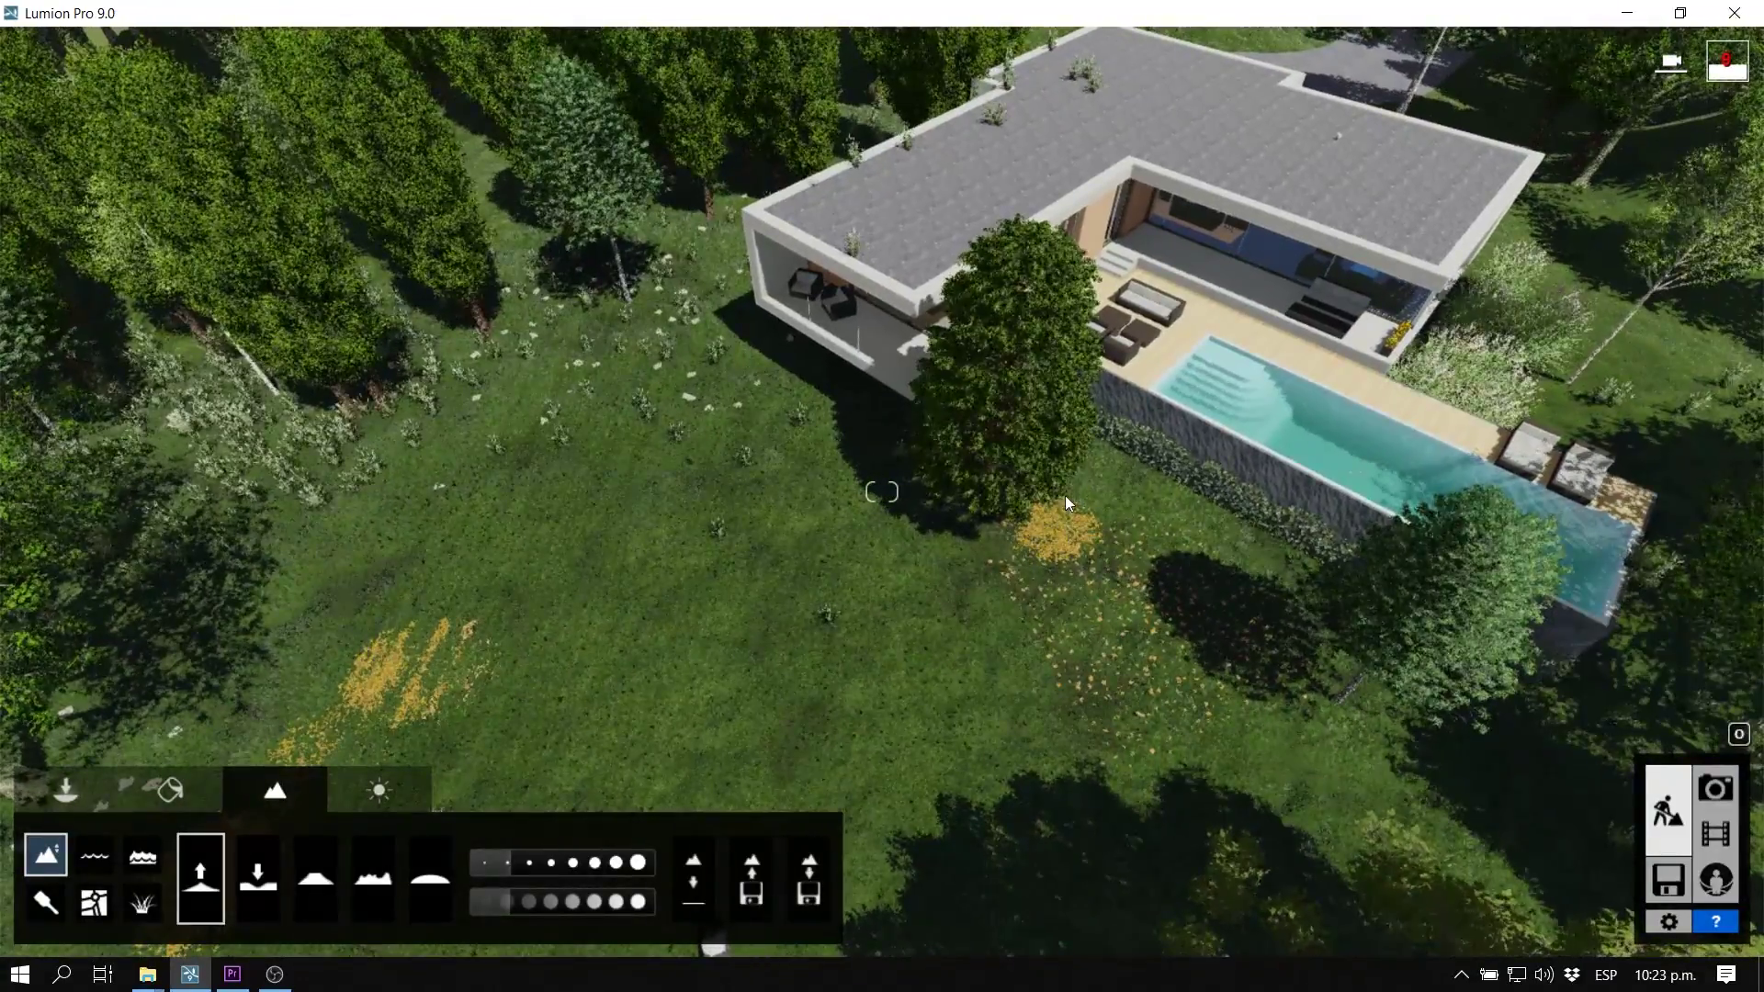
right_click_drag(1066, 494, 985, 444)
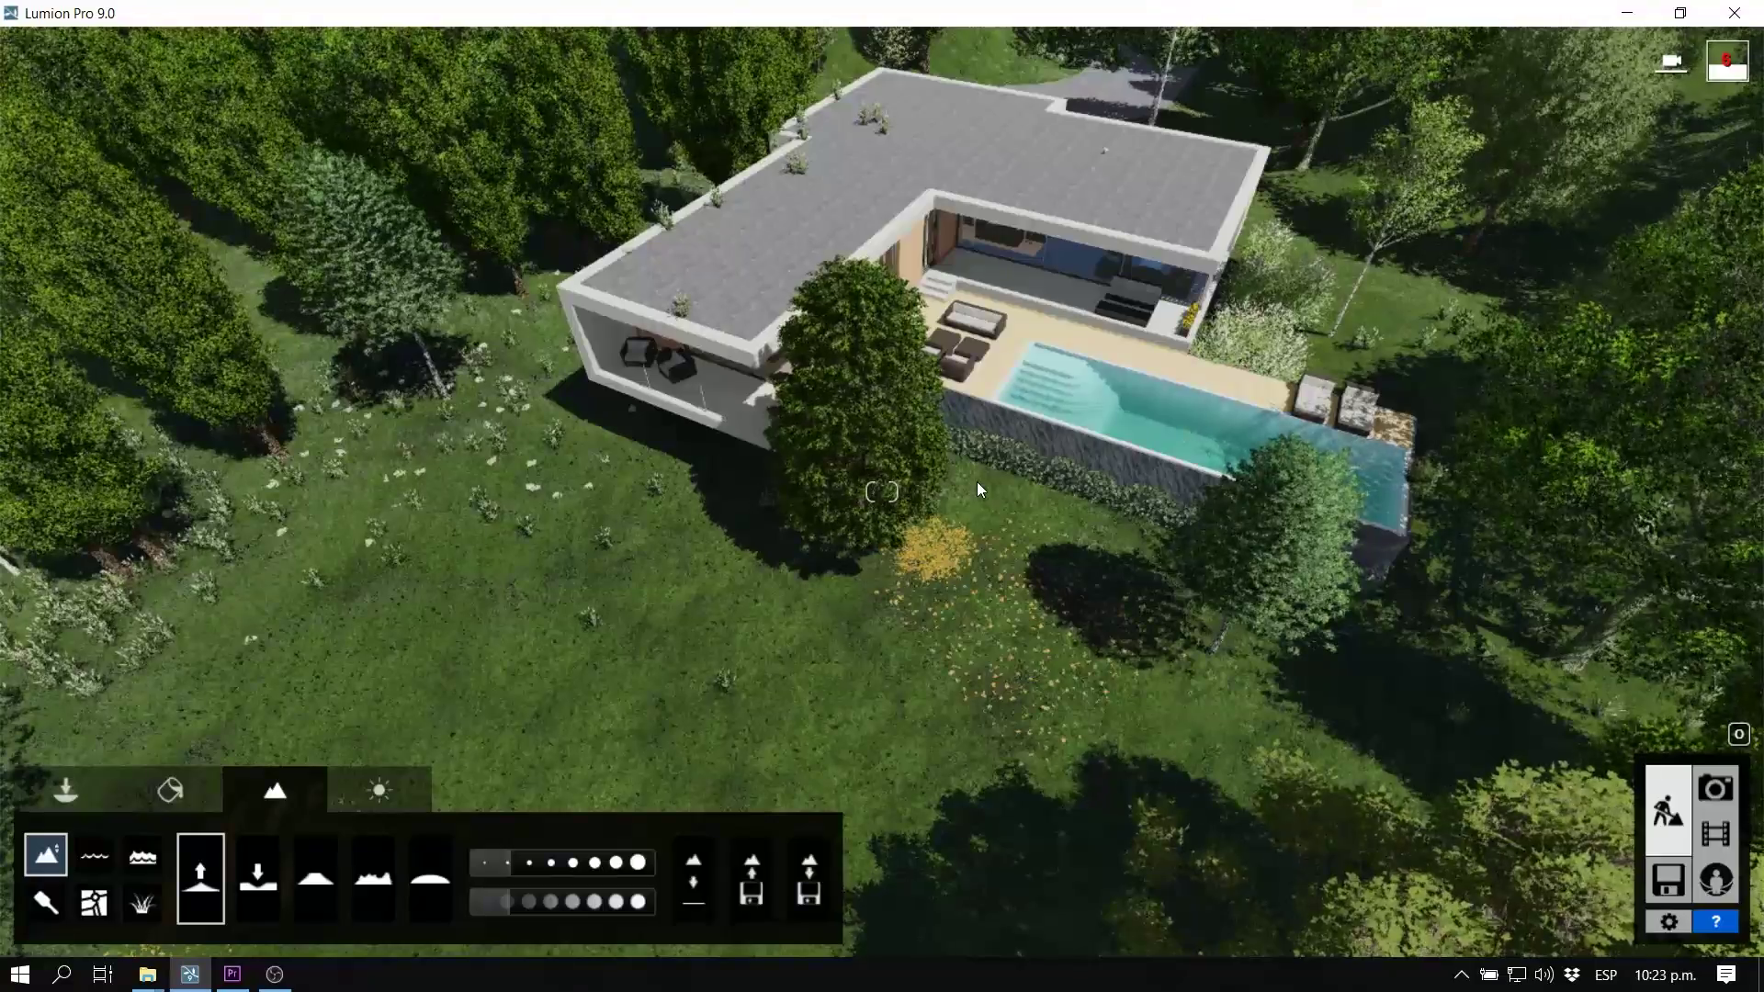
key("s")
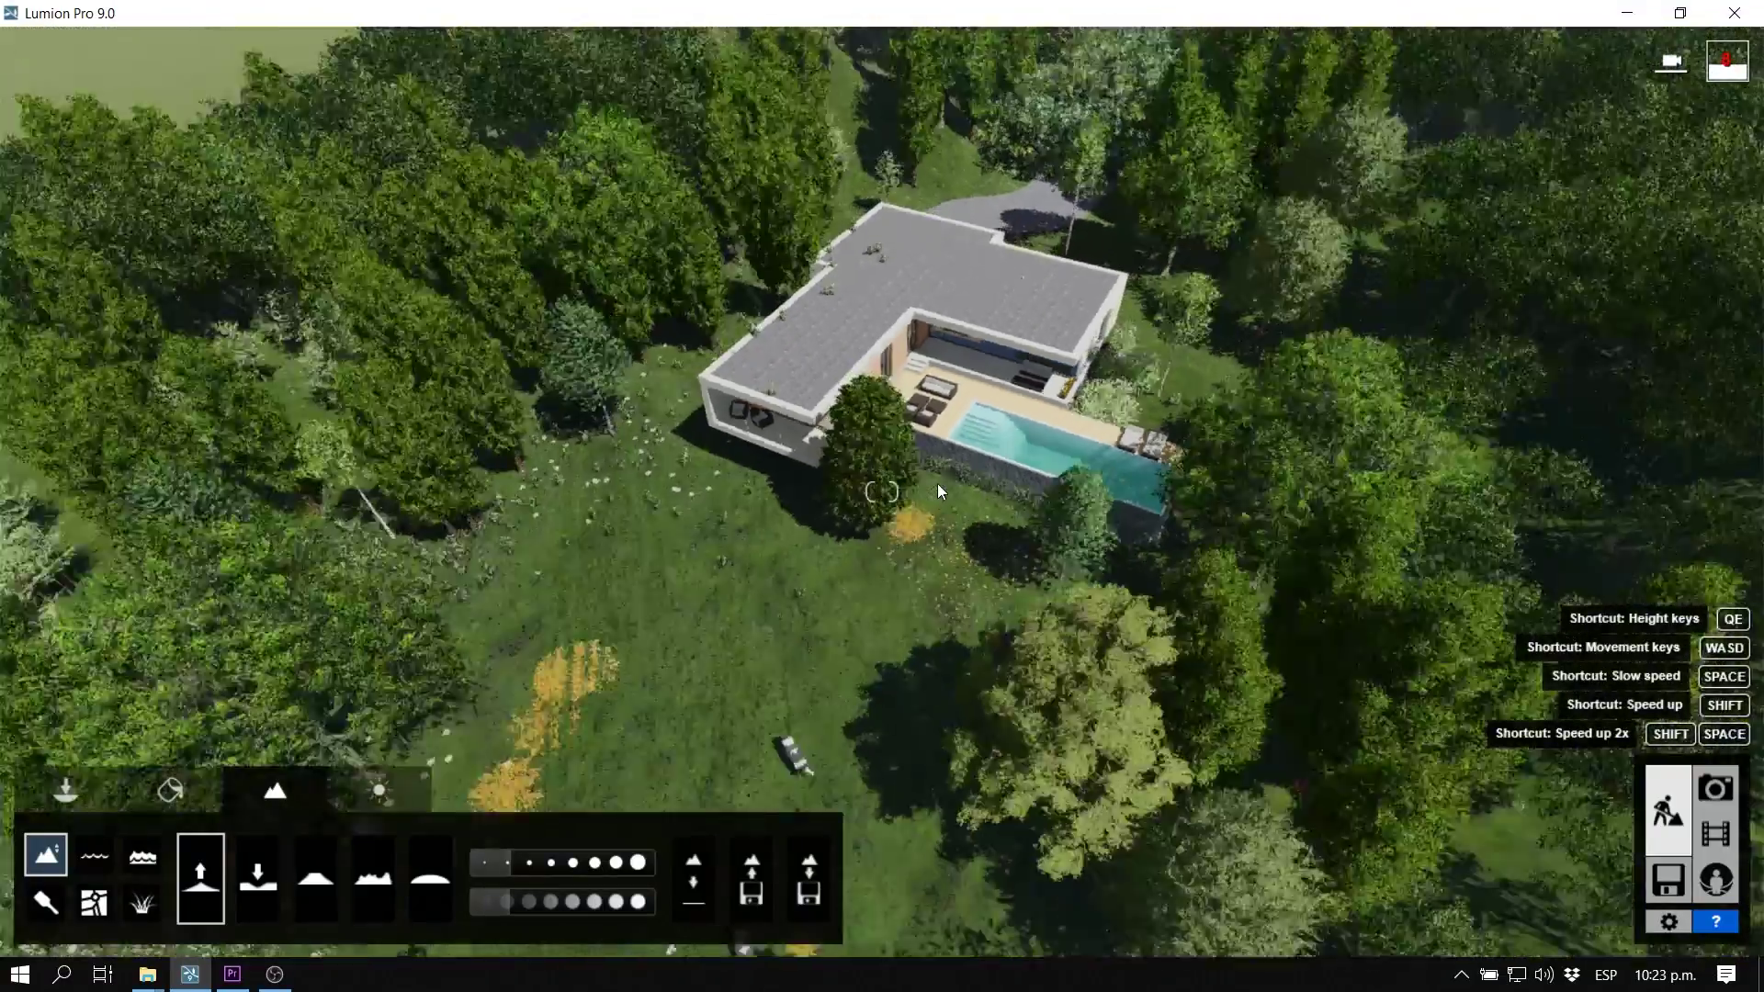
scroll(937, 484, "down", 5)
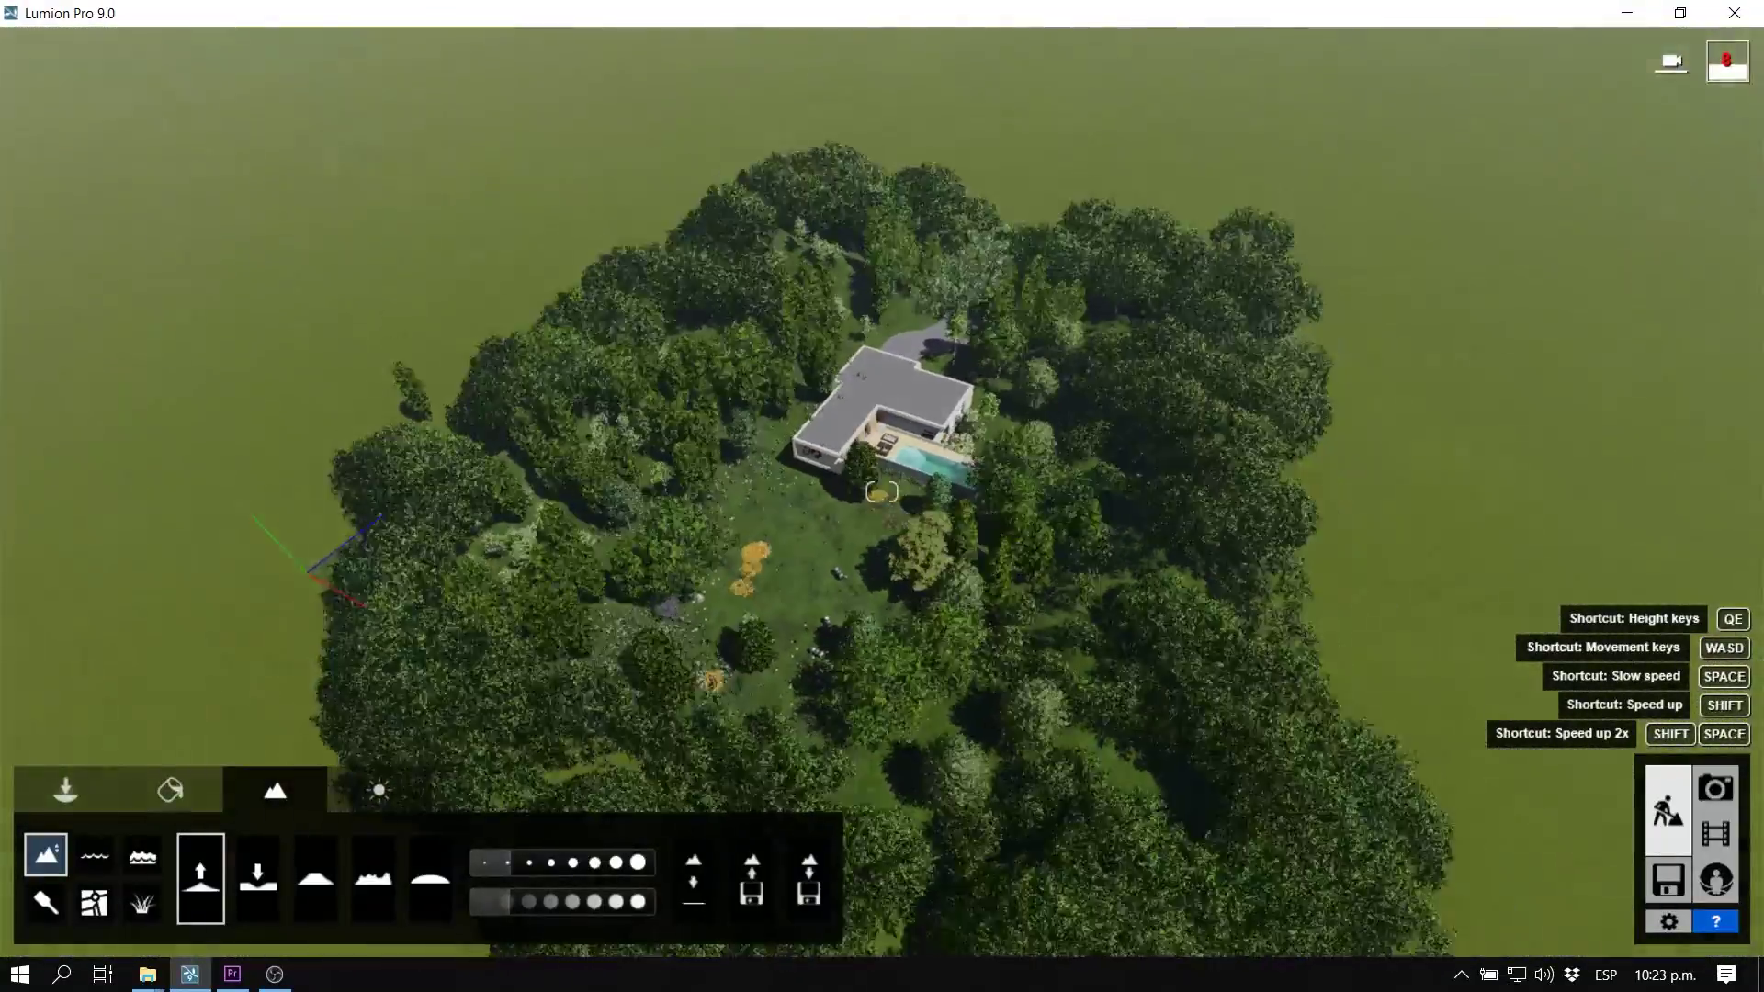
right_click_drag(882, 493, 856, 697)
right_click_drag(882, 493, 901, 461)
key("w")
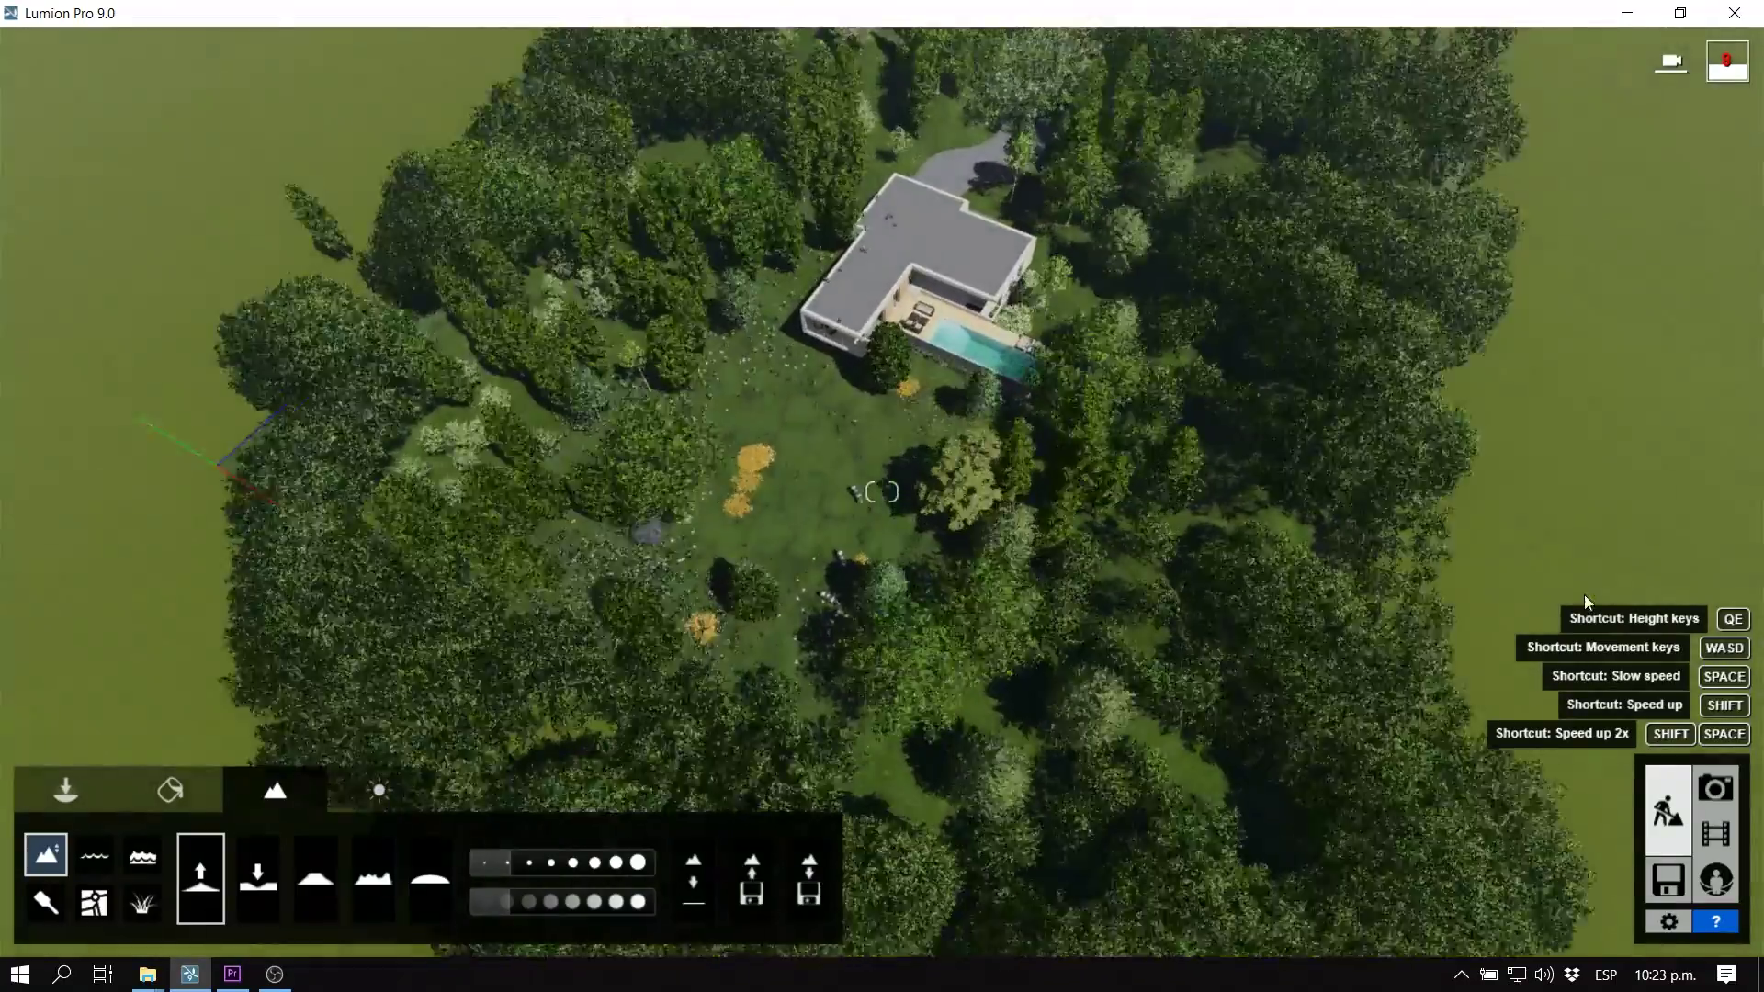
key("w")
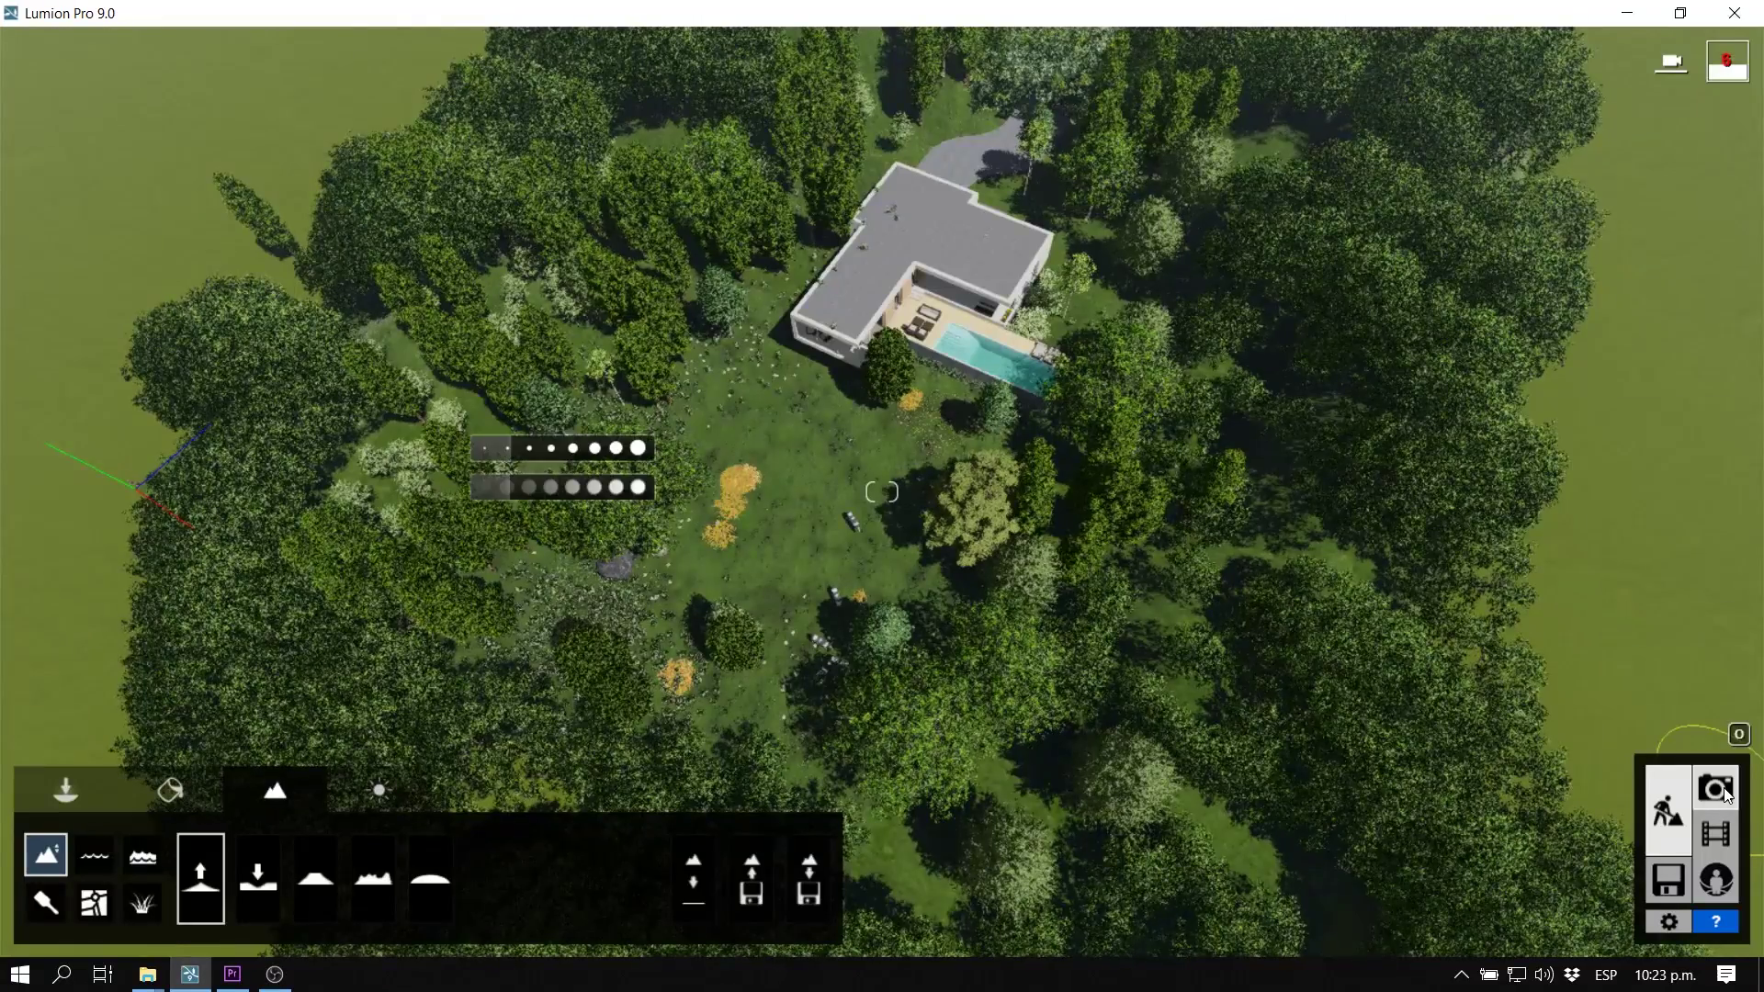
Step: Review photo 1 in Photo mode, and photo 2 with all three pages of its effects
left_click(1715, 788)
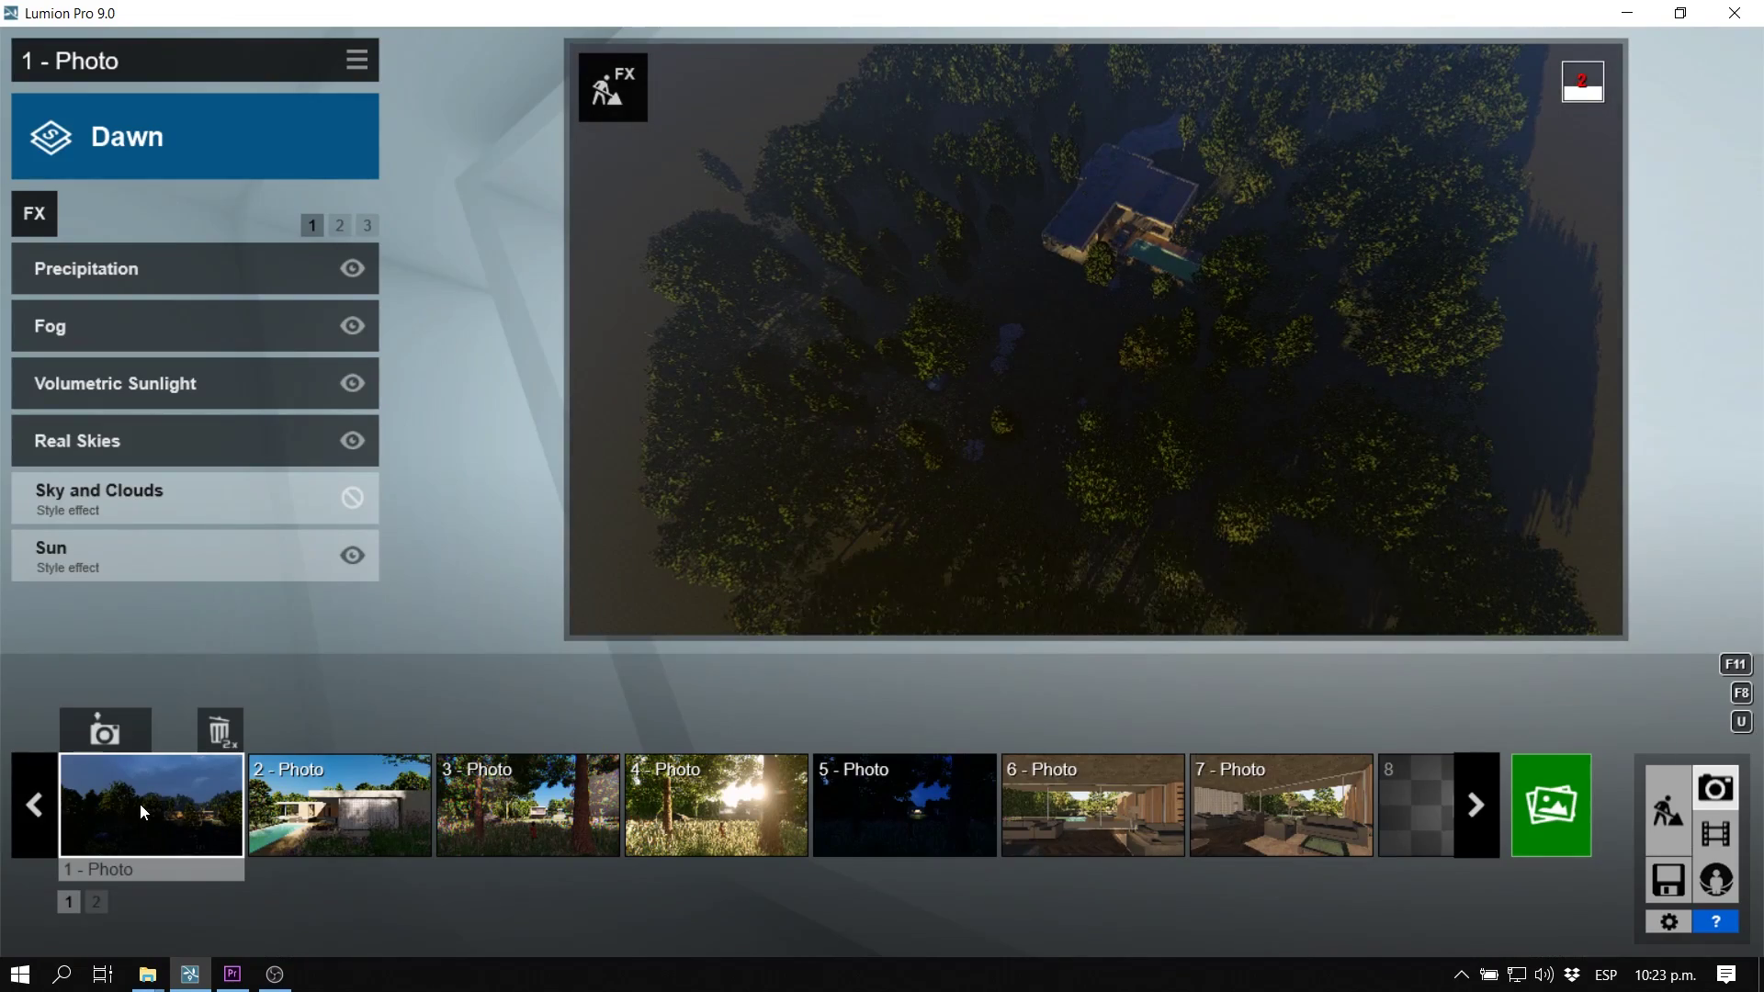
left_click(229, 835)
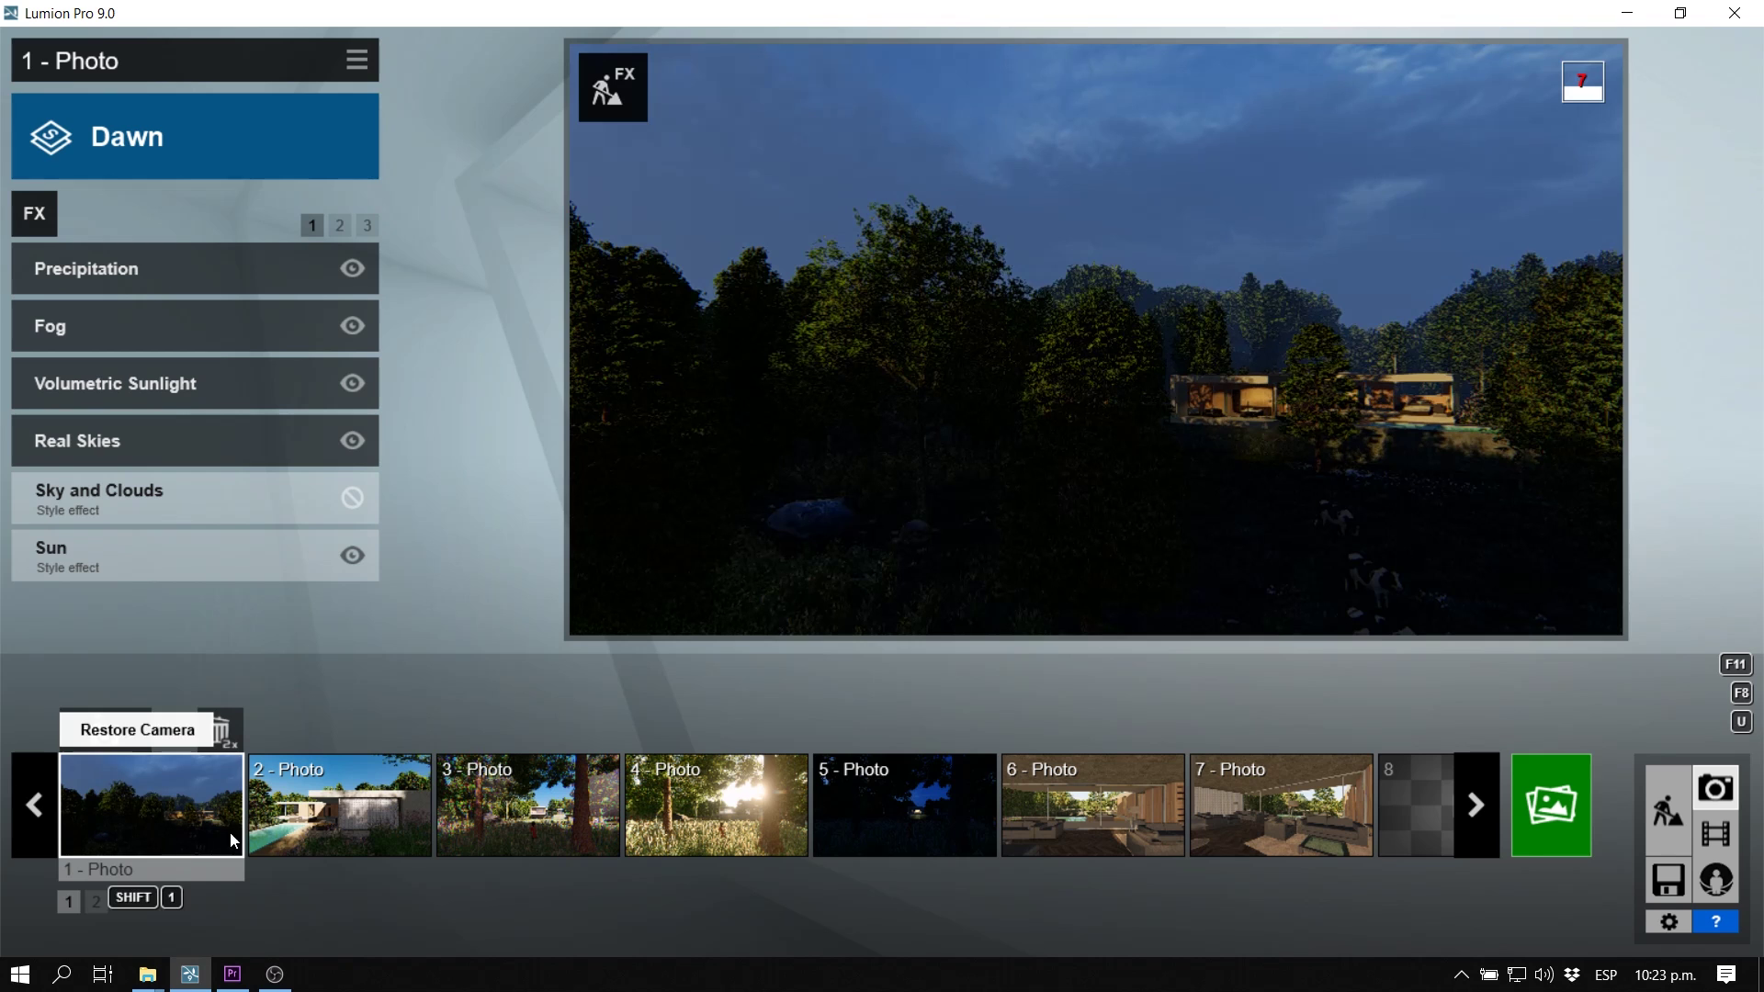
left_click(407, 792)
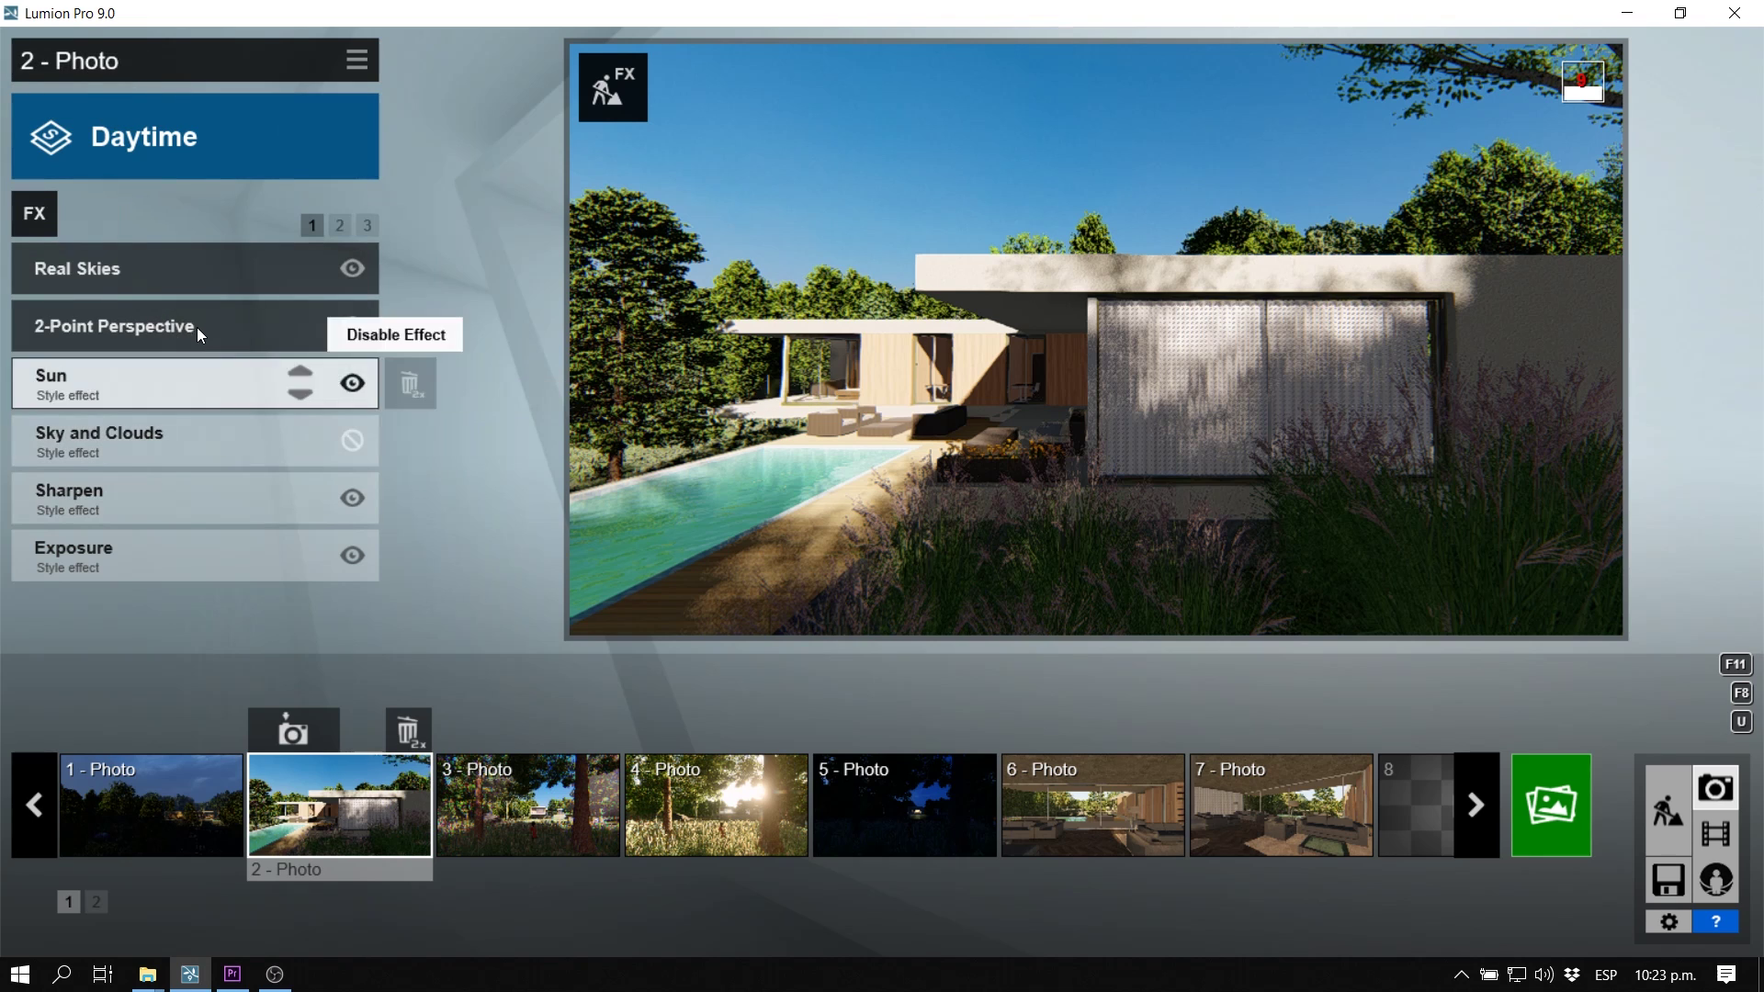
left_click(337, 227)
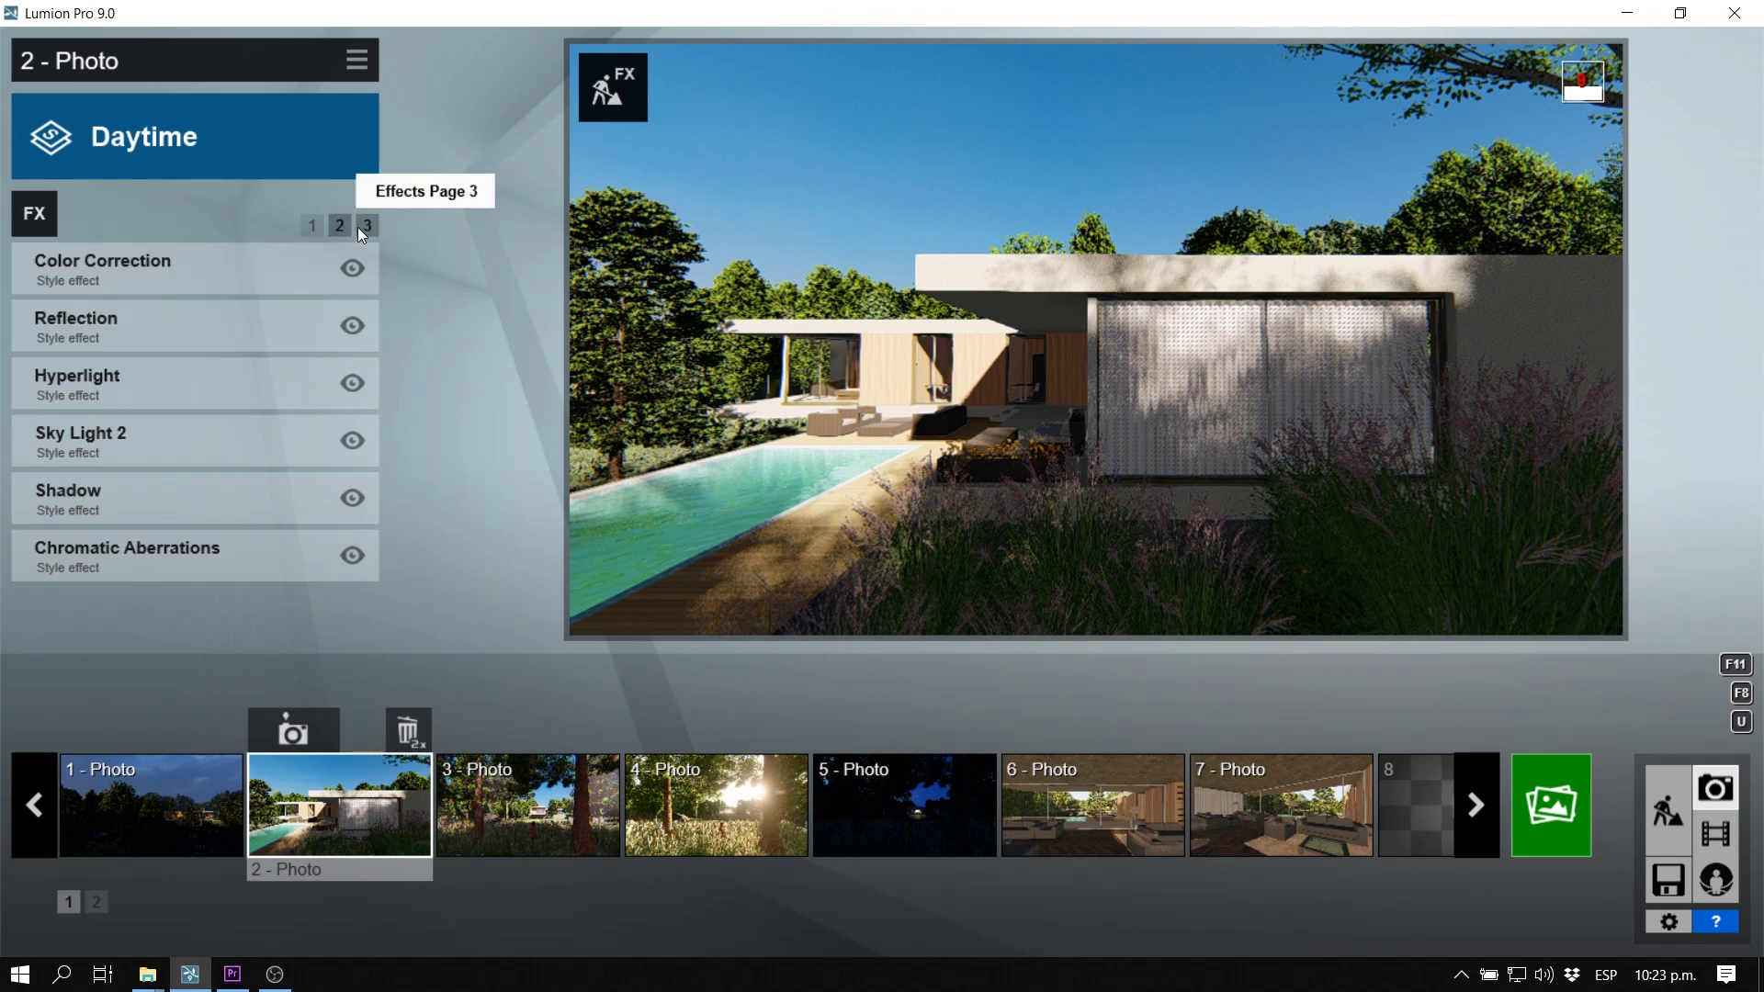
left_click(365, 227)
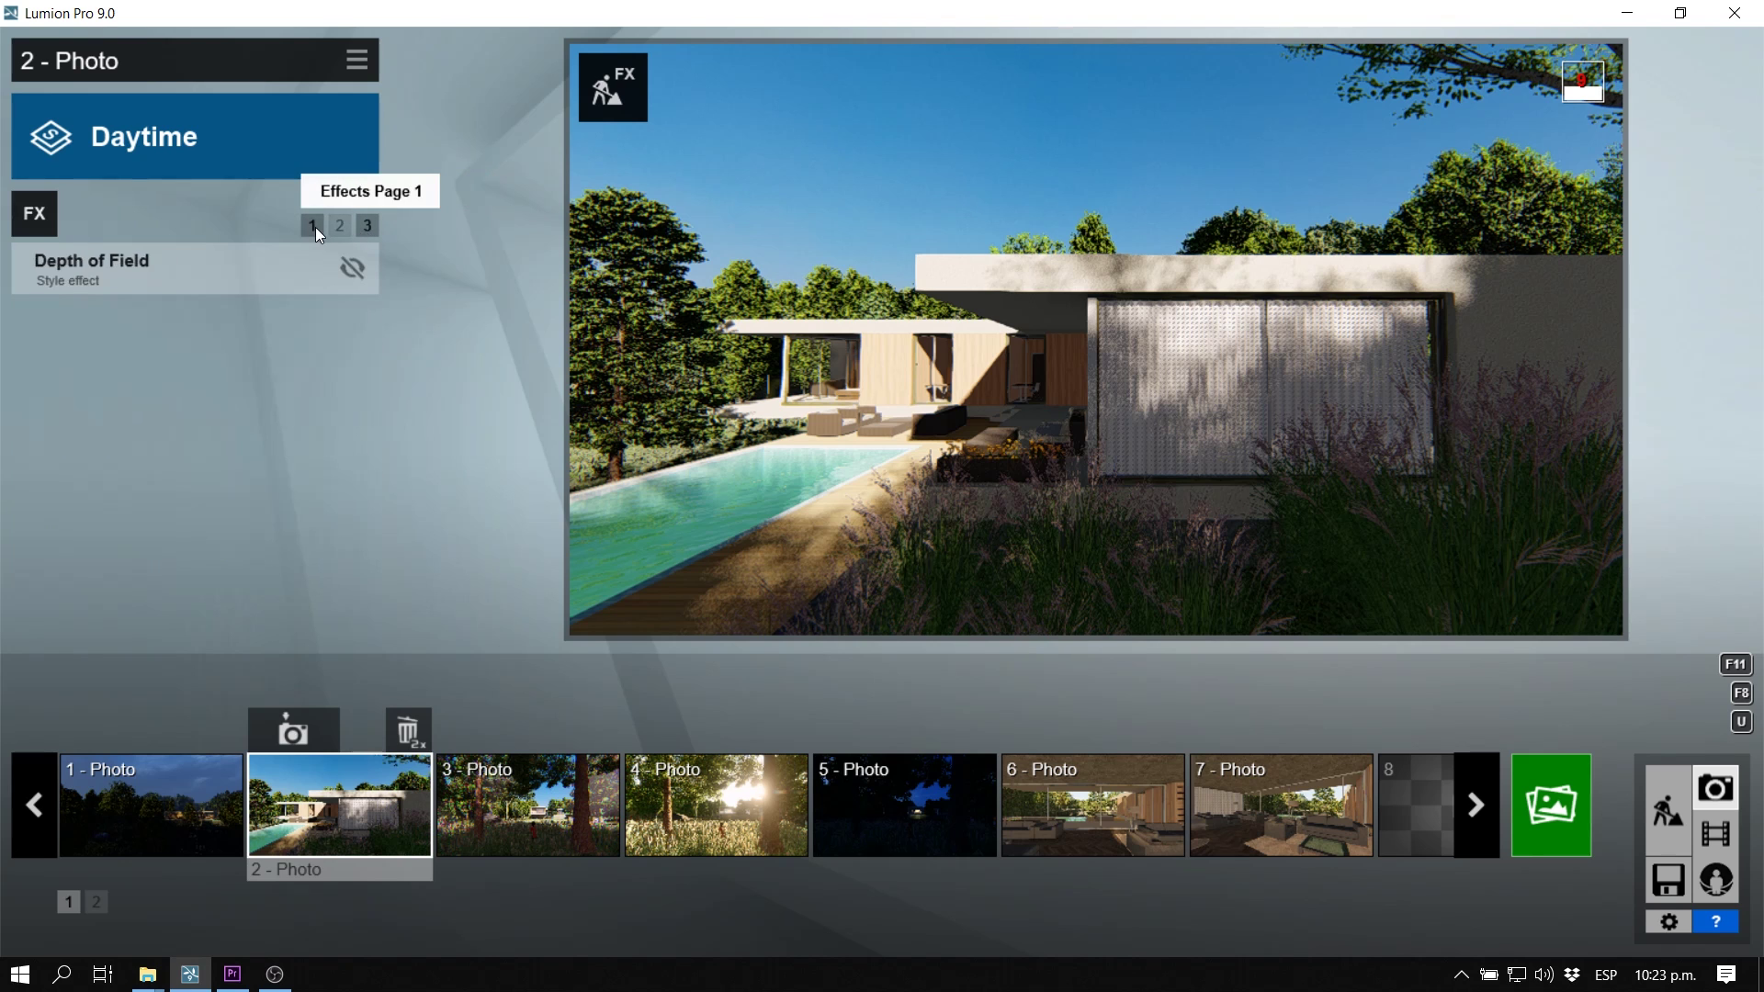
left_click(312, 226)
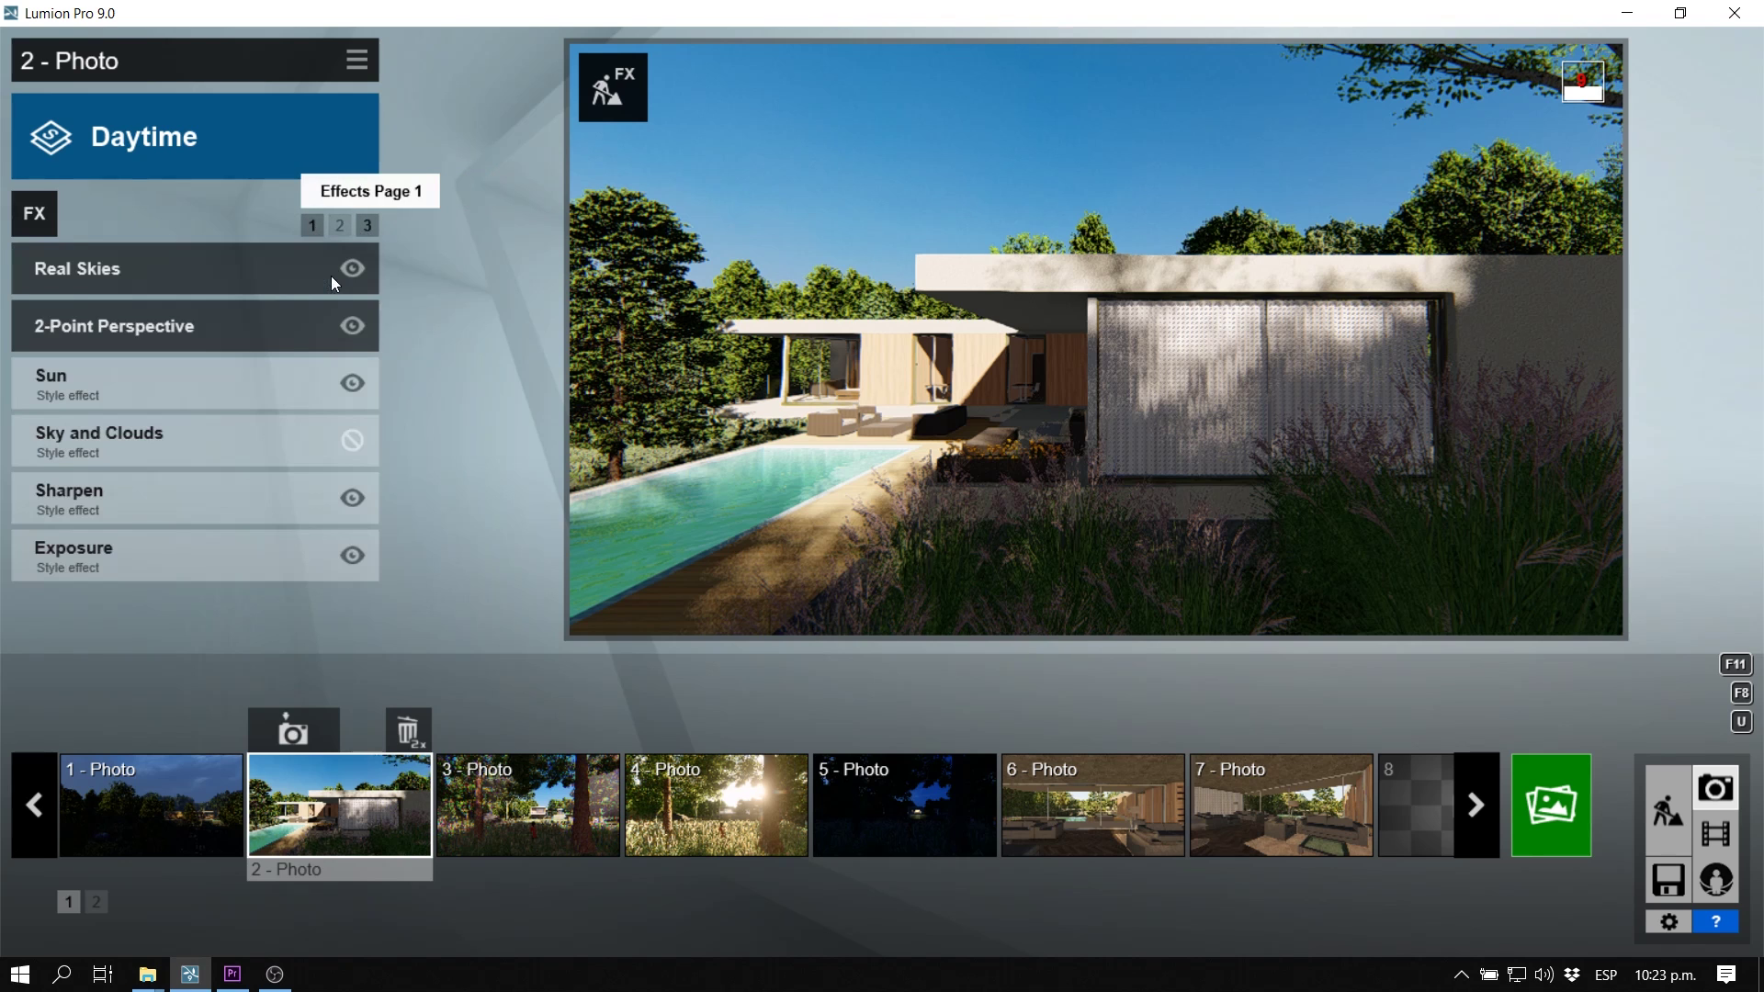
Step: Review saved photos 3 to 7 and their effects, from the forest views through the night shot to the interiors
left_click(518, 812)
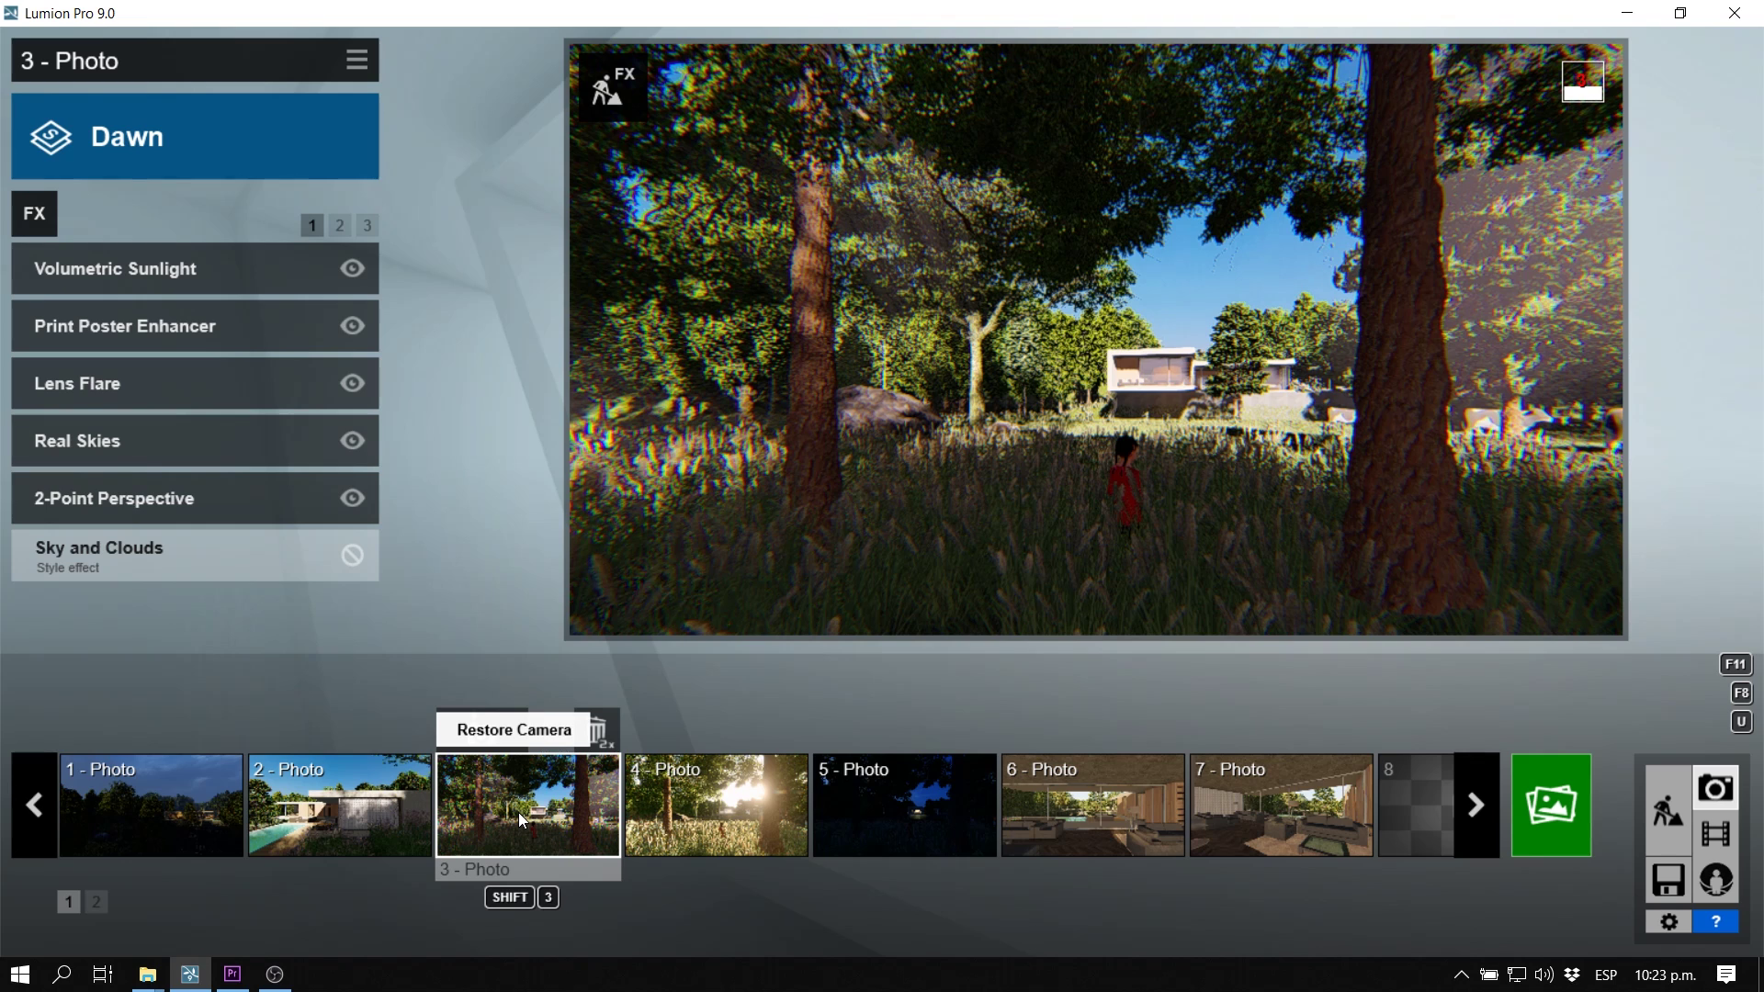
left_click(414, 554)
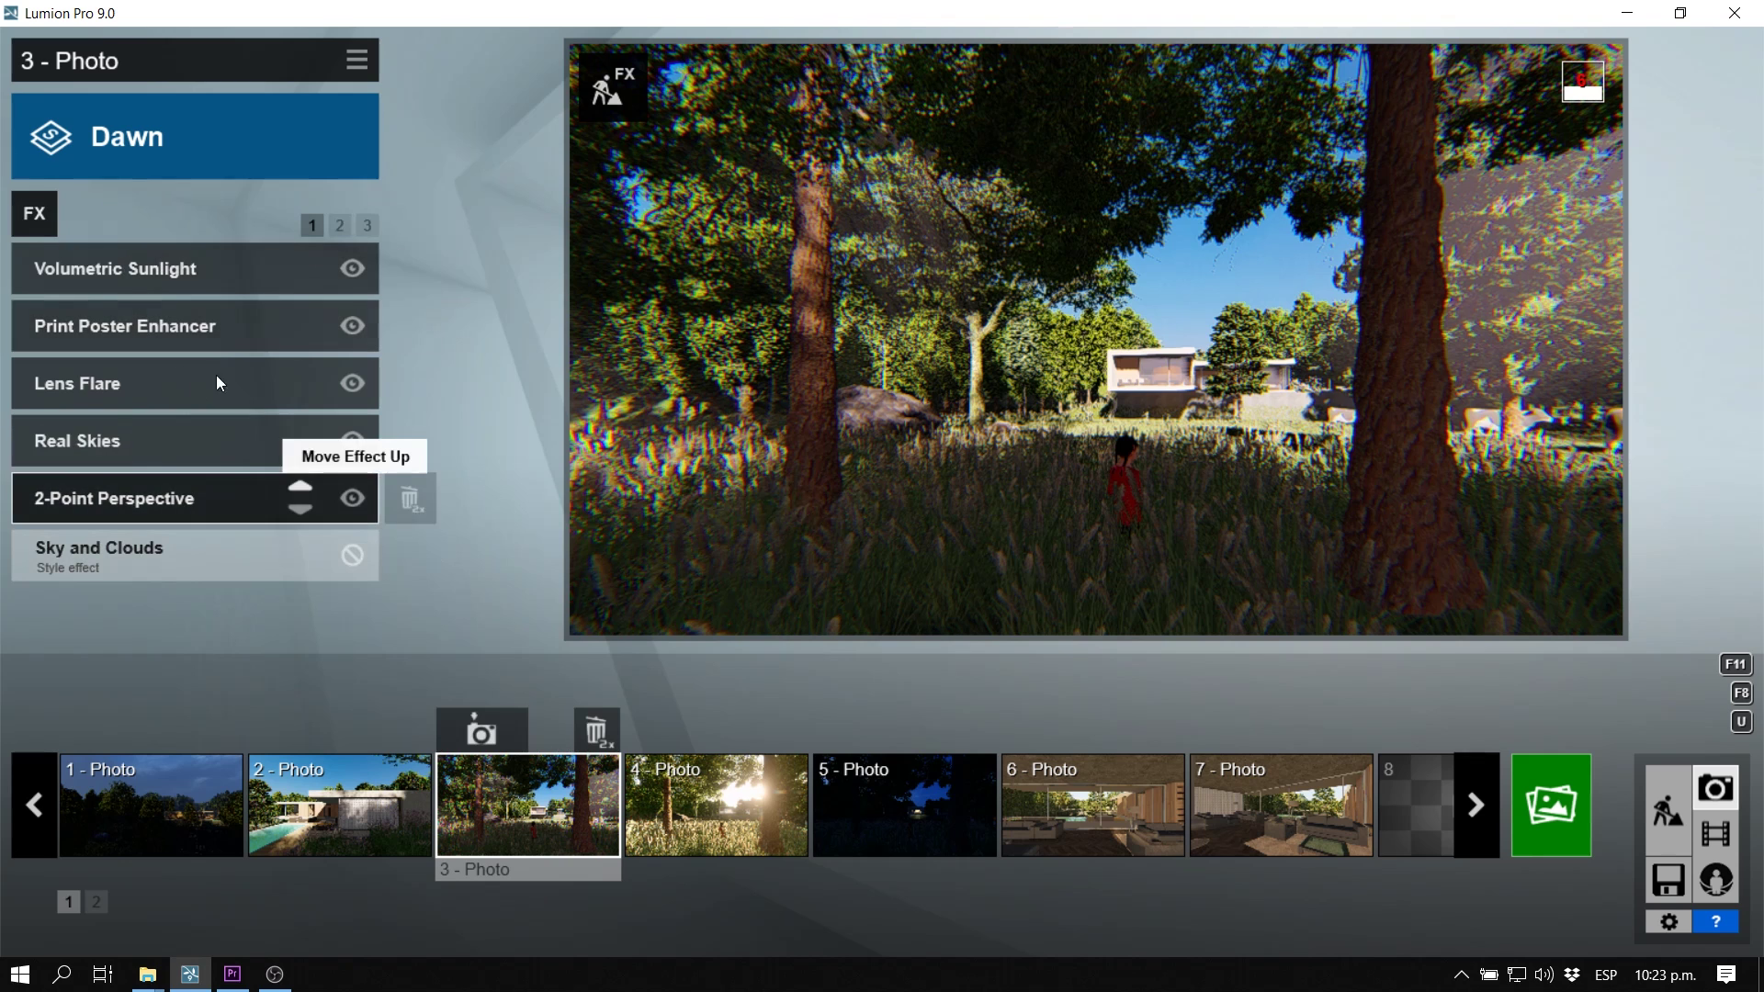
left_click(735, 814)
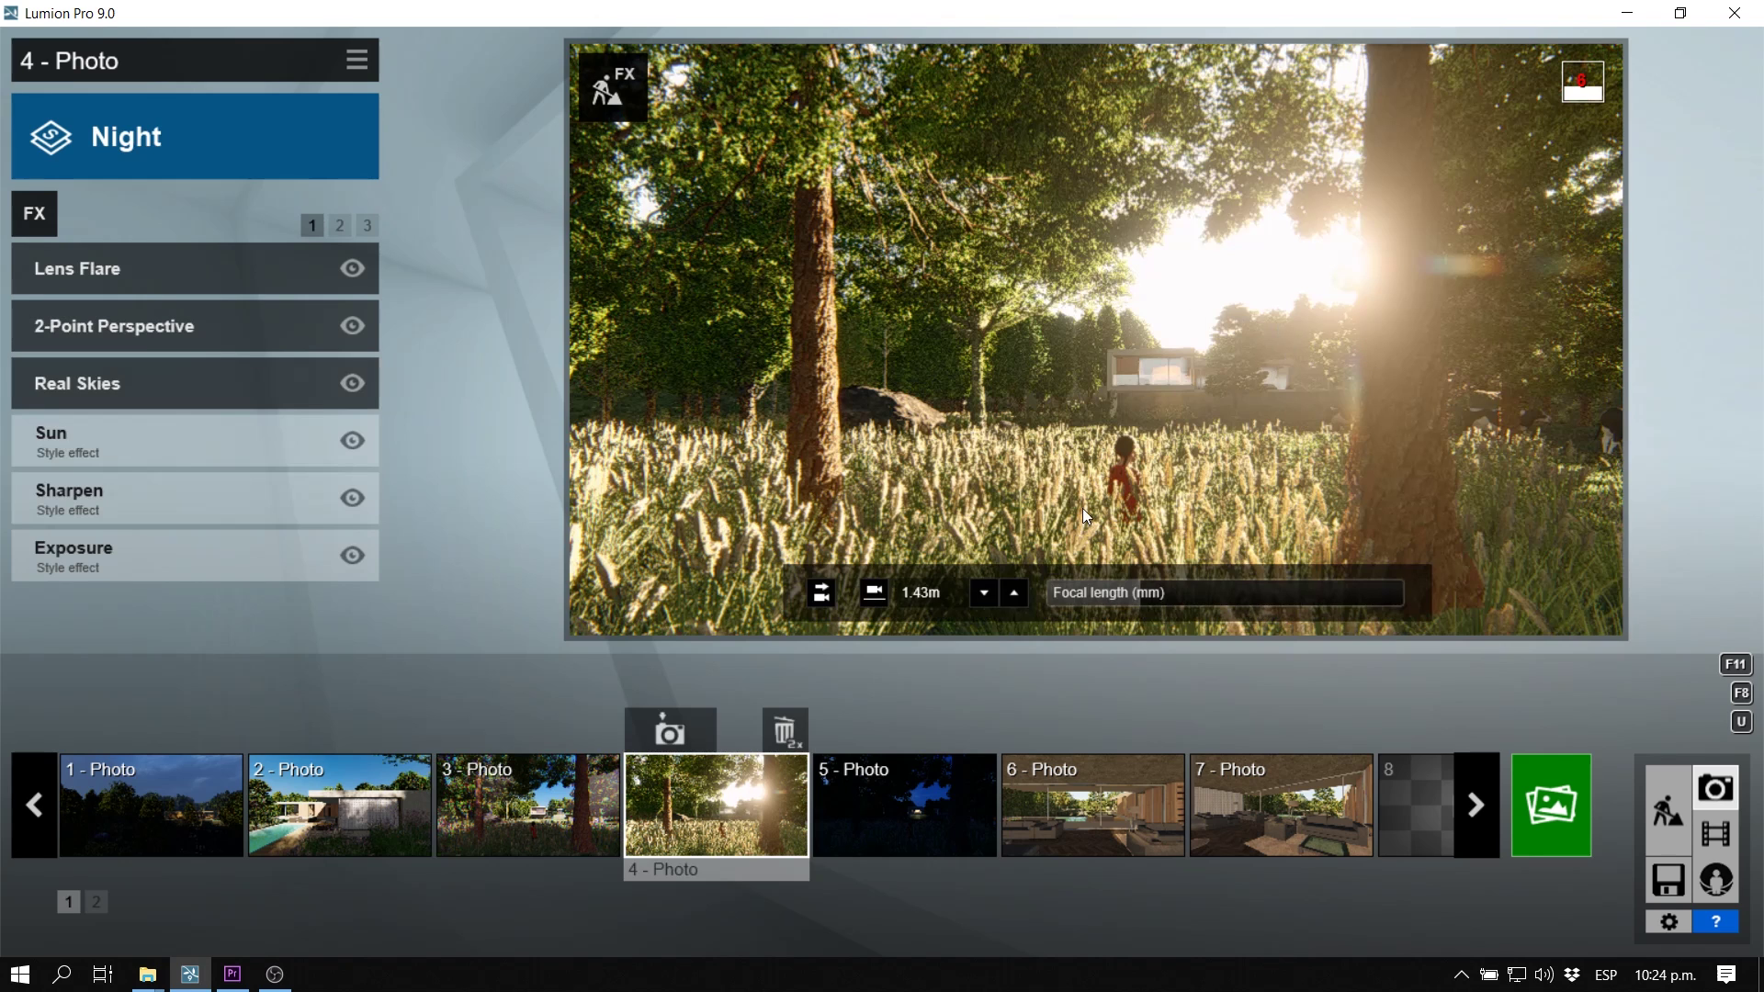
left_click(955, 836)
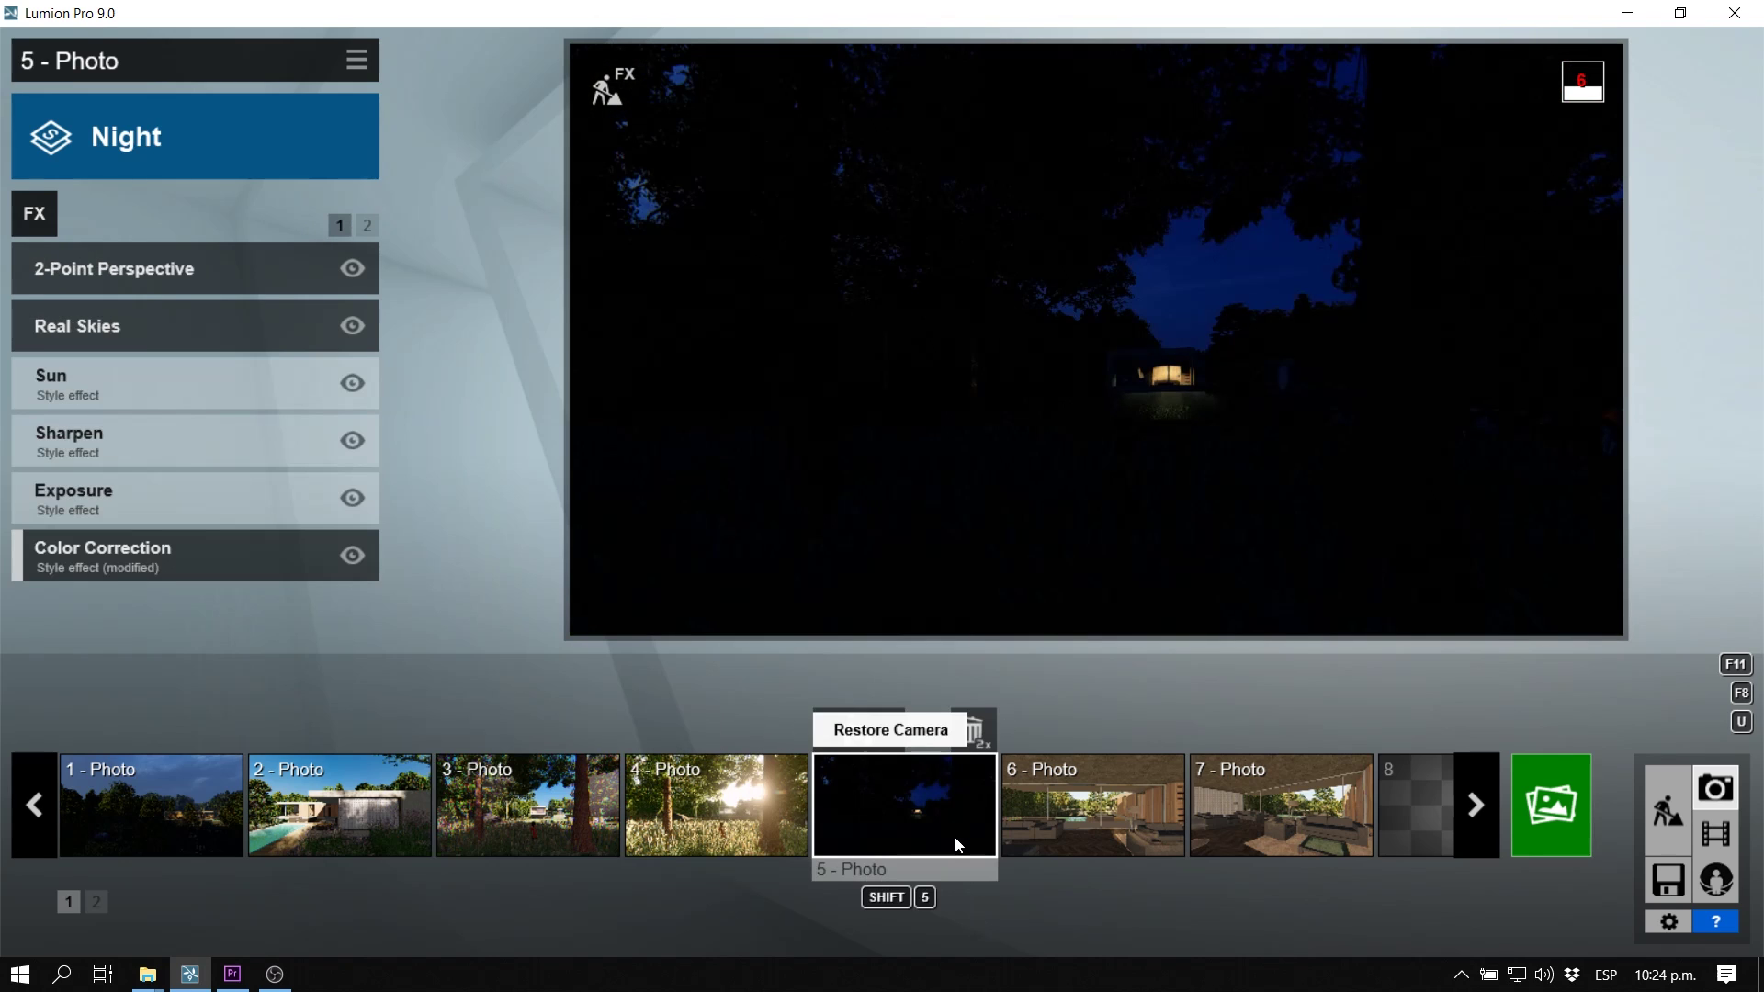
left_click(1128, 831)
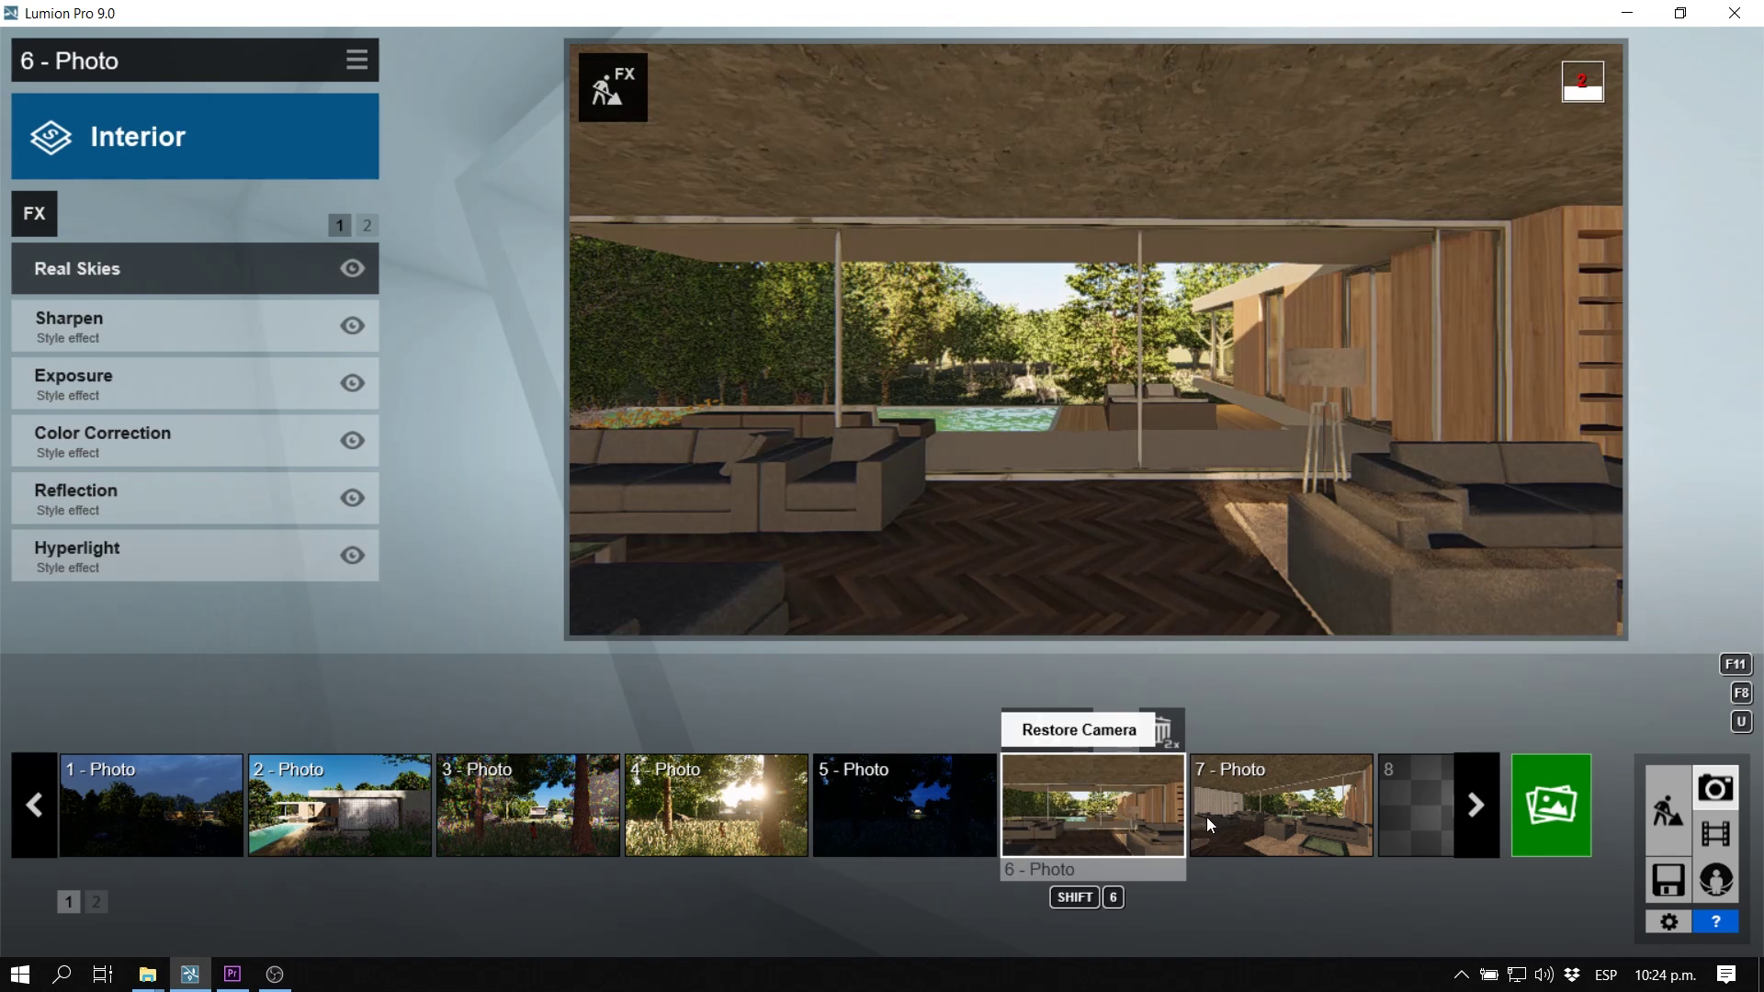
left_click(1259, 816)
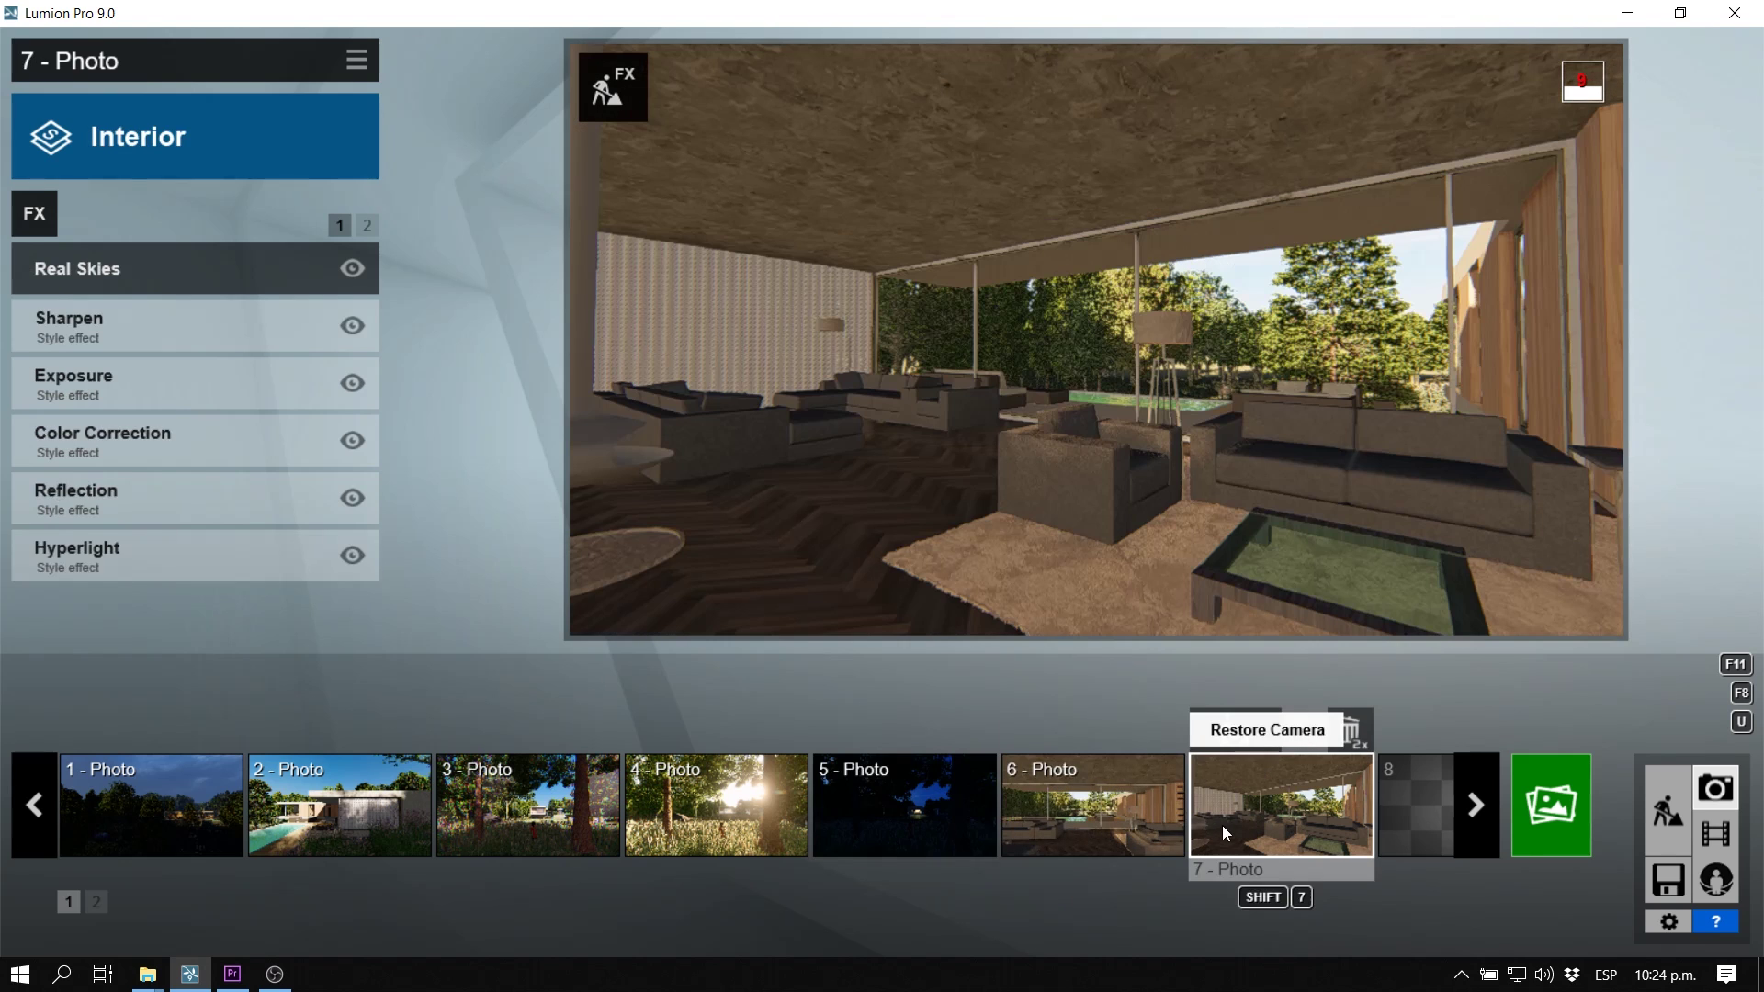
Step: Preview the entire movie in Movie mode by scrubbing forward through its clips and back to the second clip
left_click(1714, 834)
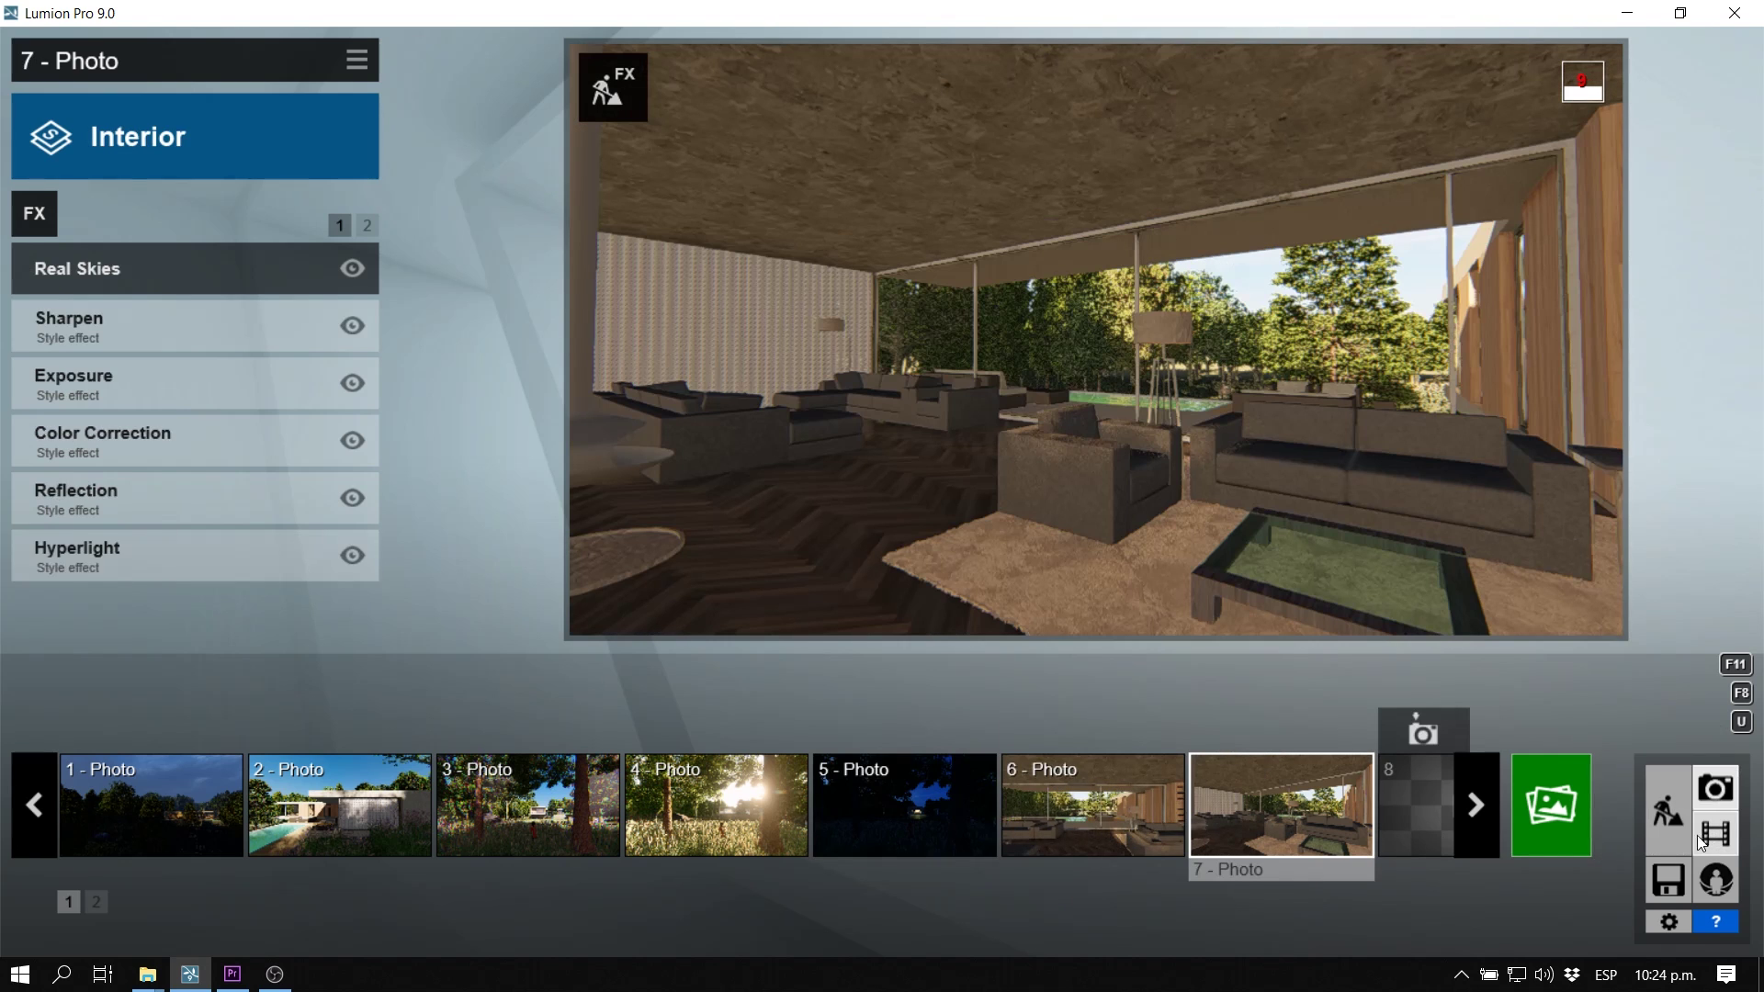
left_click_drag(168, 713, 1201, 721)
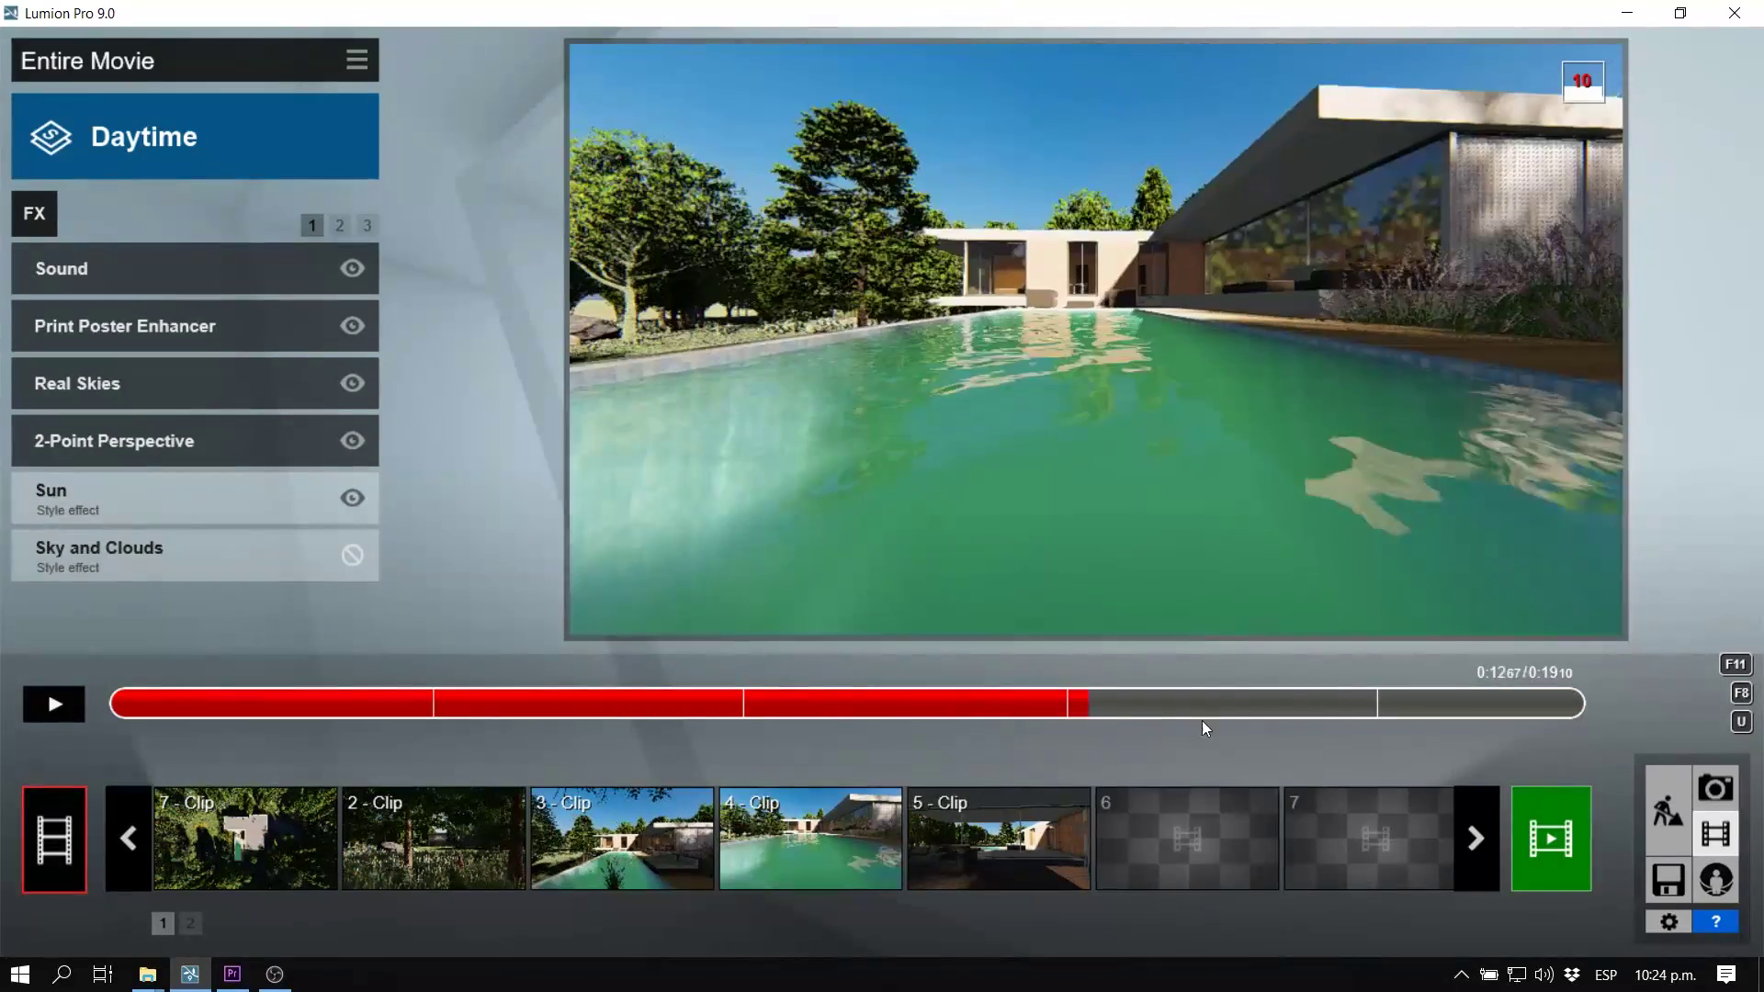
left_click_drag(1432, 741, 1557, 719)
left_click(685, 704)
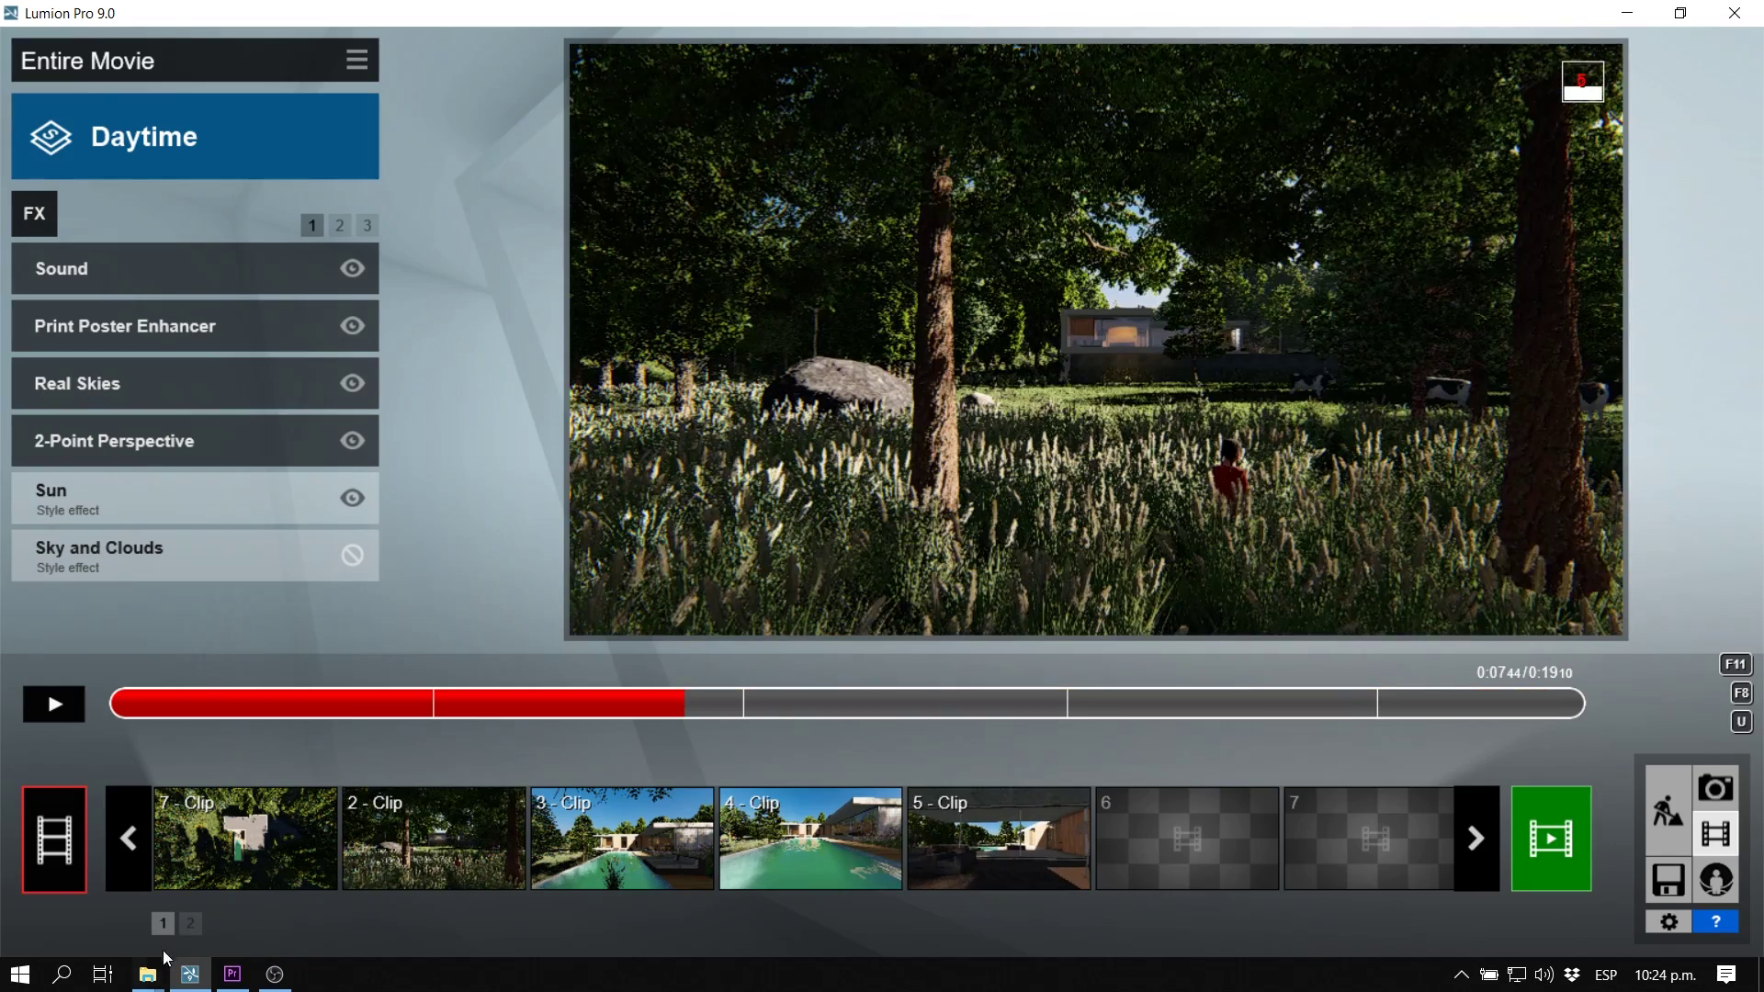